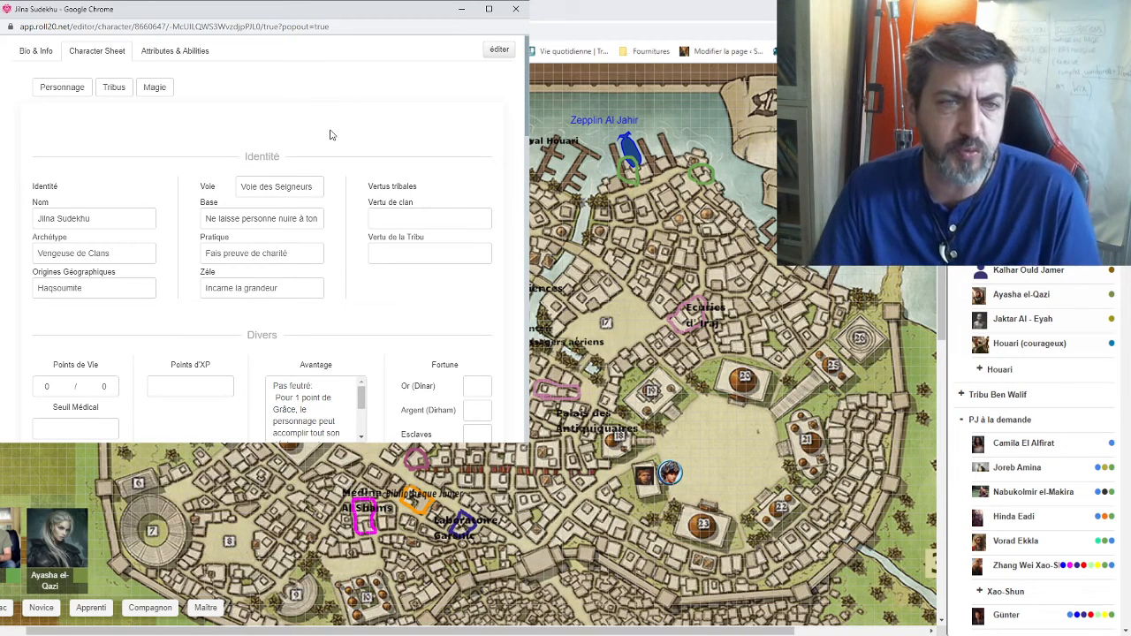
Step: Review the character sheet's identity, experience and skill sections, including the Origines Géographiques entry
scroll(327, 141, "down", 4)
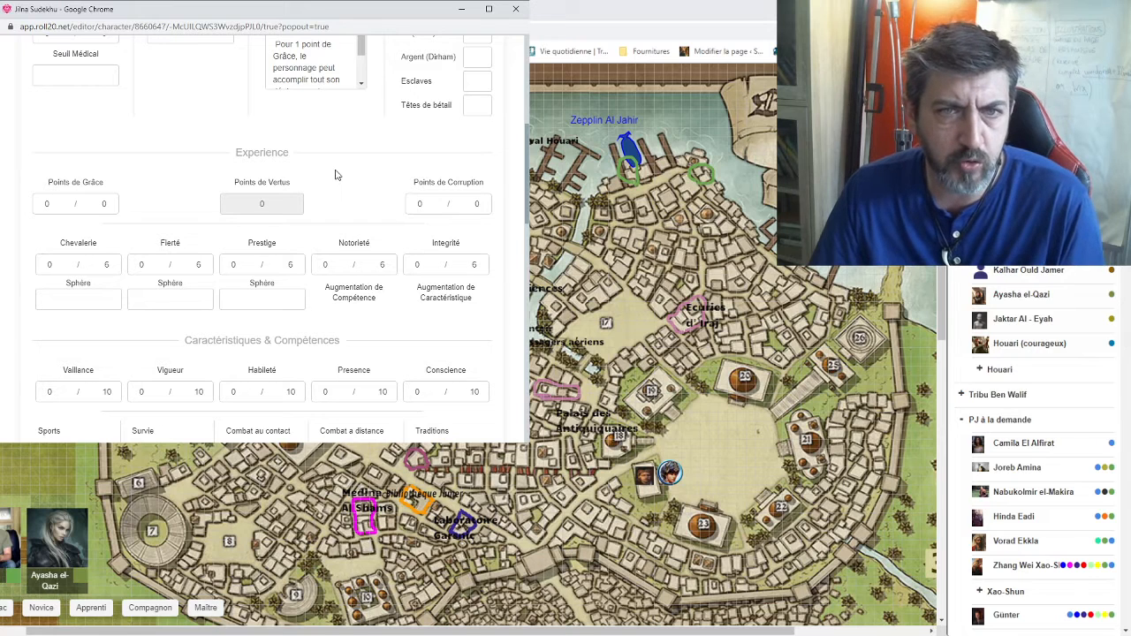
scroll(335, 175, "down", 3)
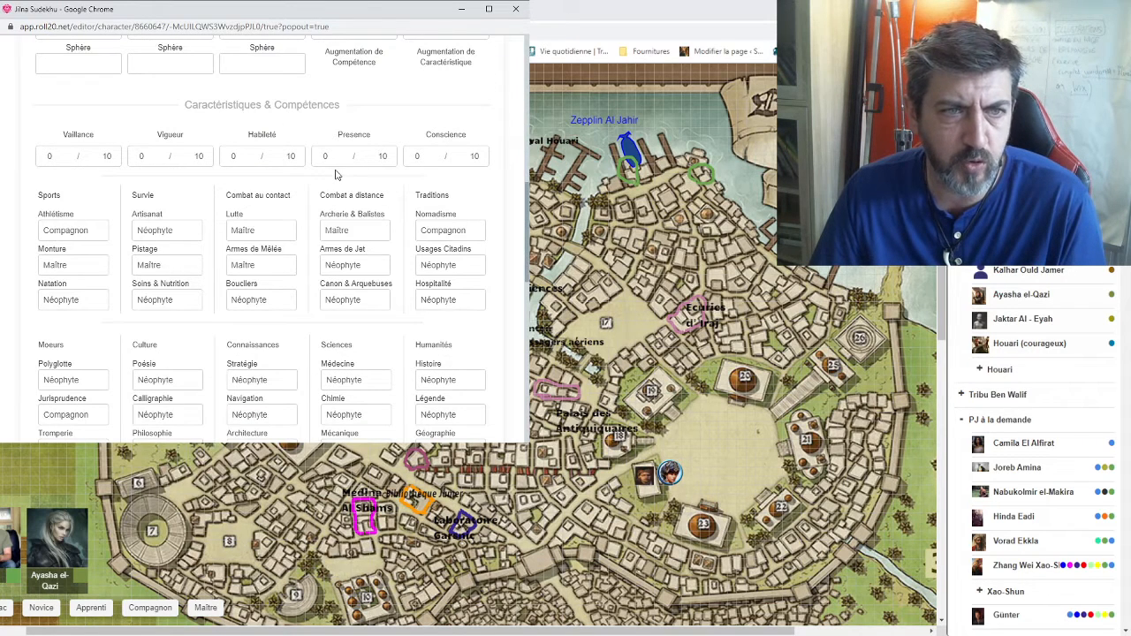
scroll(335, 175, "up", 1)
scroll(336, 171, "up", 5)
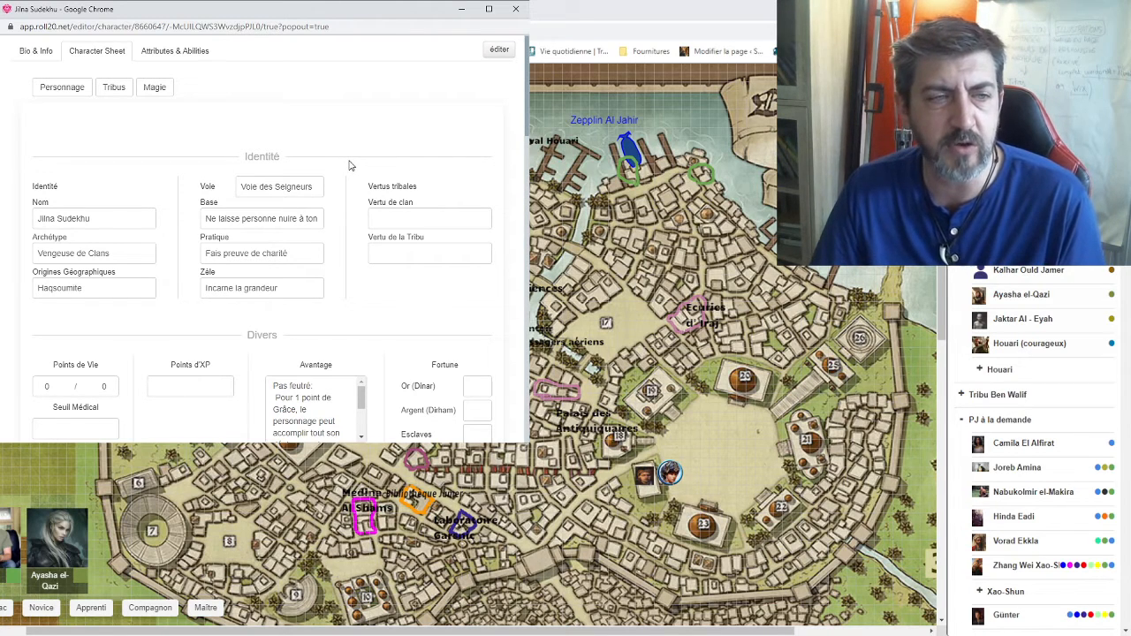
left_click(92, 285)
left_click_drag(89, 287, 5, 290)
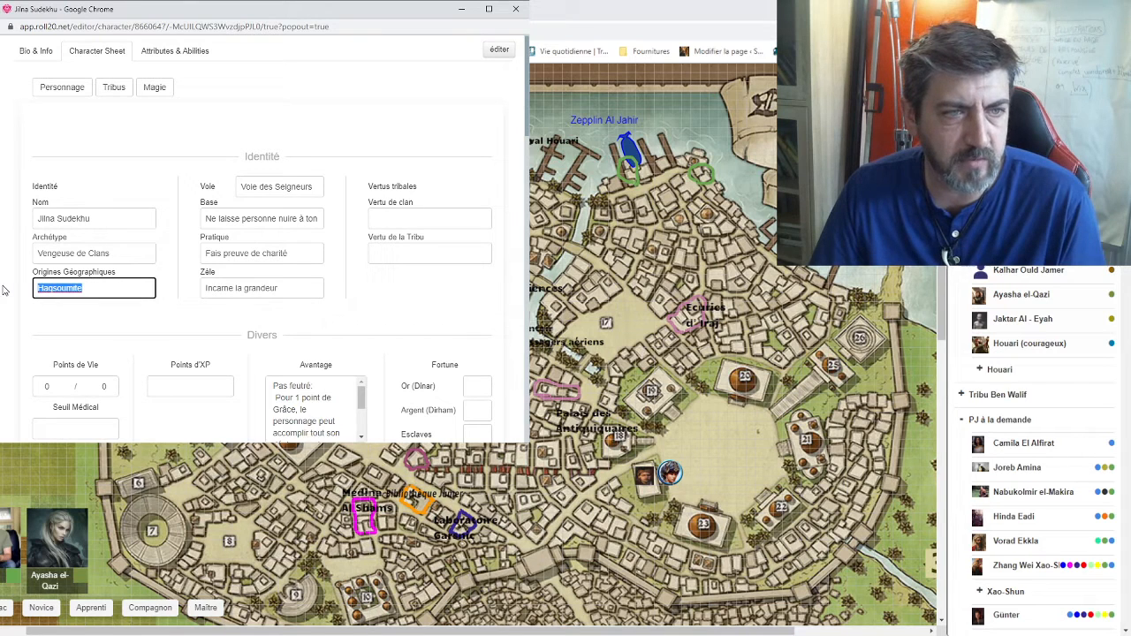
left_click(174, 290)
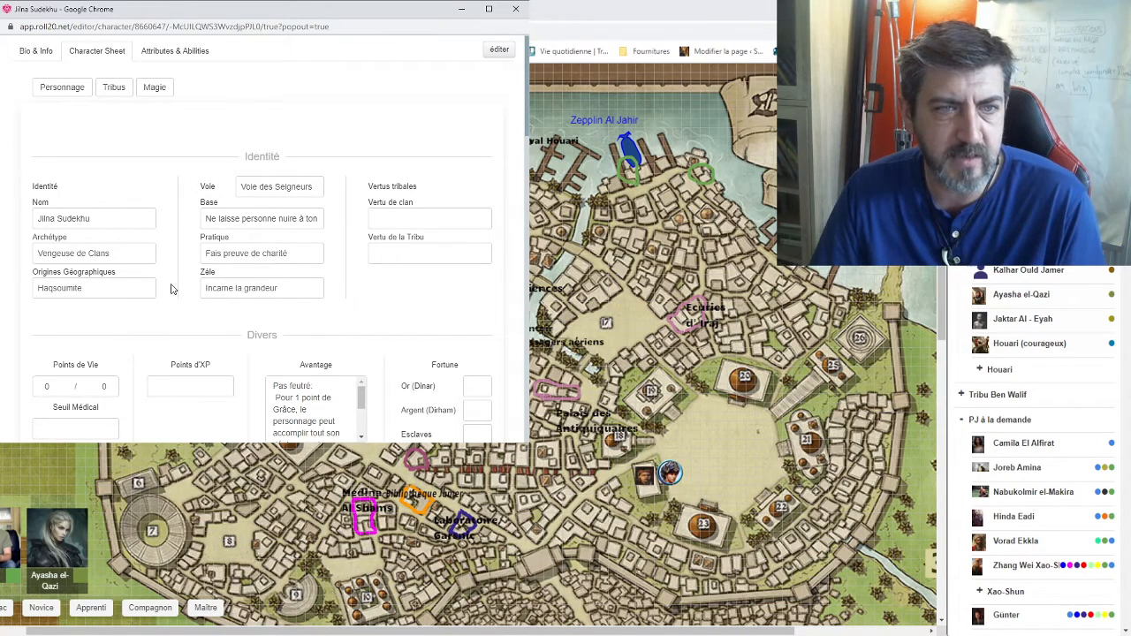
Step: Set the character's Or (Dinar) fortune to 20 in the Divers section
scroll(173, 290, "down", 2)
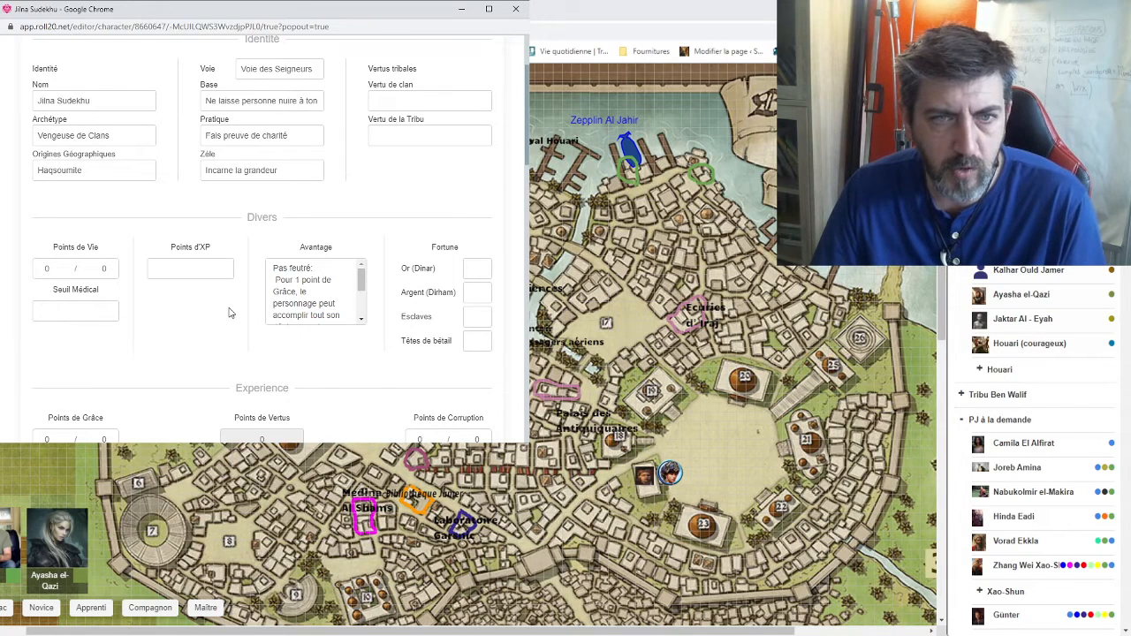
scroll(229, 313, "down", 3)
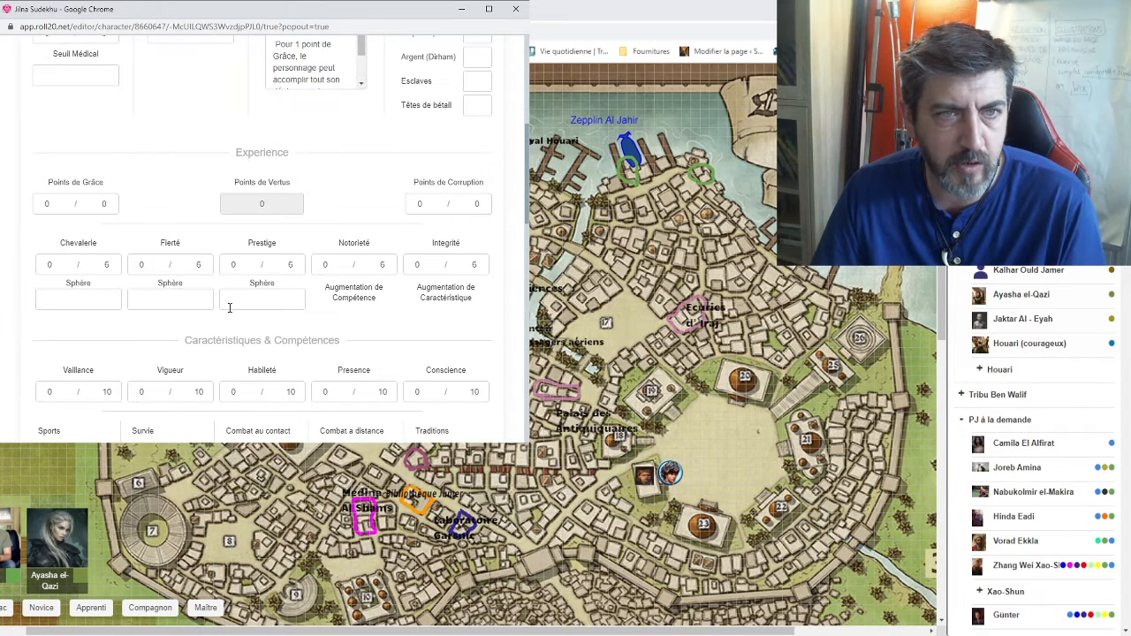
scroll(345, 265, "up", 1)
left_click(475, 150)
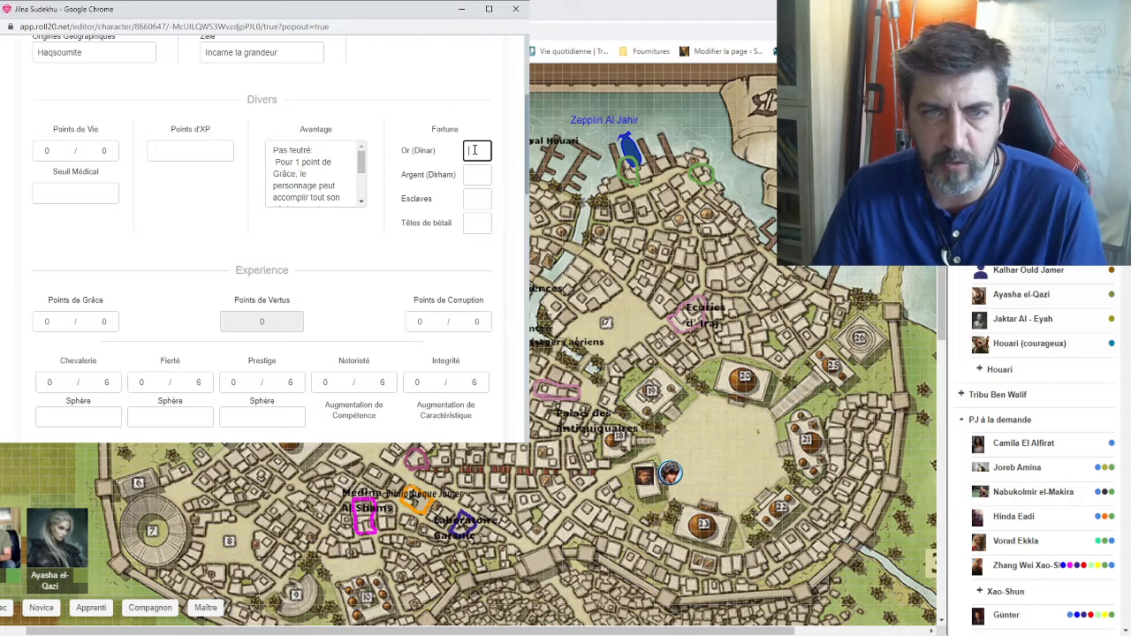
type("20")
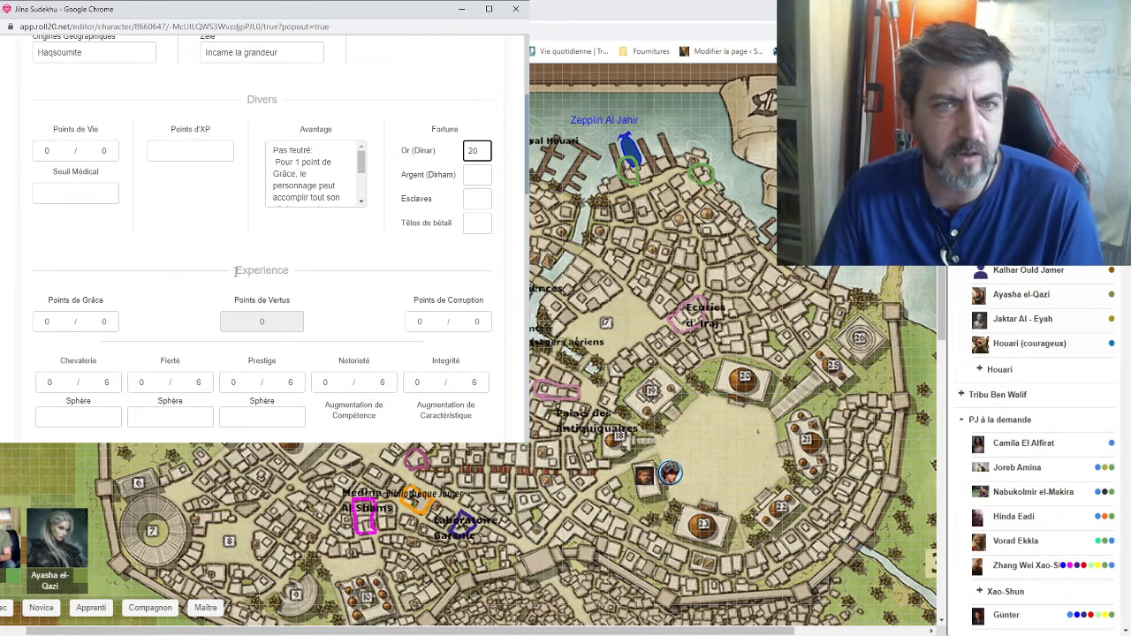
left_click(220, 245)
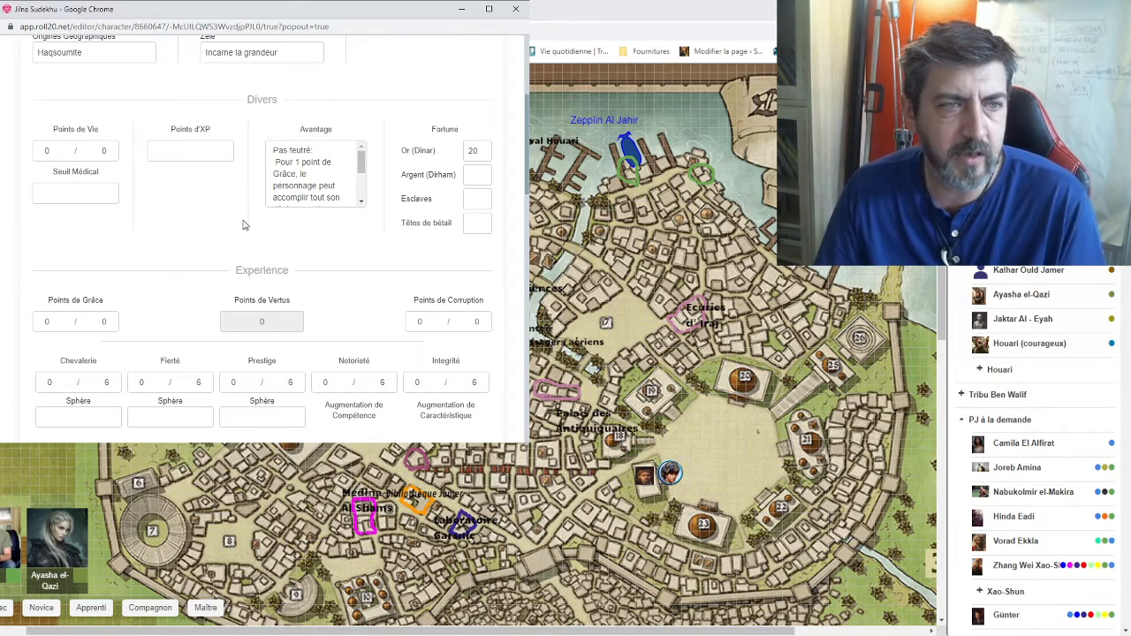
Step: Examine the character's characteristics, skill levels and Magie page, and return to the Personnage page
scroll(245, 222, "down", 1)
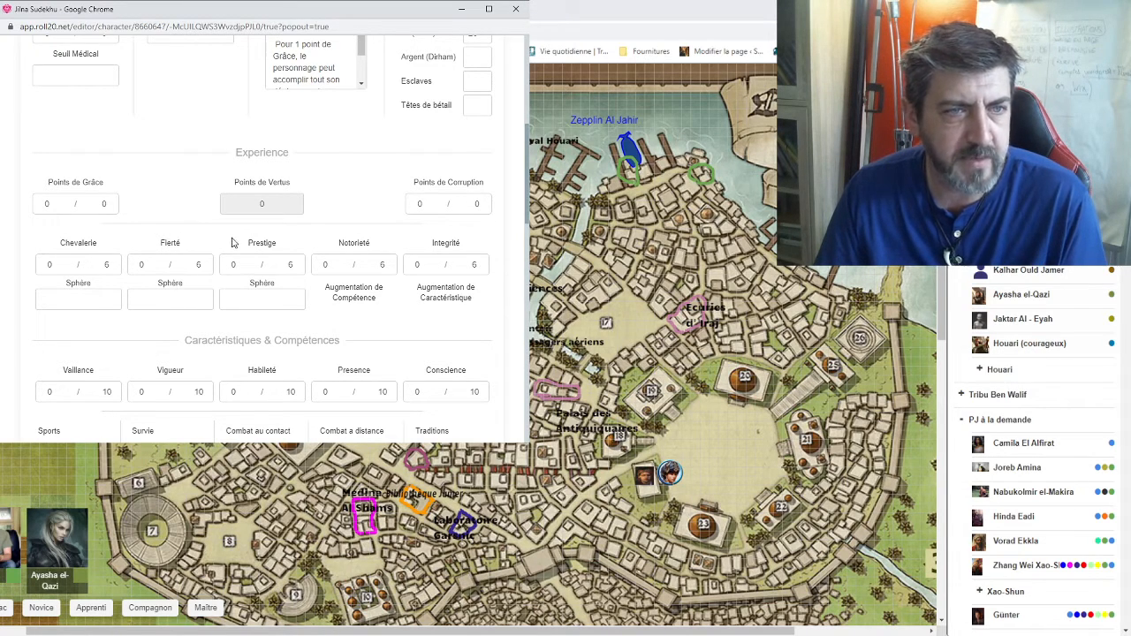
scroll(252, 237, "down", 2)
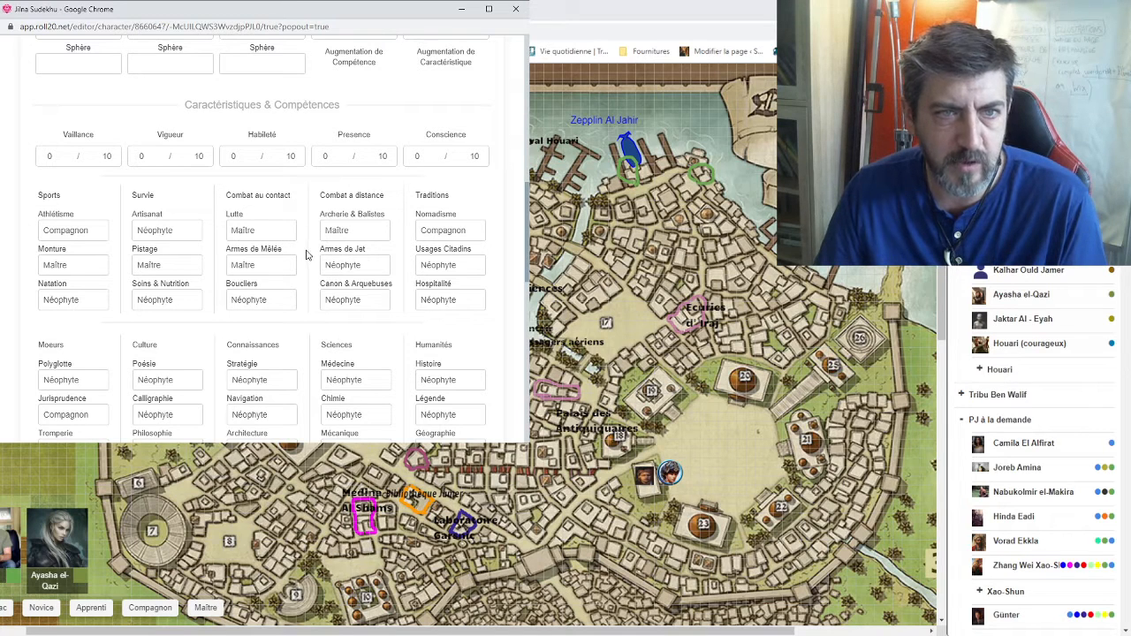
scroll(307, 254, "down", 1)
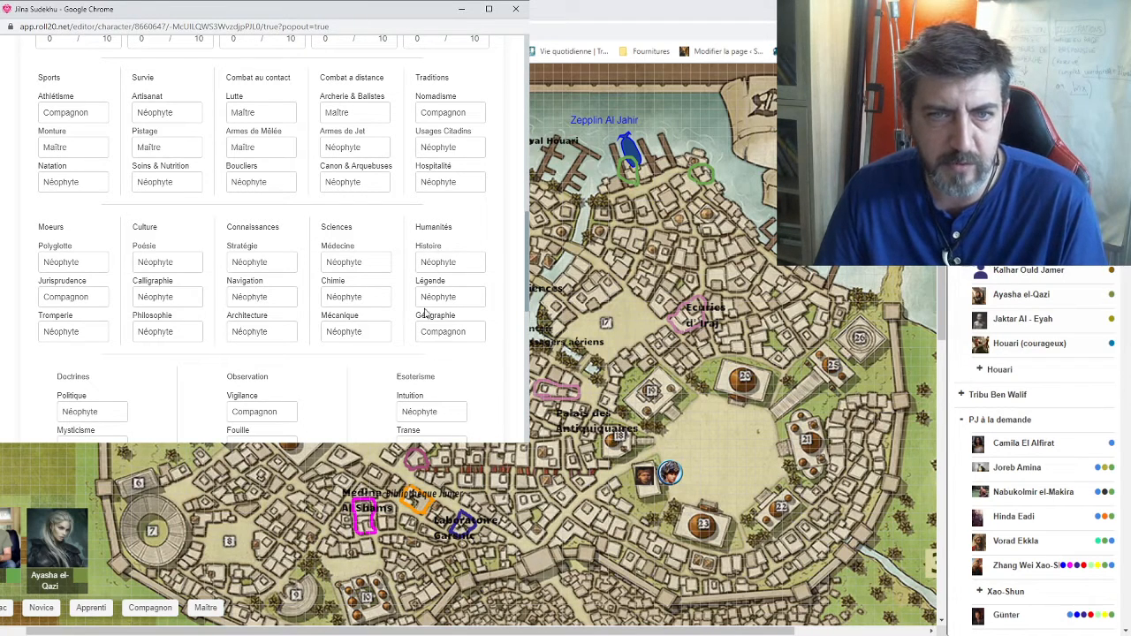
scroll(396, 248, "down", 2)
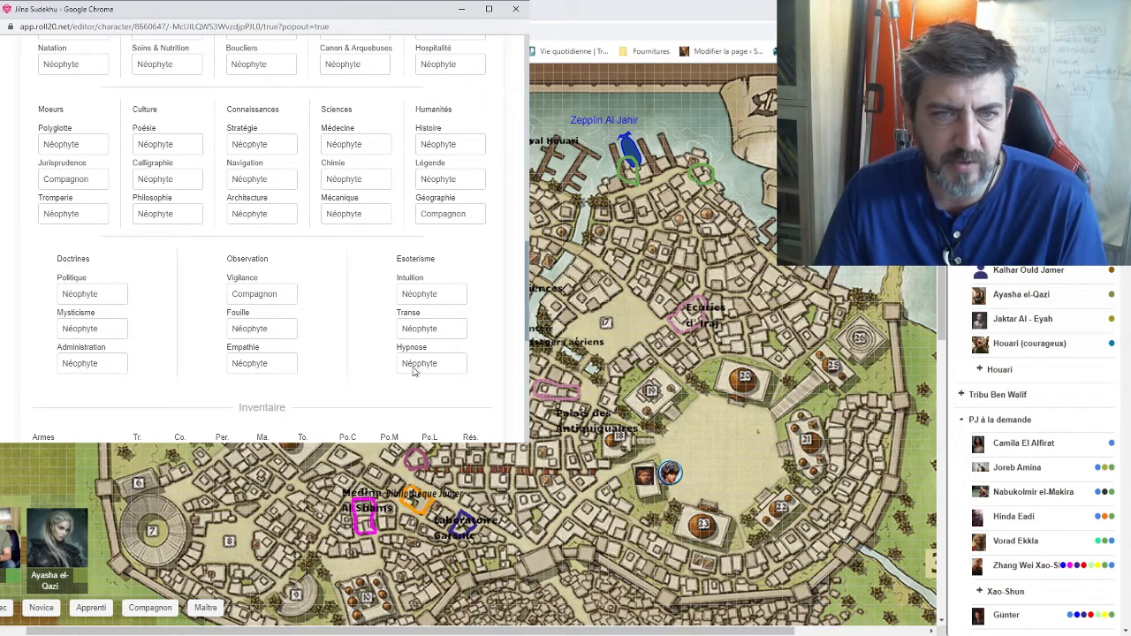
scroll(352, 326, "up", 2)
scroll(339, 310, "up", 5)
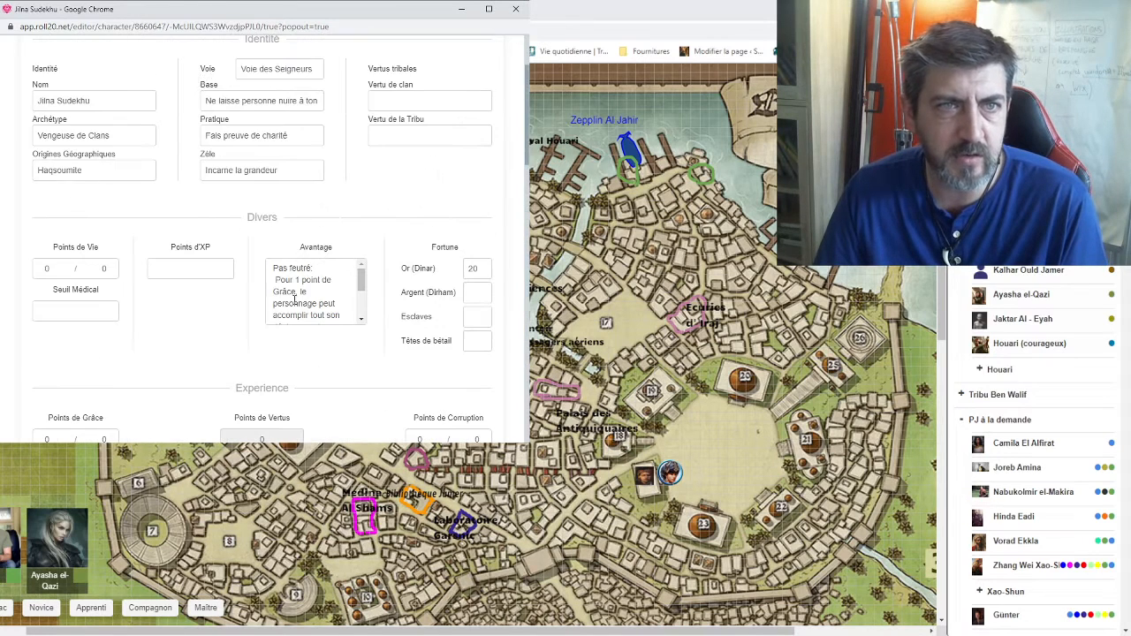
scroll(203, 82, "up", 2)
left_click(154, 88)
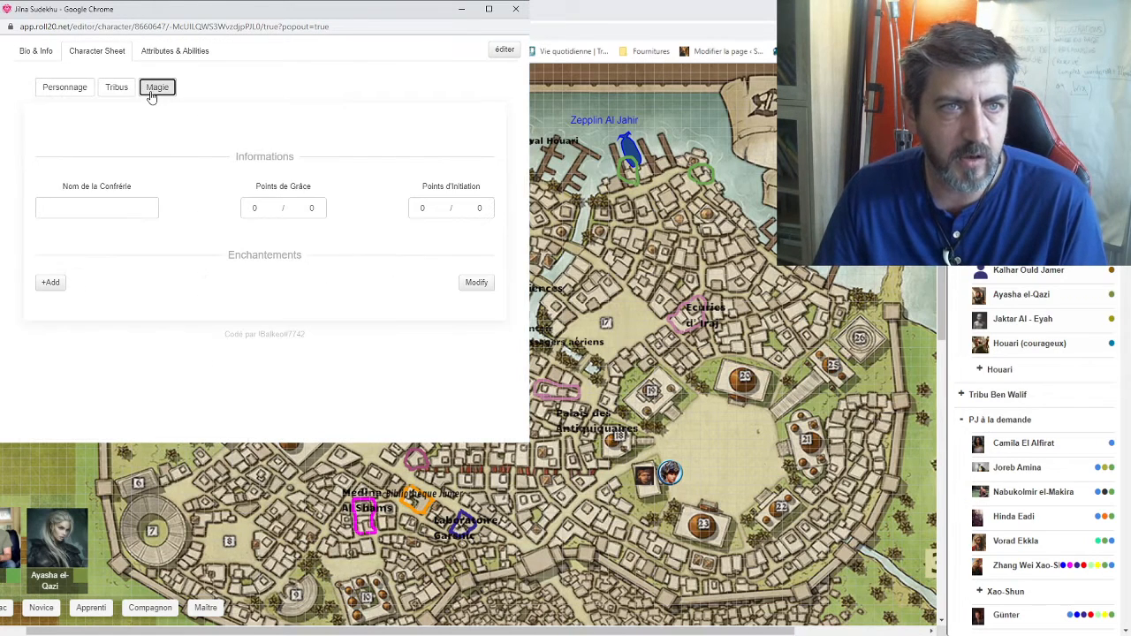
left_click(69, 90)
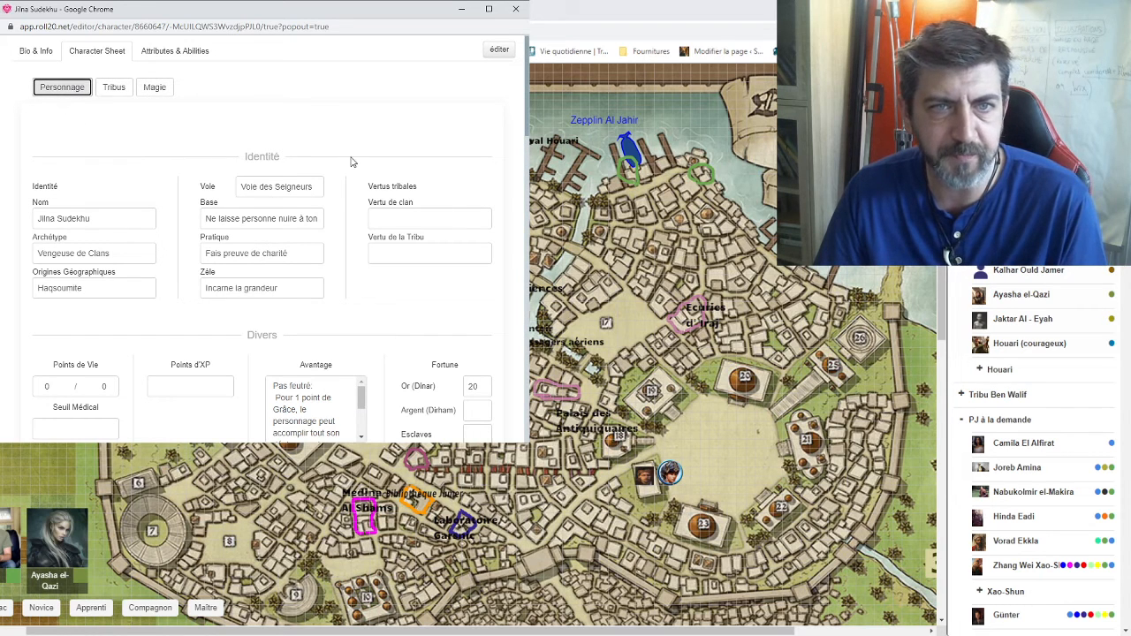
Step: Open the Seigneurs des Arcanes website in a new browser tab and go to its Panajaïens & Pranisme page
left_click(611, 10)
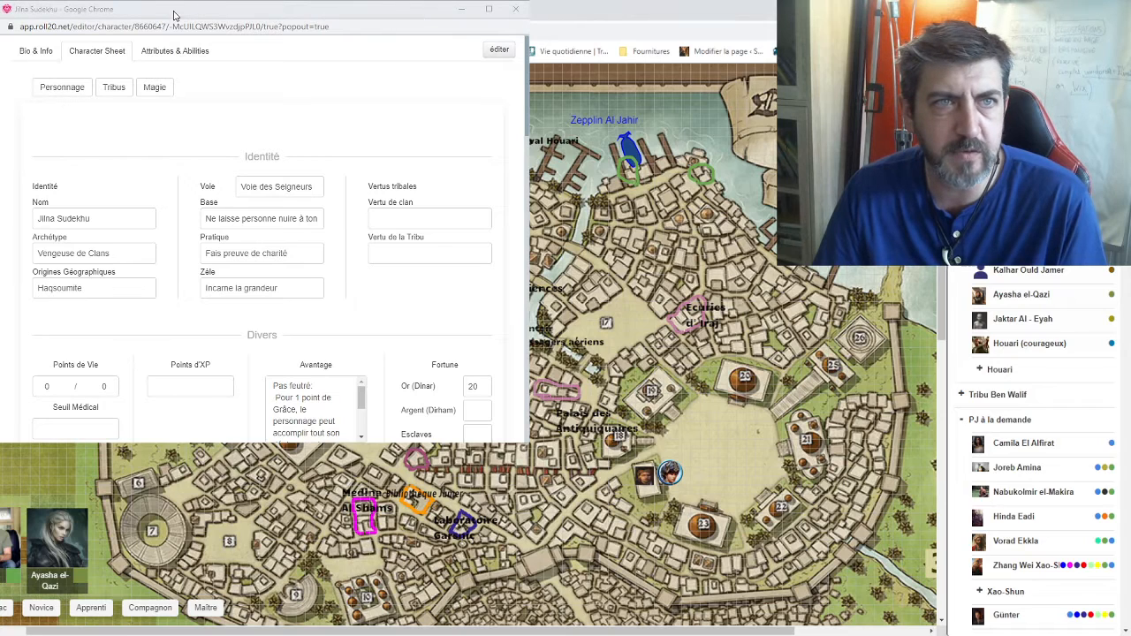
key("ctrl+t")
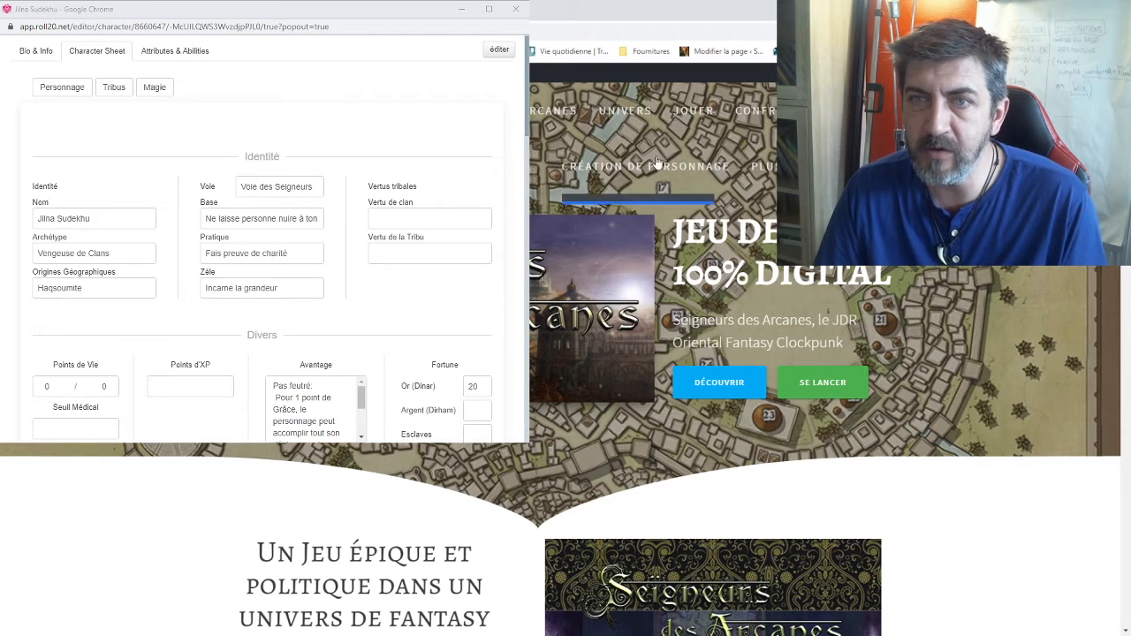
mouse_move(762, 128)
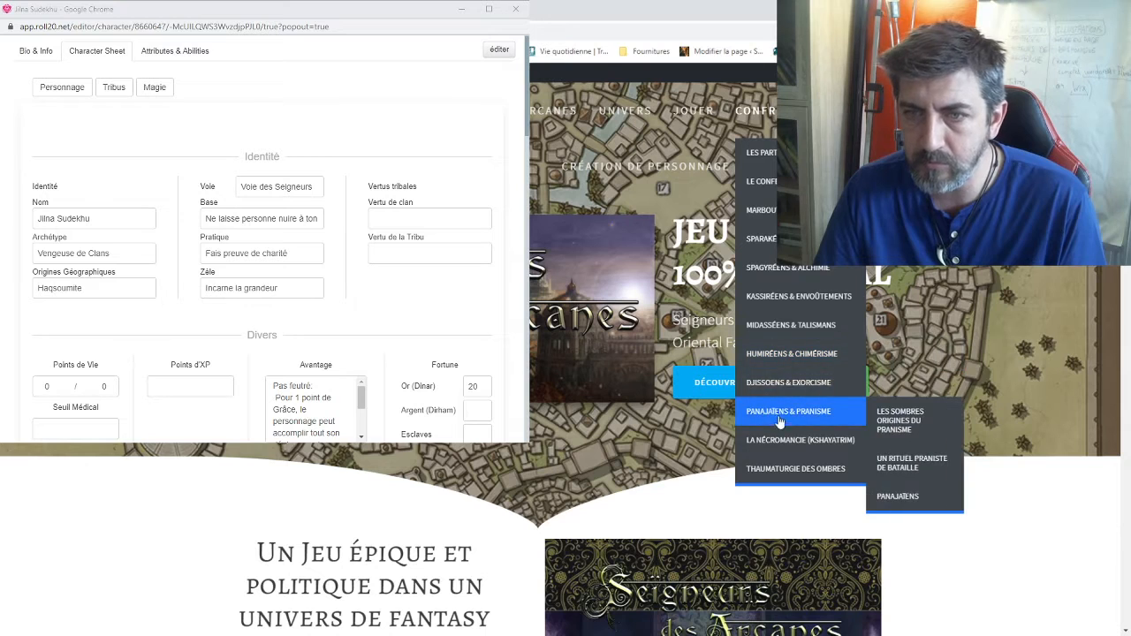
mouse_move(794, 413)
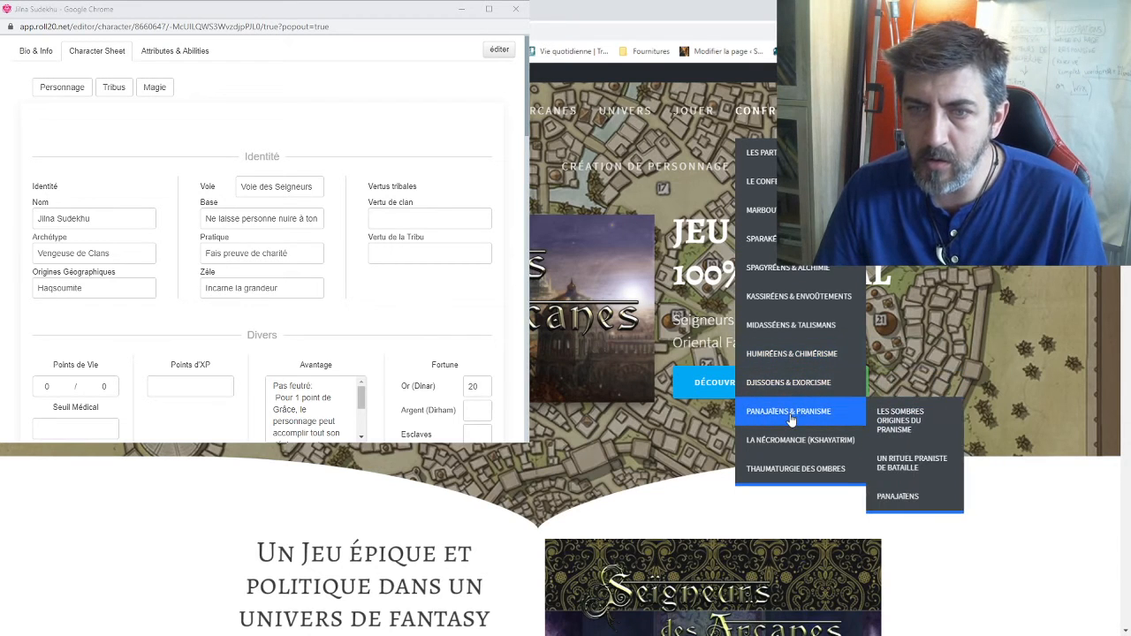
left_click(796, 411)
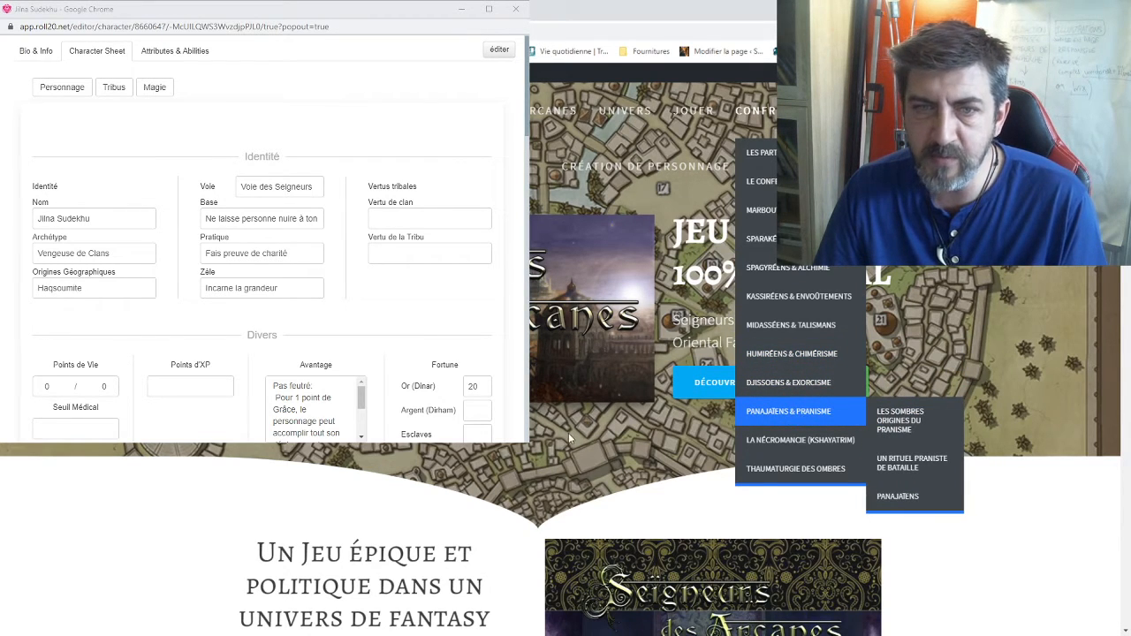
Step: Read how Pranisme spells work and what the panajaïens think of the other brotherhoods
scroll(469, 404, "down", 6)
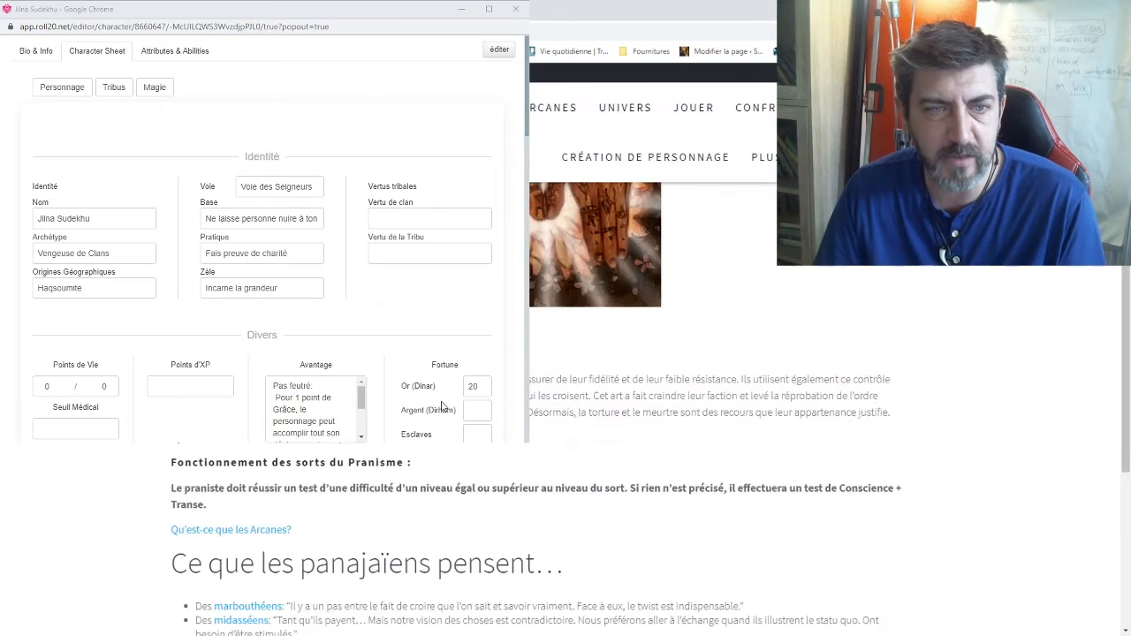
scroll(446, 405, "up", 2)
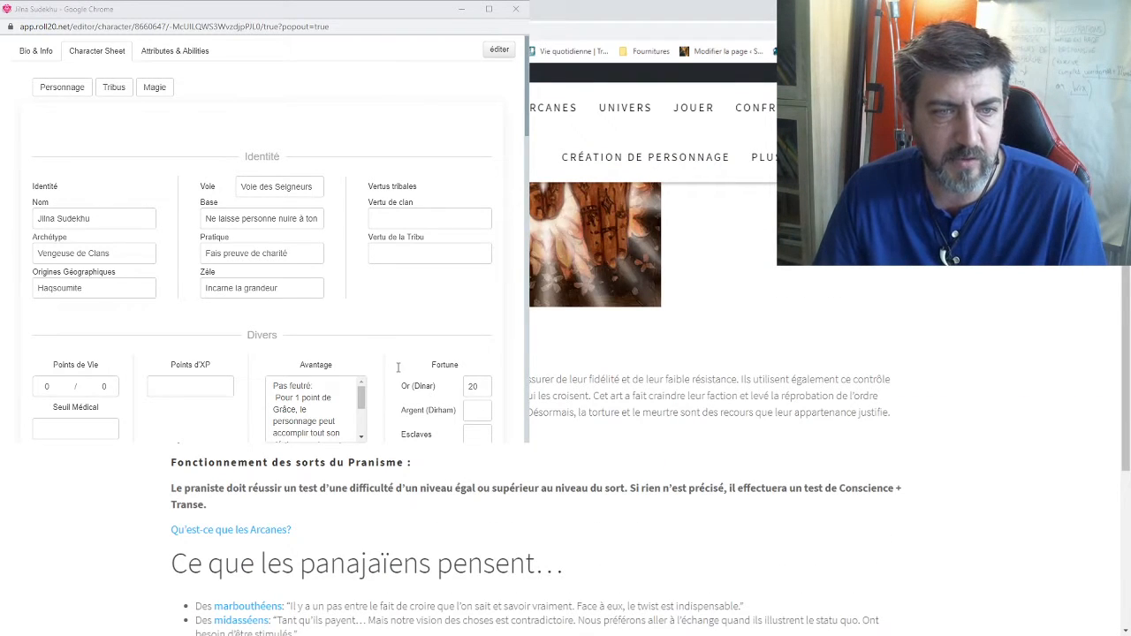
scroll(389, 371, "down", 2)
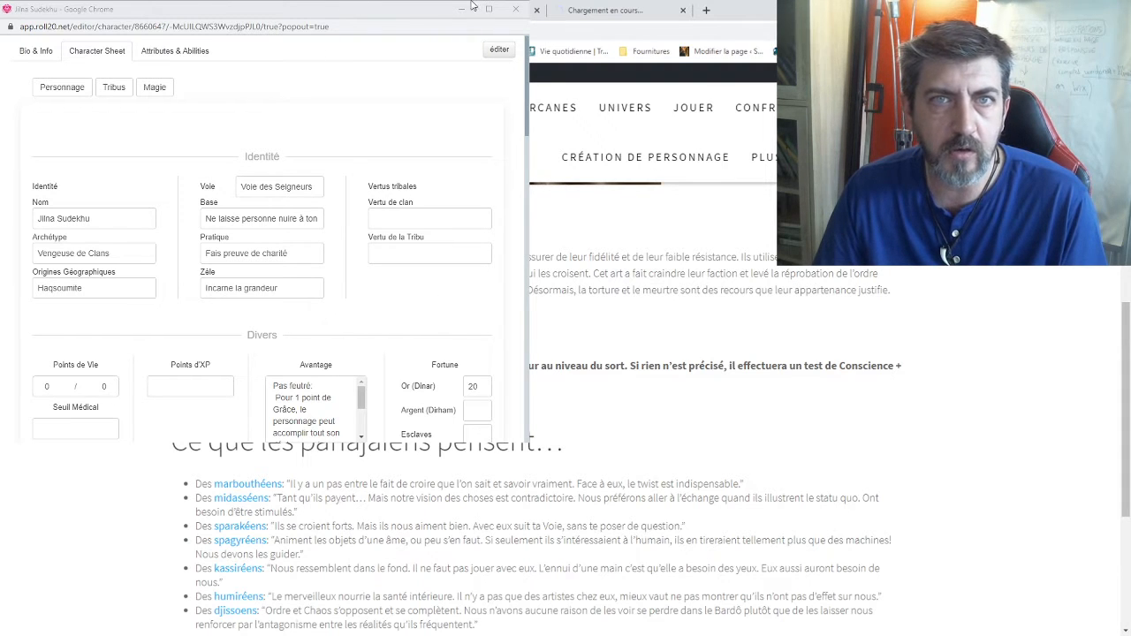
Step: Read the absorption sphere's spell levels, including Absorption Mémorielle and Absorption d'Âme, highlighting key passages
scroll(501, 350, "down", 8)
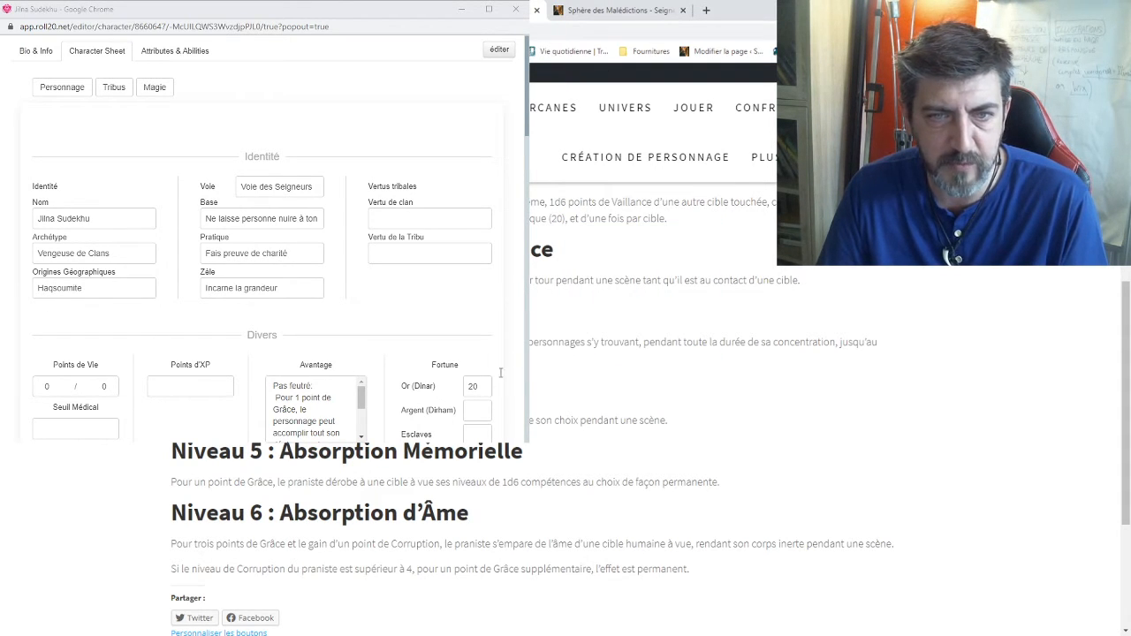
left_click_drag(531, 421, 679, 421)
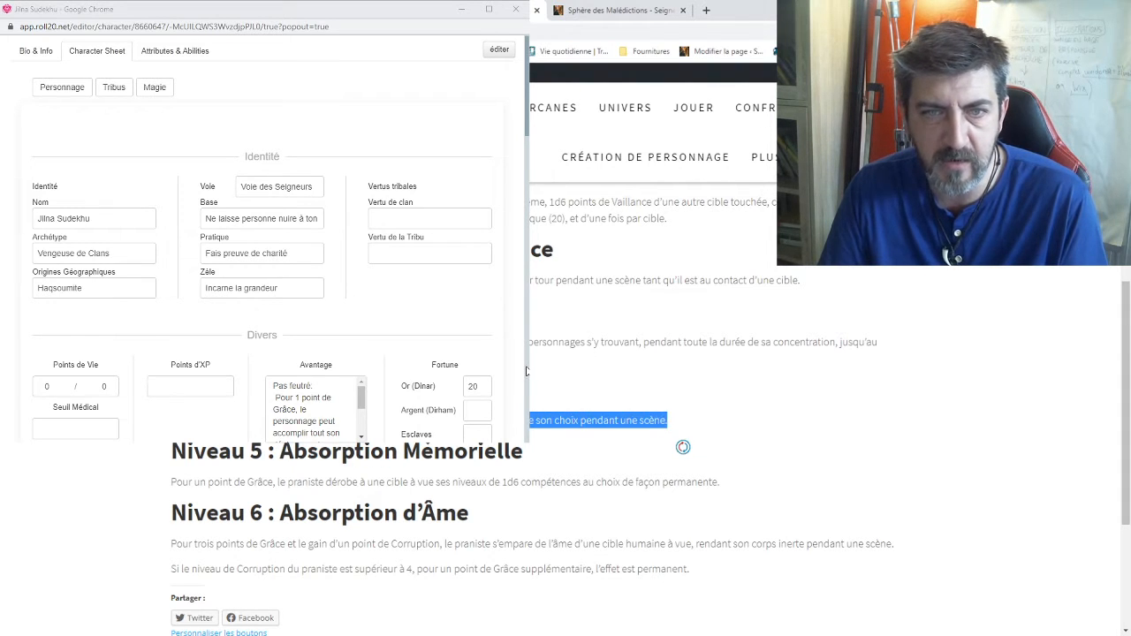
left_click(681, 447)
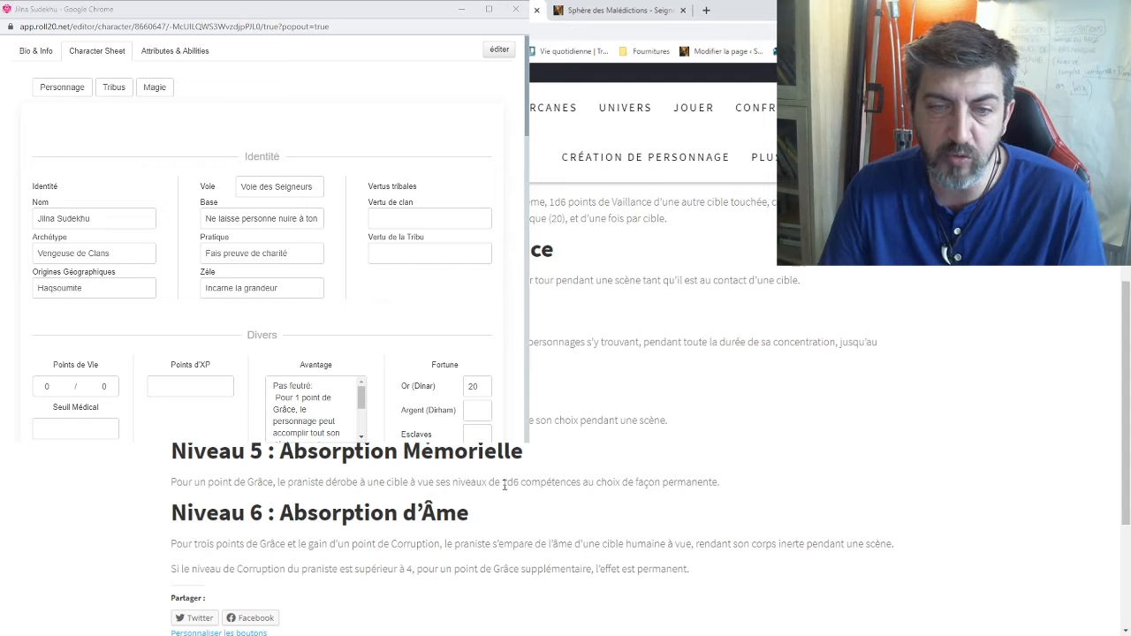
left_click_drag(501, 484, 635, 485)
left_click(548, 452)
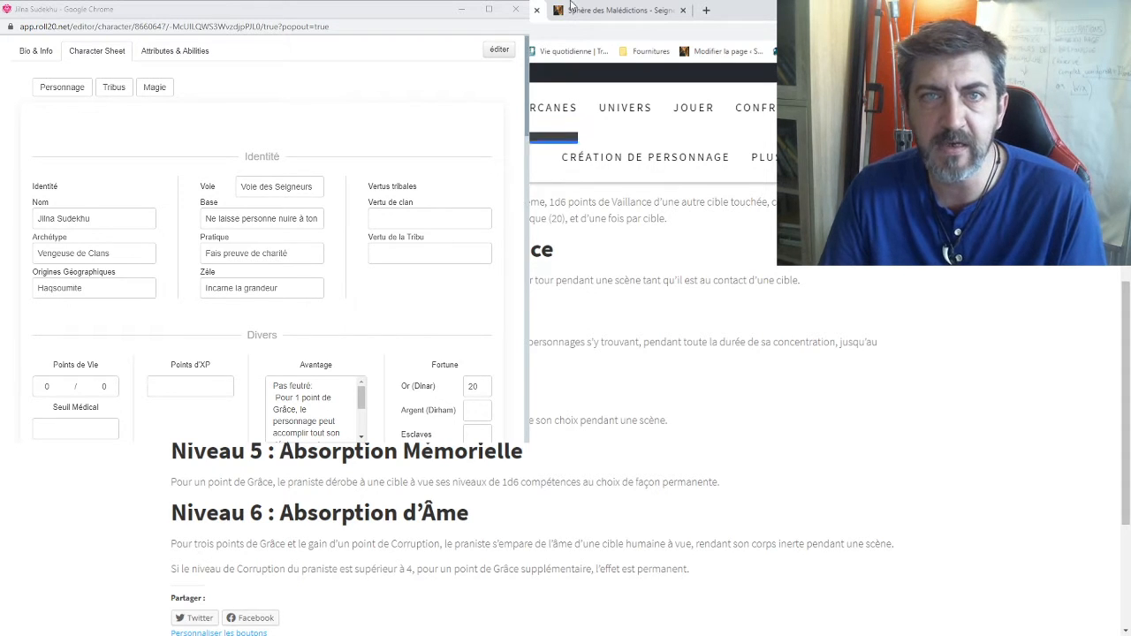
Step: Switch to the Sphère des Malédictions page and read its spell levels through Niveau 6: Essaim Dévastateur
left_click(618, 10)
scroll(566, 398, "down", 4)
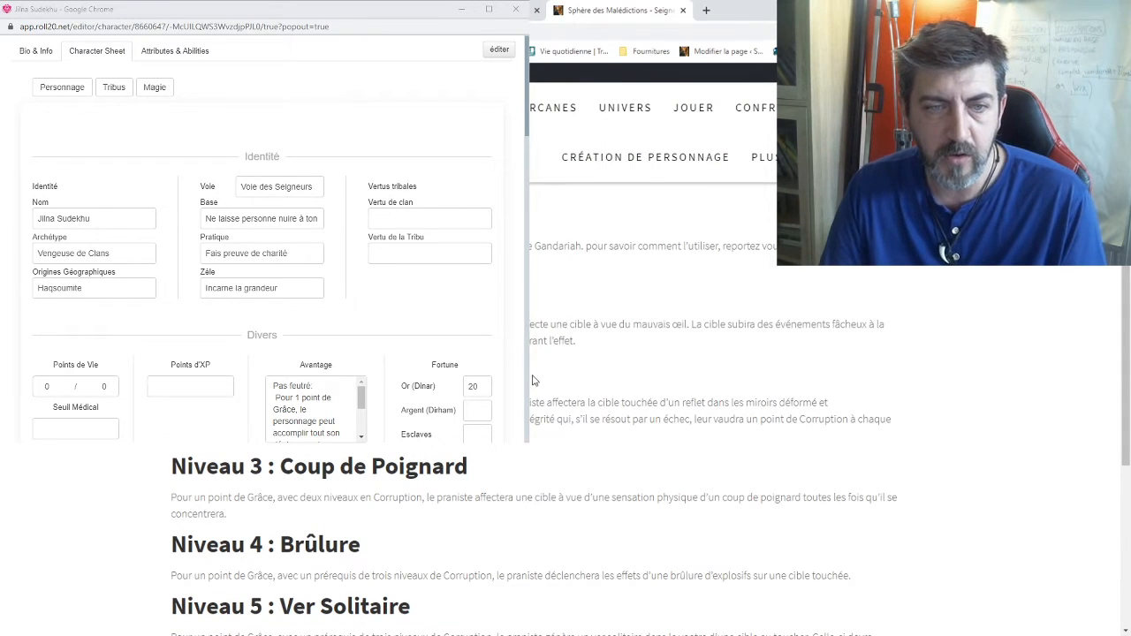
scroll(534, 379, "down", 2)
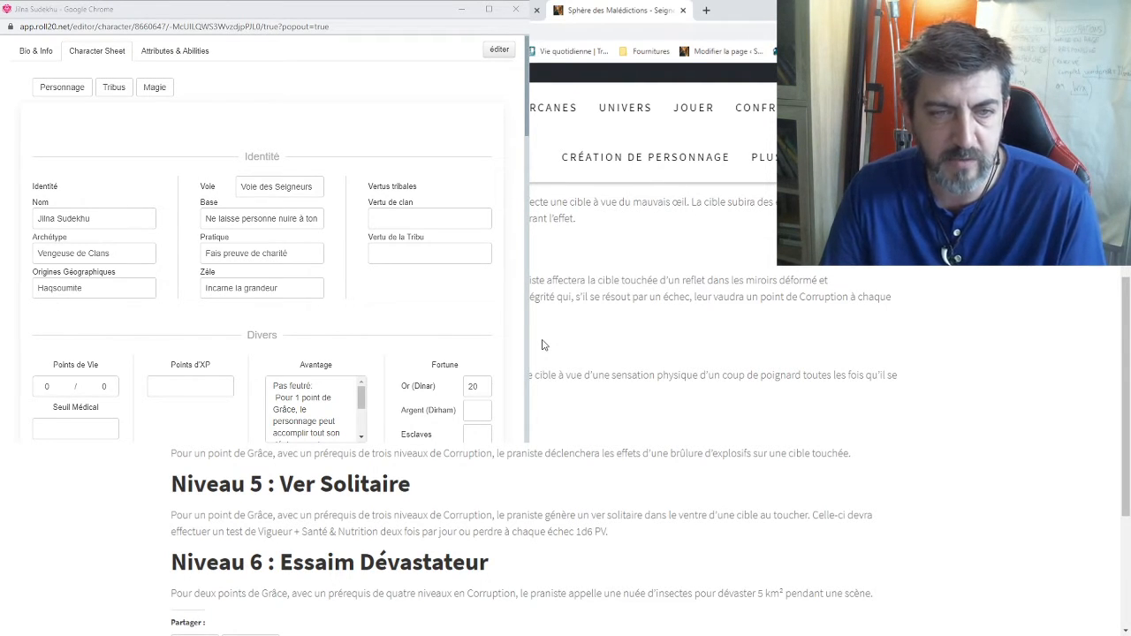
scroll(542, 345, "down", 3)
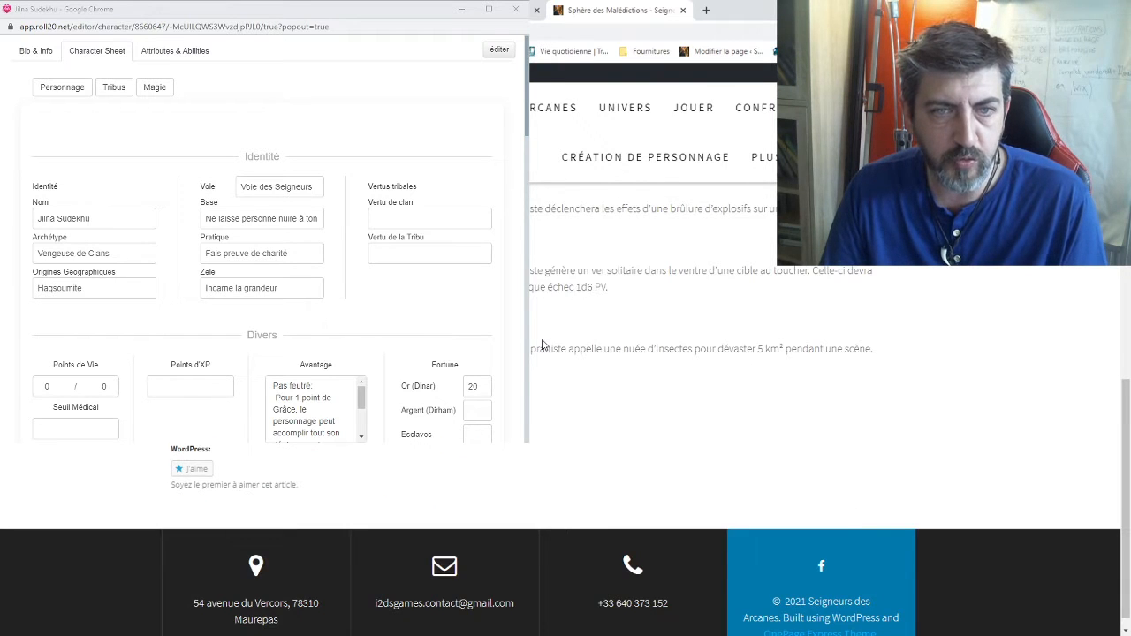
scroll(543, 345, "up", 2)
scroll(542, 344, "up", 3)
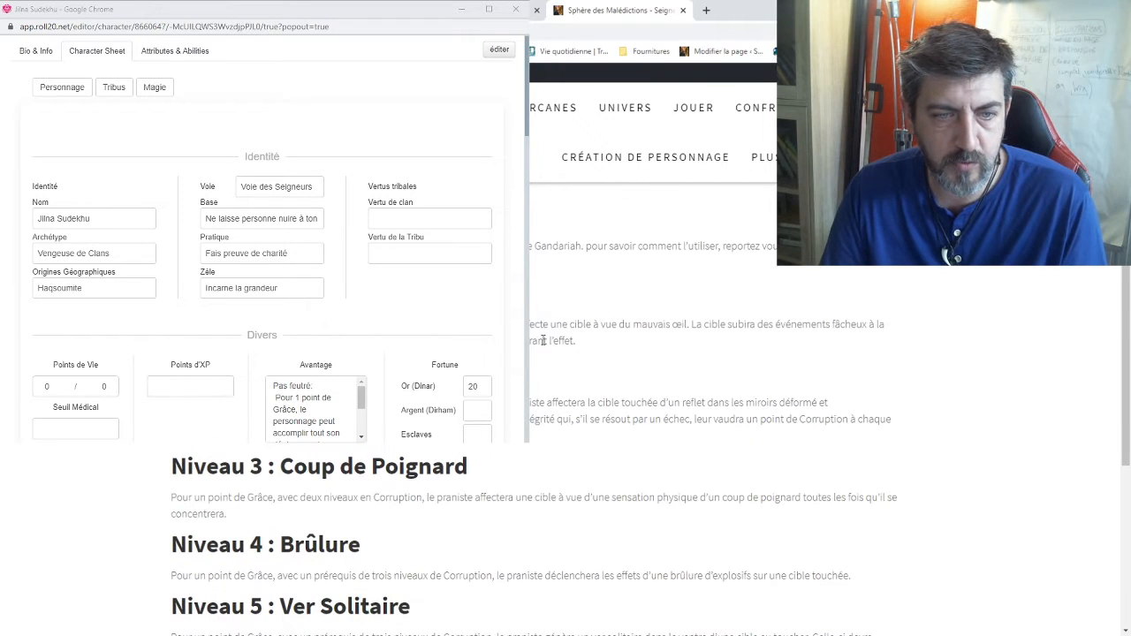
scroll(543, 345, "down", 2)
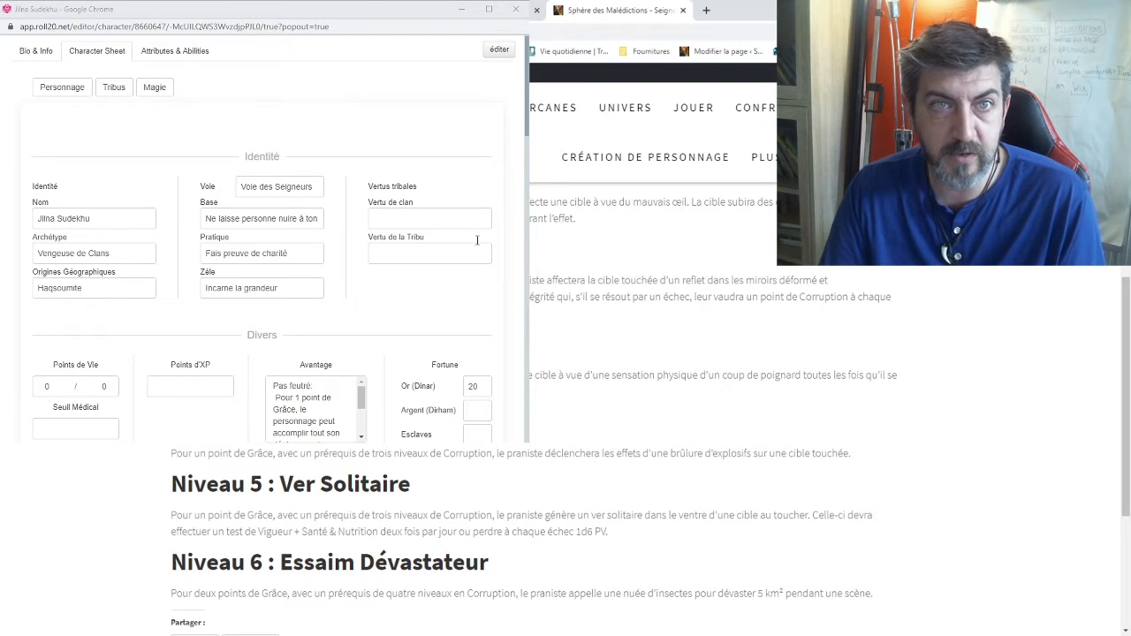
Step: Switch to the vitality sphere's page and read its spell levels through Niveau 6: Marque du Sublimé
left_click(374, 3)
scroll(548, 353, "down", 4)
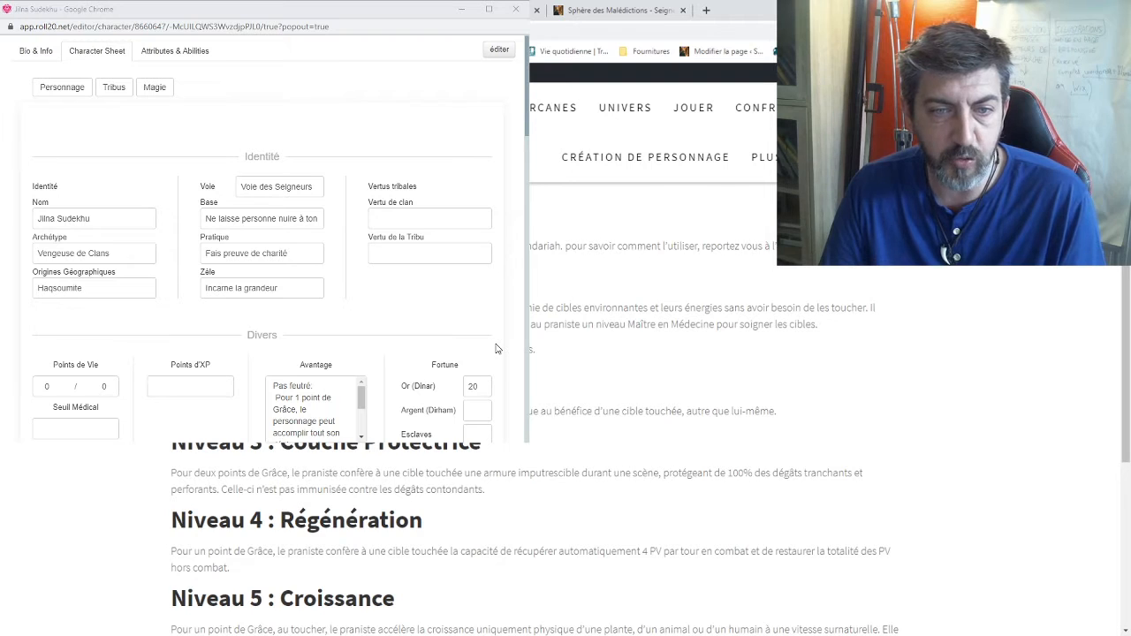
scroll(496, 350, "down", 2)
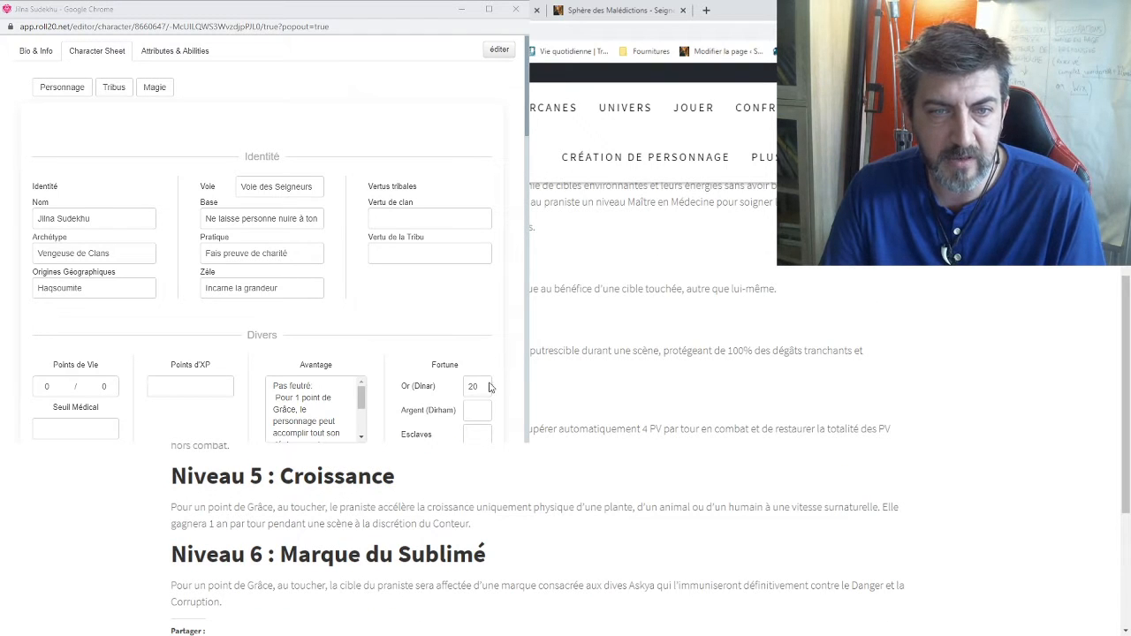
scroll(456, 445, "down", 2)
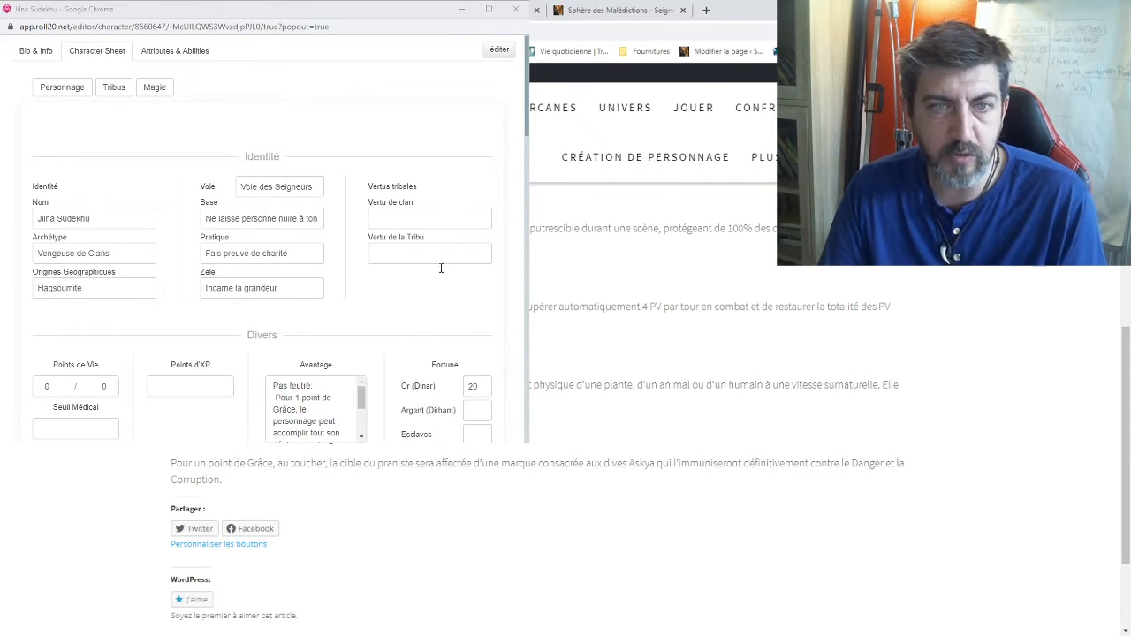
scroll(463, 292, "up", 2)
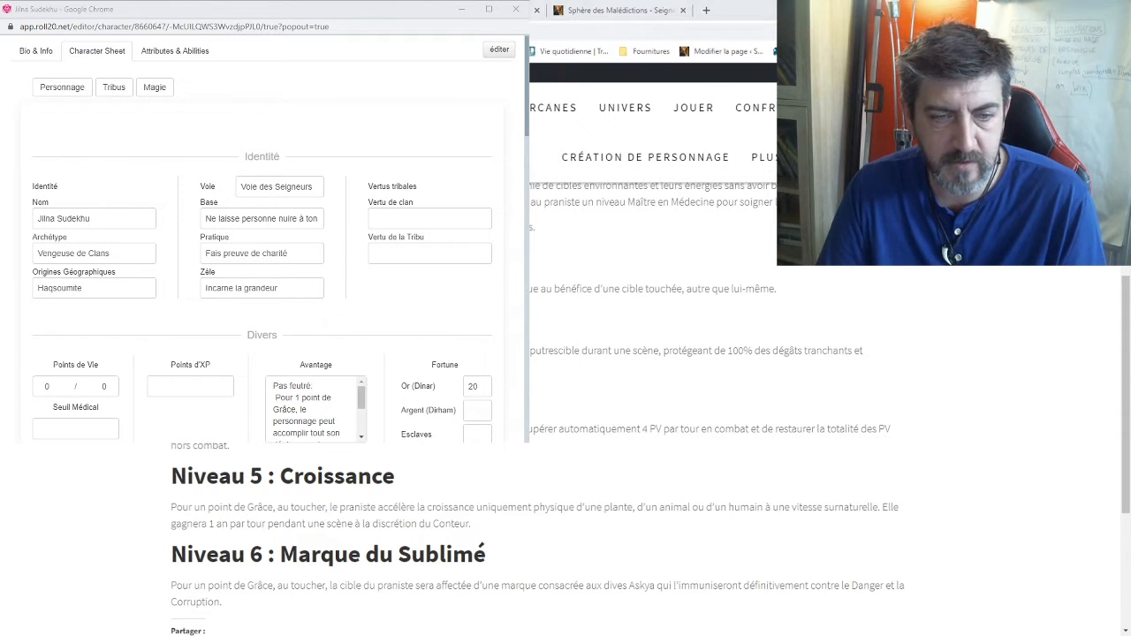
Step: Add a first enchantment in the character sheet's magic section with the sphere Vitalité, and copy the sphere name for reuse
left_click(155, 87)
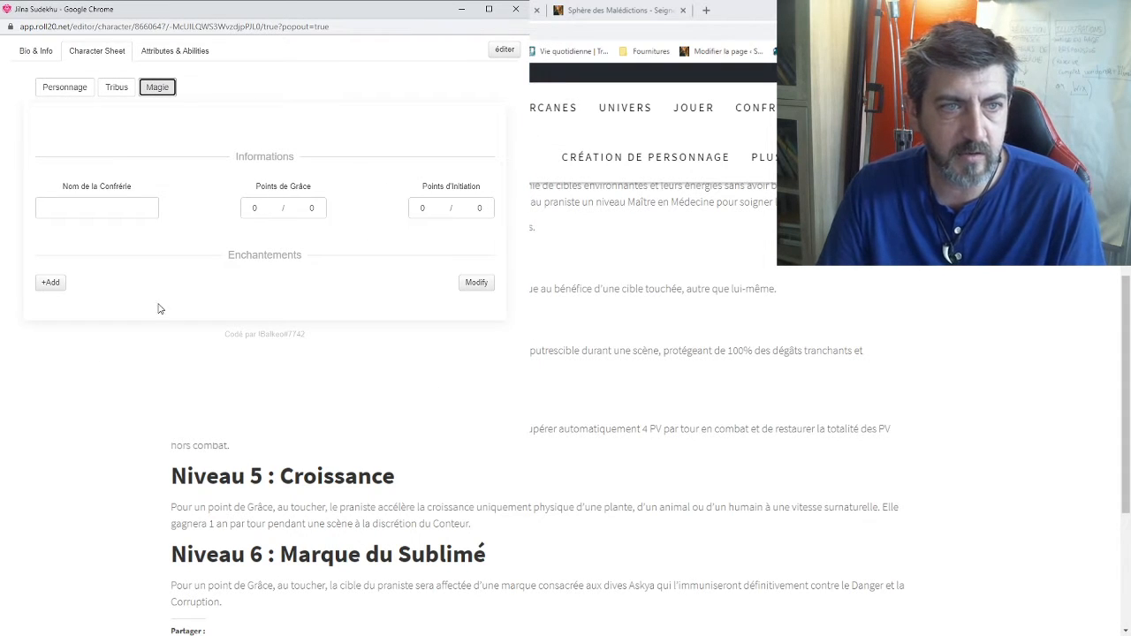
left_click(46, 283)
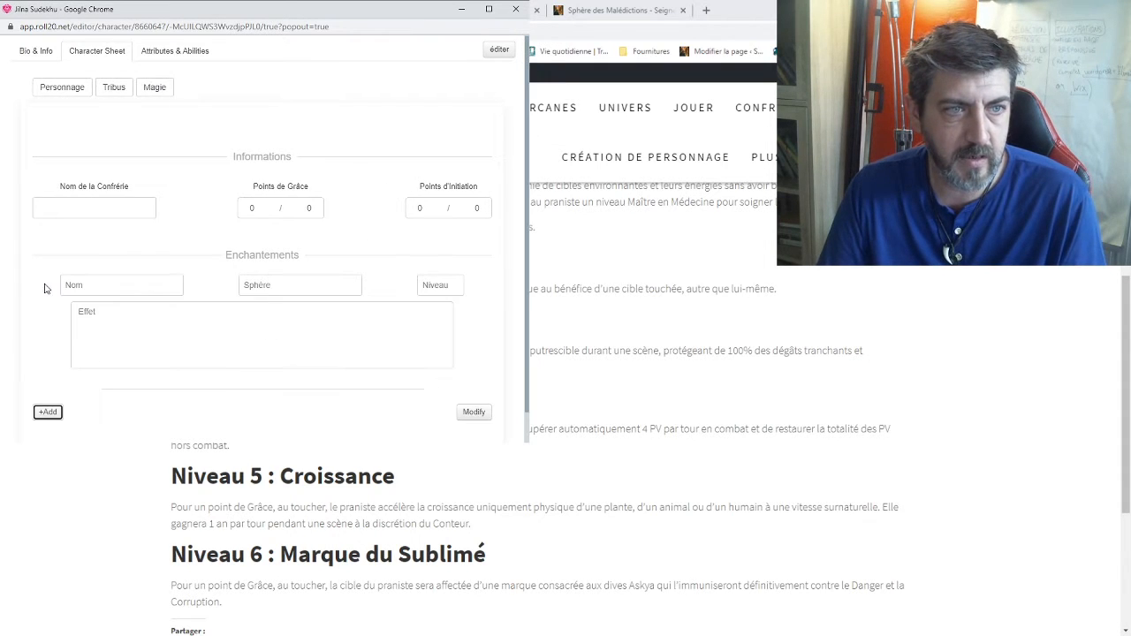
left_click(289, 283)
type("Vit")
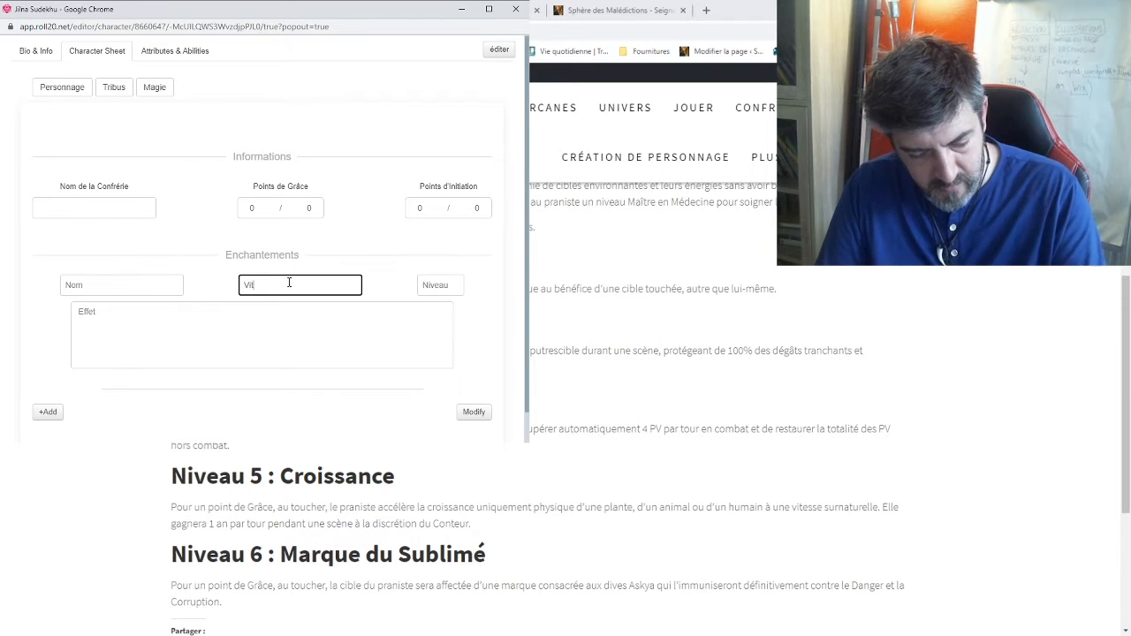
type("alité")
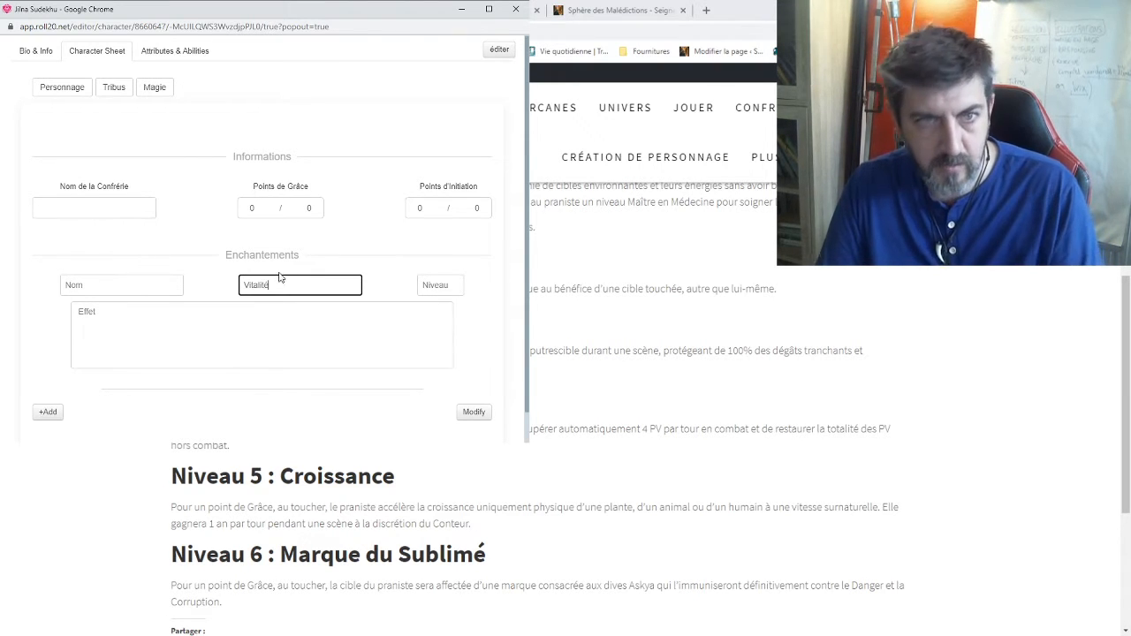
left_click_drag(267, 285, 181, 281)
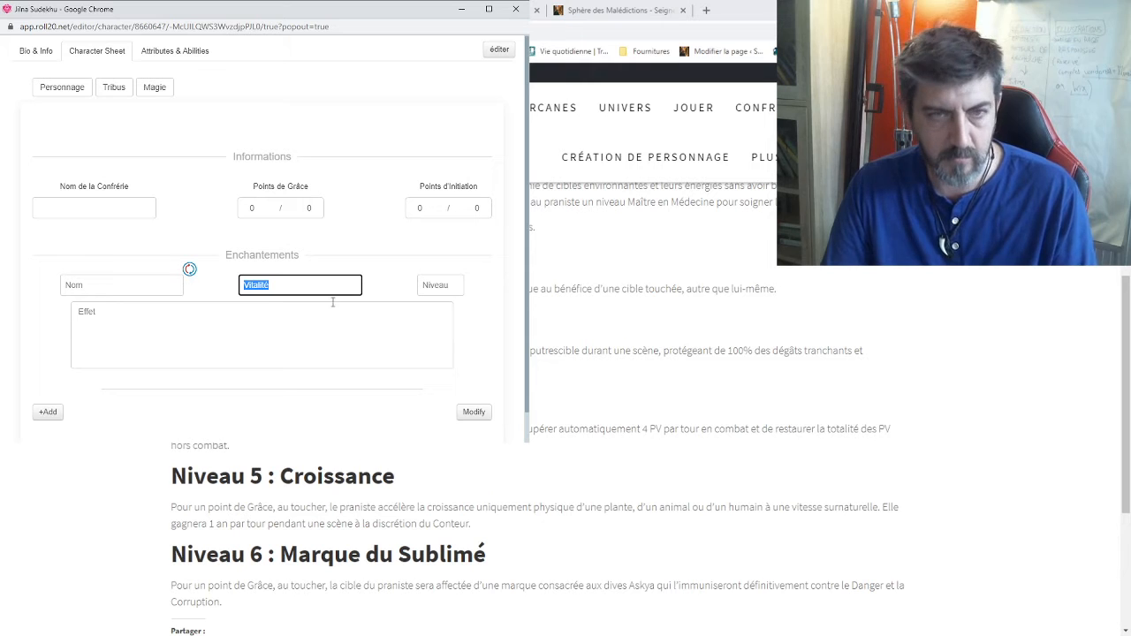
key("Tab")
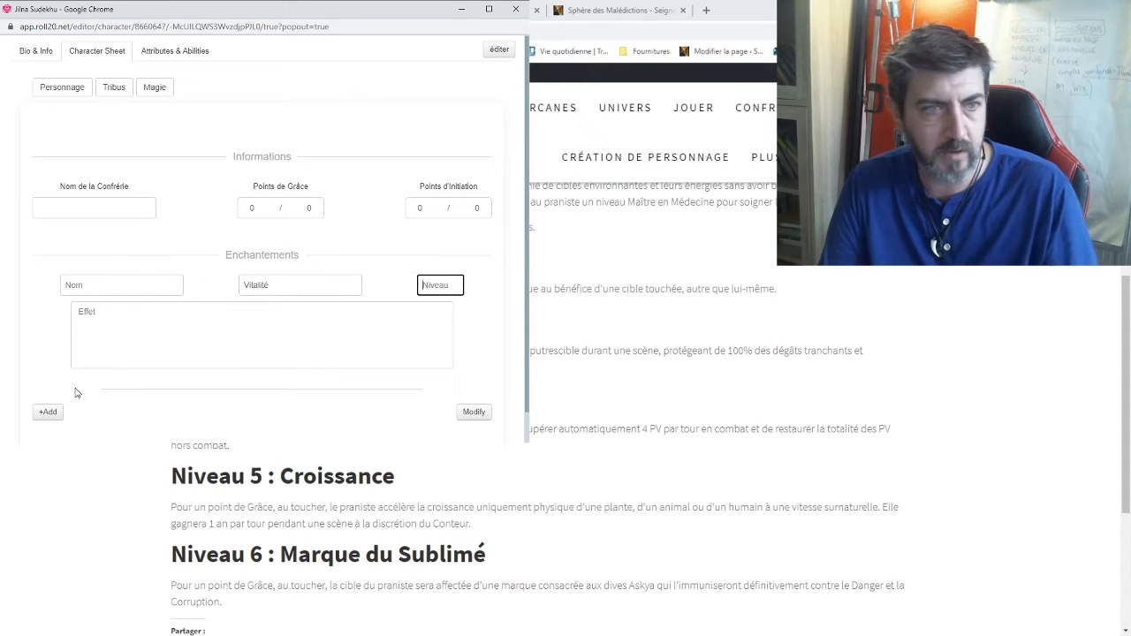
Step: Add a second enchantment with the sphere Vitalité and level 2
left_click(47, 412)
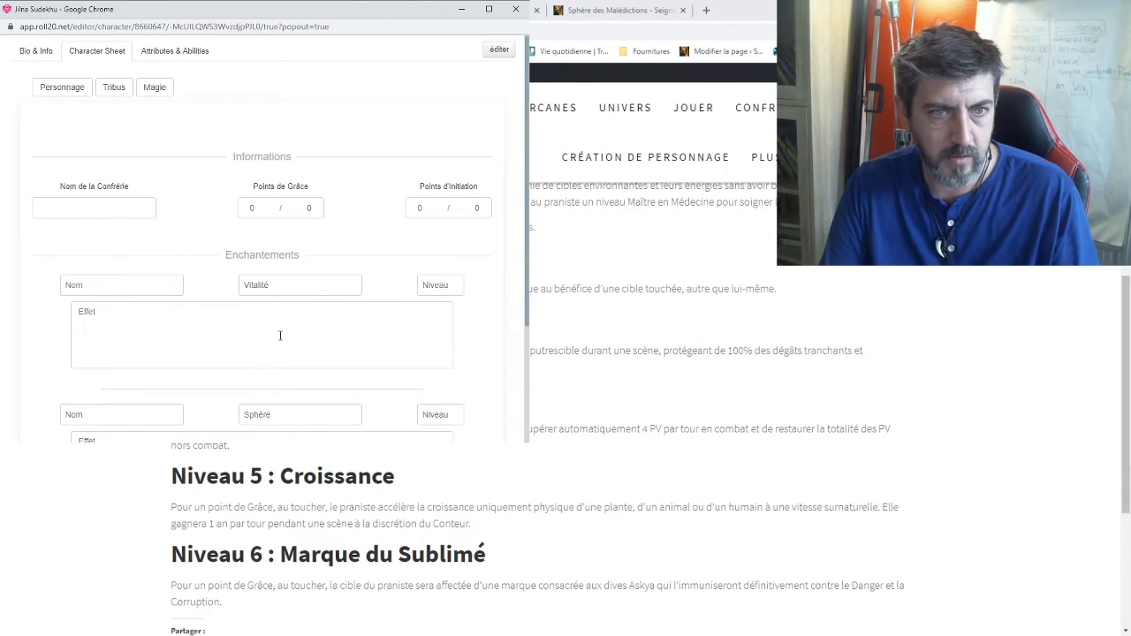
left_click(265, 412)
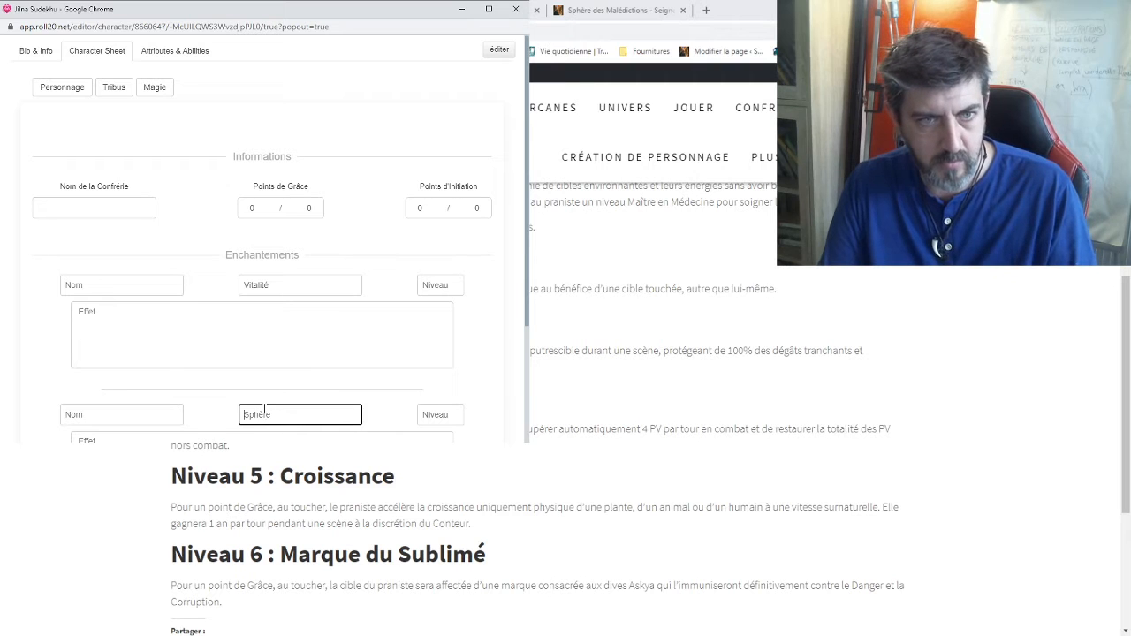
type("Vitalité")
left_click(425, 409)
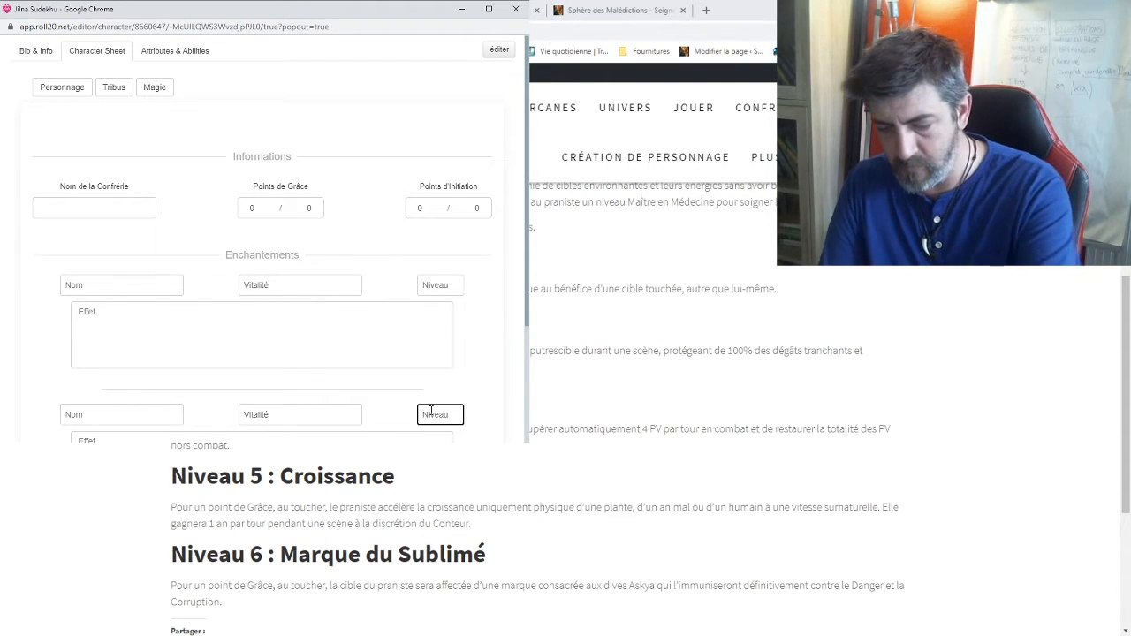
type("2")
Step: Add a third enchantment with the sphere Vitalité and level 3
scroll(306, 306, "down", 3)
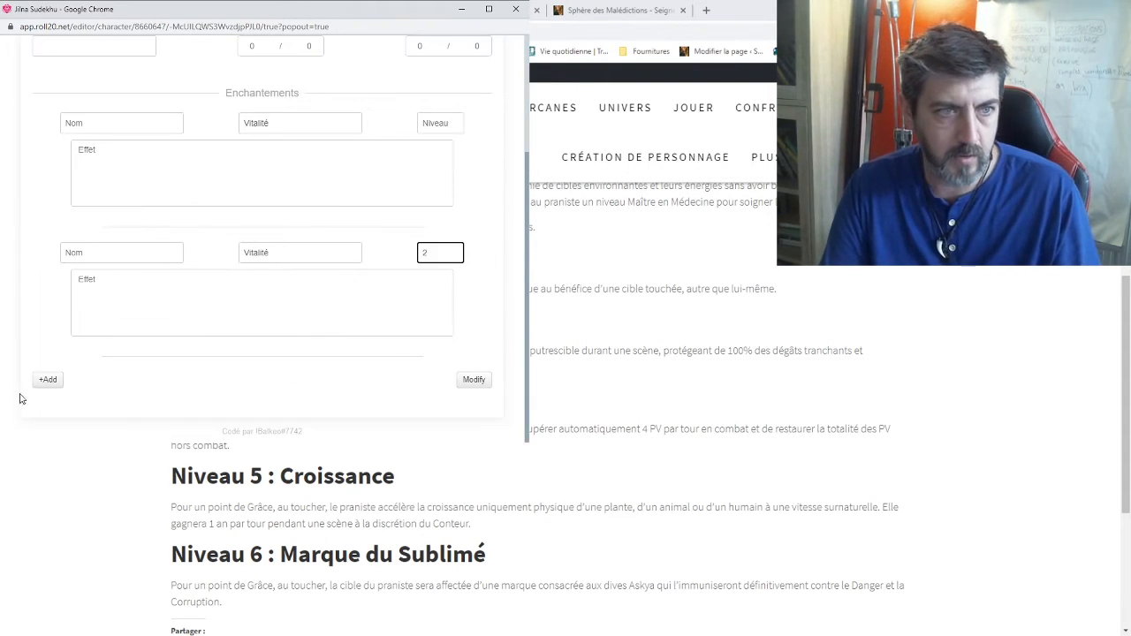
left_click(46, 380)
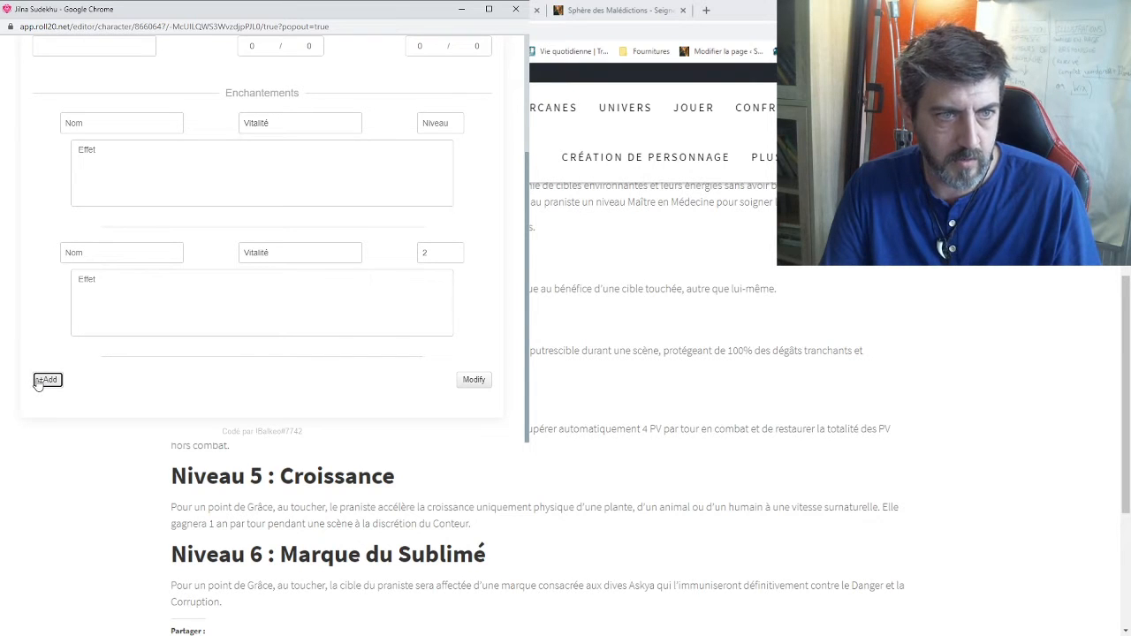
left_click(276, 385)
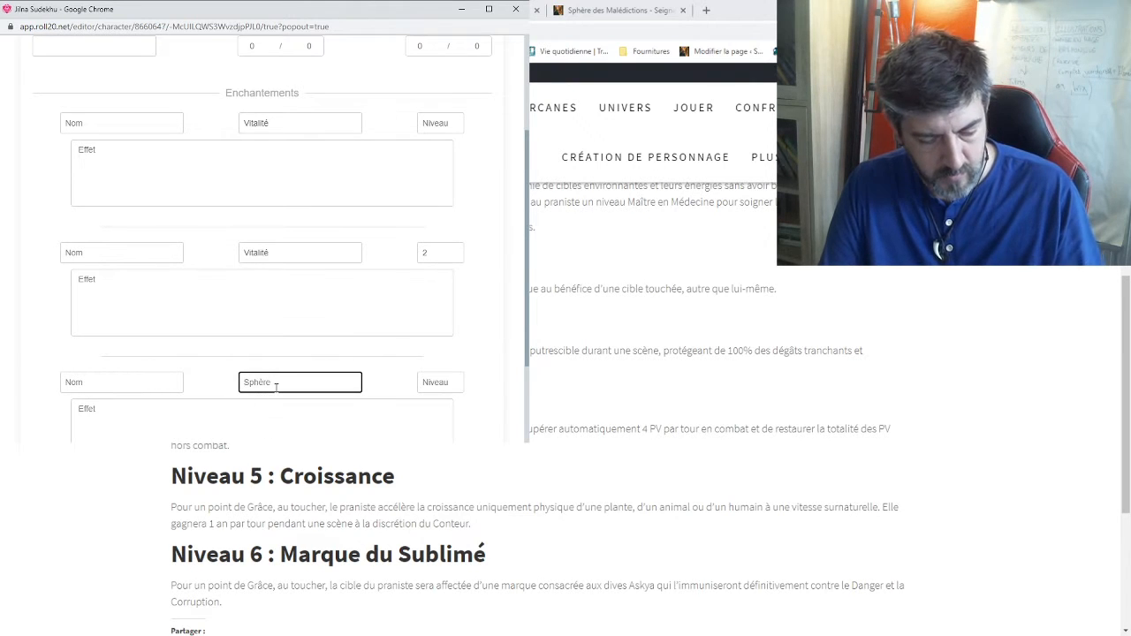
left_click(430, 383)
type("3")
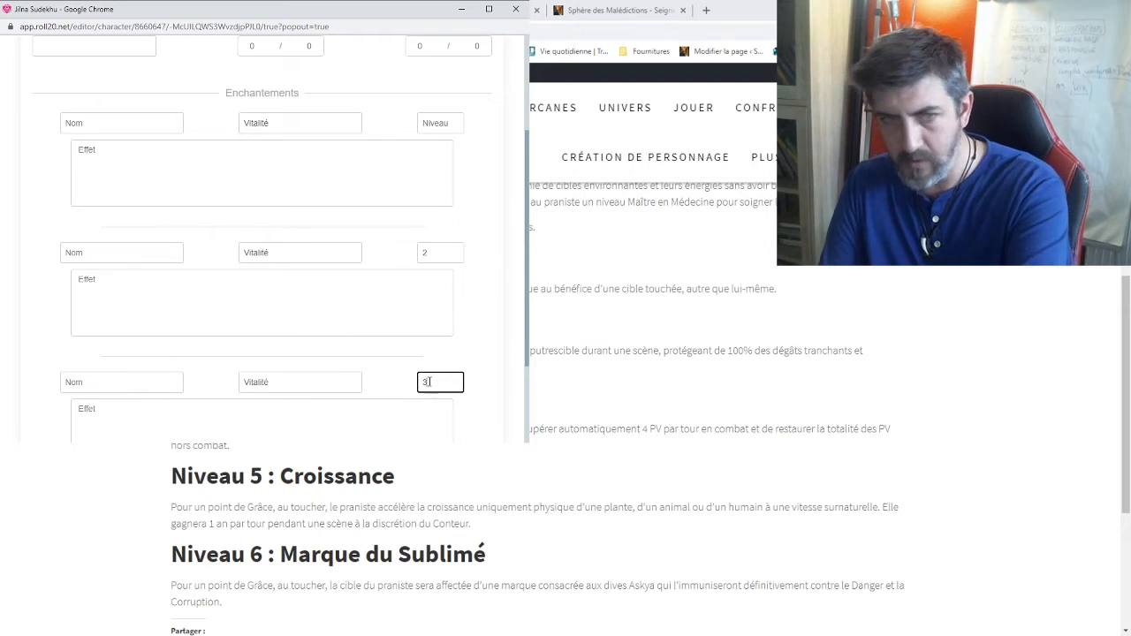
Step: Add a fourth enchantment with the sphere Vitalité and level 4
scroll(187, 306, "down", 2)
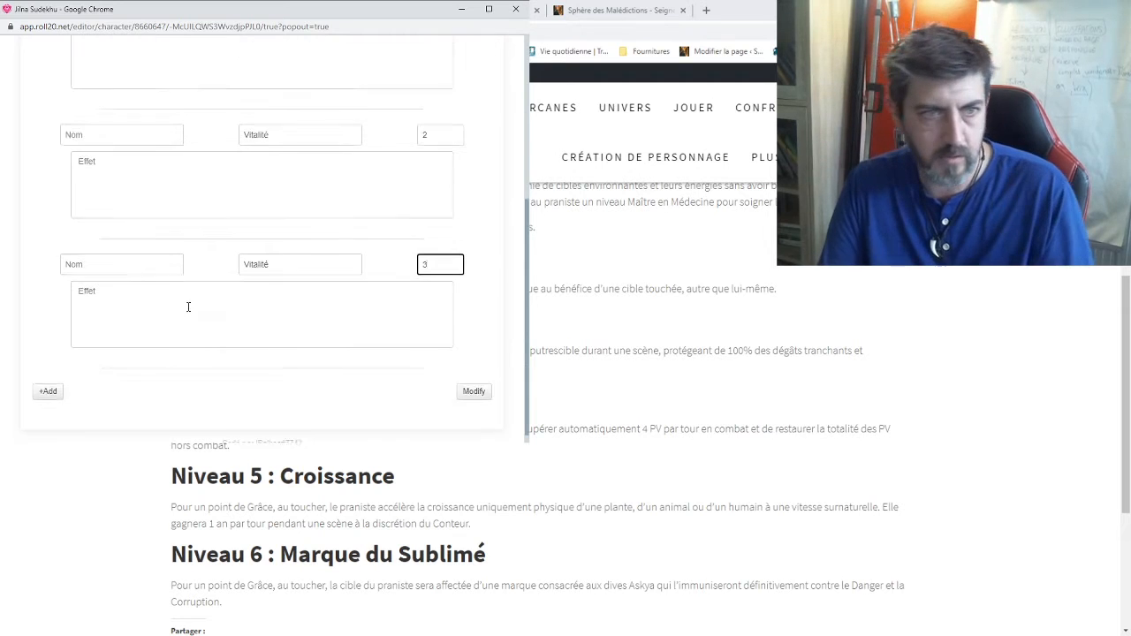
left_click(47, 382)
left_click(49, 381)
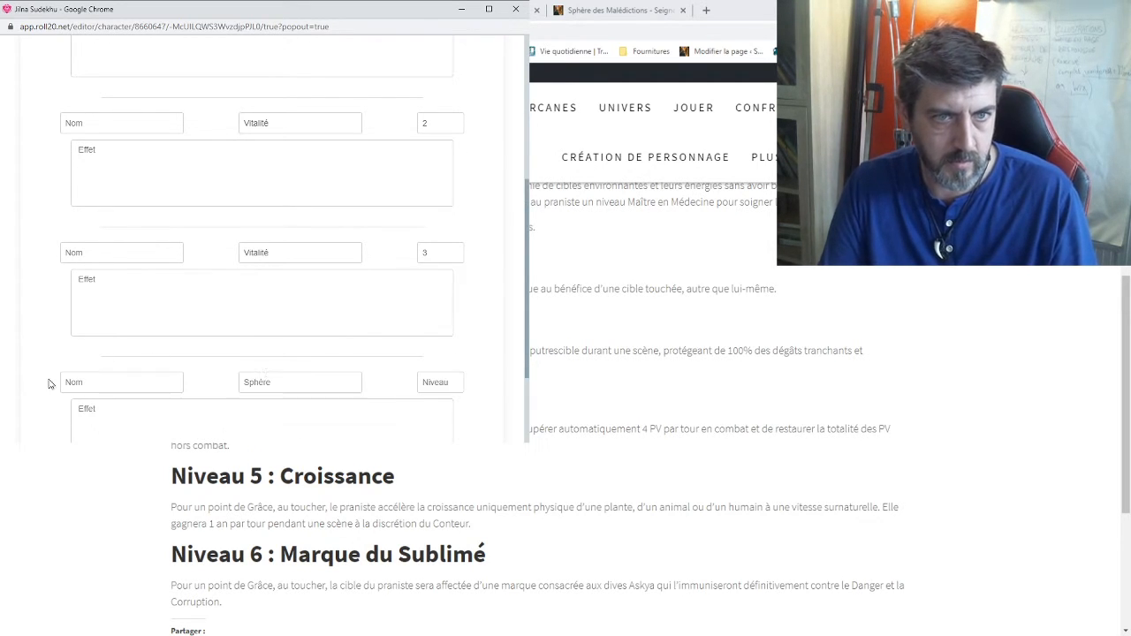
left_click(268, 380)
type("Vitalité")
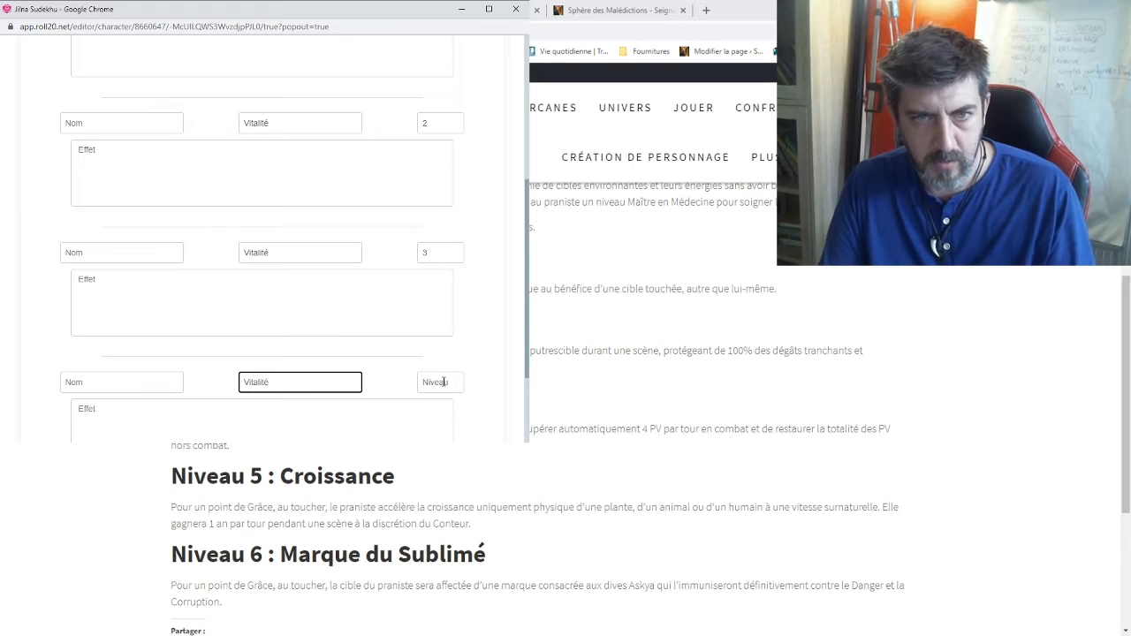
left_click(445, 381)
type("4")
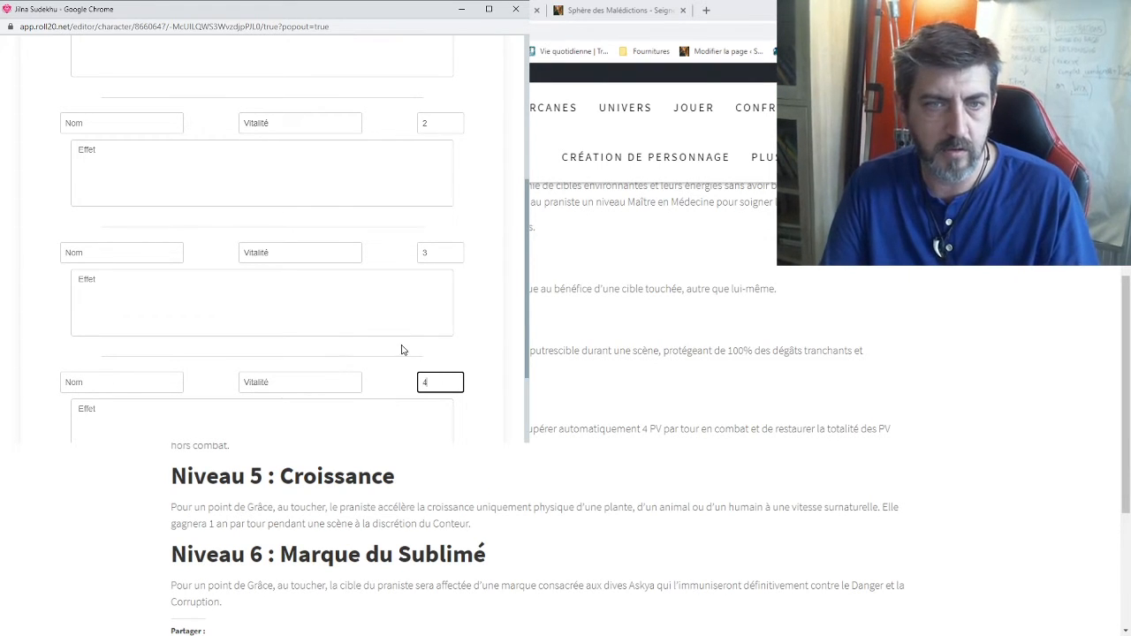
scroll(38, 356, "down", 2)
left_click(47, 381)
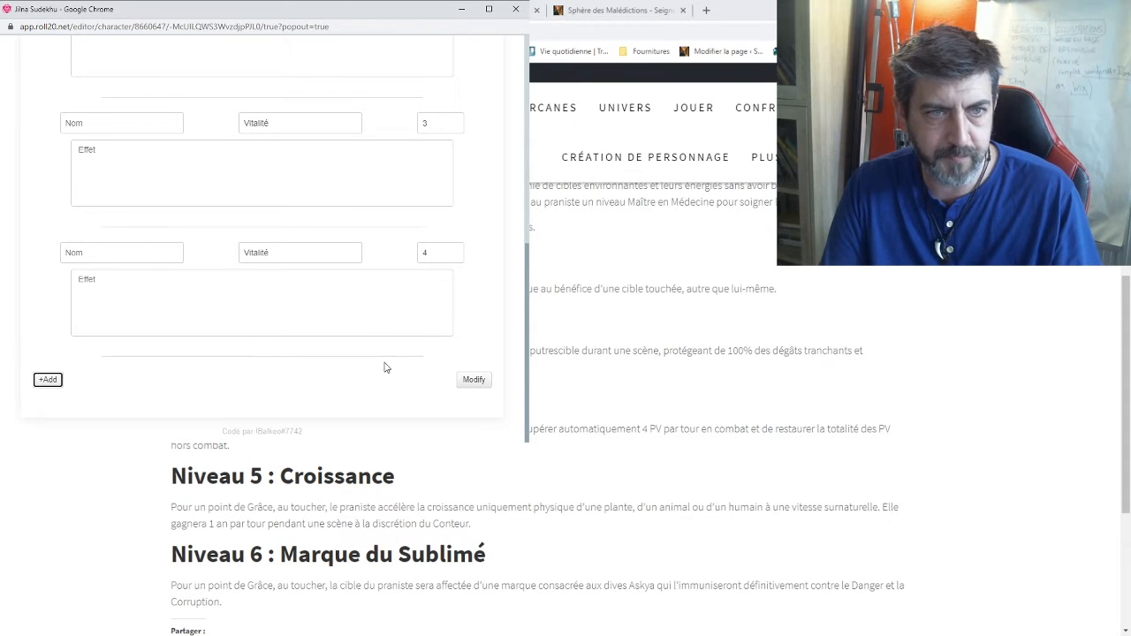
Step: Consult the sphere page's first spell level and name the first enchantment "Sensation du Prana"
scroll(265, 353, "up", 3)
scroll(242, 340, "up", 2)
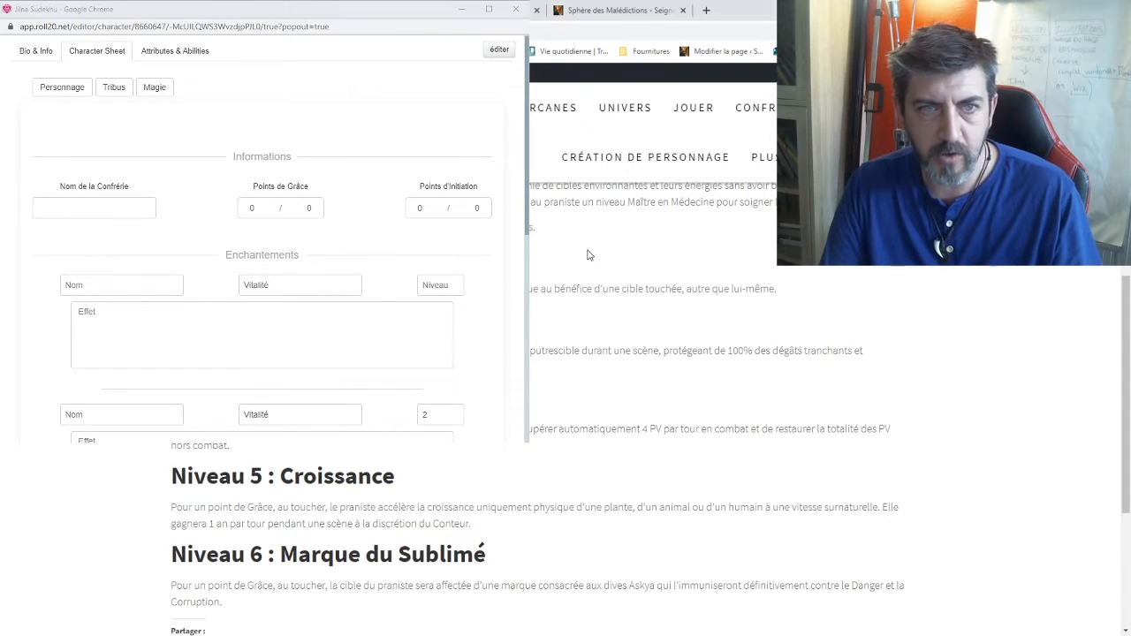
scroll(586, 253, "up", 3)
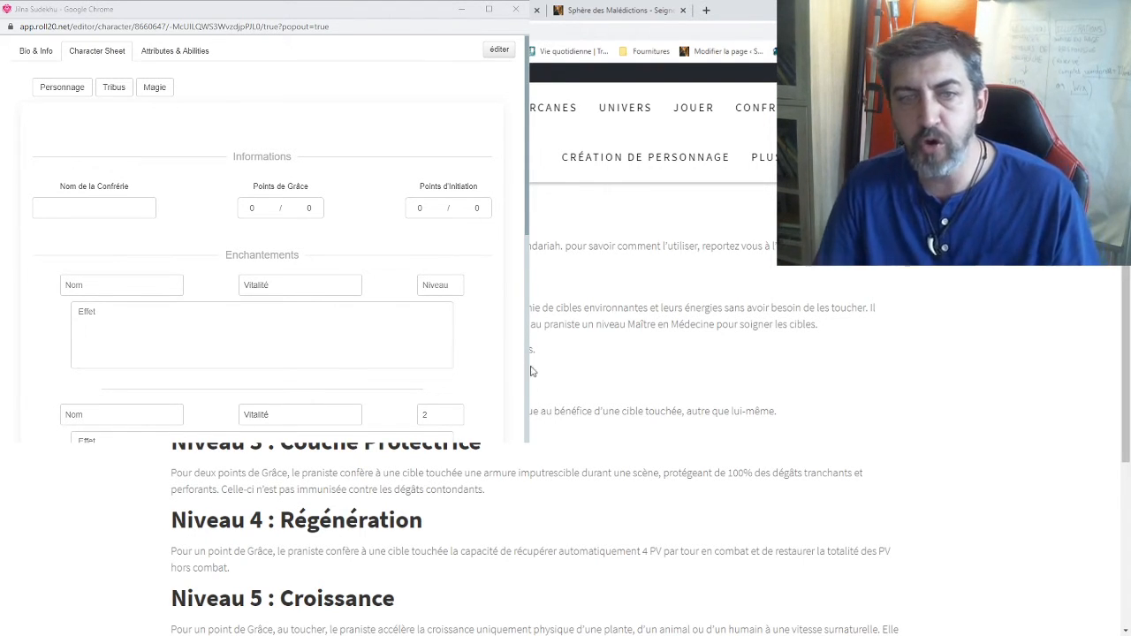
double_click(531, 308)
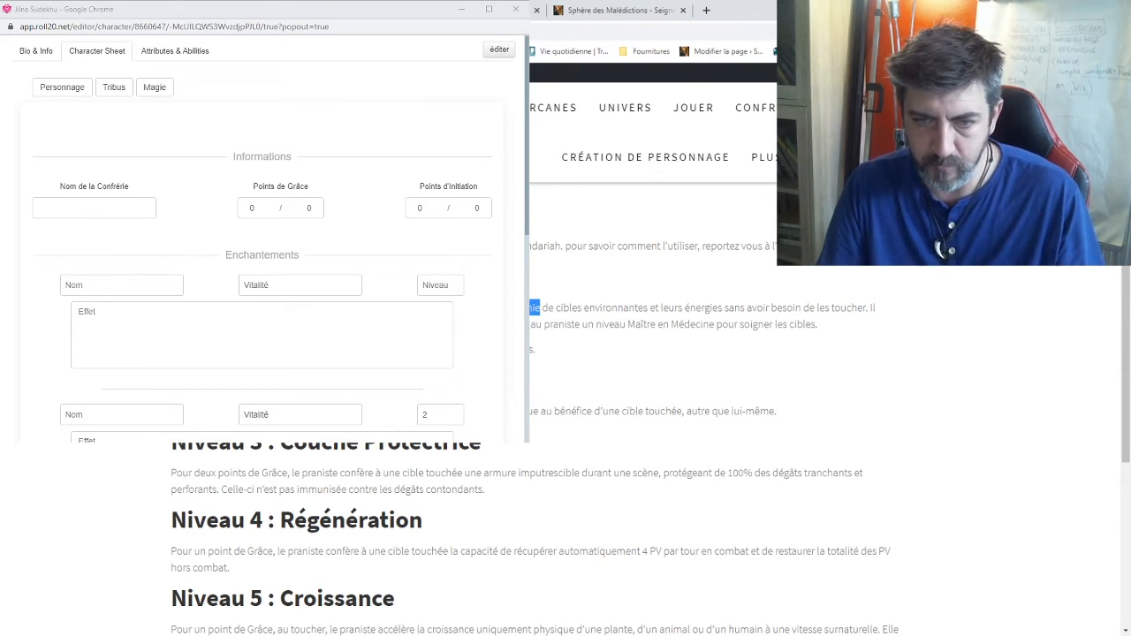
key("alt+Tab")
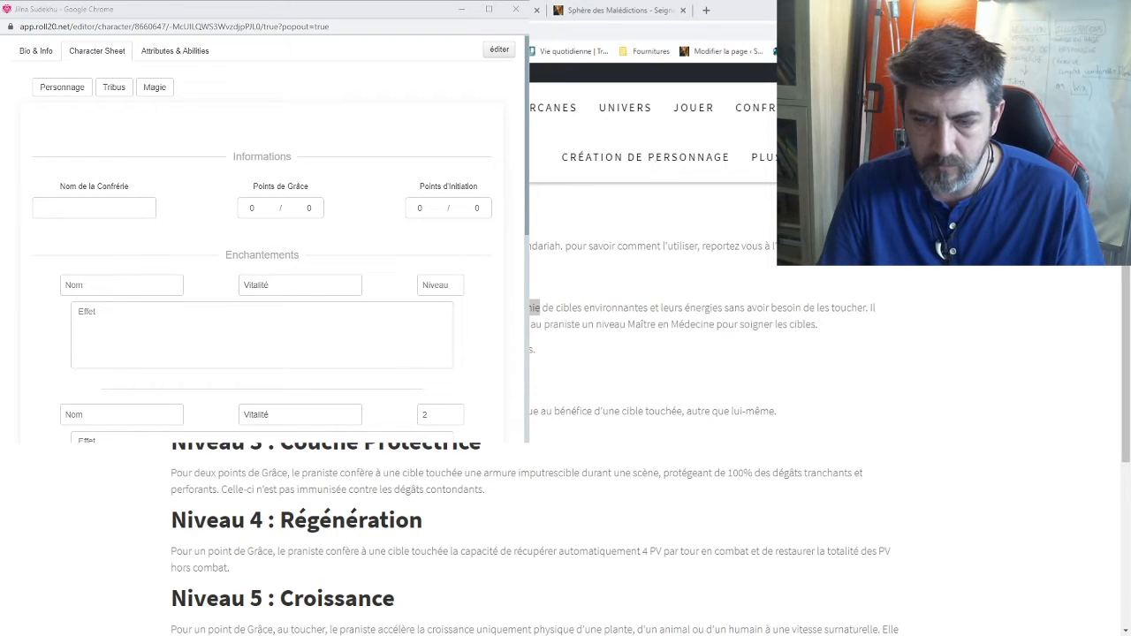
key("alt+Tab")
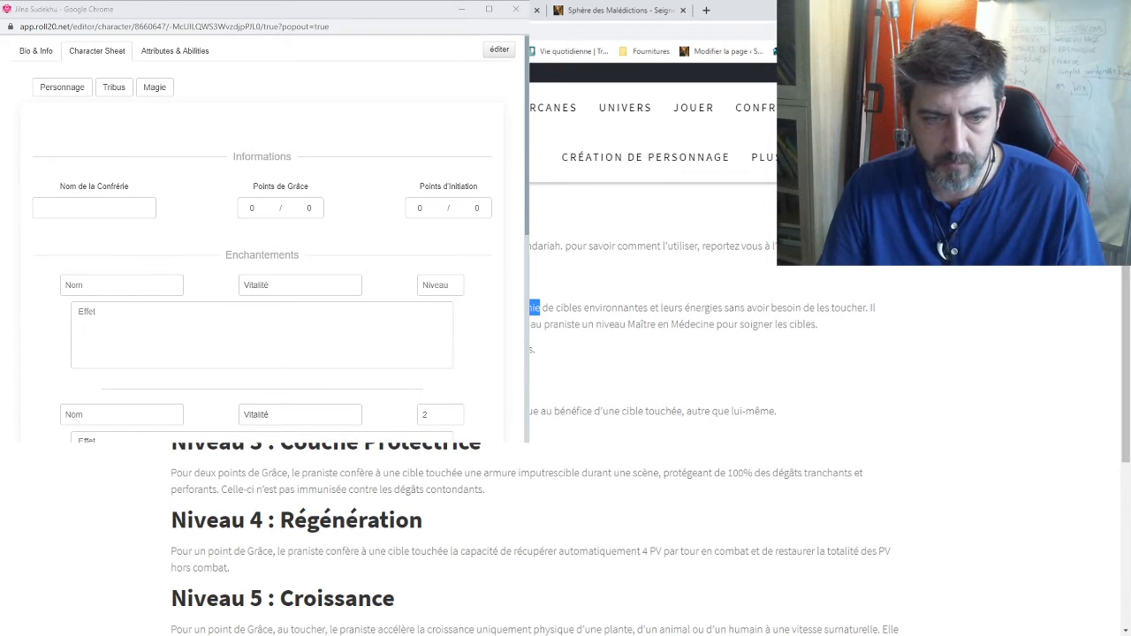
key("alt+Tab")
key("alt+Tab")
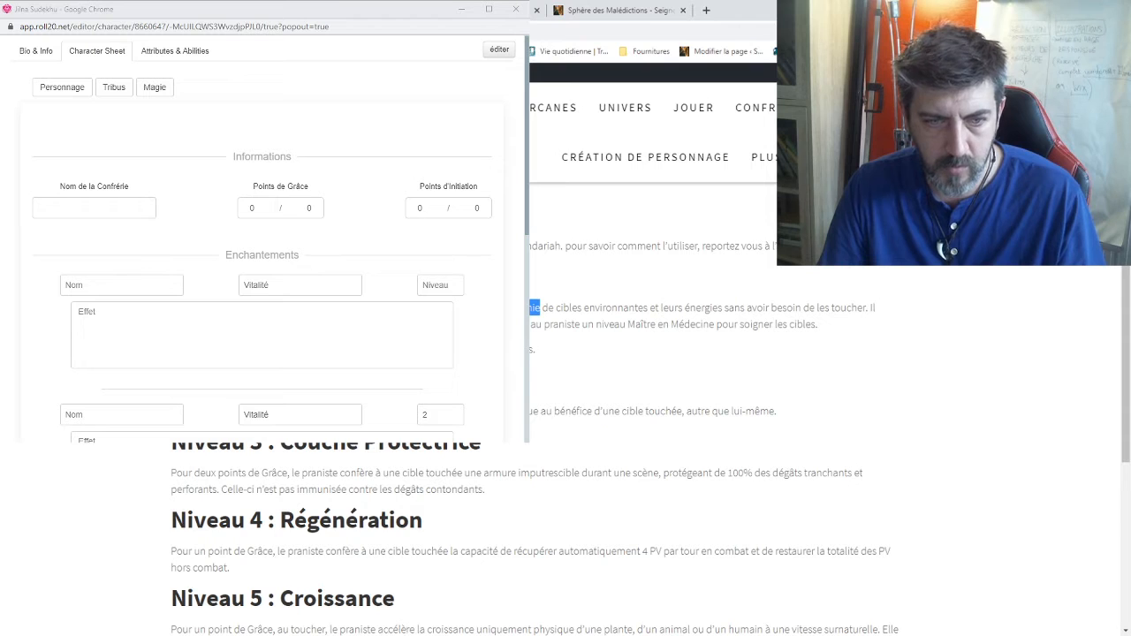
key("alt+Tab")
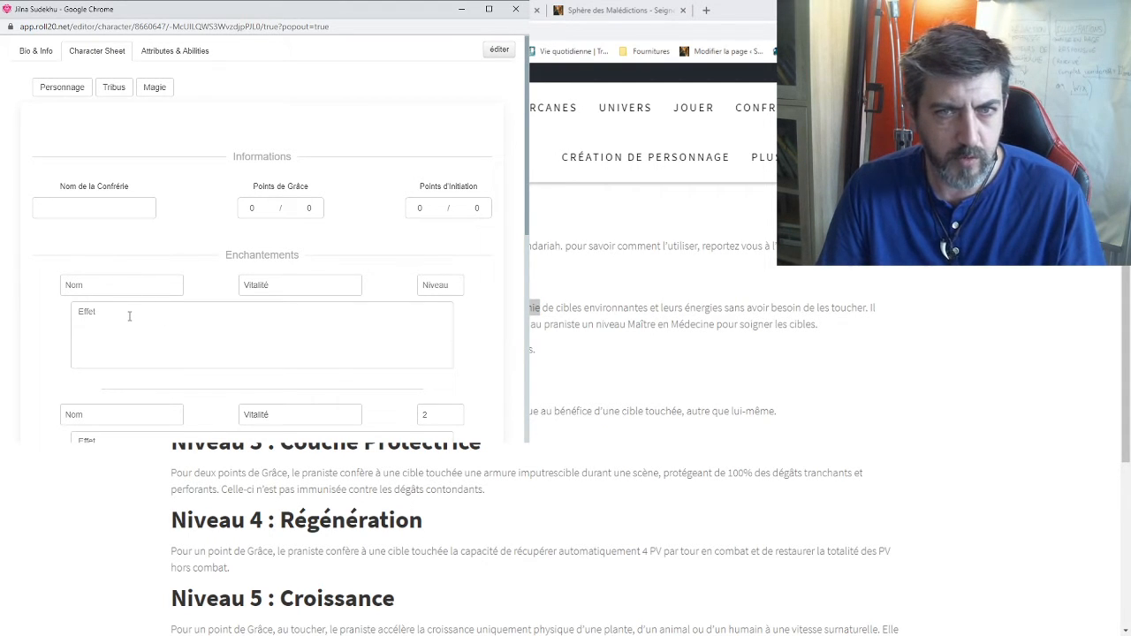
left_click(106, 286)
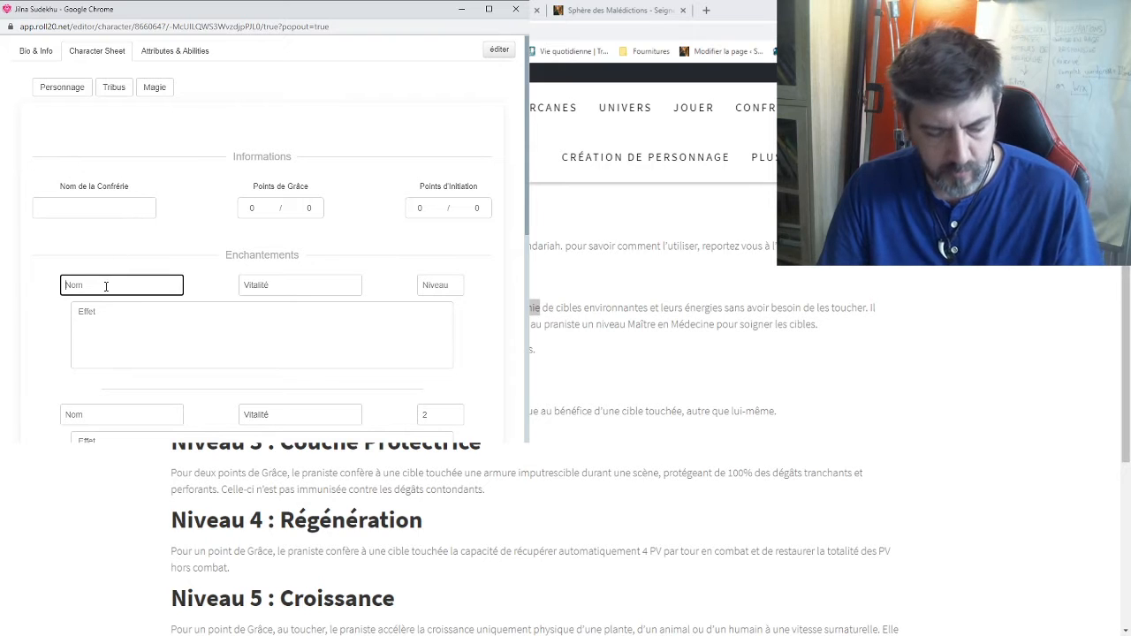
type("Sensation du Prana")
Step: Copy the first spell level's full description from the website into the effect of the Sensation du Prana enchantment
key("alt+Tab")
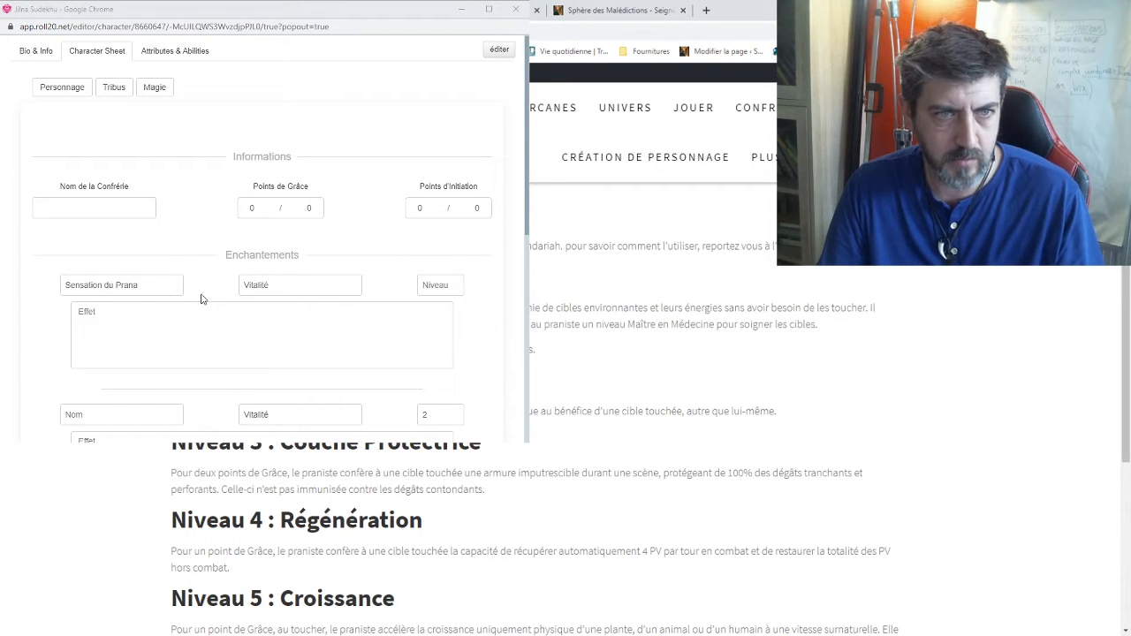
left_click_drag(310, 297, 540, 351)
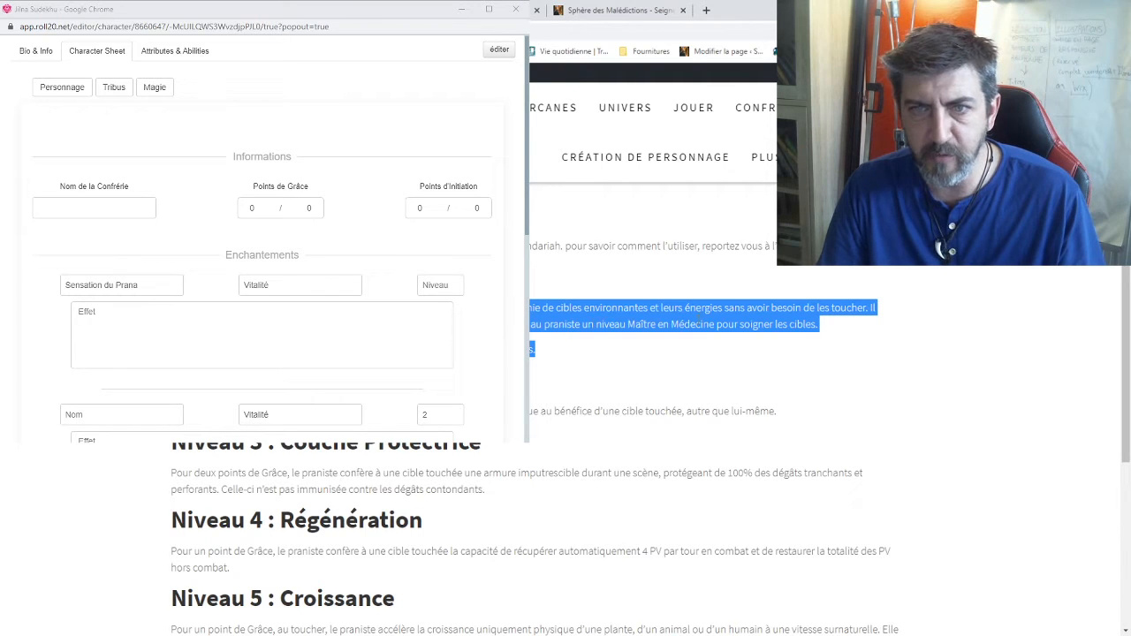
left_click(545, 323)
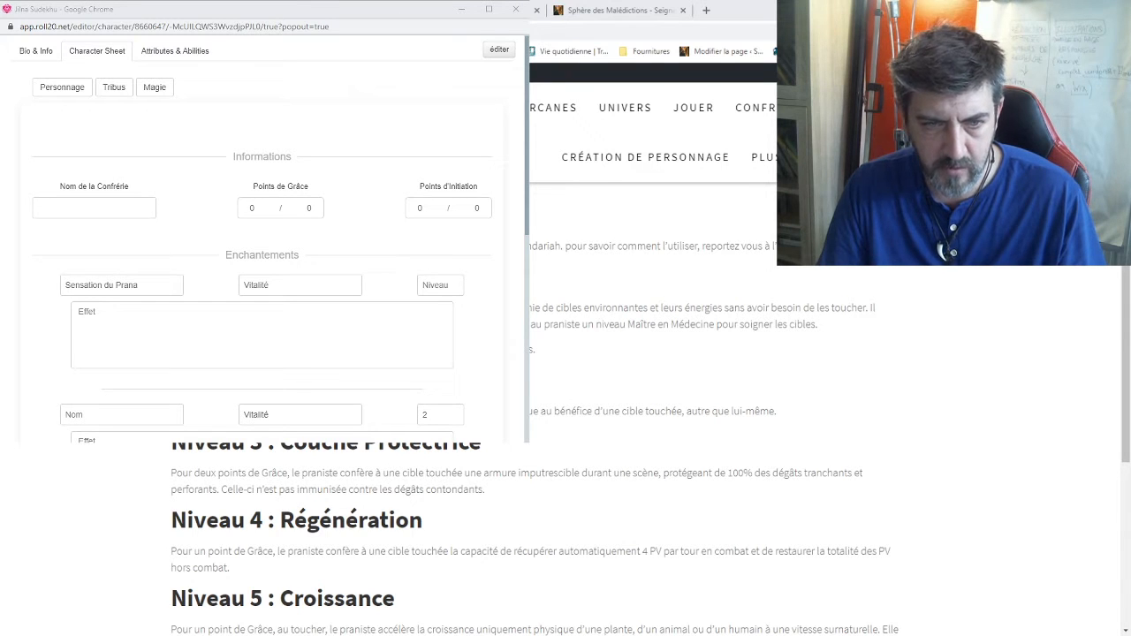
left_click(122, 285)
left_click(111, 315)
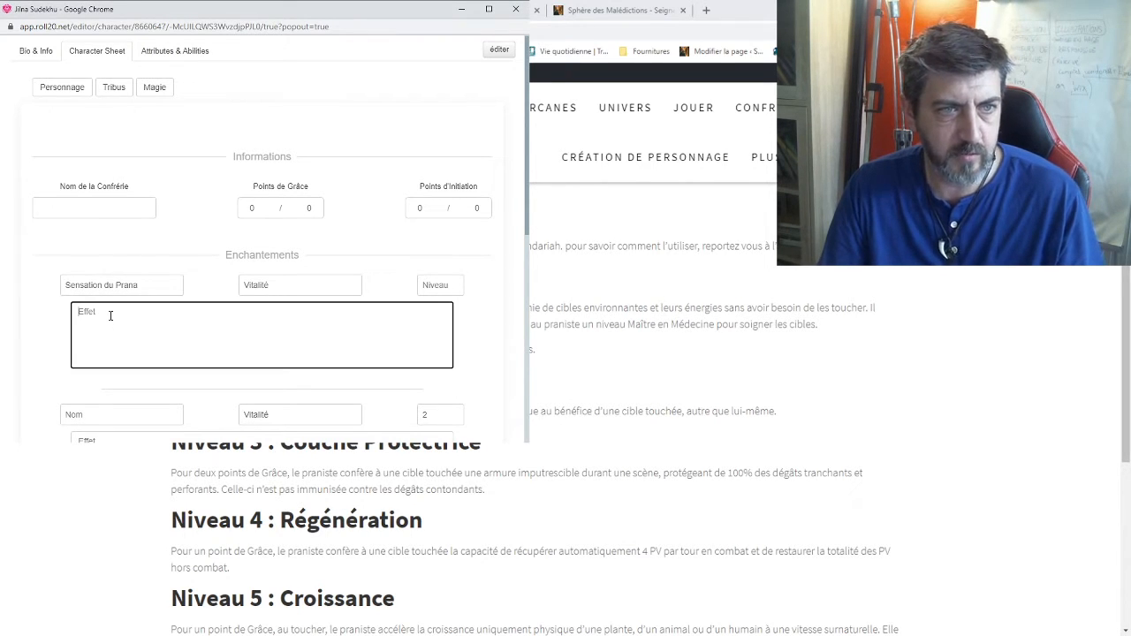
type("Pour un point de Grâce, le praniste peut sentir un nombre équivalent à 1d Empathie de cibles environnantes et leurs énergies sans avoir besoin de les toucher. Il détectera les humeurs et les troubles, y compris les parties malades. Ceci confère au praniste un niveau Maître en Médecine pour soigner les cibles.  Pour un point de Grâce supplémentaire, le praniste peut relancer ses dés deux fois.")
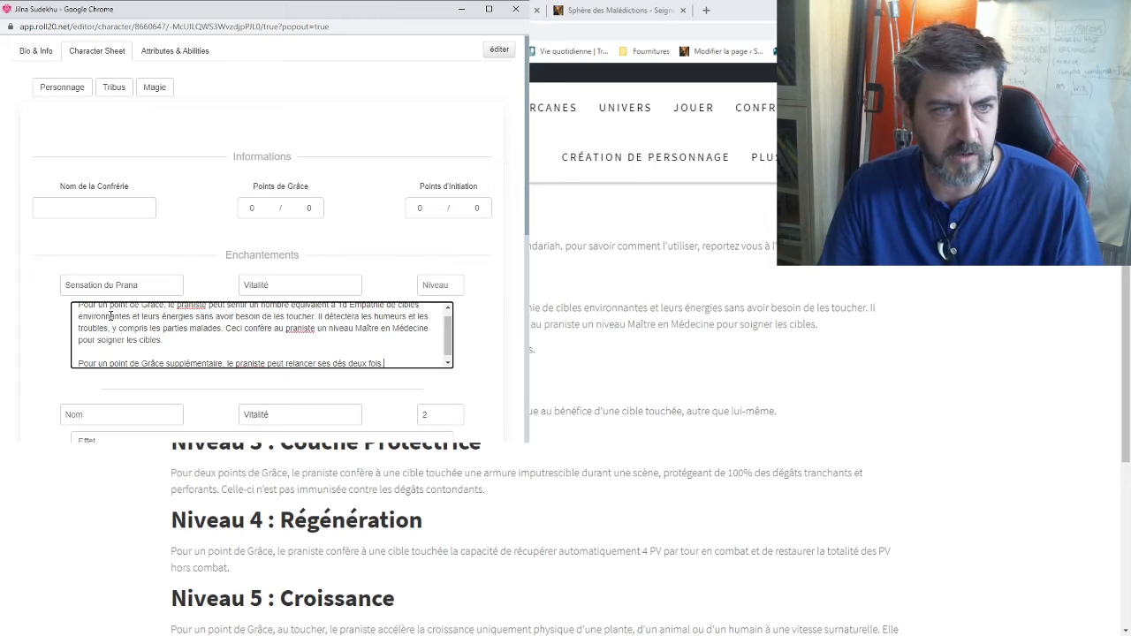
Step: Name the level 2 Vitalité enchantment "Don de Santé"
left_click(49, 320)
scroll(22, 310, "down", 2)
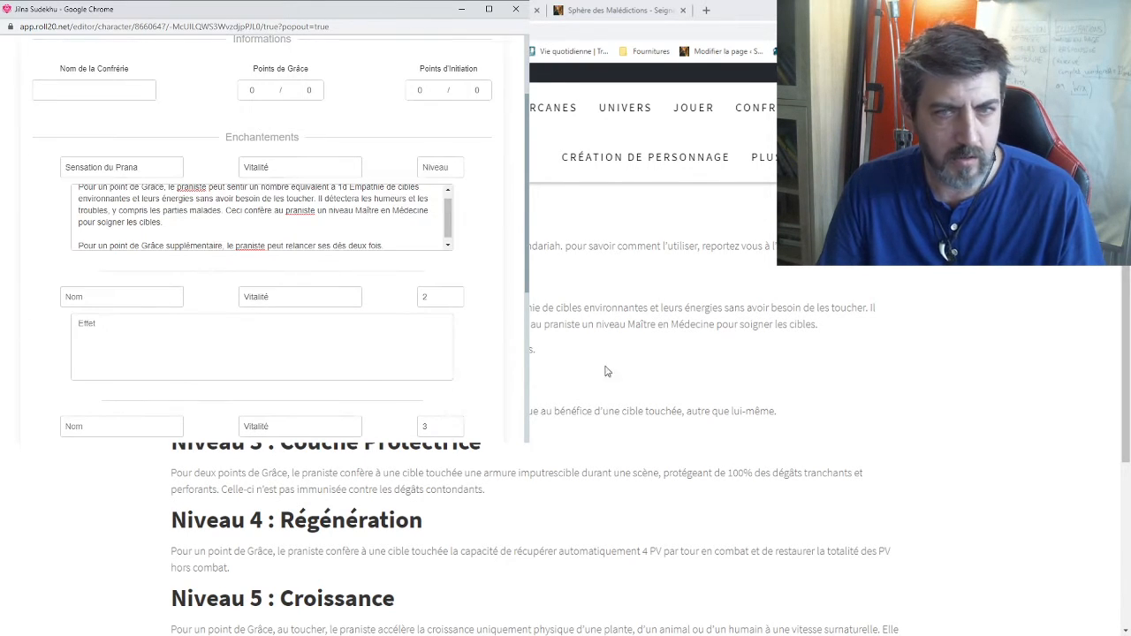
left_click(656, 362)
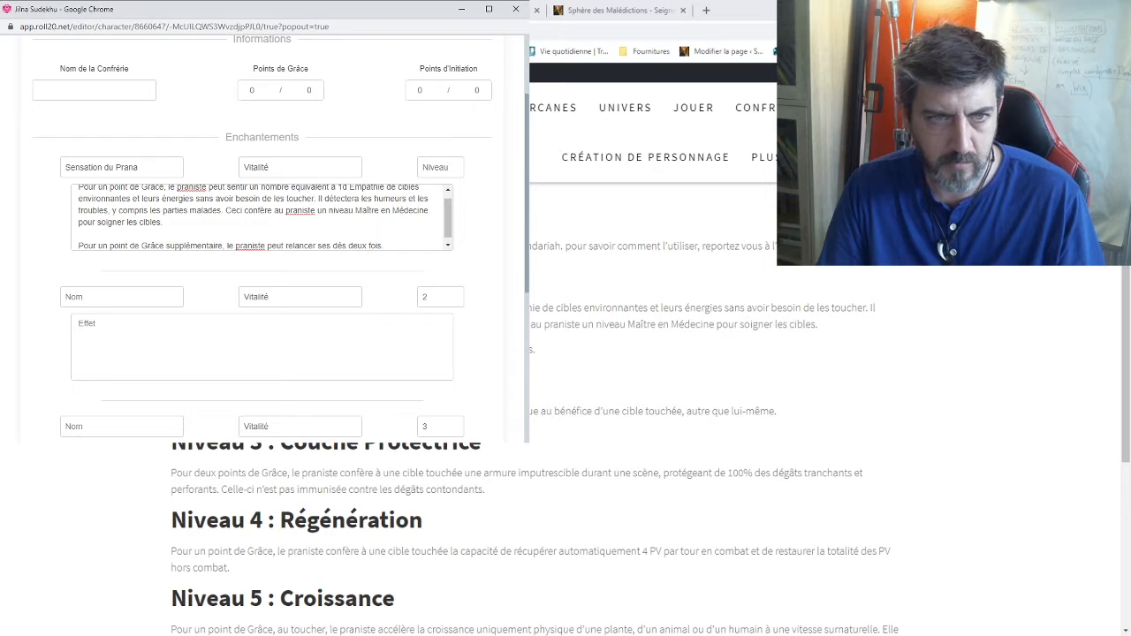
left_click(113, 298)
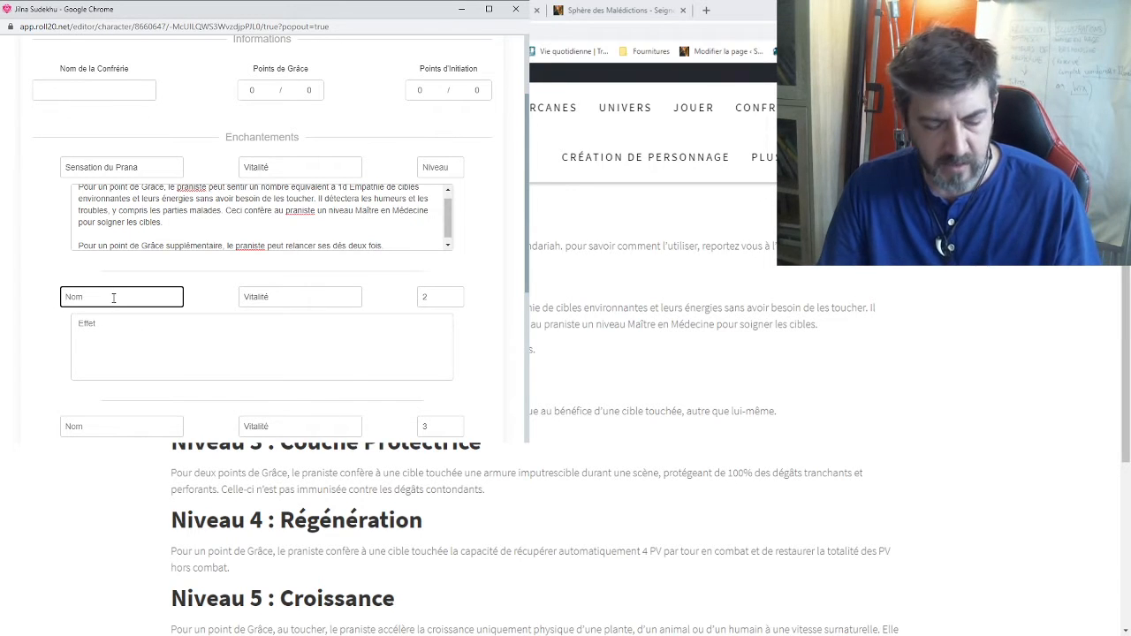
type("Don de Santé")
Step: Copy the level 2 spell description from the website into the effect of the Don de Santé enchantment
left_click(256, 350)
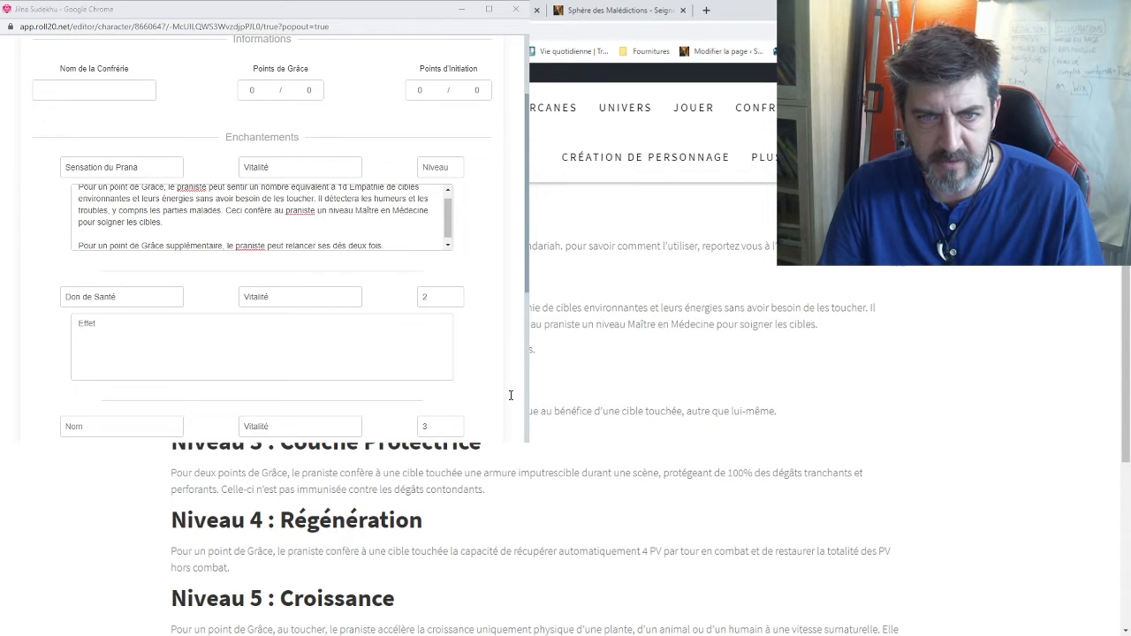
left_click_drag(531, 411, 786, 414)
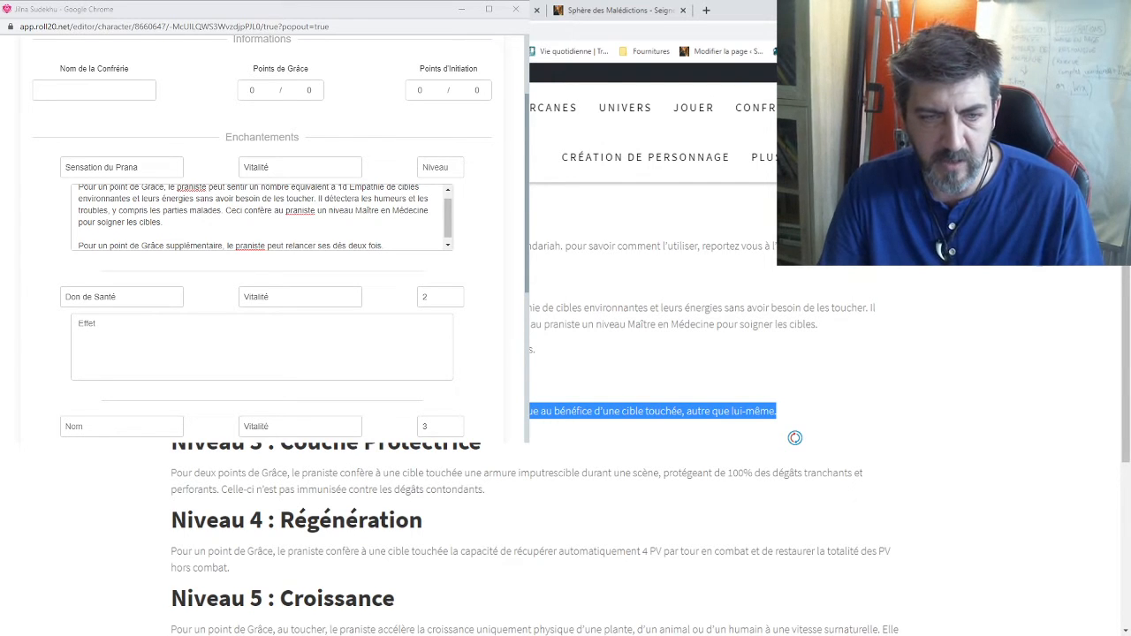
key("alt+Tab")
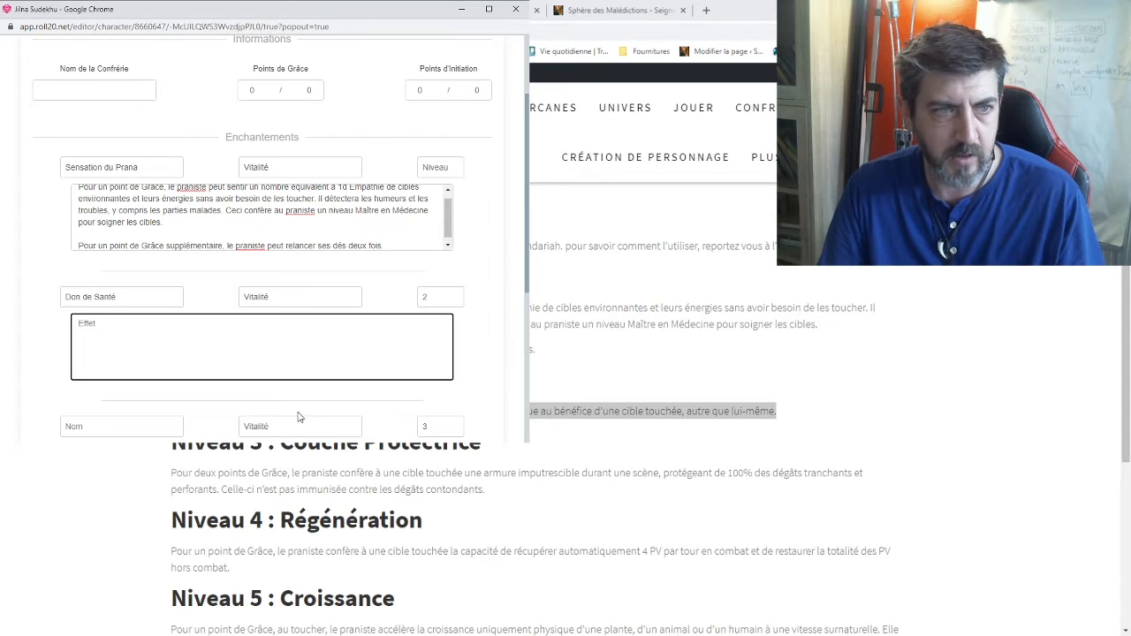
type("Pour un point de Grâce, le praniste transfert 2d6 PV appartenant à 2d10 cibles à vue au bénéfice d'une cible touchée, autre que lui-même.")
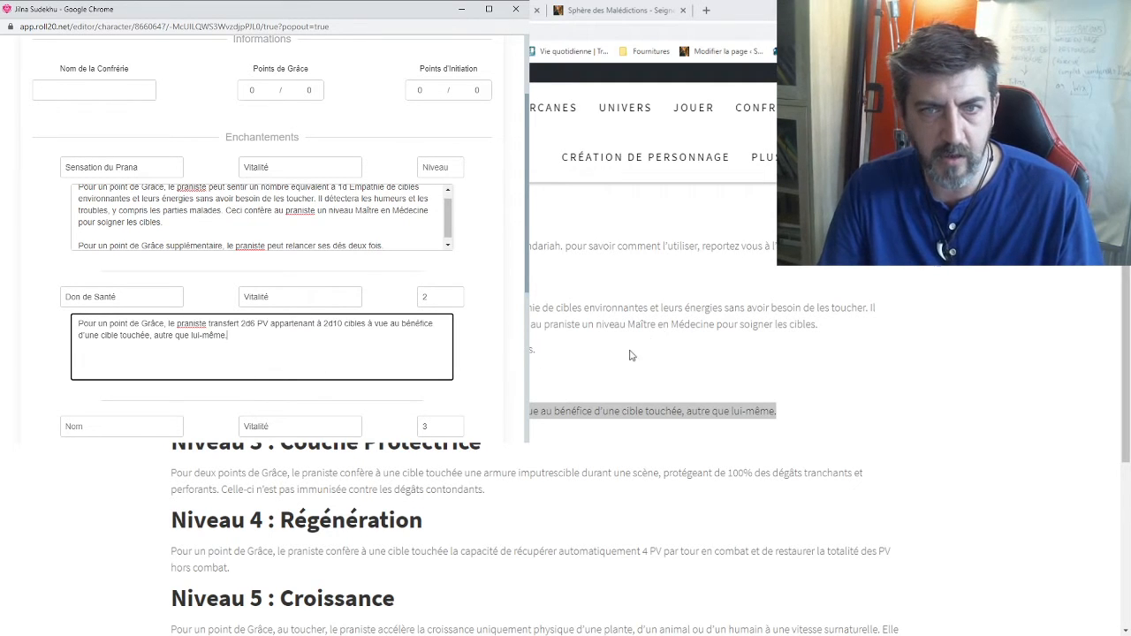
Step: Copy the level 3 spell title "Couche Protectrice" from the website and return to the character sheet
left_click(531, 409)
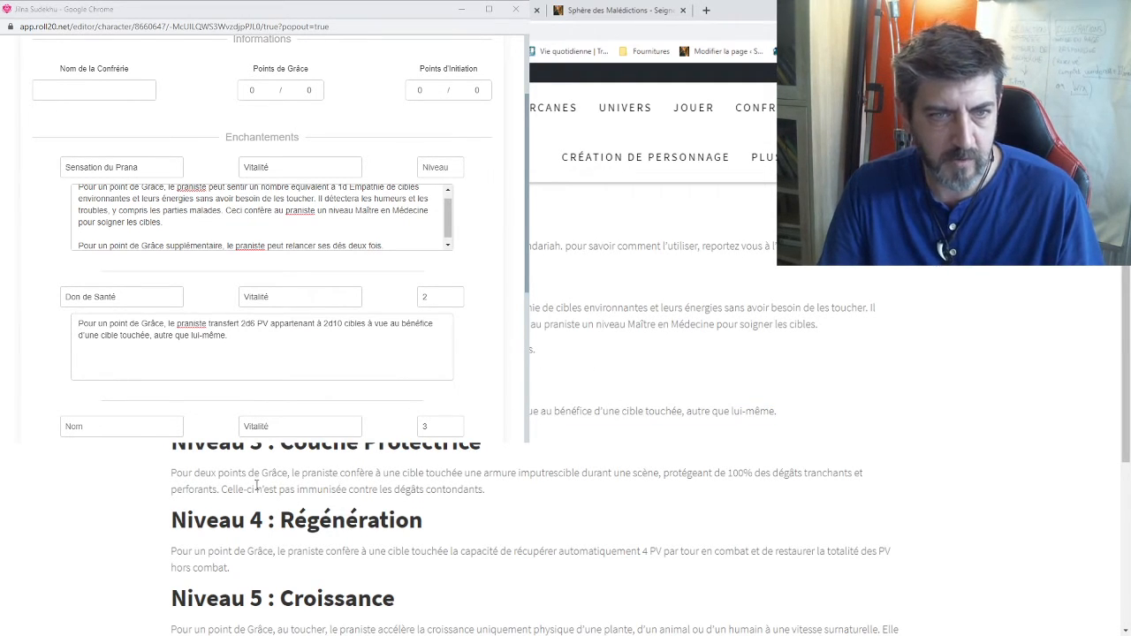
left_click_drag(281, 447, 488, 453)
key("ctrl+c")
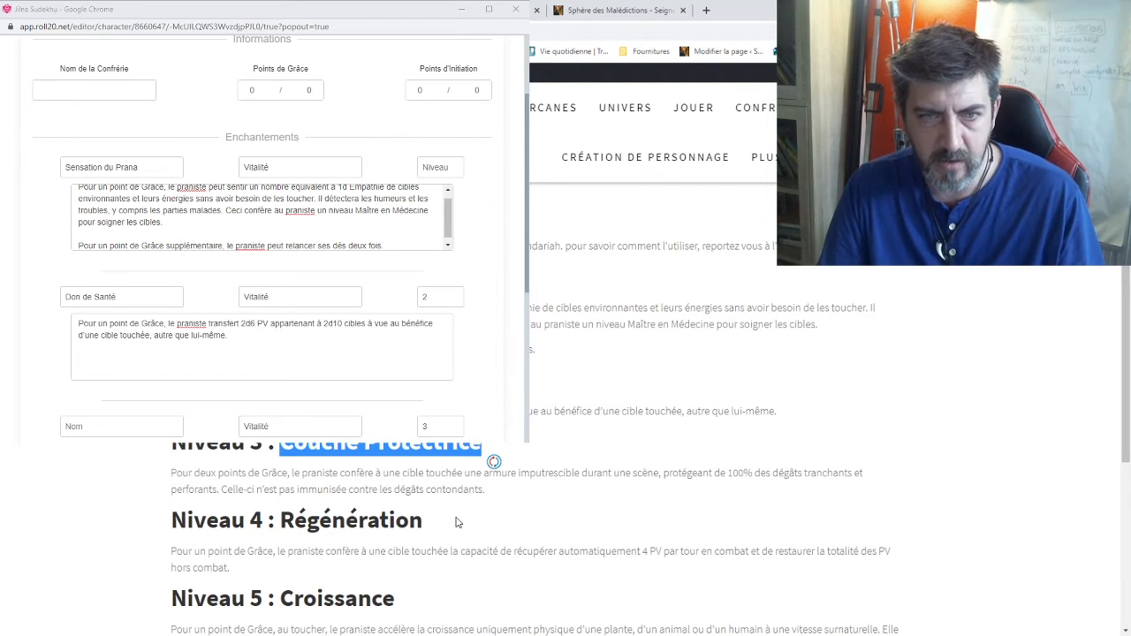
key("alt+Tab")
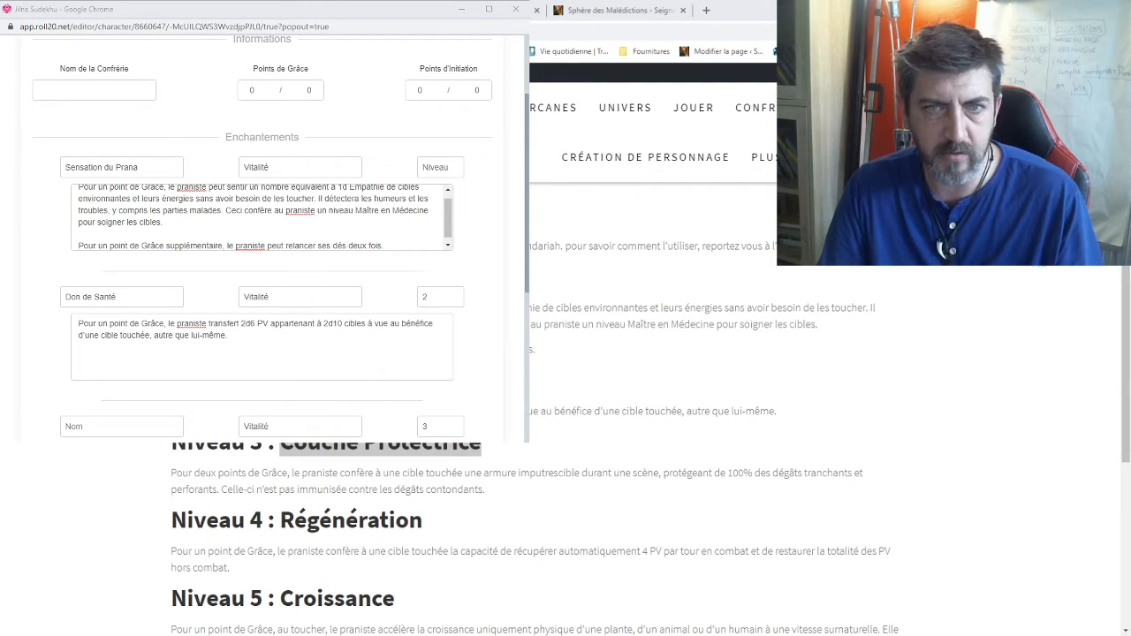
key("alt+Tab")
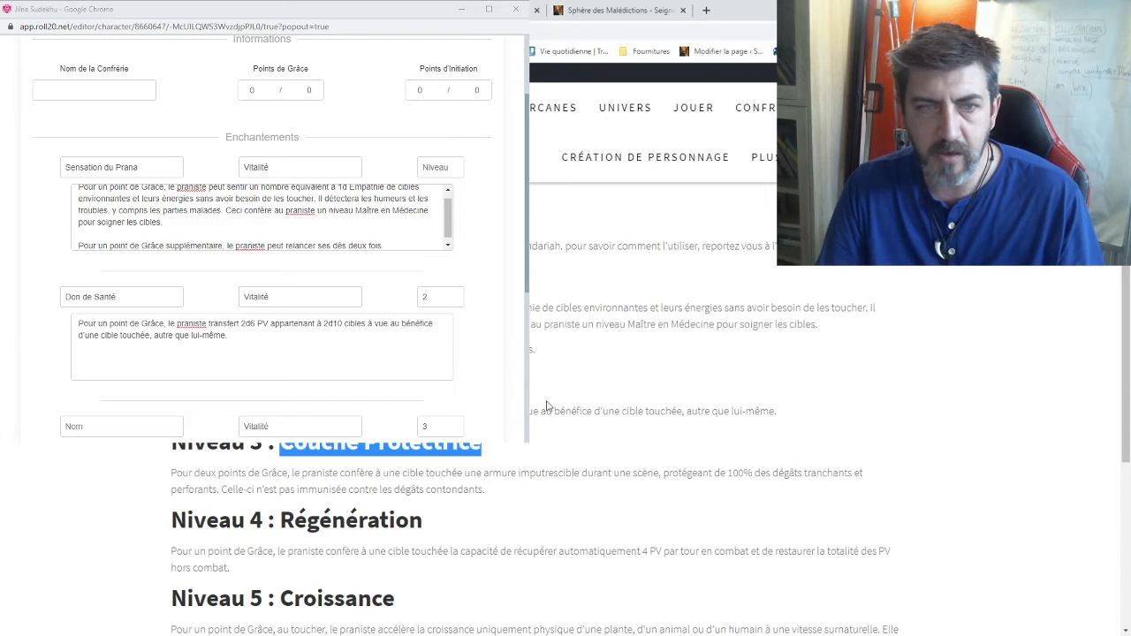
key("alt+Tab")
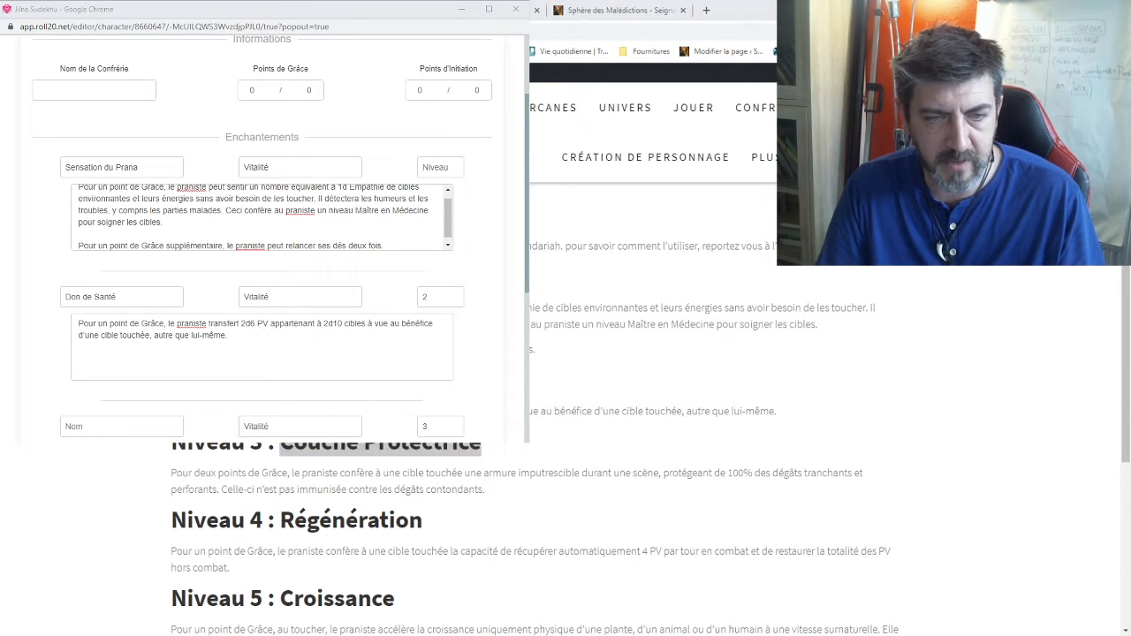
key("alt+Tab")
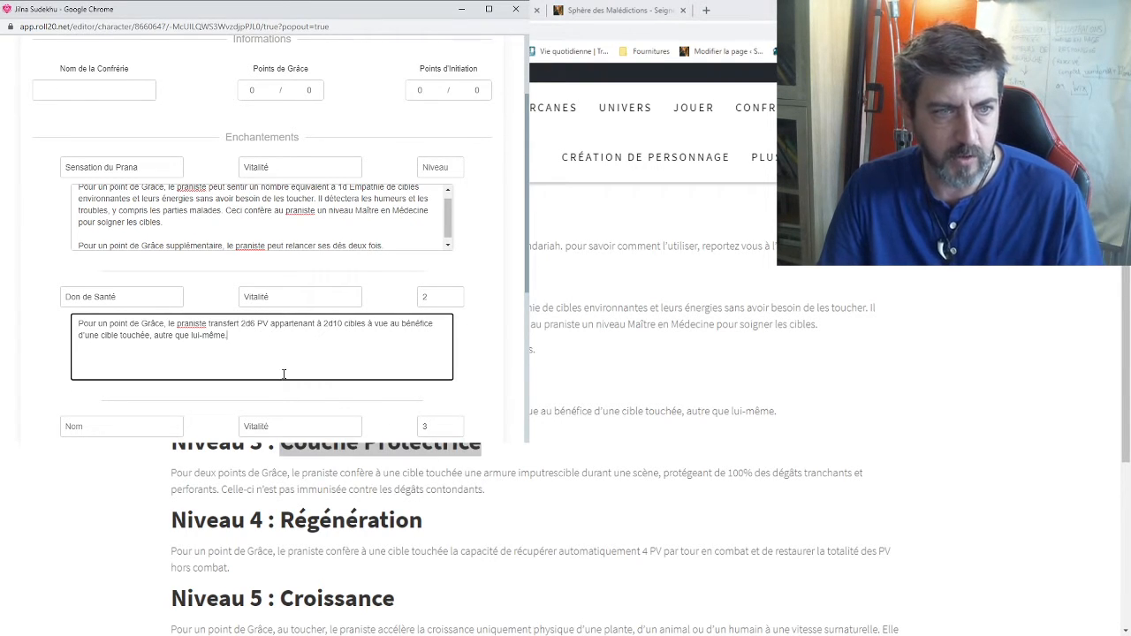
Step: Name the level 3 enchantment "Couche Protectrice" with the copied title, leaving its effect empty
scroll(265, 375, "down", 2)
left_click(147, 345)
key("ctrl+v")
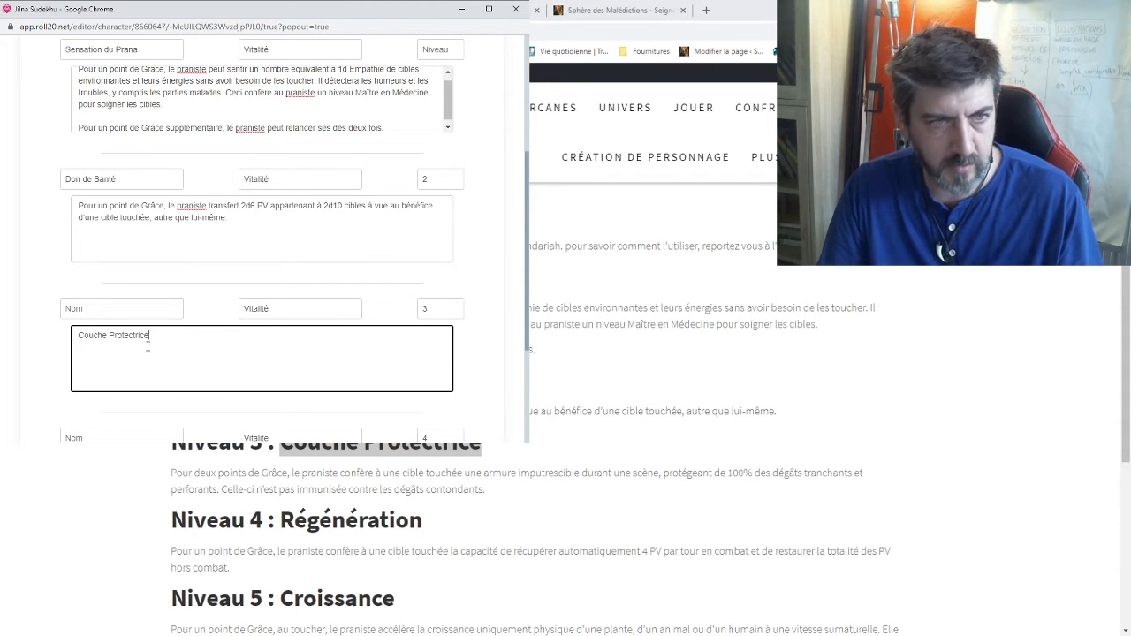
left_click_drag(165, 337, 52, 318)
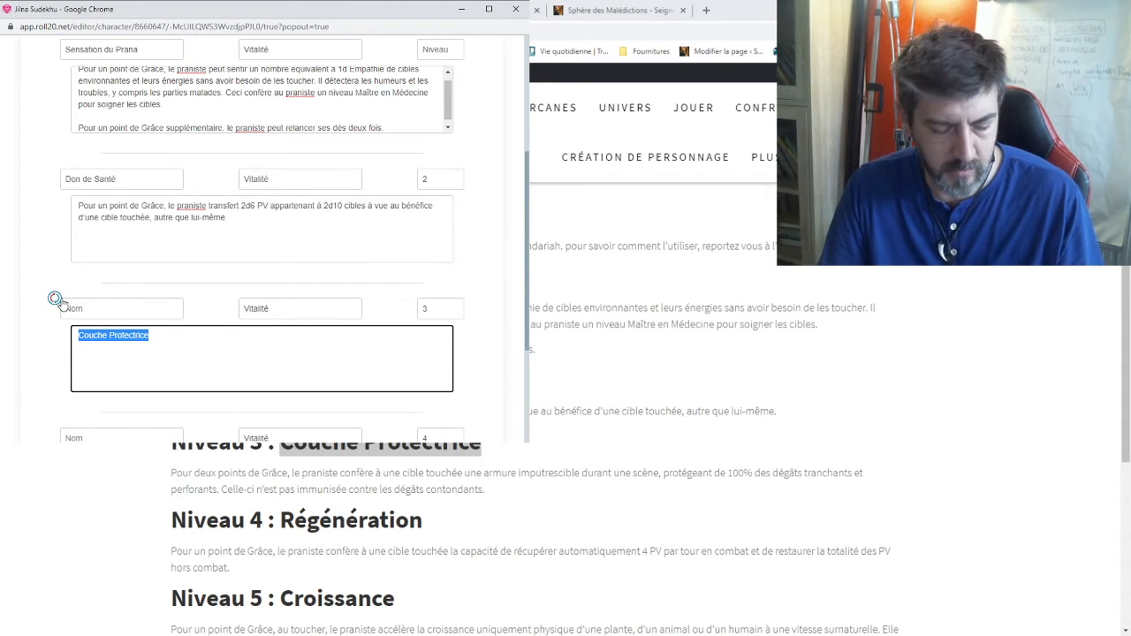
key("ctrl+x")
left_click(83, 308)
key("ctrl+v")
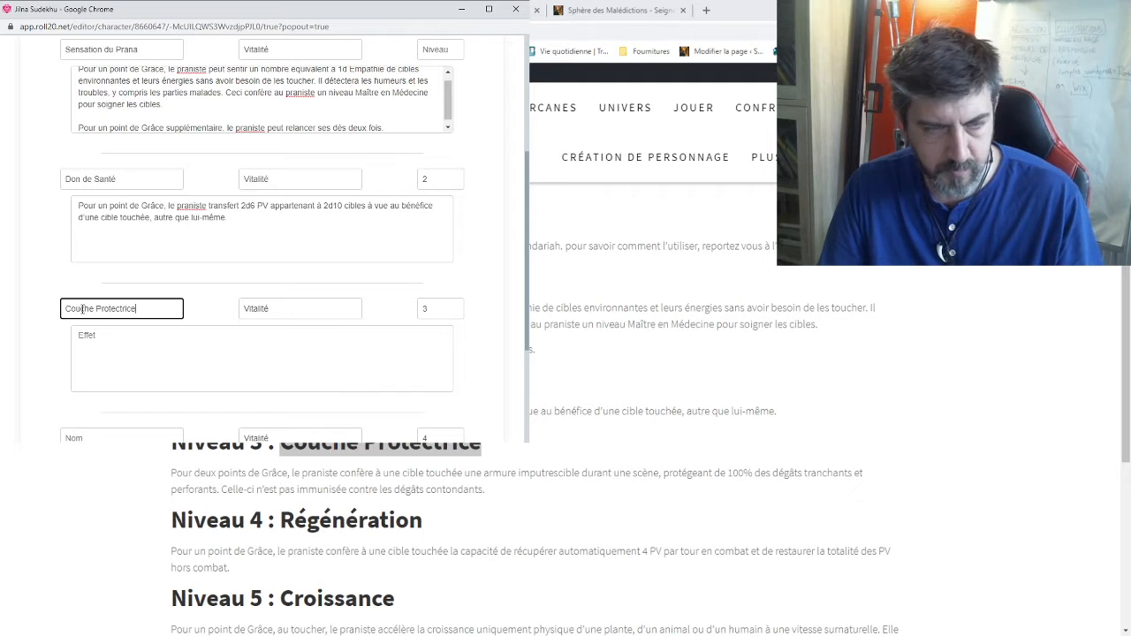
Step: Copy the level 3 spell description from the website into the effect of the Couche Protectrice enchantment
left_click(553, 362)
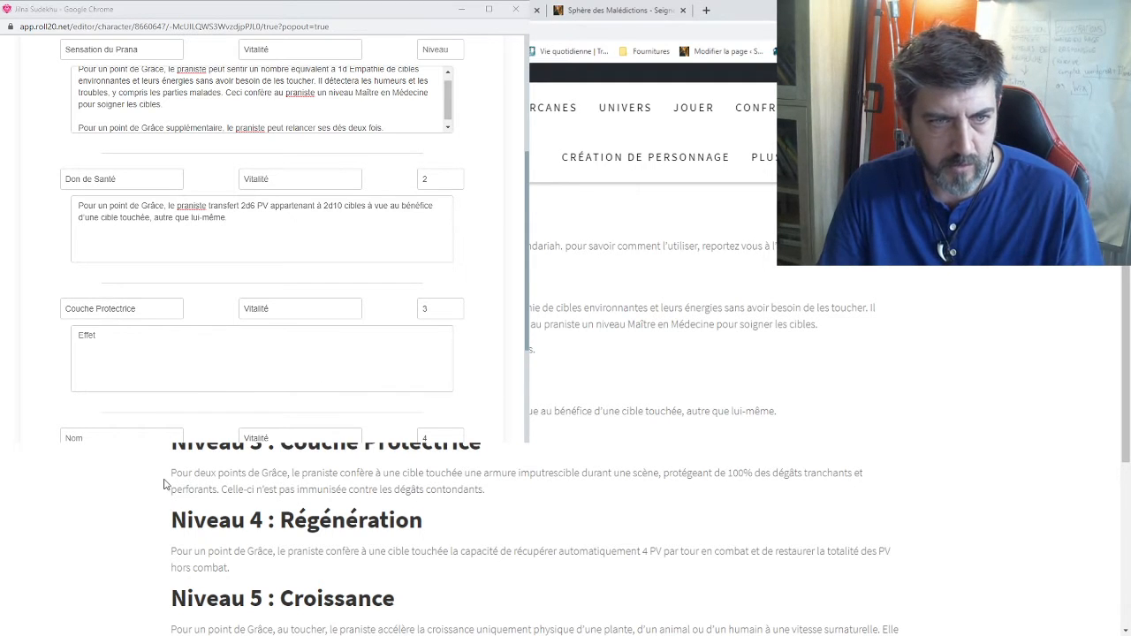
left_click_drag(172, 473, 509, 487)
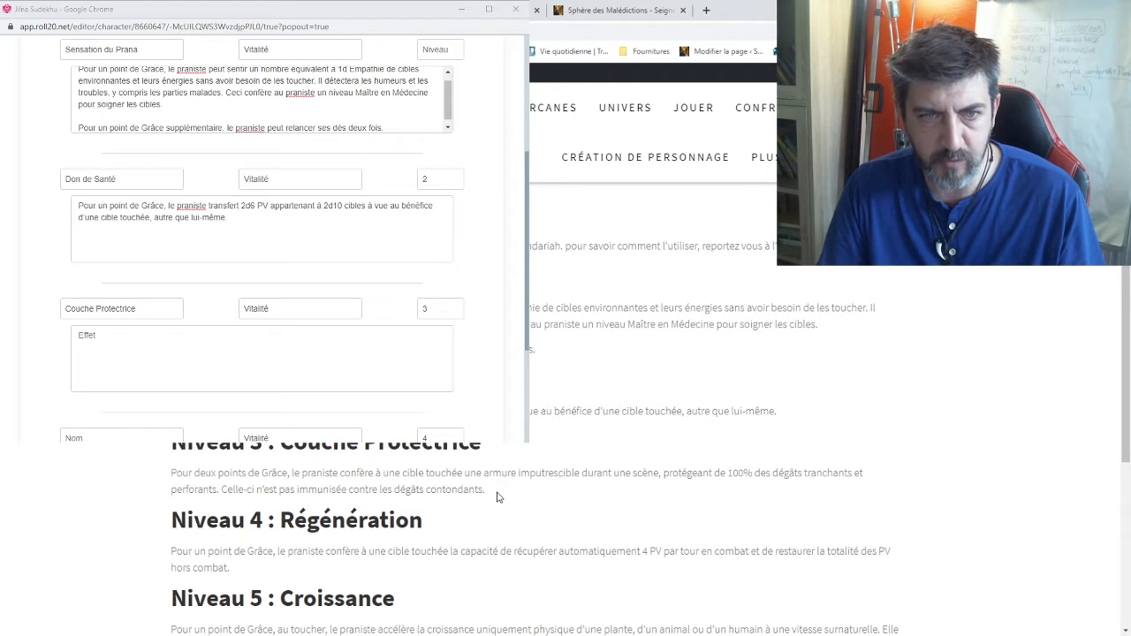
left_click(496, 498)
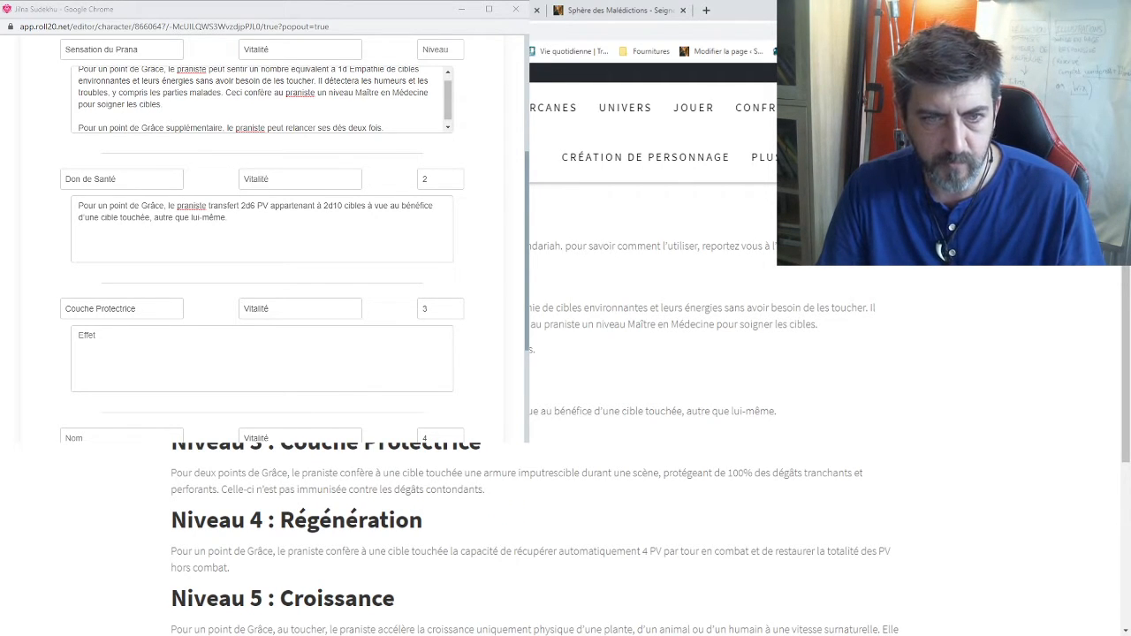
key("alt+Tab")
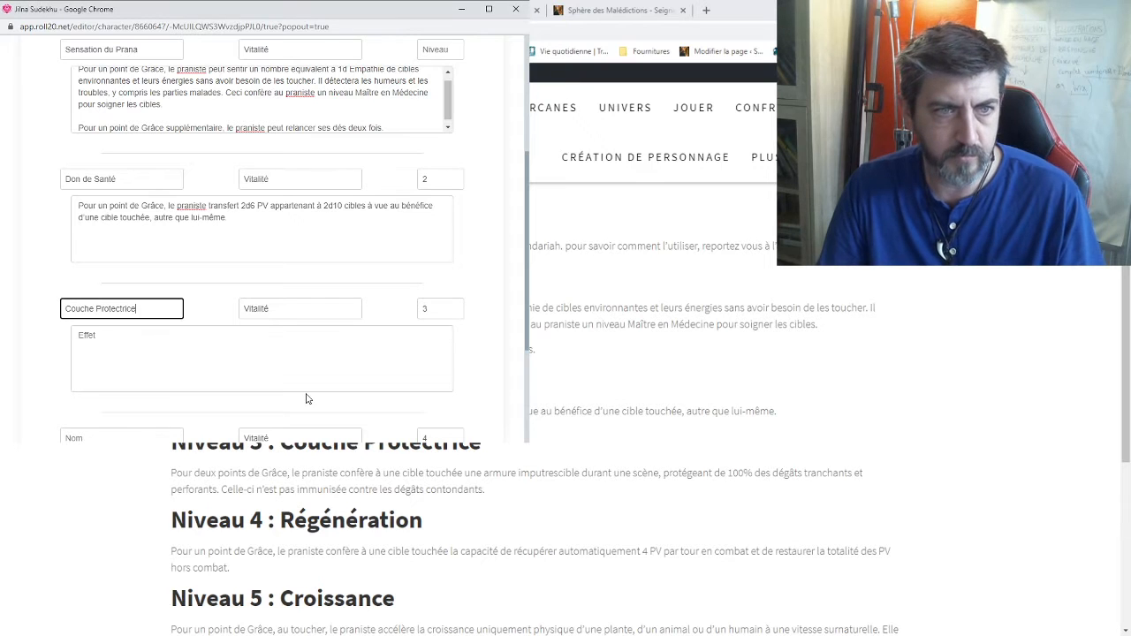
left_click(159, 338)
key("ctrl+v")
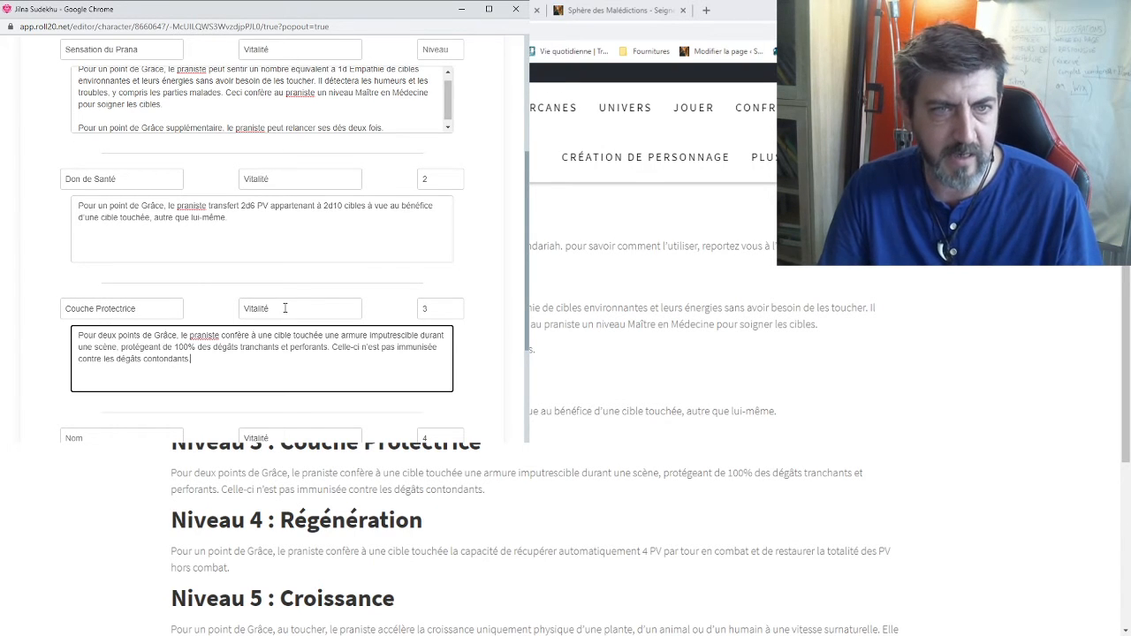
Step: Name the level 4 Vitalité enchantment "Régénération"
scroll(196, 362, "down", 1)
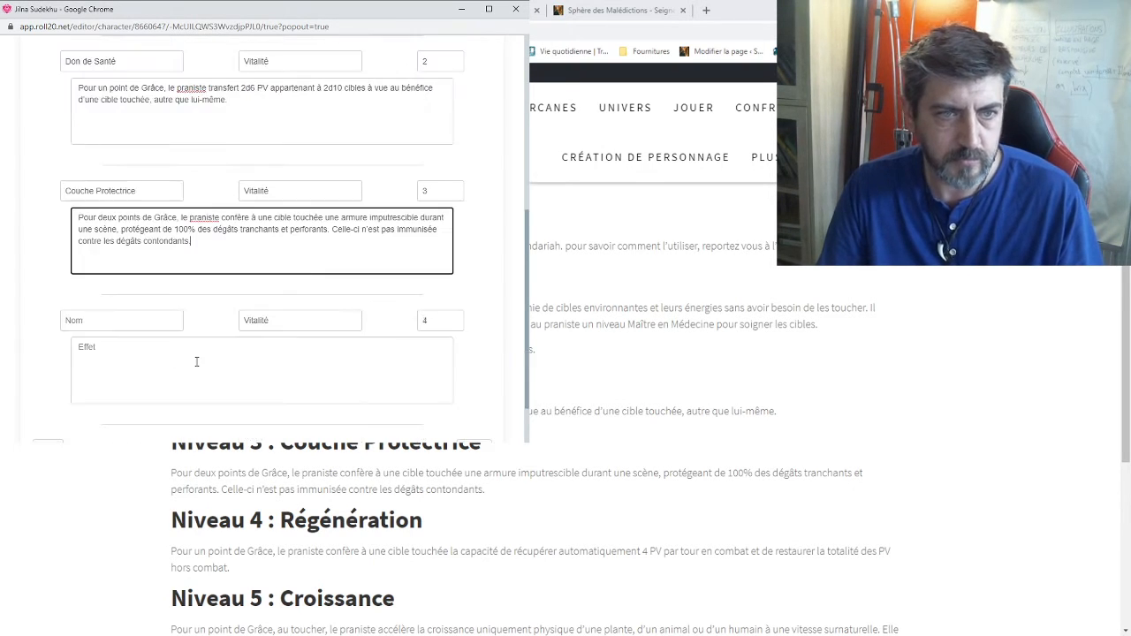
left_click(576, 432)
scroll(528, 428, "down", 1)
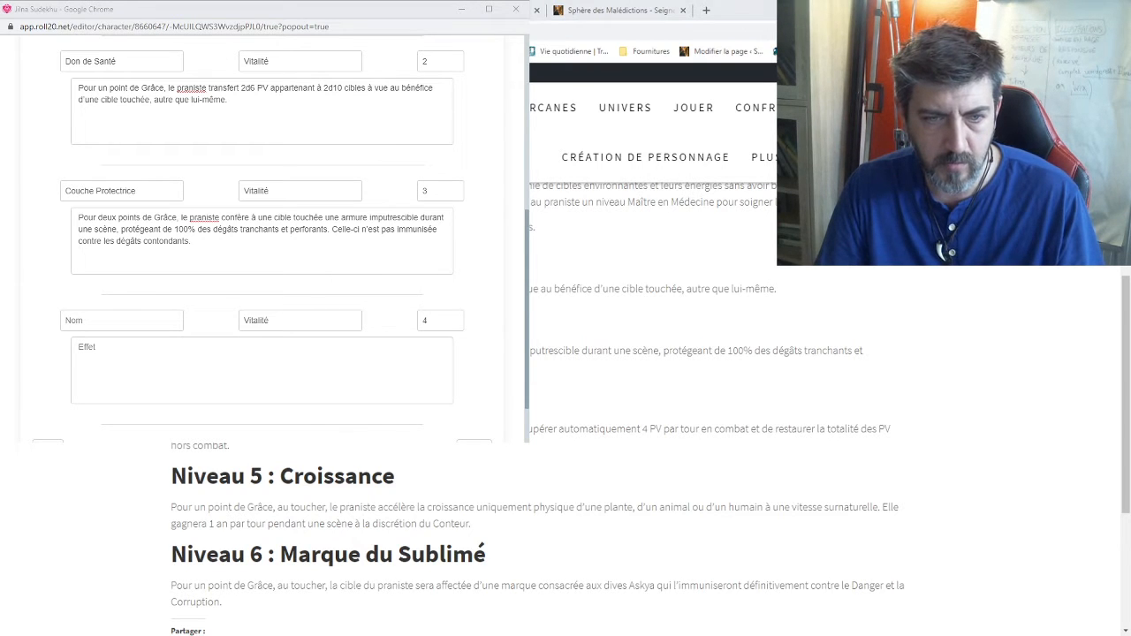
left_click(167, 322)
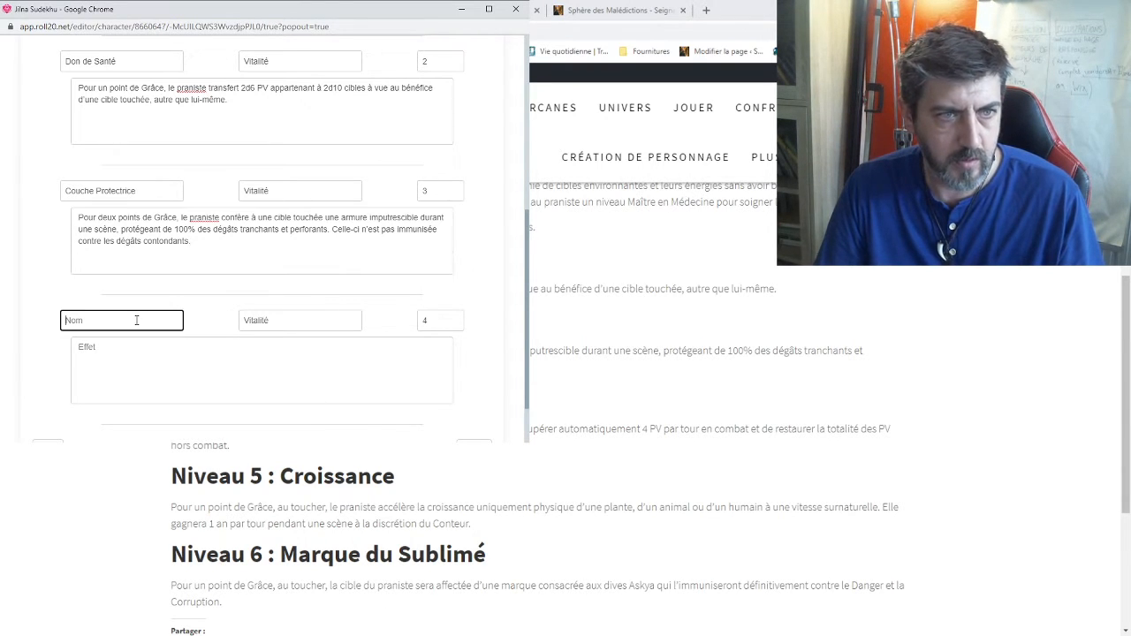
type("Régénération")
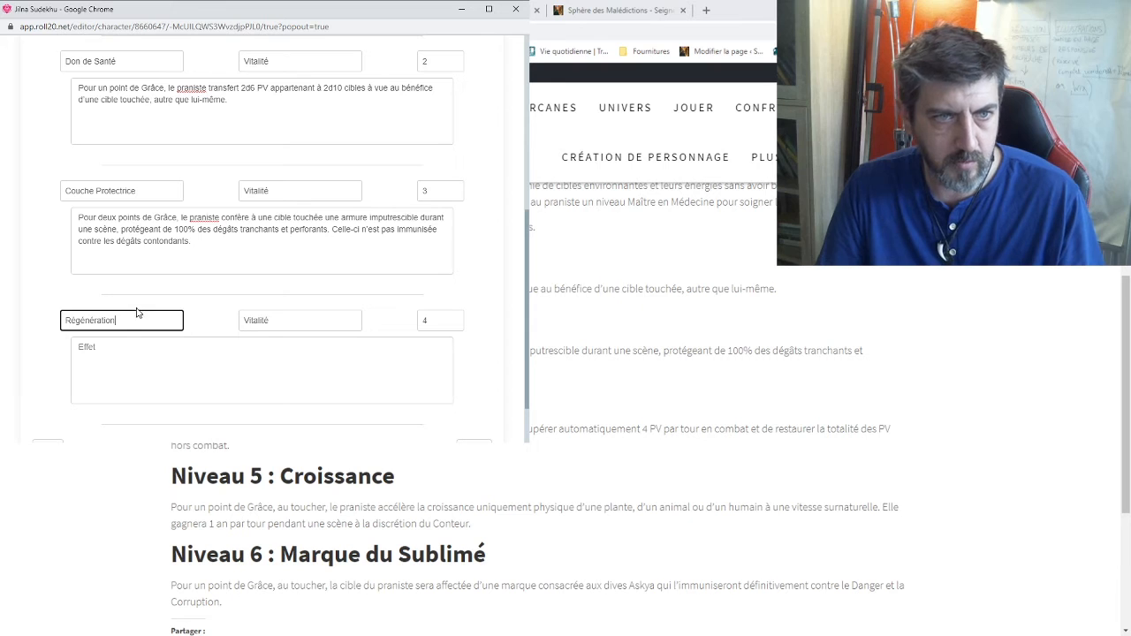
Step: Copy the level 4 spell description from the website into the effect of the Régénération enchantment
left_click(157, 350)
left_click(604, 396)
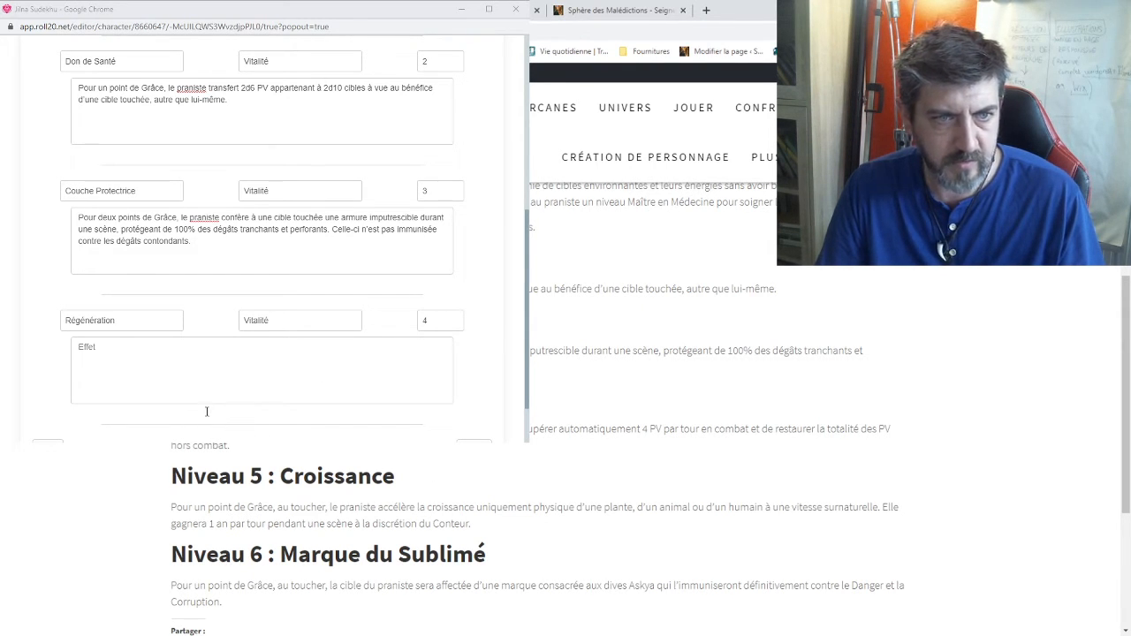
left_click_drag(176, 429, 235, 449)
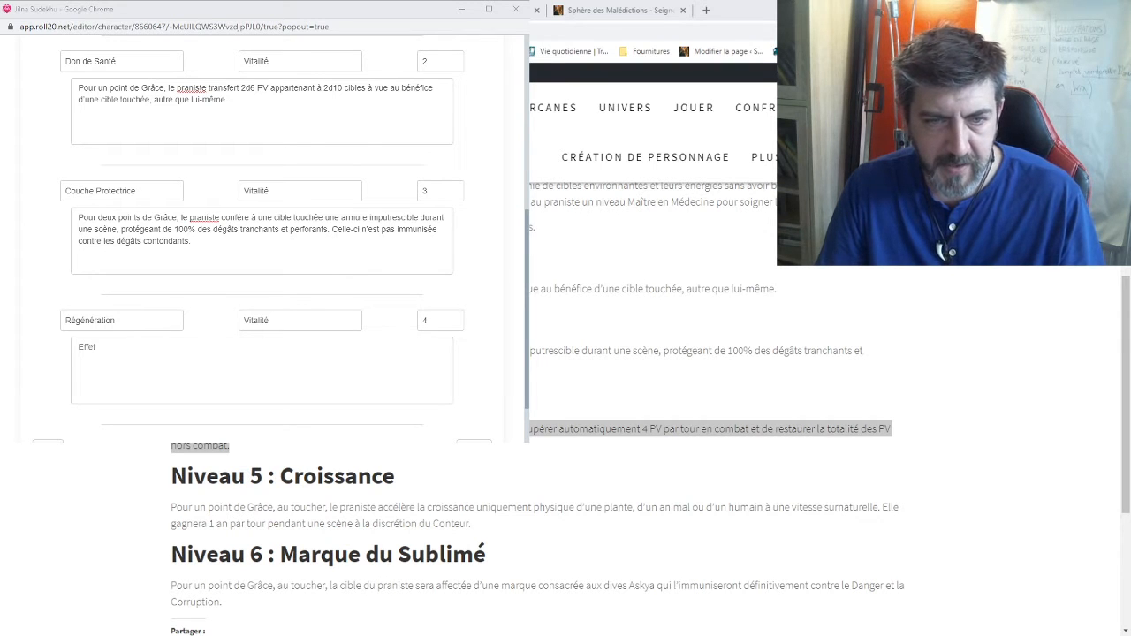
key("alt+Tab")
key("ctrl+v")
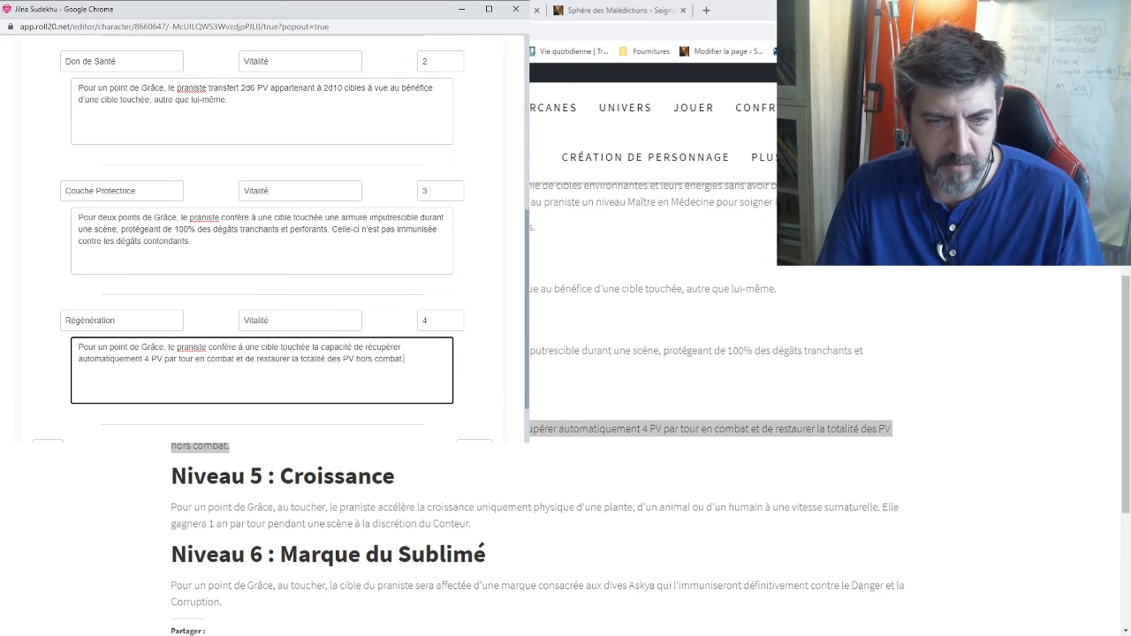
Step: Return to the website and close the Vitalité sphere page
key("alt+Tab")
key("alt+Tab")
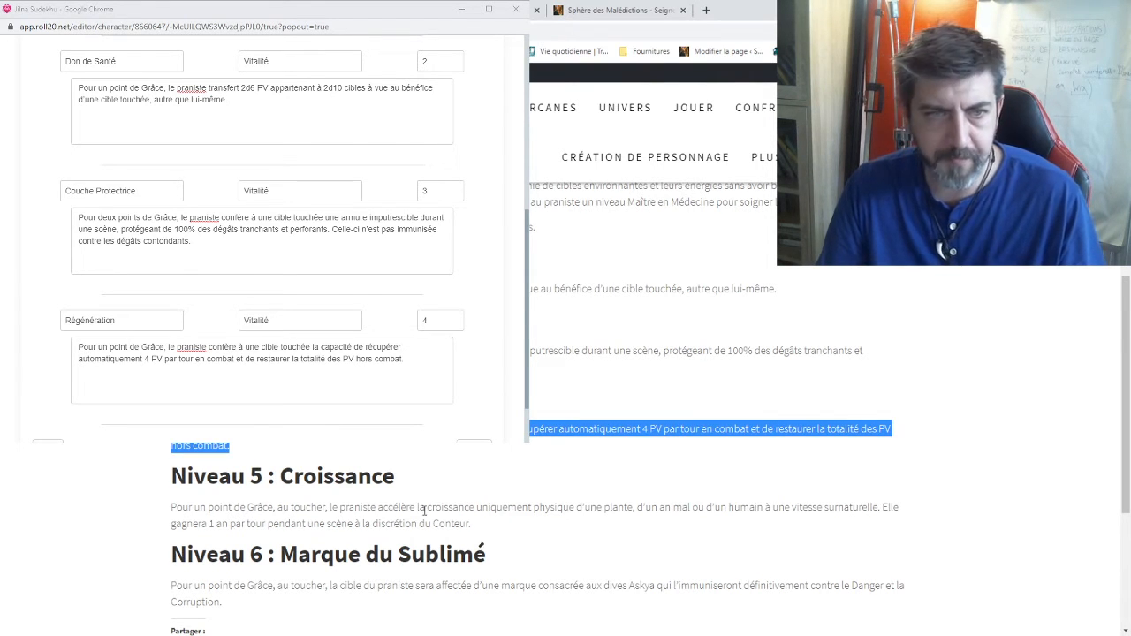
left_click(361, 449)
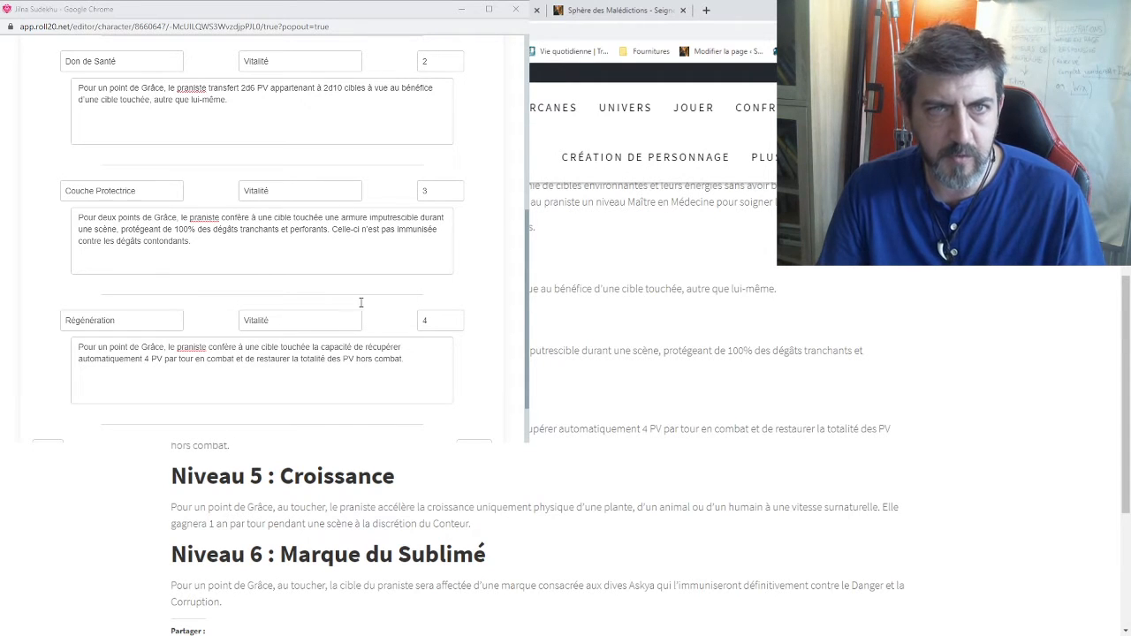
key("ctrl+w")
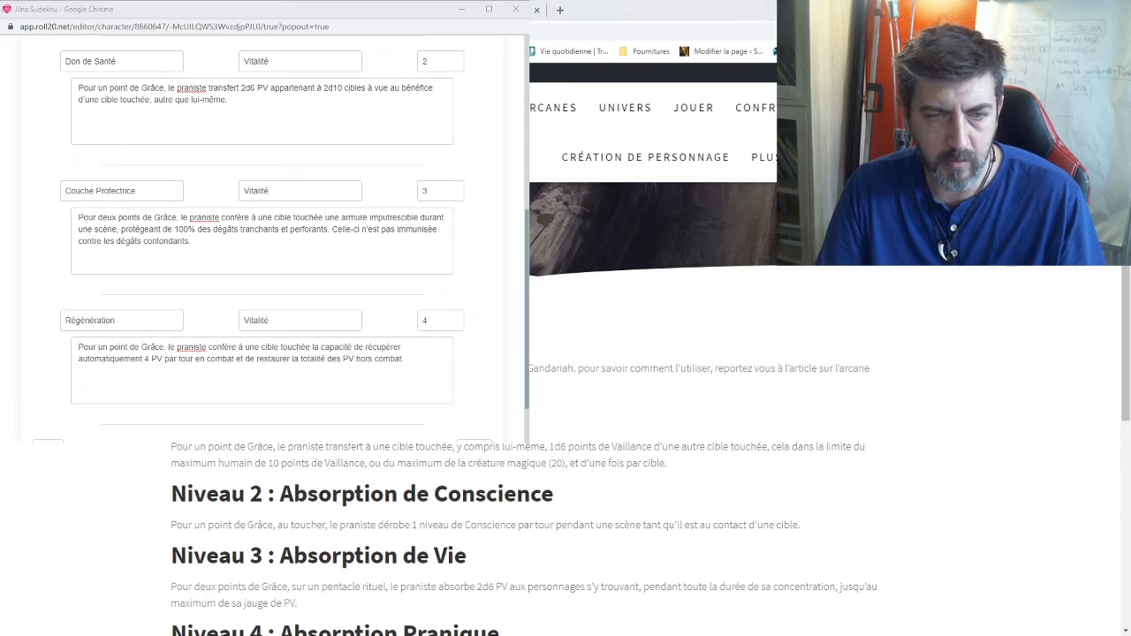
Step: Add a fifth, blank enchantment below Régénération on the character sheet
left_click(280, 380)
scroll(280, 379, "down", 1)
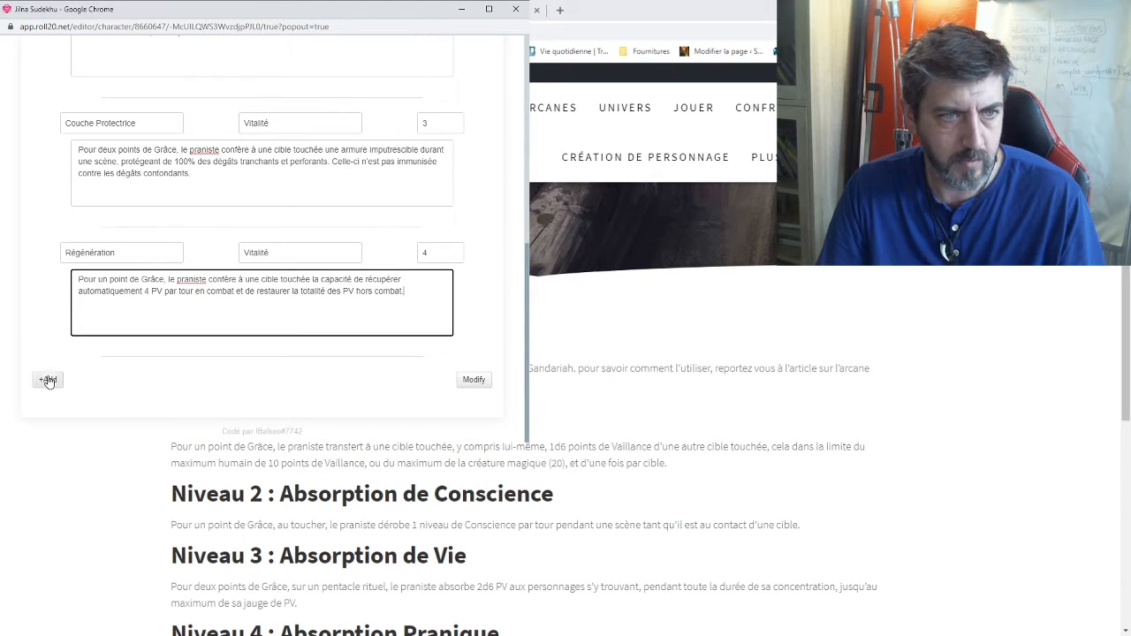
left_click(45, 379)
left_click(129, 377)
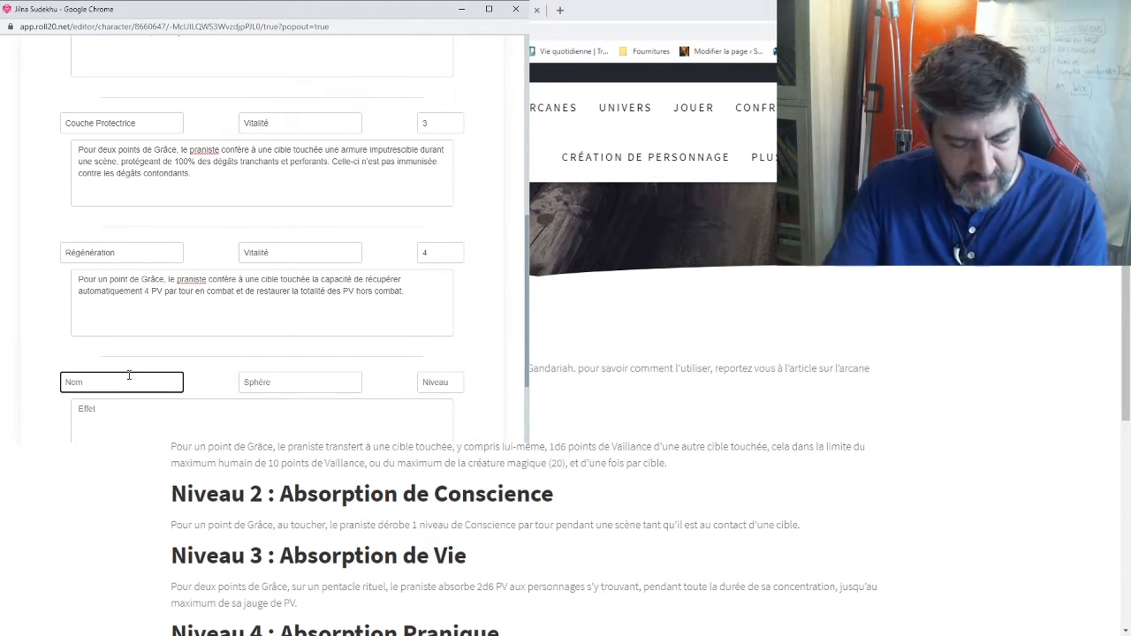
type("Vampi")
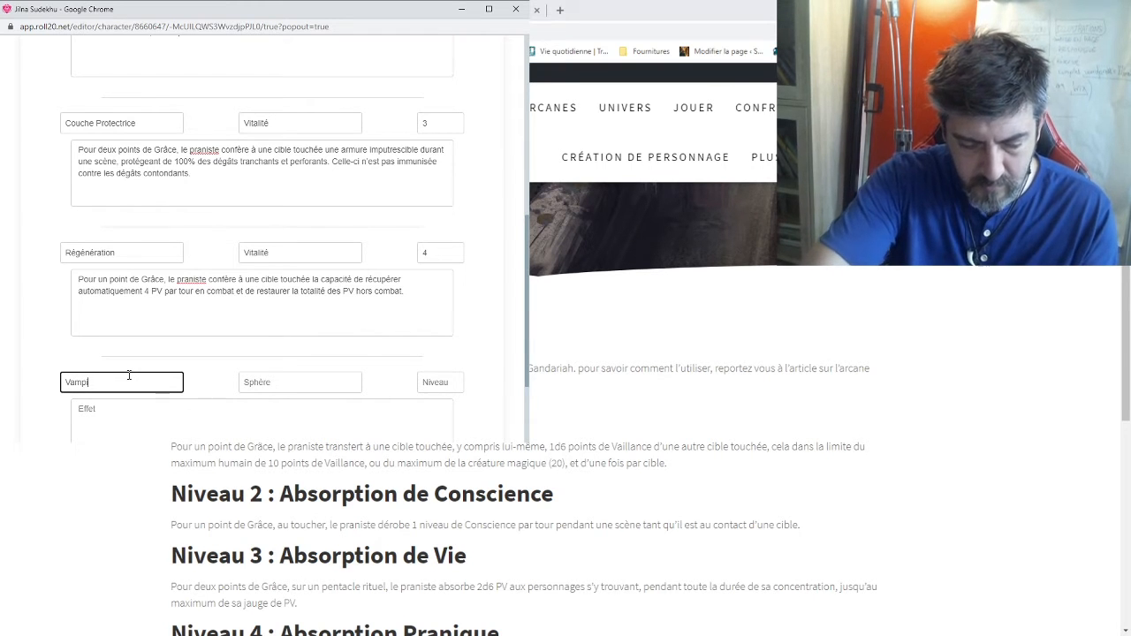
key("BackSpace")
key("BackSpace")
key("BackSpace")
key("BackSpace")
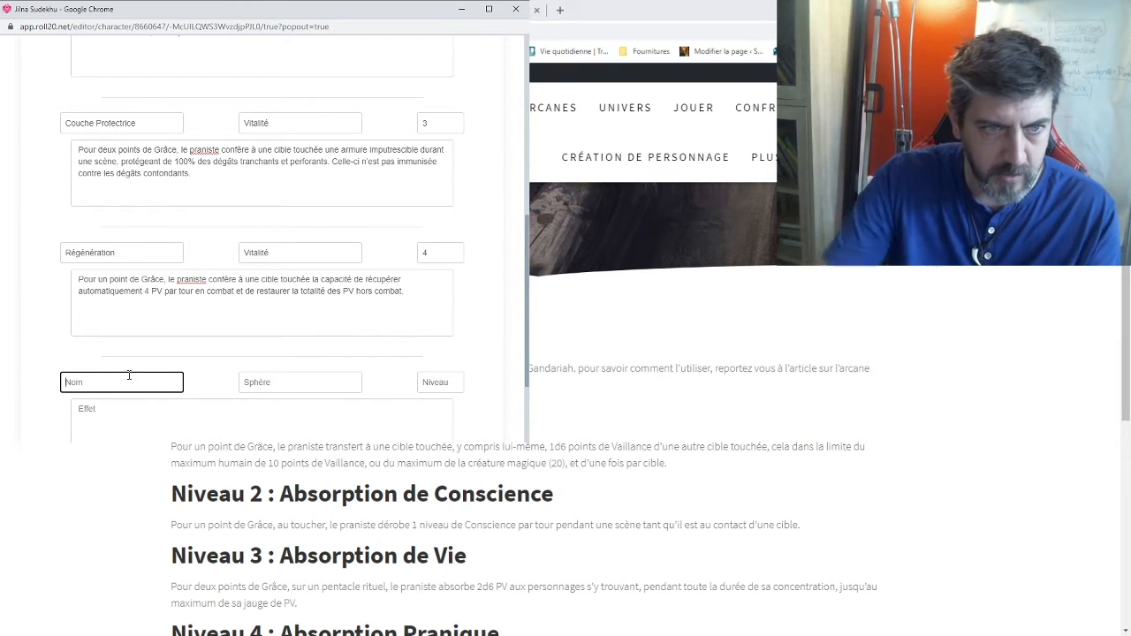
Step: Set the blank enchantment's sphere to "Vampirisme" and its level to 1
left_click(288, 382)
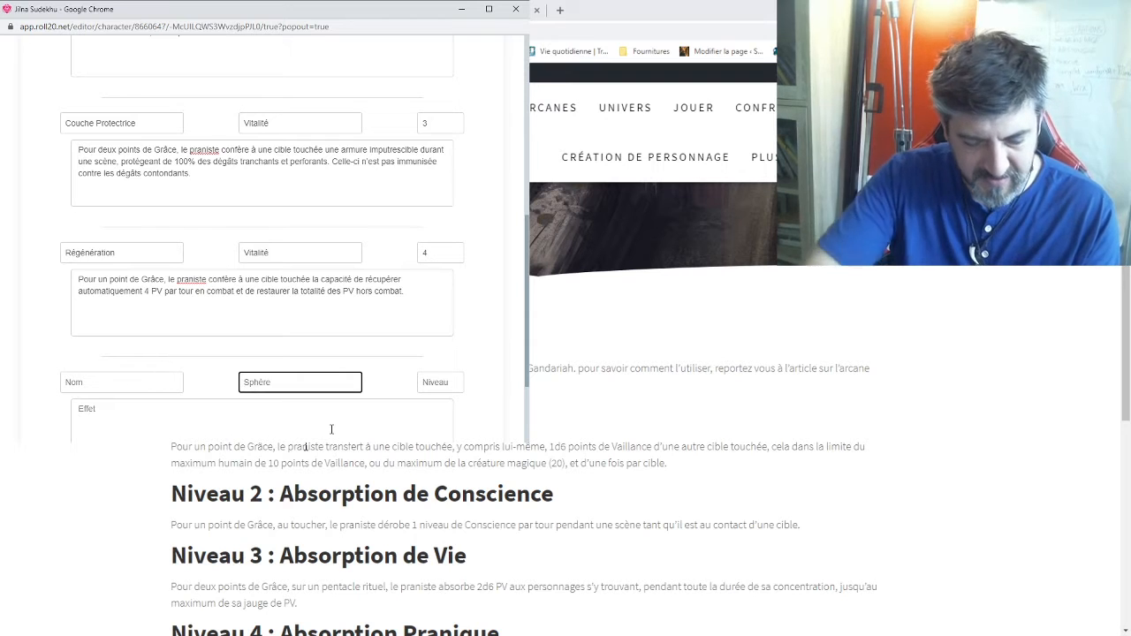
type("Vampiris")
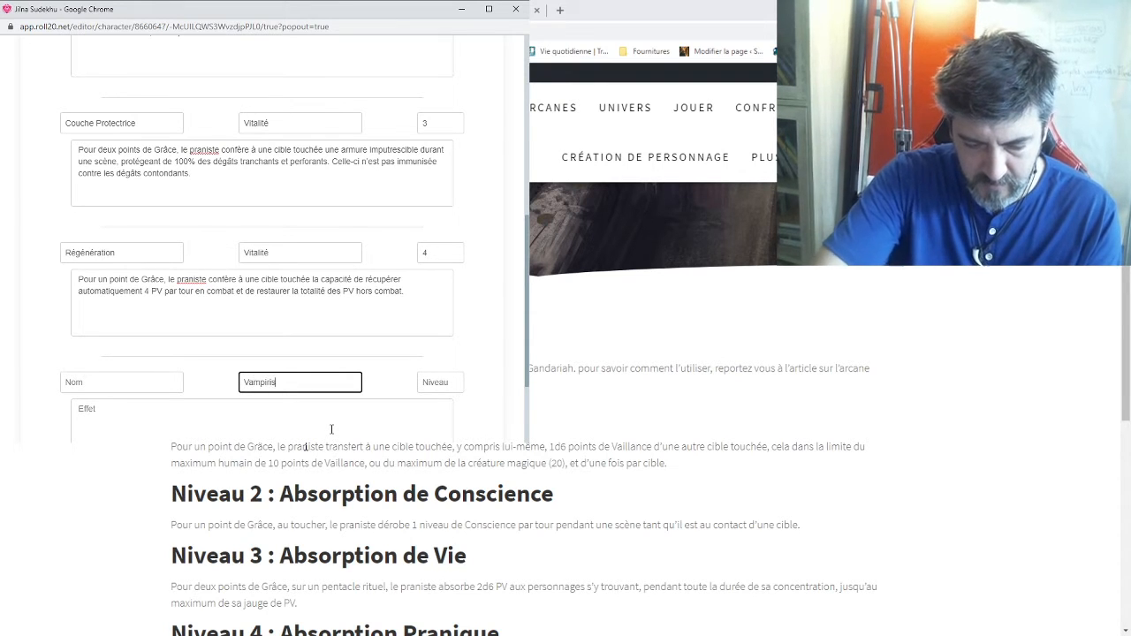
type("me")
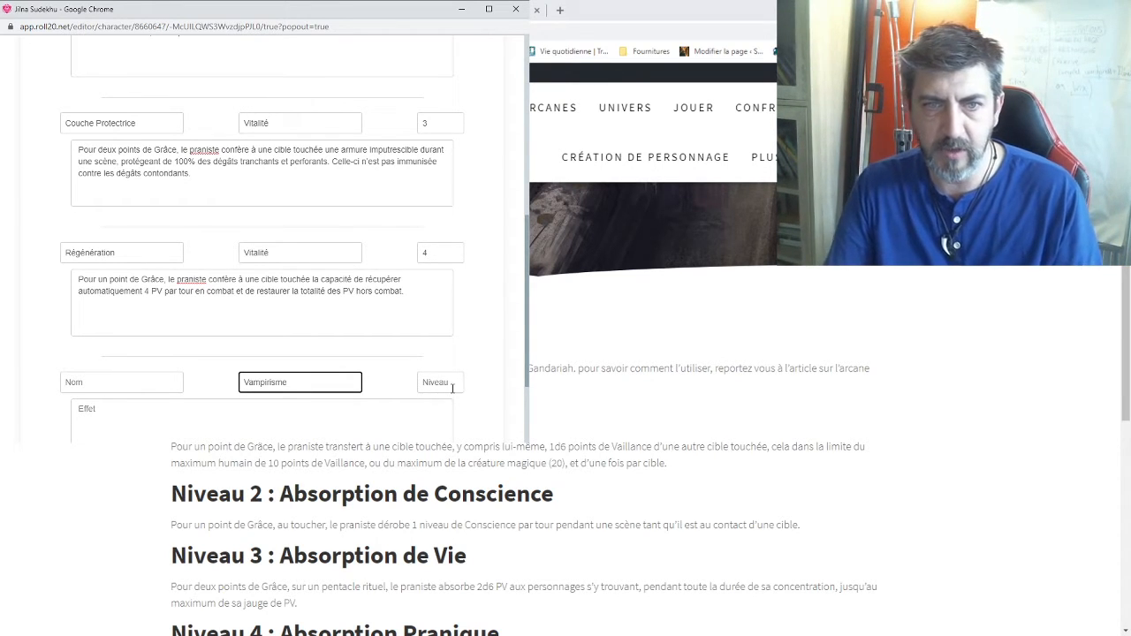
left_click(451, 387)
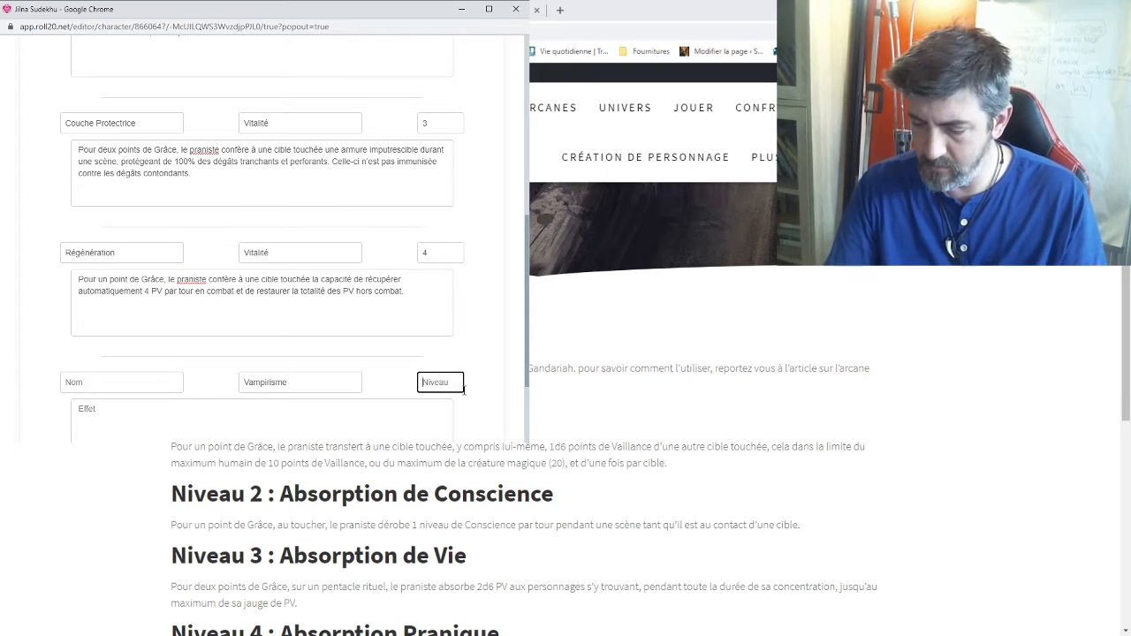
type("1")
Step: Add a new enchantment below it, reusing the sphere name "Vampirisme" and setting its level to 2
double_click(293, 384)
key("ctrl+c")
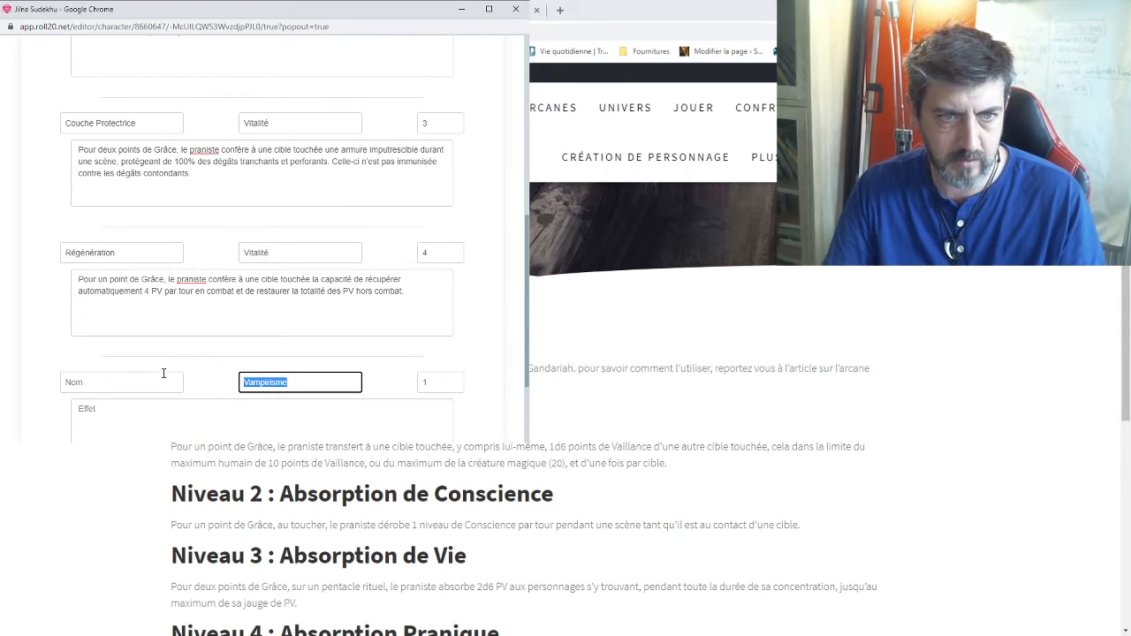
scroll(185, 352, "down", 2)
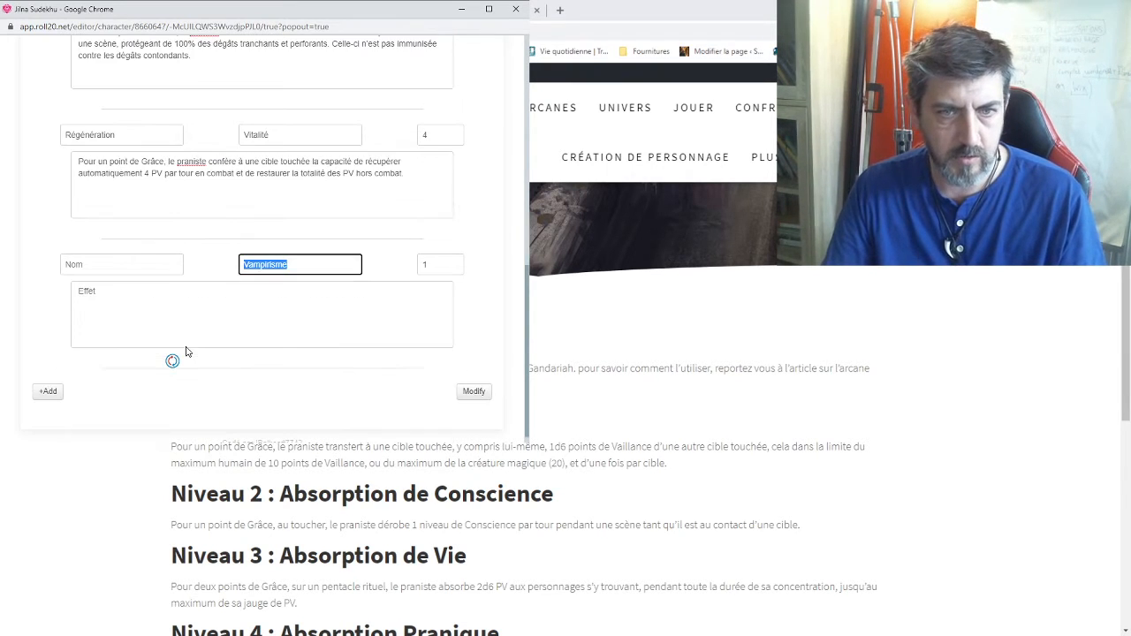
left_click(571, 395)
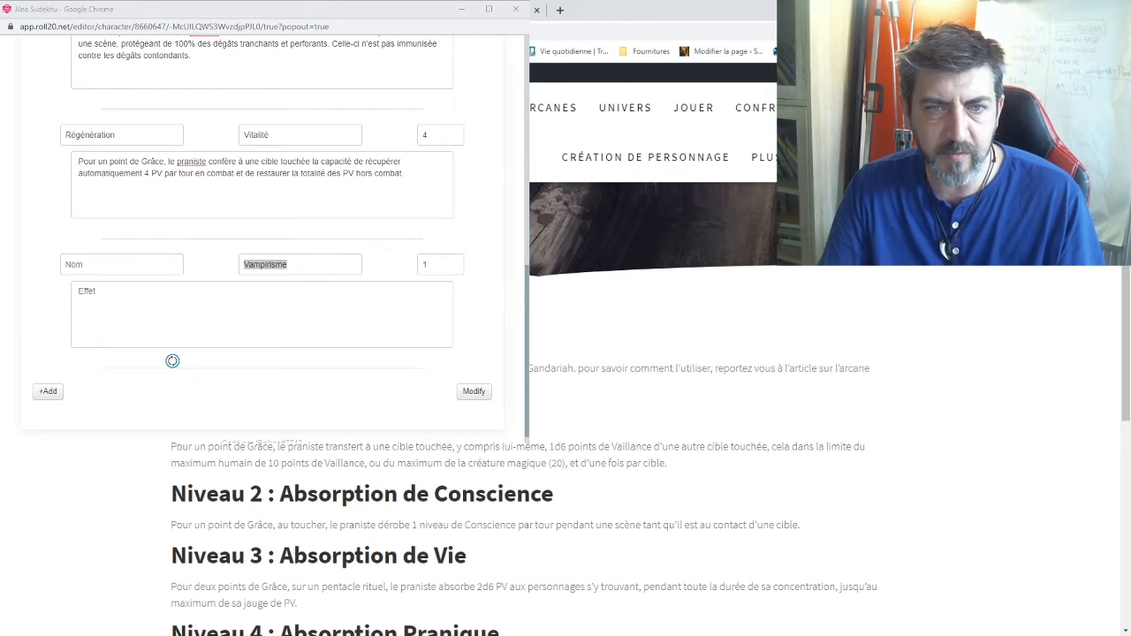
scroll(466, 417, "down", 2)
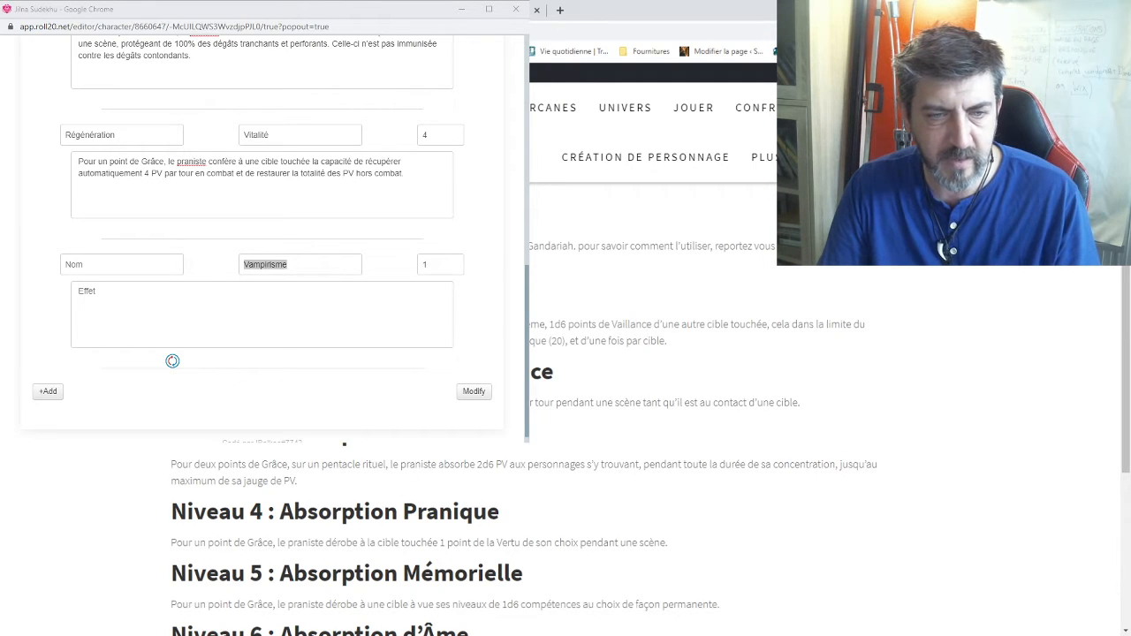
key("alt+Tab")
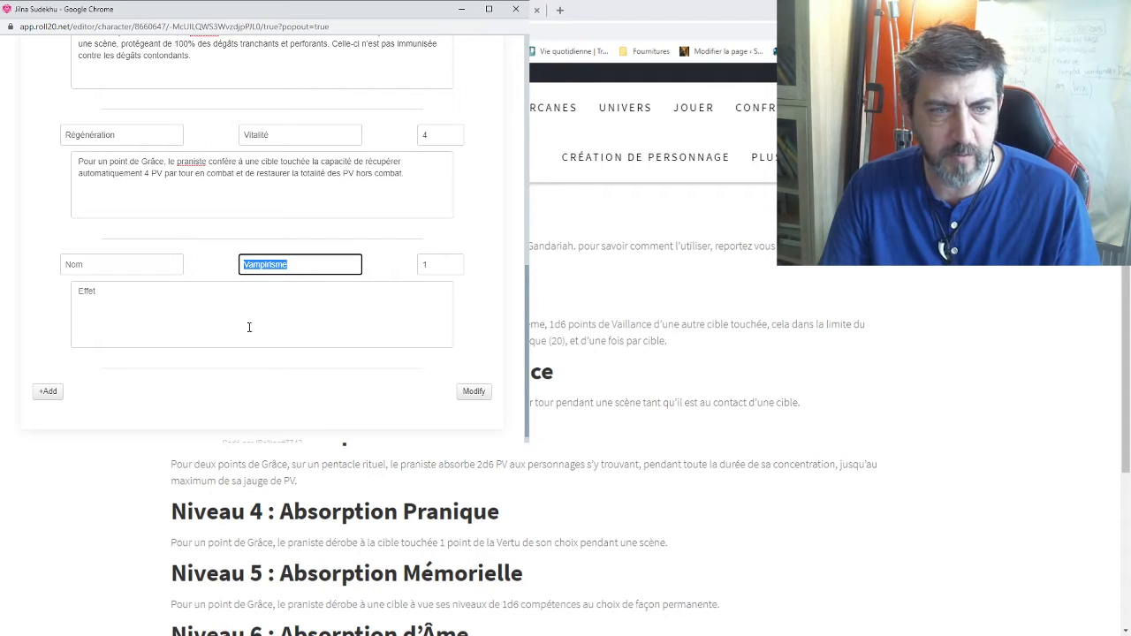
left_click(46, 392)
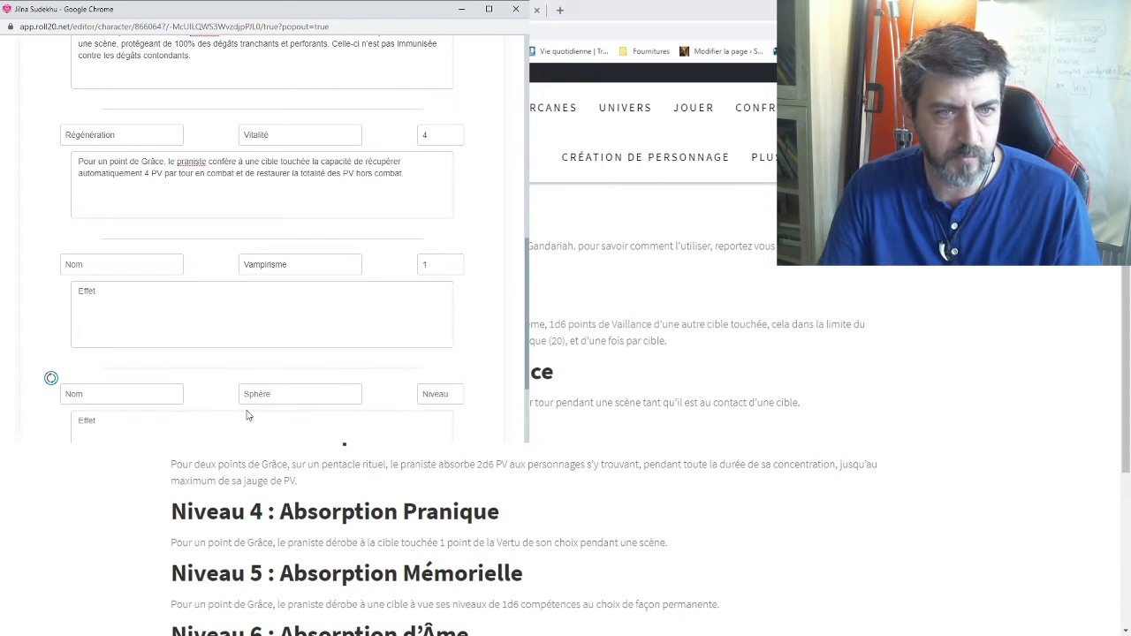
left_click(285, 394)
key("ctrl+v")
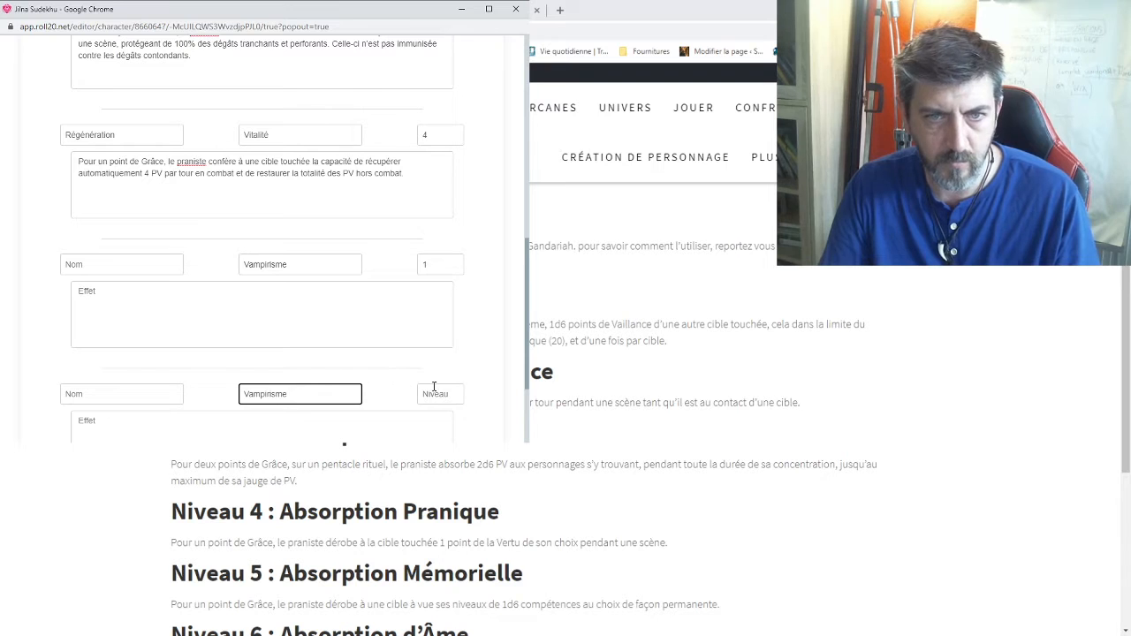
left_click(434, 388)
type("2")
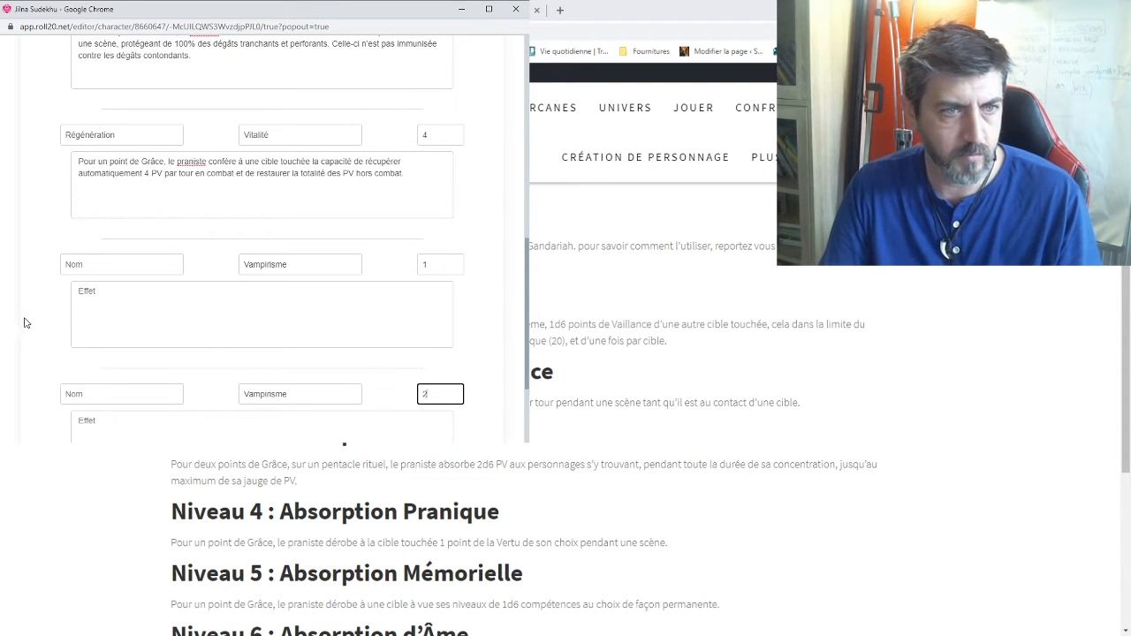
Step: Add another enchantment with the sphere "Vampirisme" and level 3
scroll(40, 298, "down", 2)
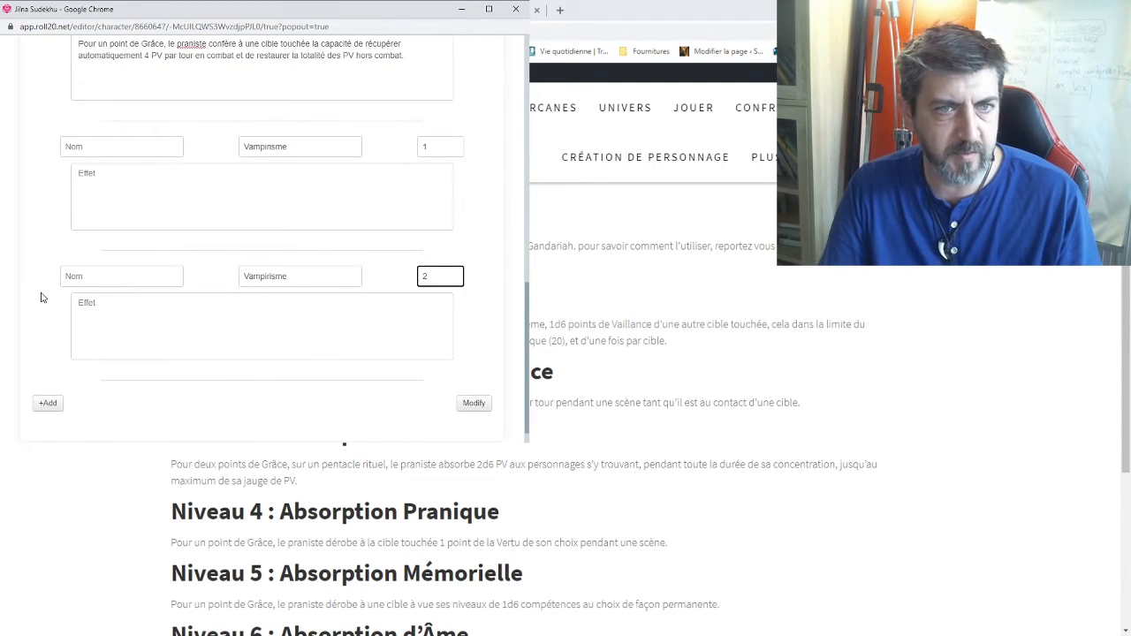
left_click(47, 402)
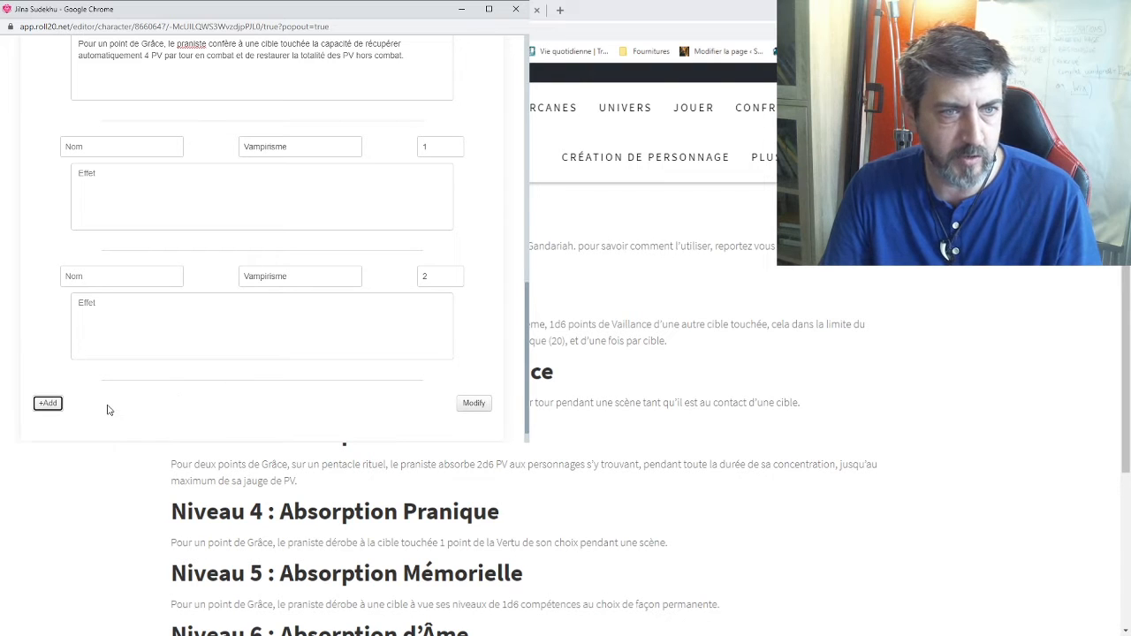
left_click(48, 403)
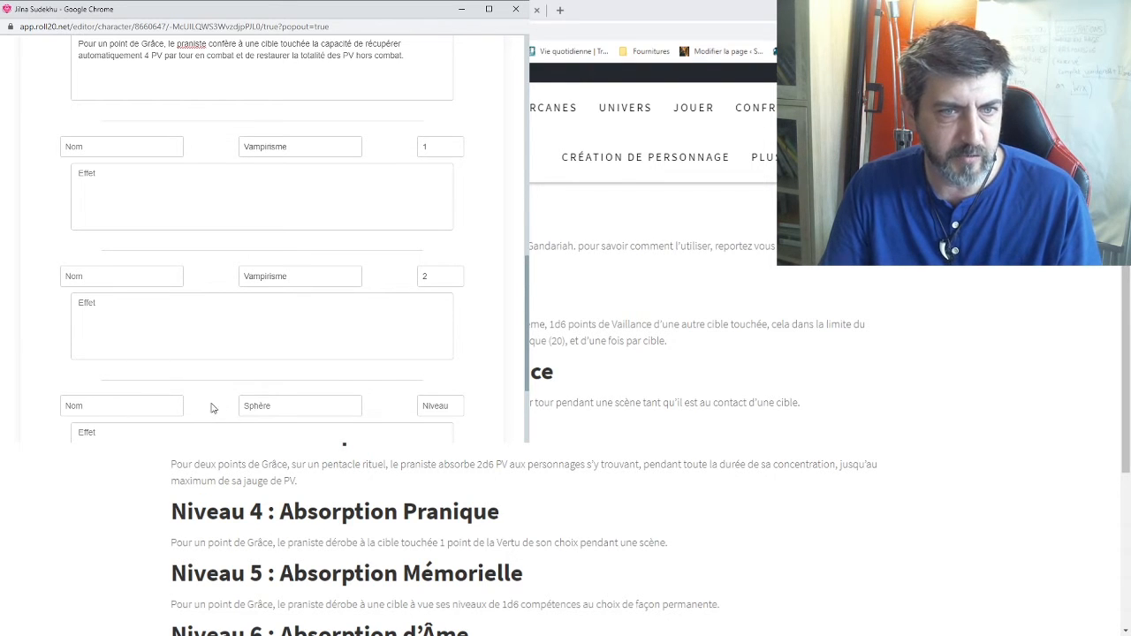
left_click(256, 406)
type("Vampirisme")
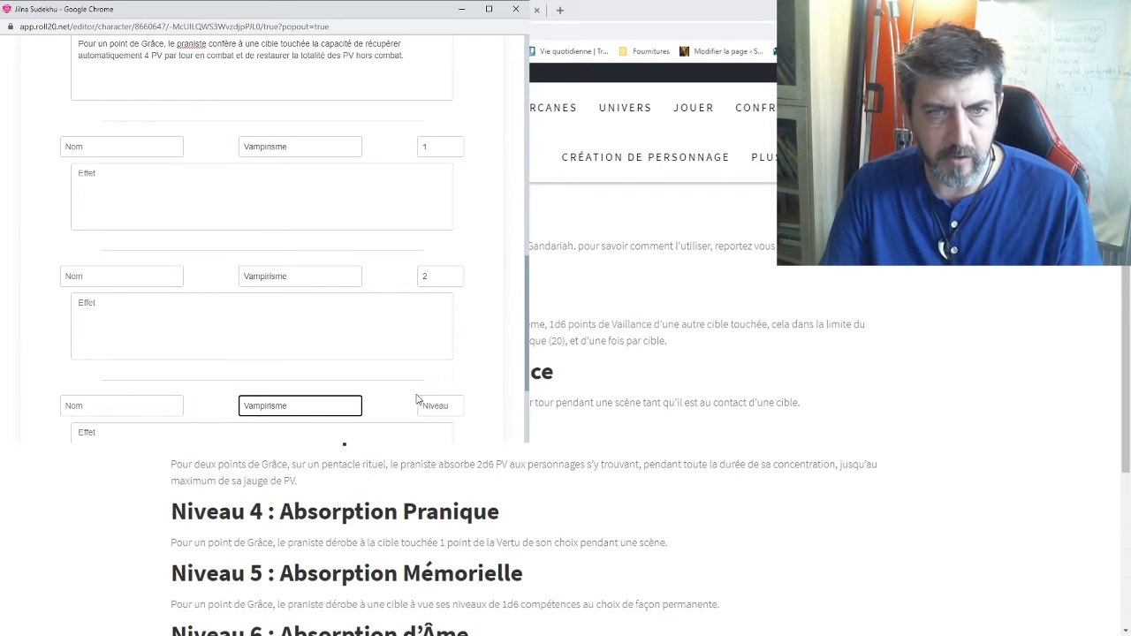
left_click(421, 403)
type("3")
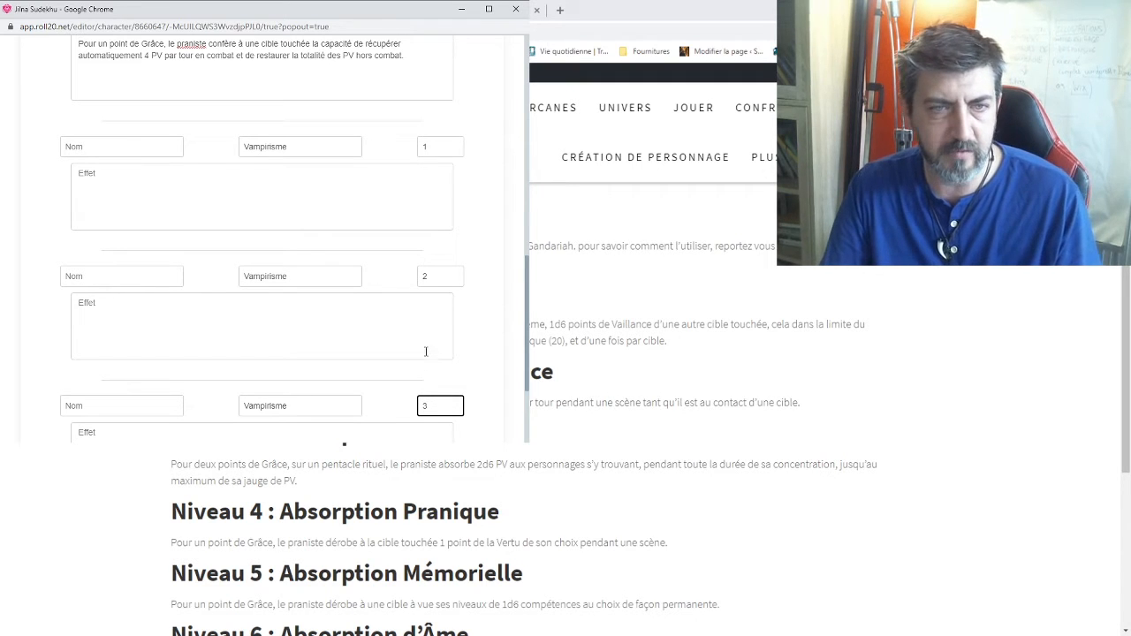
left_click(37, 328)
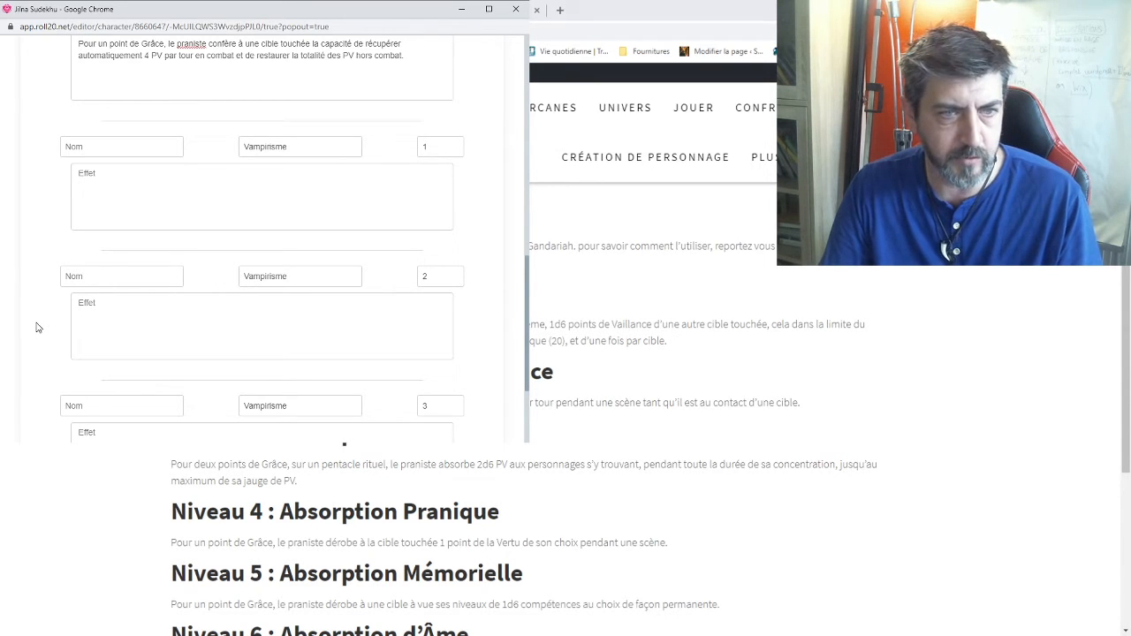
Step: Copy the name "Absorption de Vaillance" from the website into the level 1 Vampirisme enchantment
left_click(592, 258)
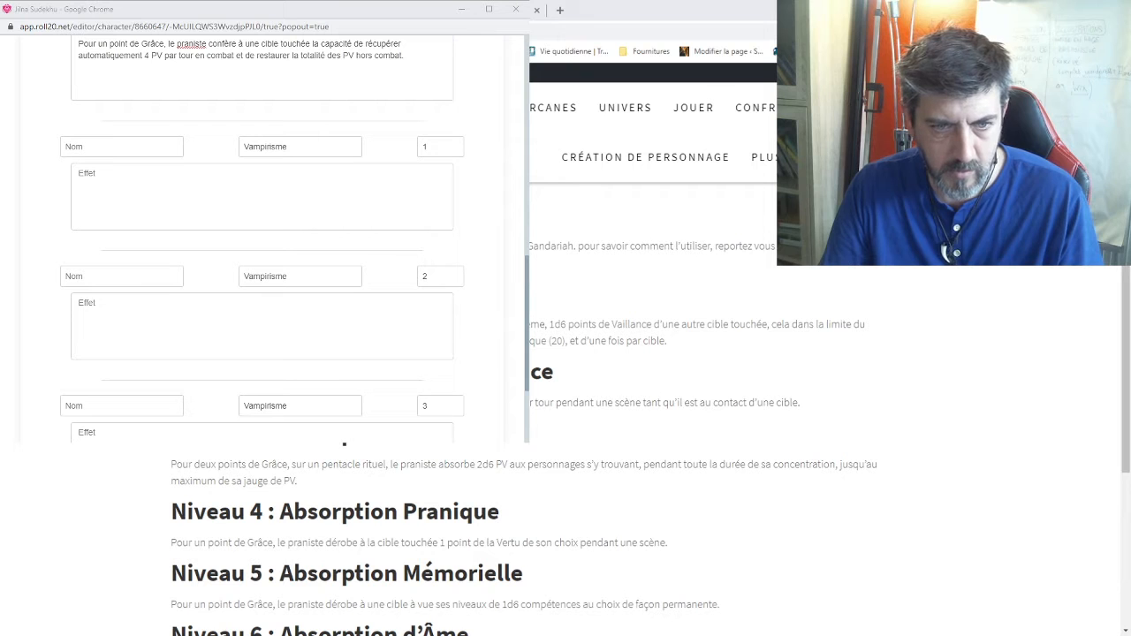
key("alt+Tab")
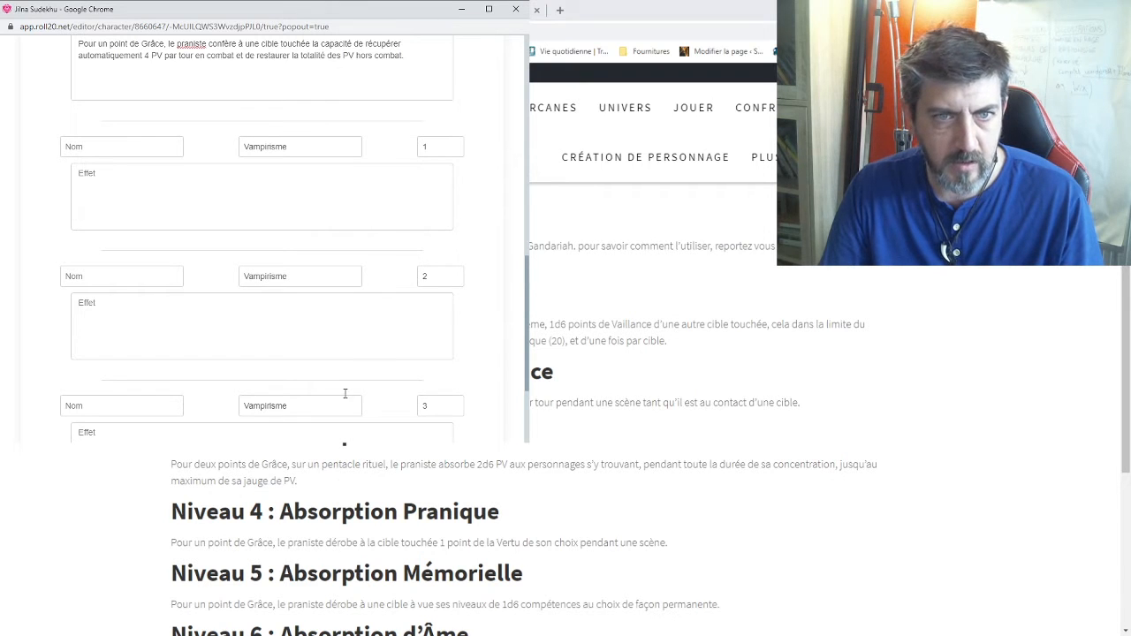
scroll(310, 341, "up", 4)
scroll(306, 346, "down", 3)
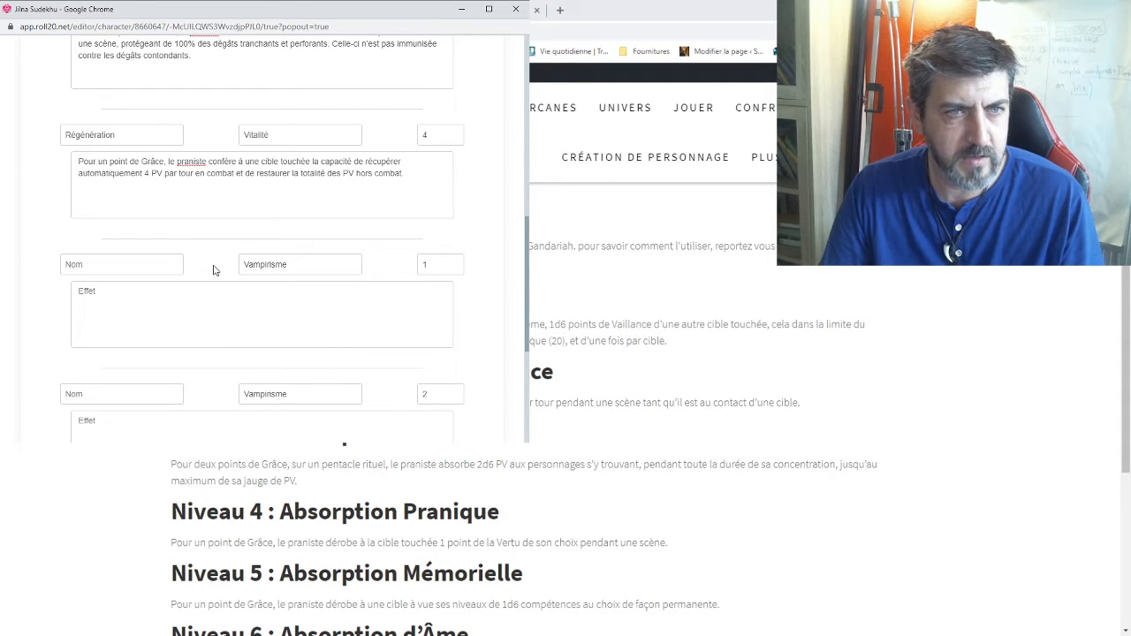
left_click(146, 264)
type("Absorption de Vaillance")
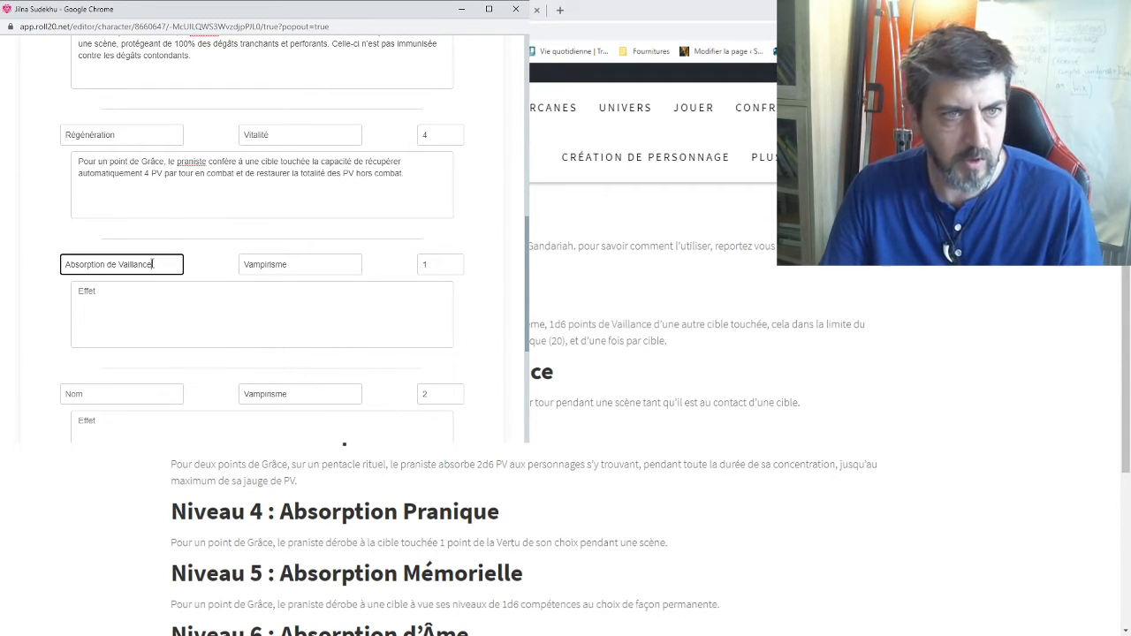
Step: Copy the level 1 spell description from the website into the effect of the Absorption de Vaillance enchantment
left_click(641, 302)
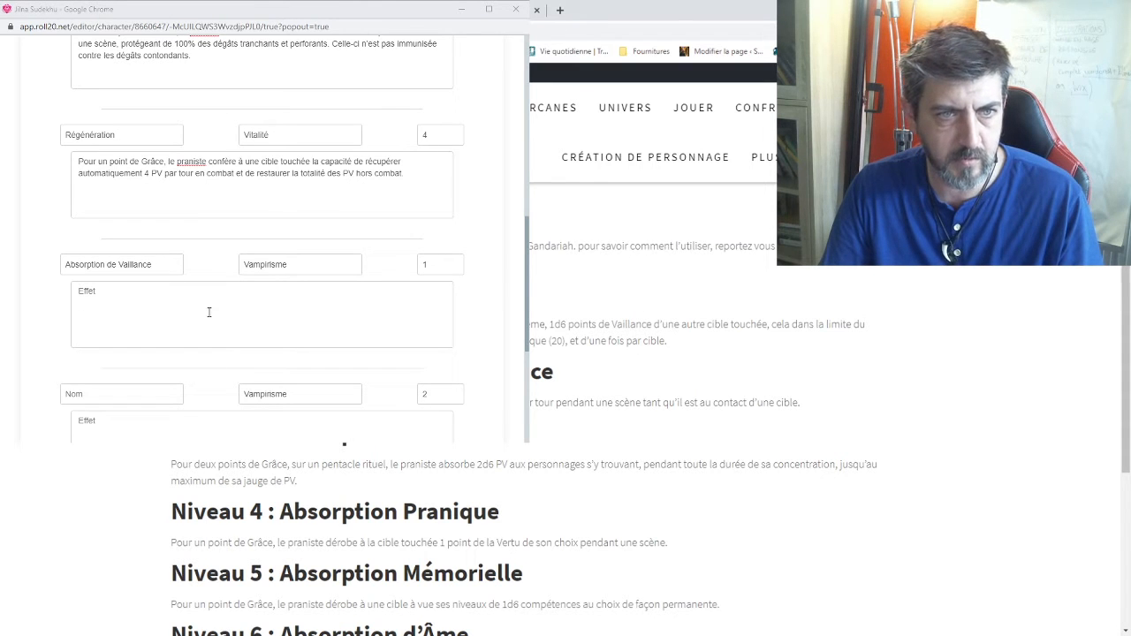
left_click_drag(530, 324, 709, 339)
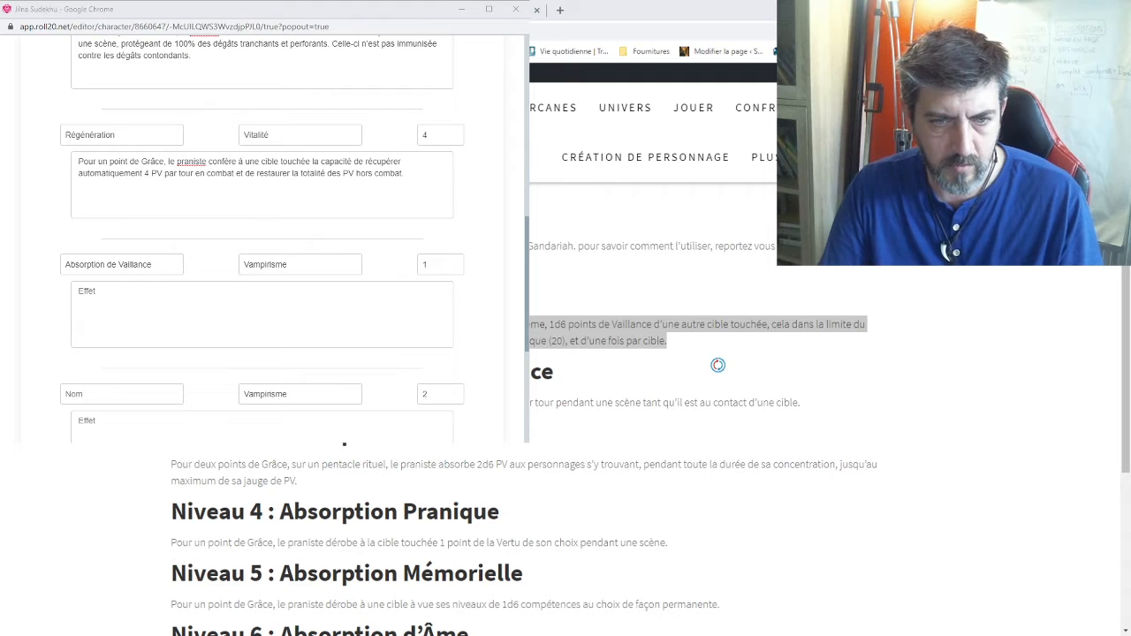
key("alt+Tab")
left_click(218, 287)
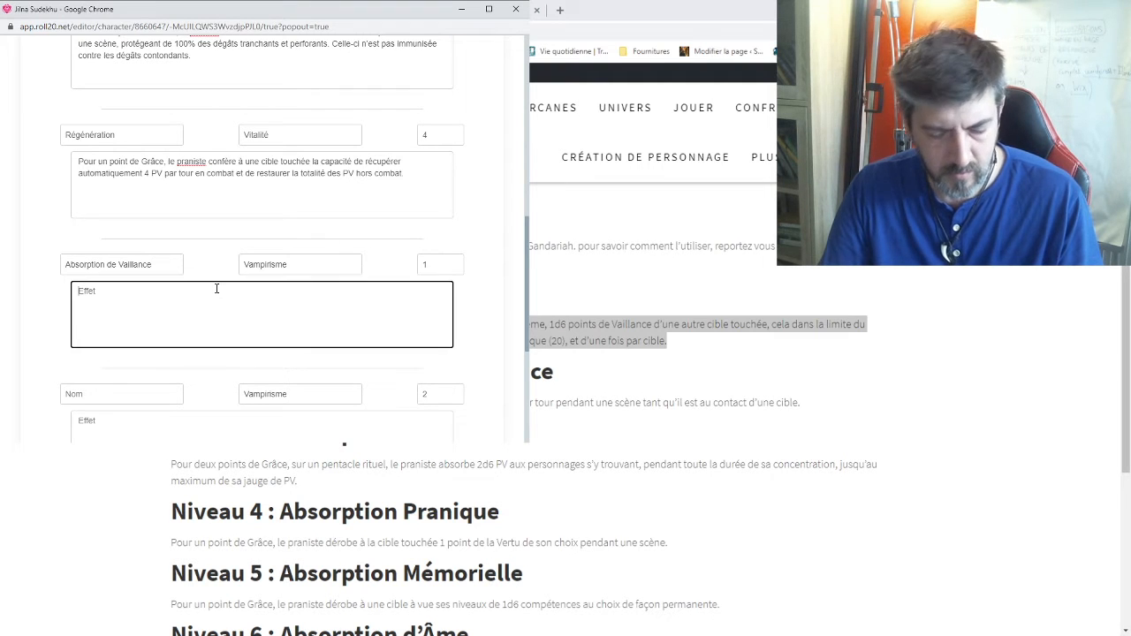
type("Pour un point de Grâce, le praniste transfert à une cible touchée, y compris lui-même, 1d6 points de Vaillance d'une autre cible touchée, cela dans la limite du maximum humain de 10 points de Vaillance, ou du maximum de la créature magique (20), et d'une fois par cible.")
Step: Copy the name "Absorption de Conscience" from the website into the level 2 Vampirisme enchantment
left_click(609, 413)
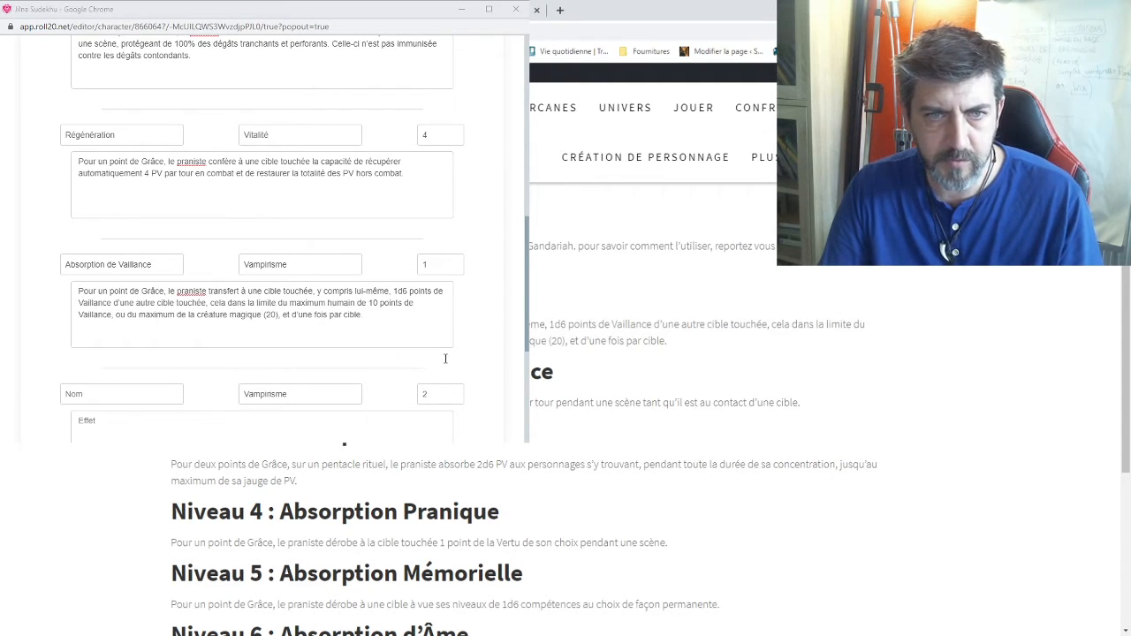
left_click_drag(307, 363, 557, 370)
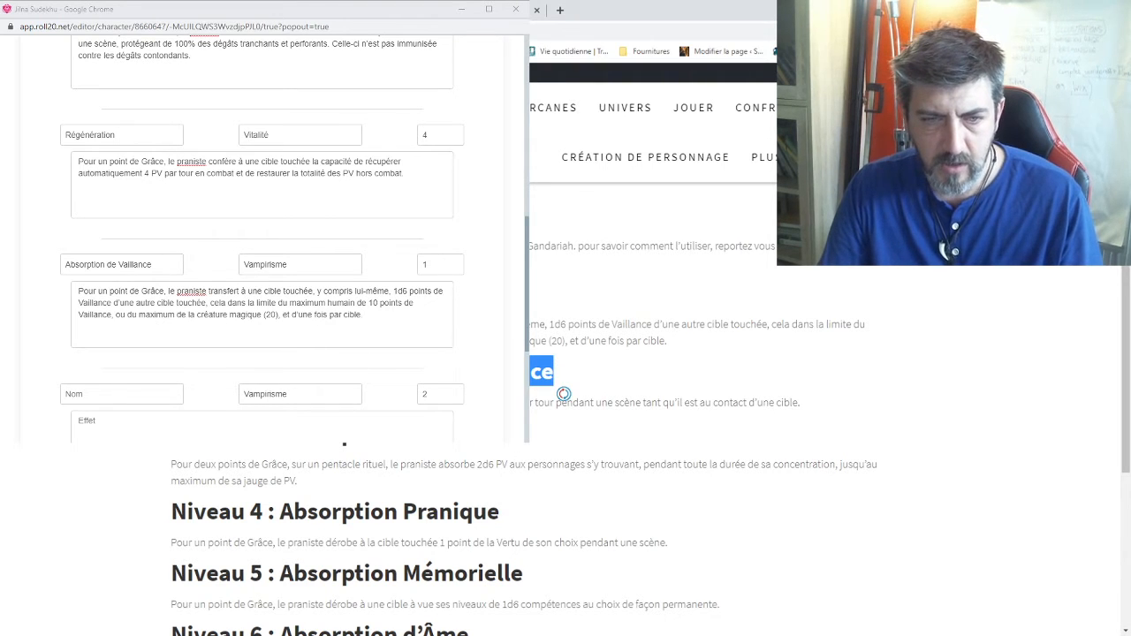
key("alt+Tab")
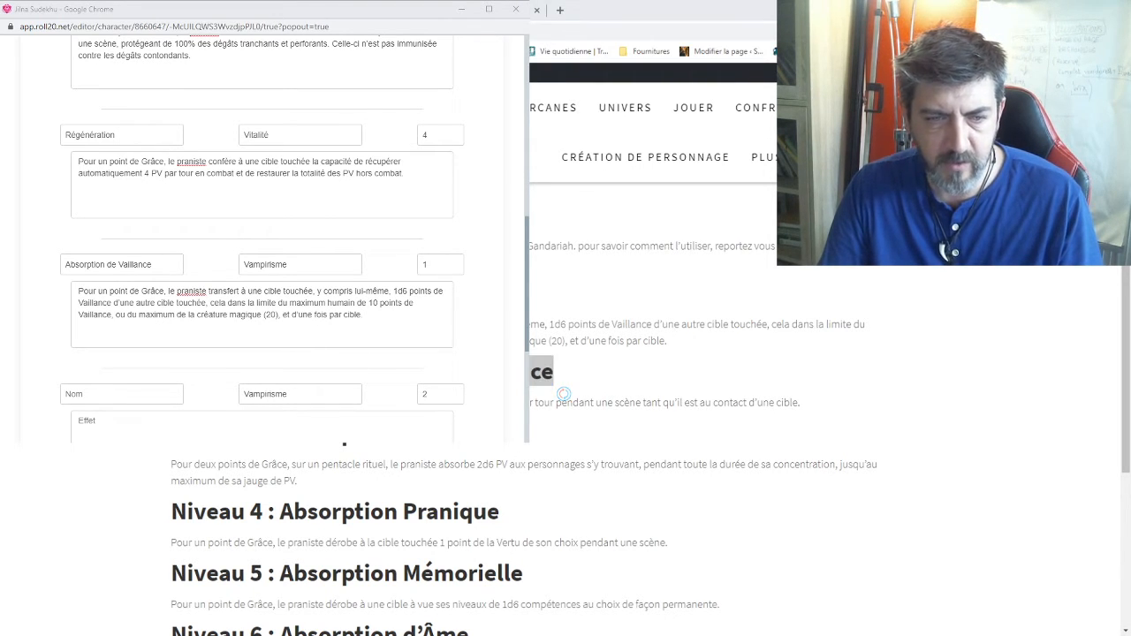
left_click(383, 596)
scroll(203, 362, "down", 2)
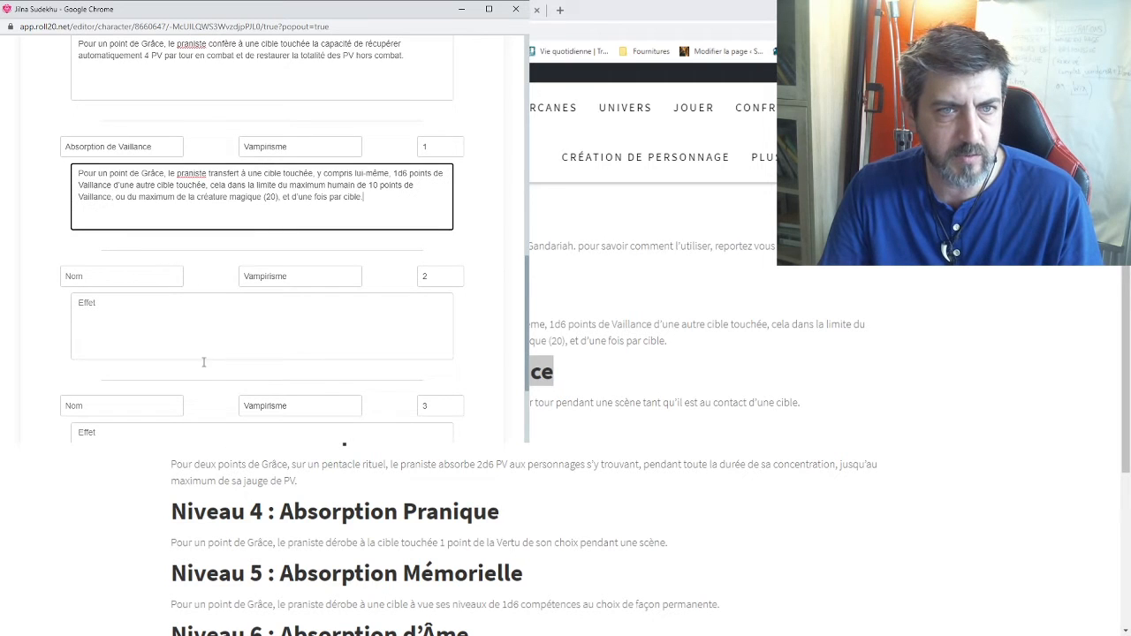
left_click(113, 279)
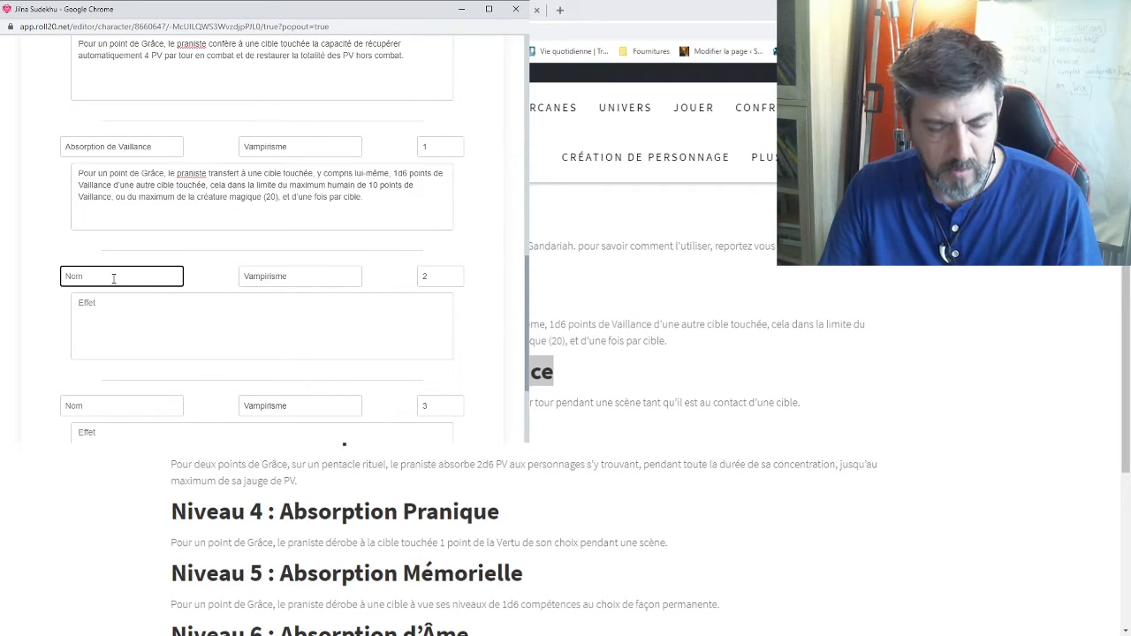
type("Absorption de Conscience")
Step: Copy the level 2 spell description from the website into the effect of the Absorption de Conscience enchantment
left_click(180, 324)
left_click(694, 404)
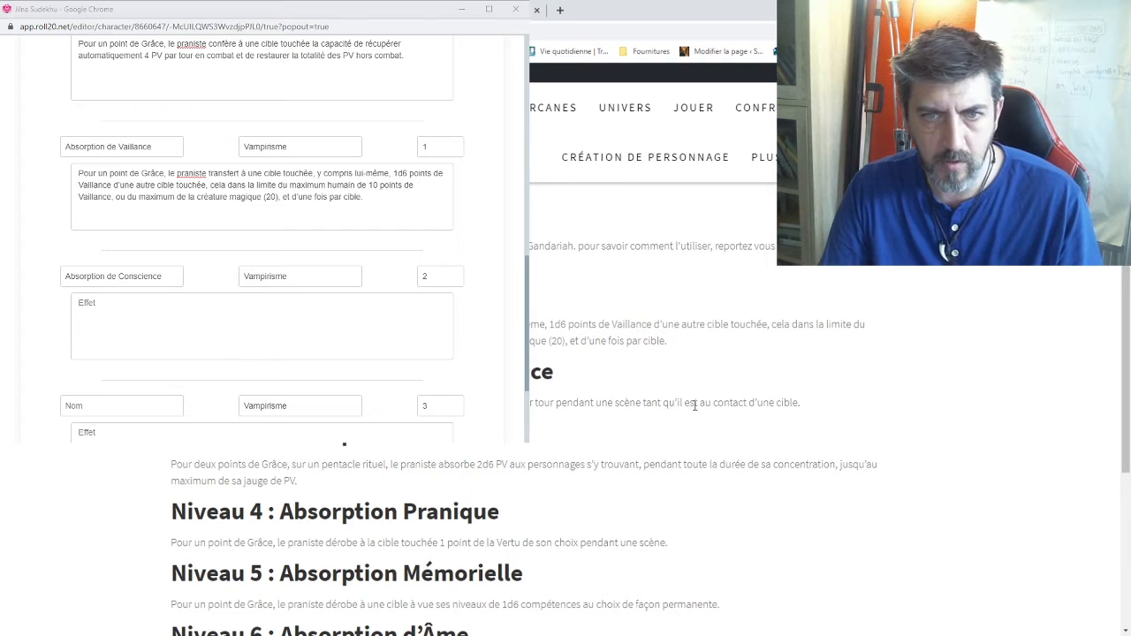
left_click_drag(533, 402, 804, 412)
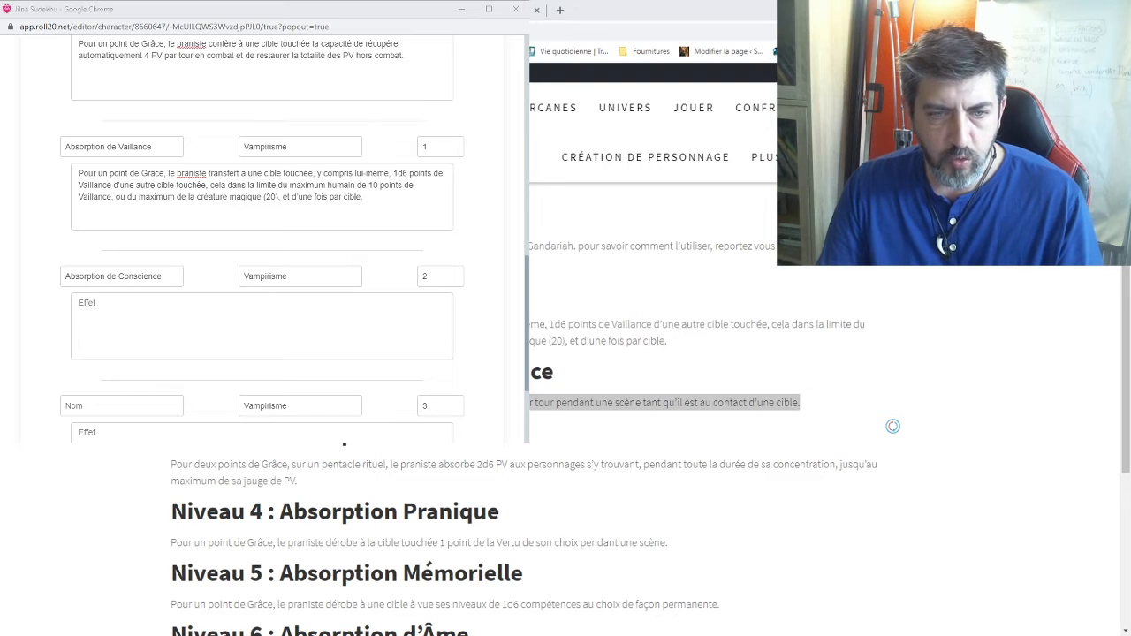
left_click(266, 347)
type("Pour un point de Grâce, au toucher, le praniste dérobe 1 niveau de Conscience par tour pendant une scène tant qu'il est au contact d'une cible.")
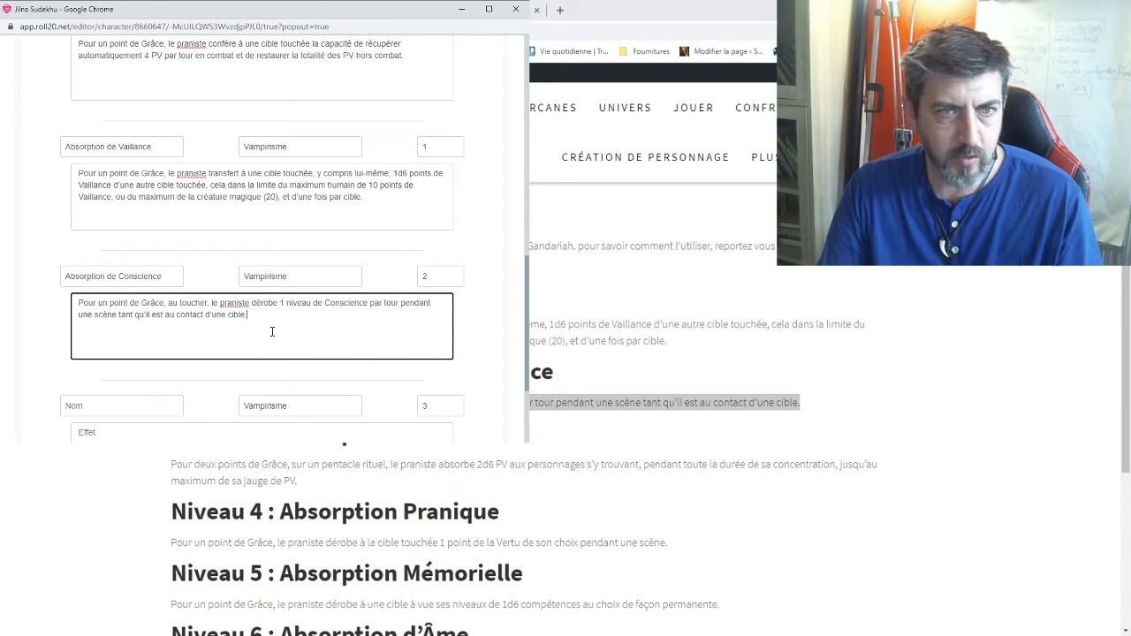
Step: Copy the name "Absorption de Vie" from the website into the level 3 Vampirisme enchantment
left_click(649, 359)
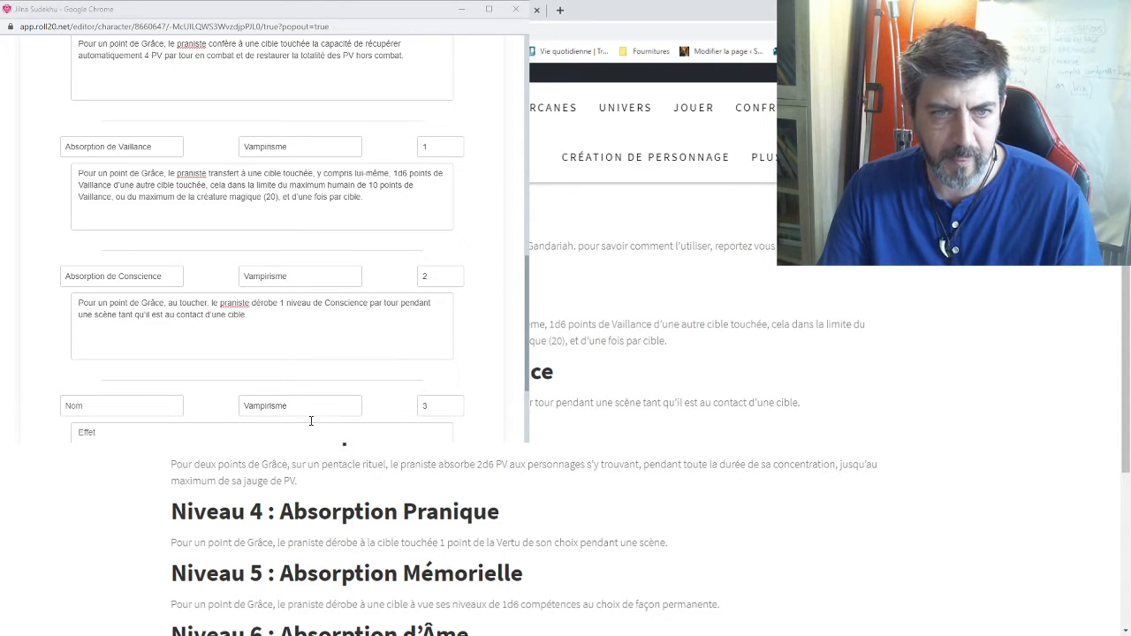
left_click_drag(280, 421, 494, 420)
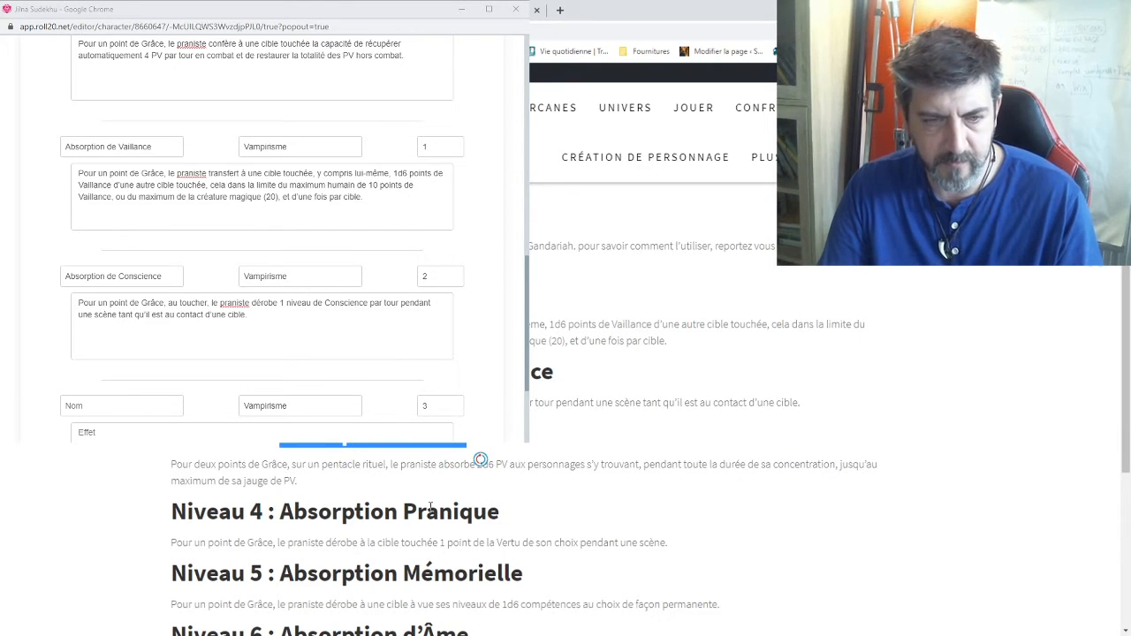
key("alt+Tab")
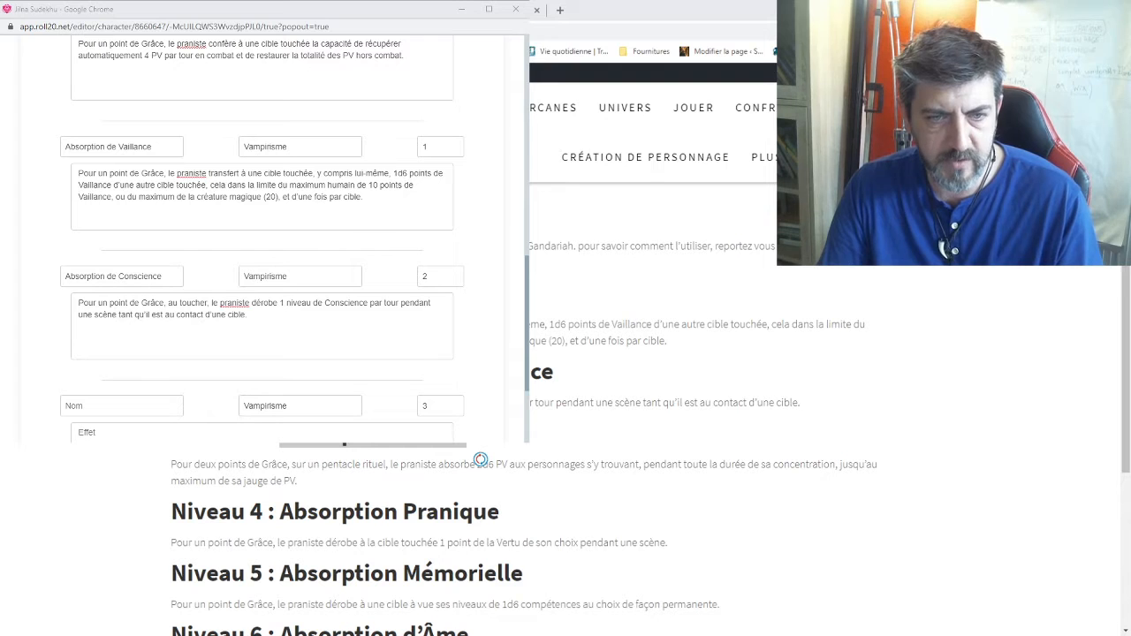
scroll(217, 379, "up", 2)
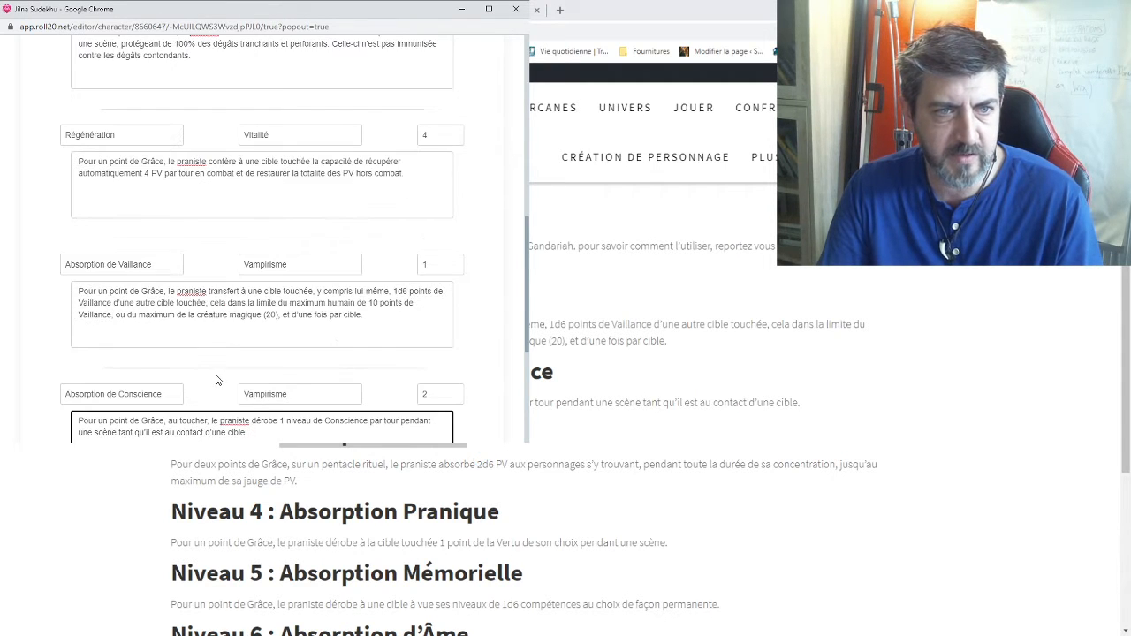
scroll(216, 379, "down", 2)
left_click(118, 406)
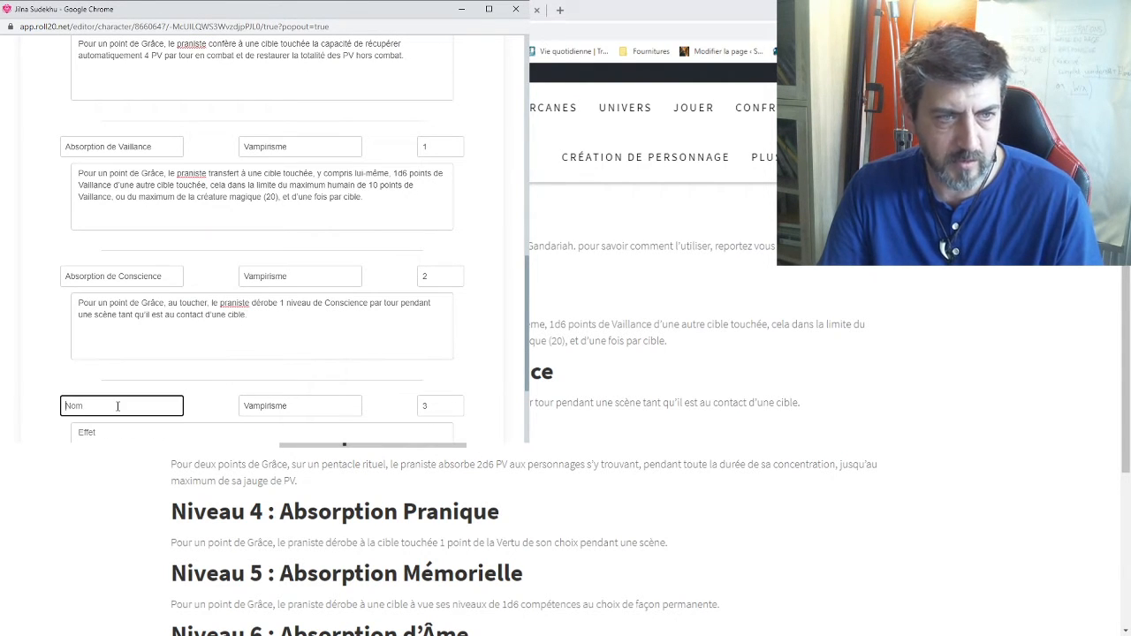
type("Absorption de Vie")
Step: Copy the level 3 spell description from the website into the effect of the Absorption de Vie enchantment
left_click(582, 379)
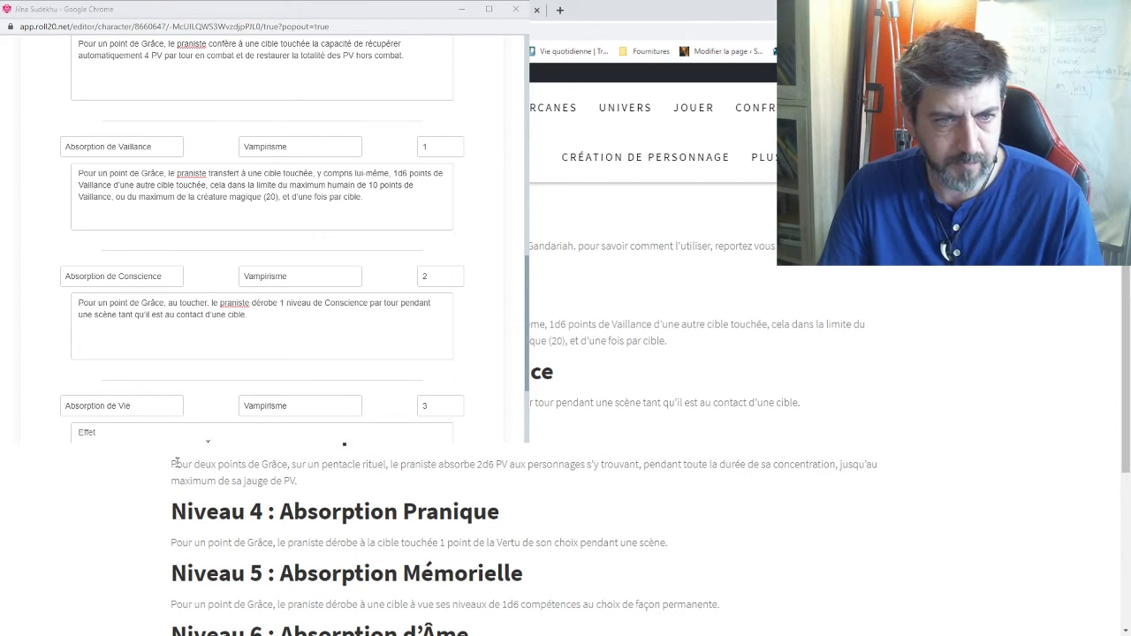
left_click_drag(172, 464, 349, 480)
key("ctrl+c")
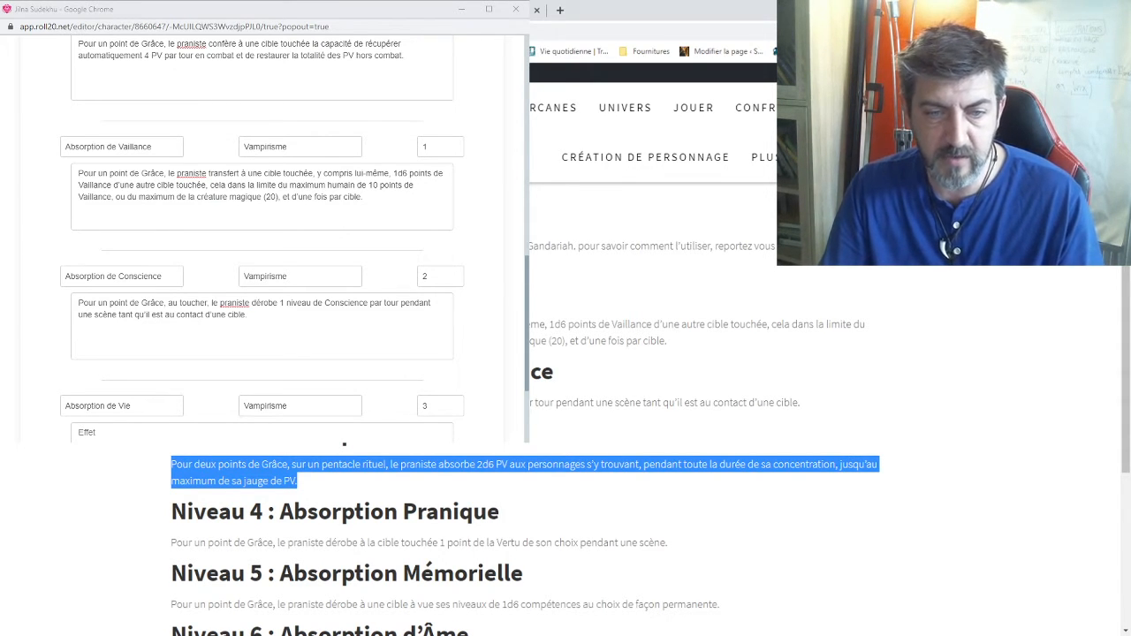
key("alt+Tab")
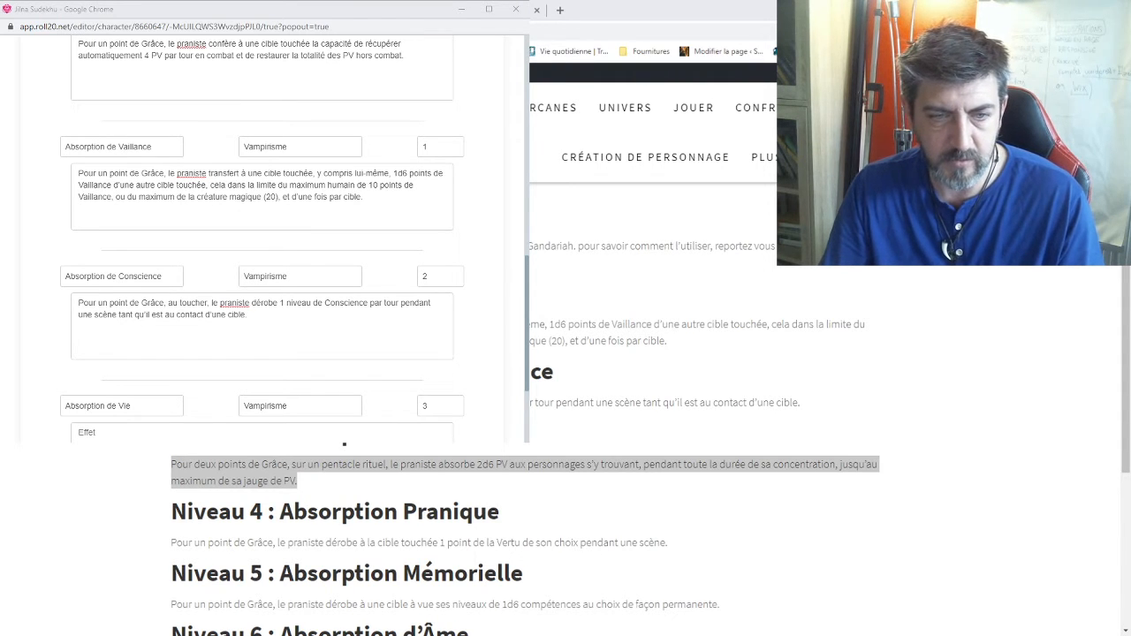
key("alt+Tab")
scroll(296, 335, "down", 2)
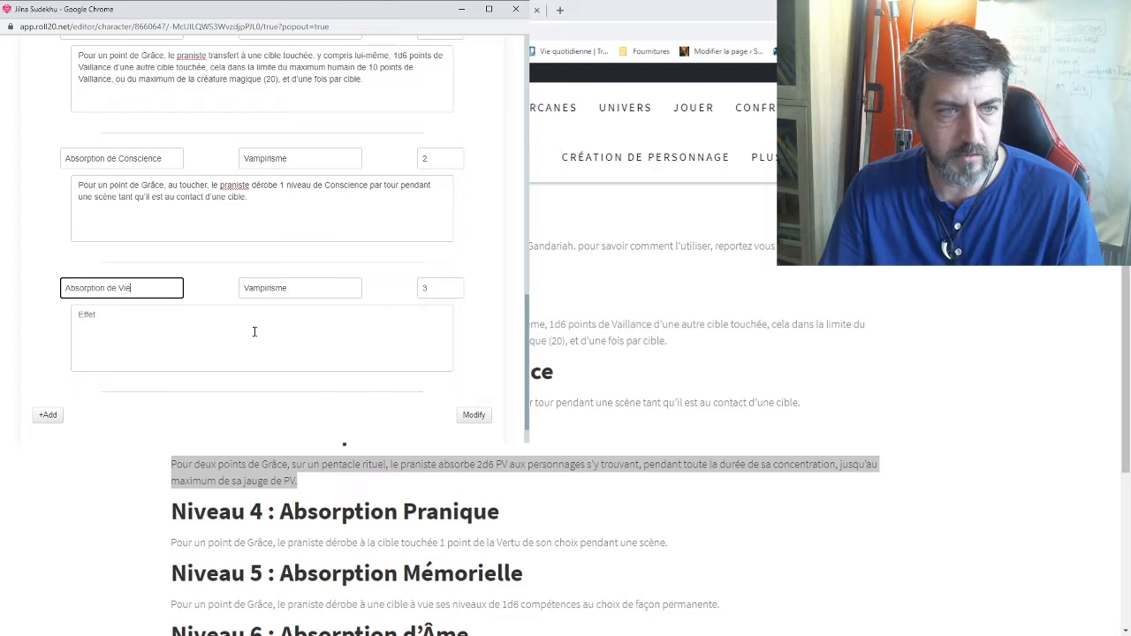
left_click(122, 320)
key("ctrl+v")
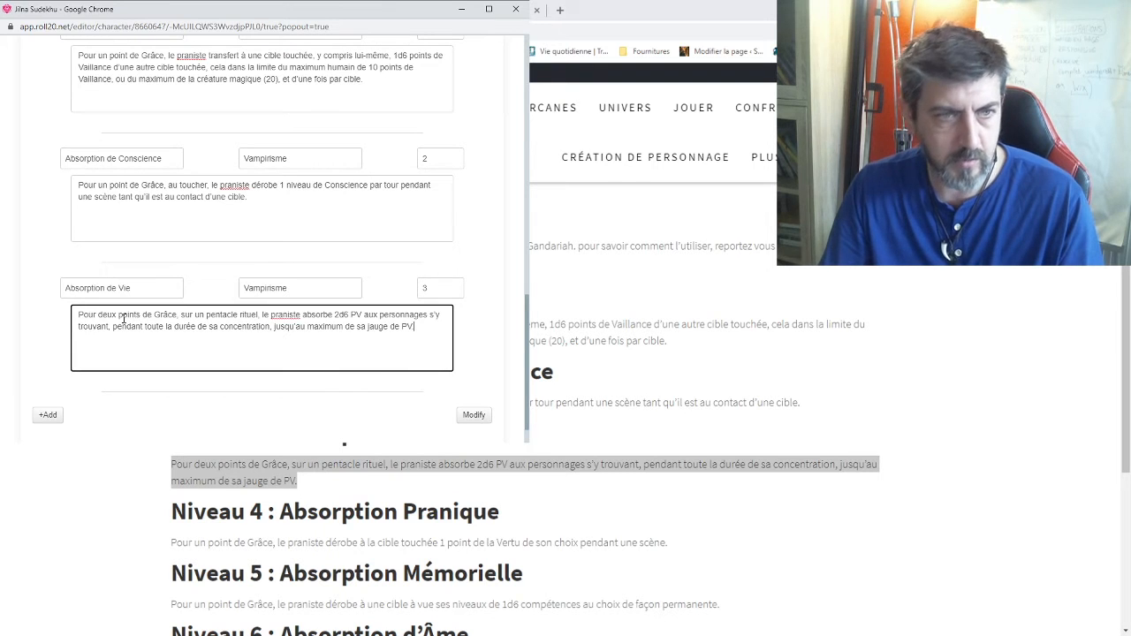
left_click(18, 309)
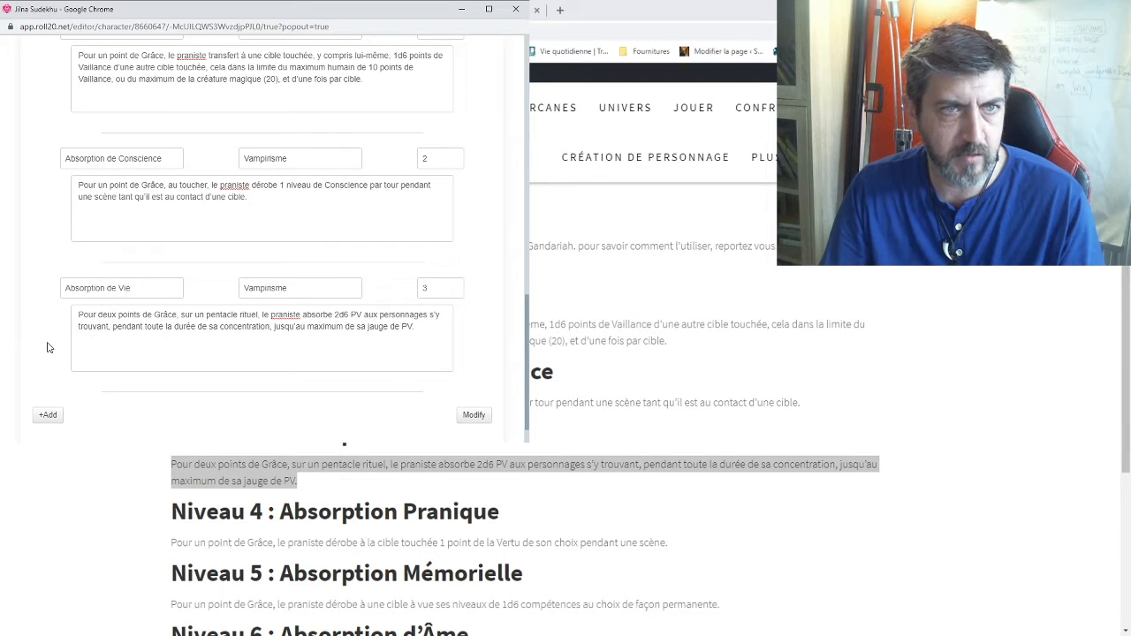
Step: Bring up the Malédictions spell list on the game's website behind the character sheet
left_click(561, 365)
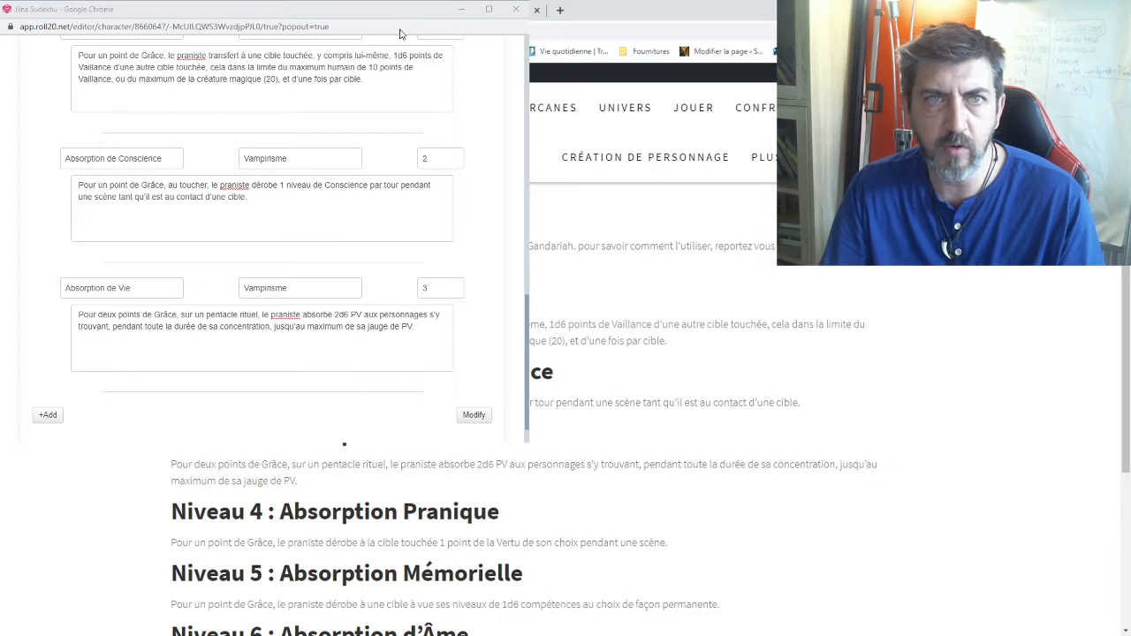
left_click(218, 3)
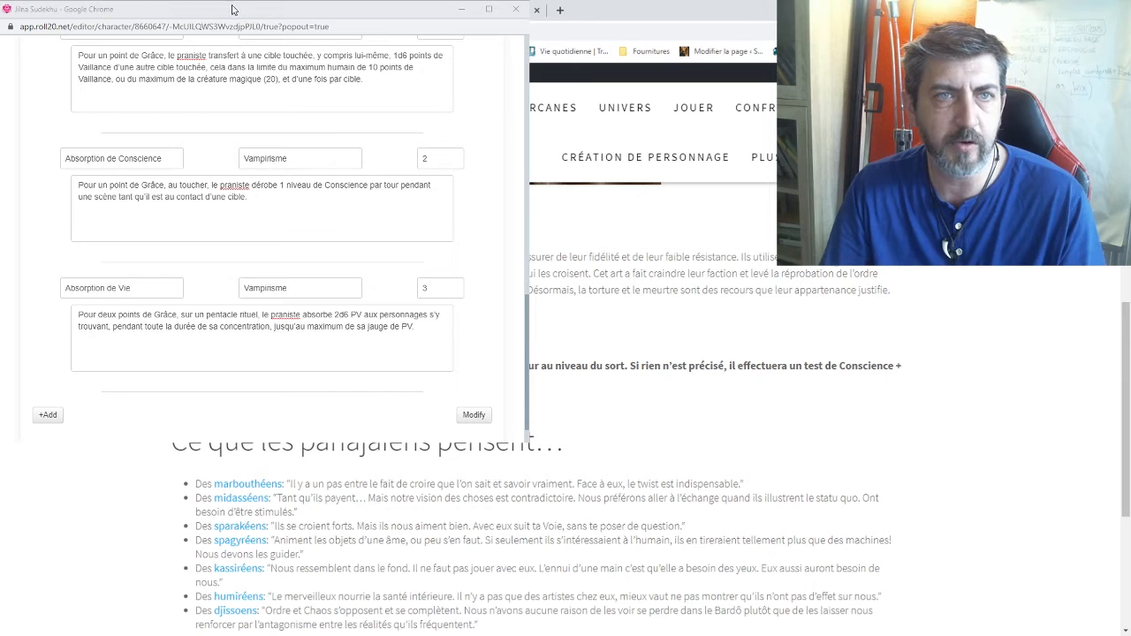
left_click(338, 4)
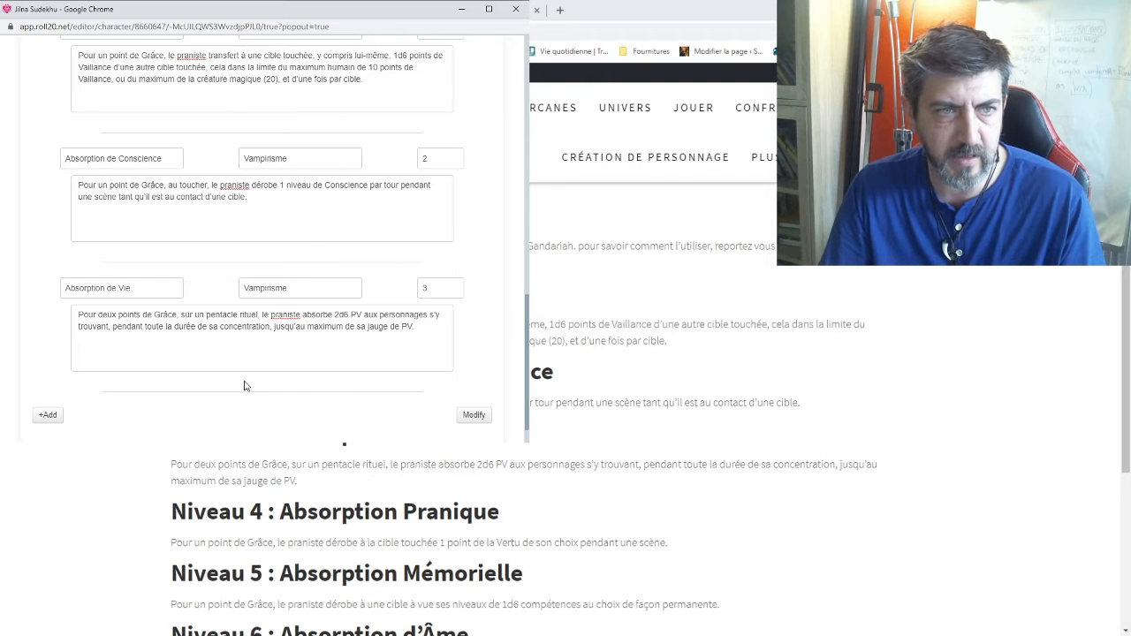
left_click(656, 300)
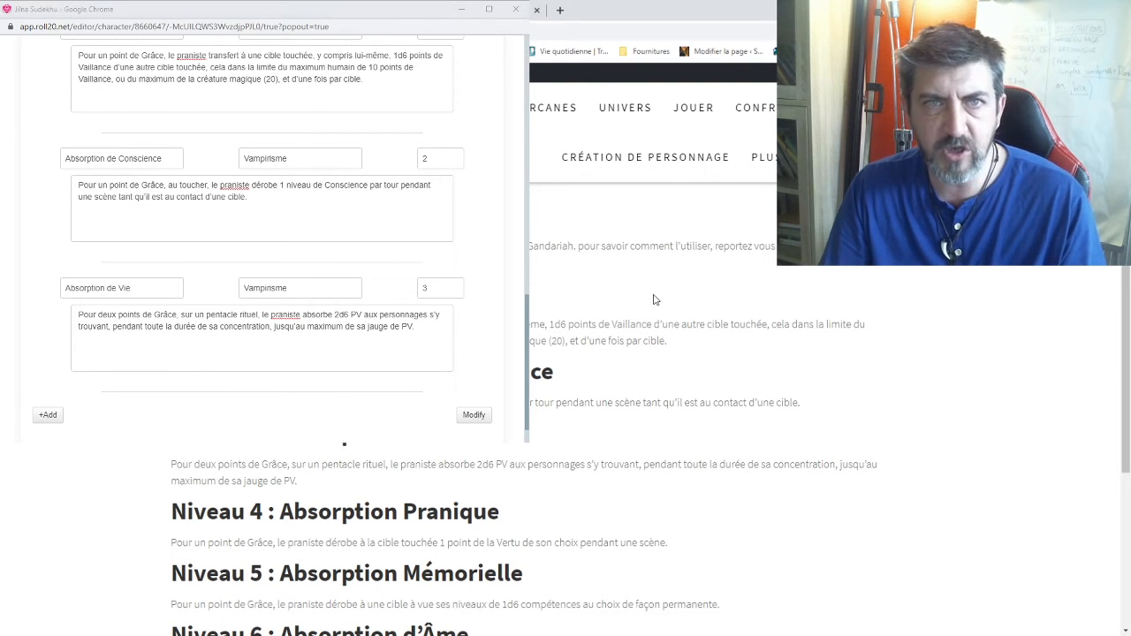
key("ctrl+w")
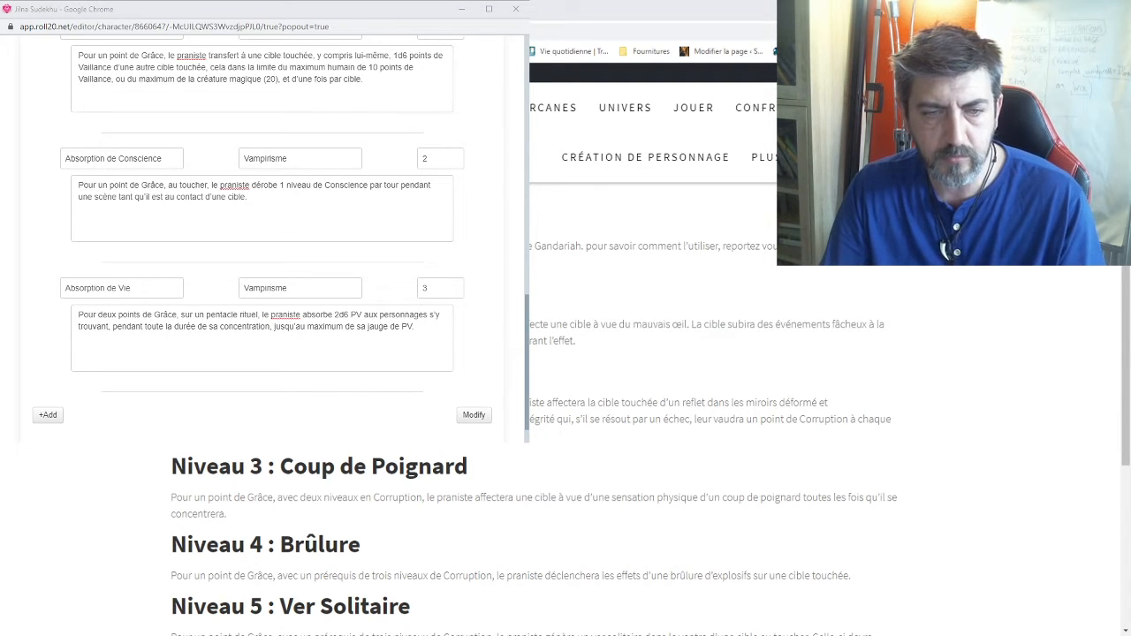
Step: Add an enchantment named "Mauvais Œil" with the sphere Malédictions and level 1
left_click(47, 415)
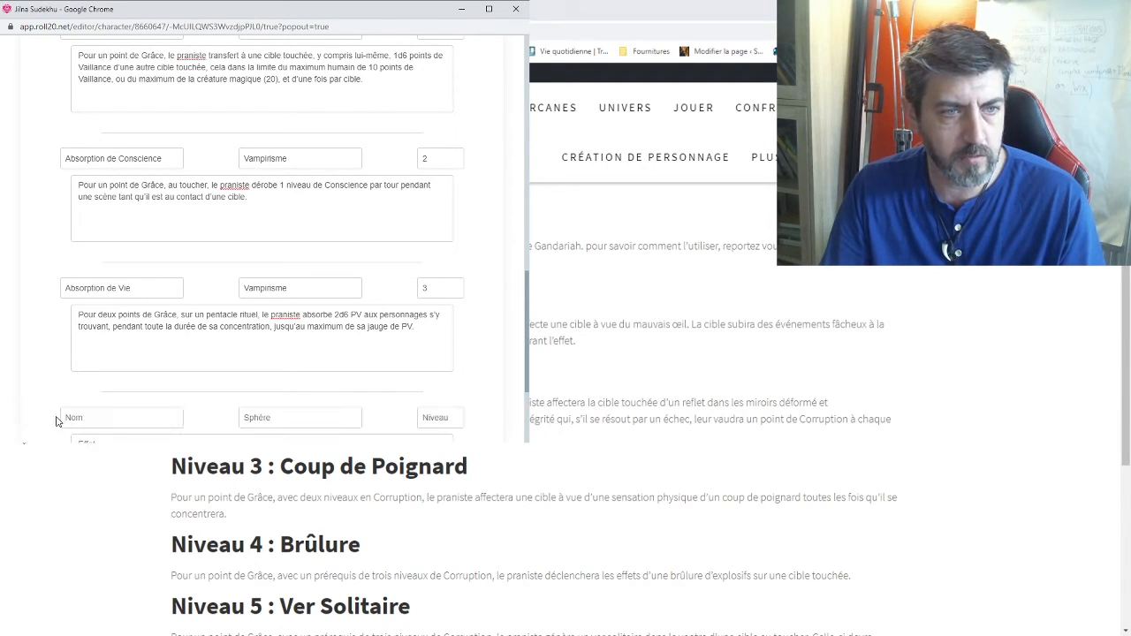
scroll(109, 393, "down", 2)
left_click(79, 299)
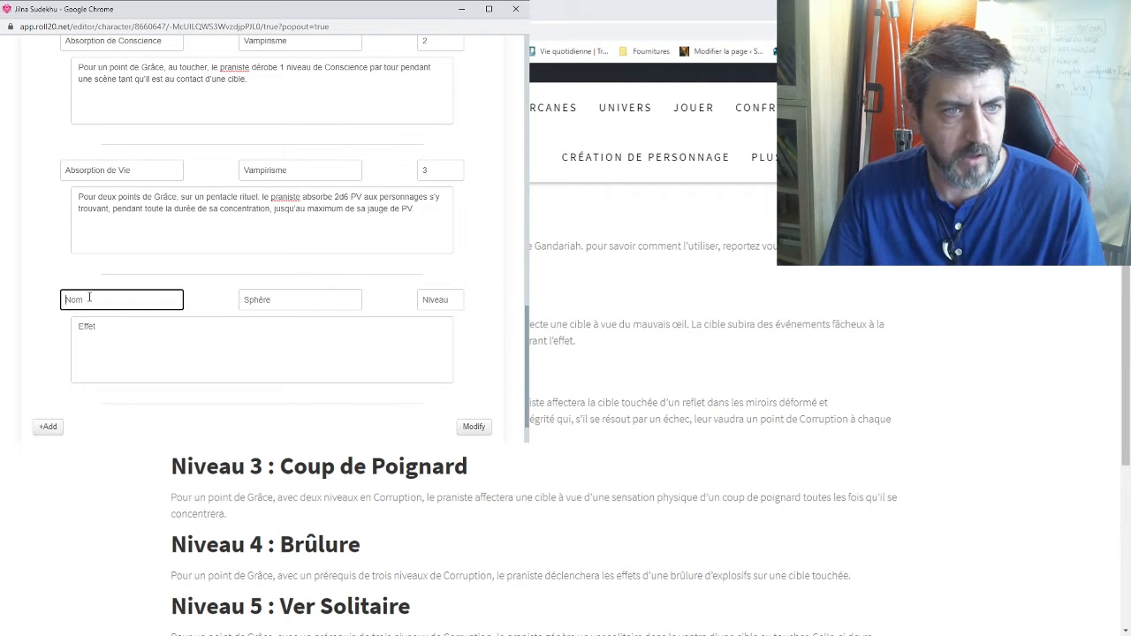
type("Mauvais Œil")
left_click(259, 299)
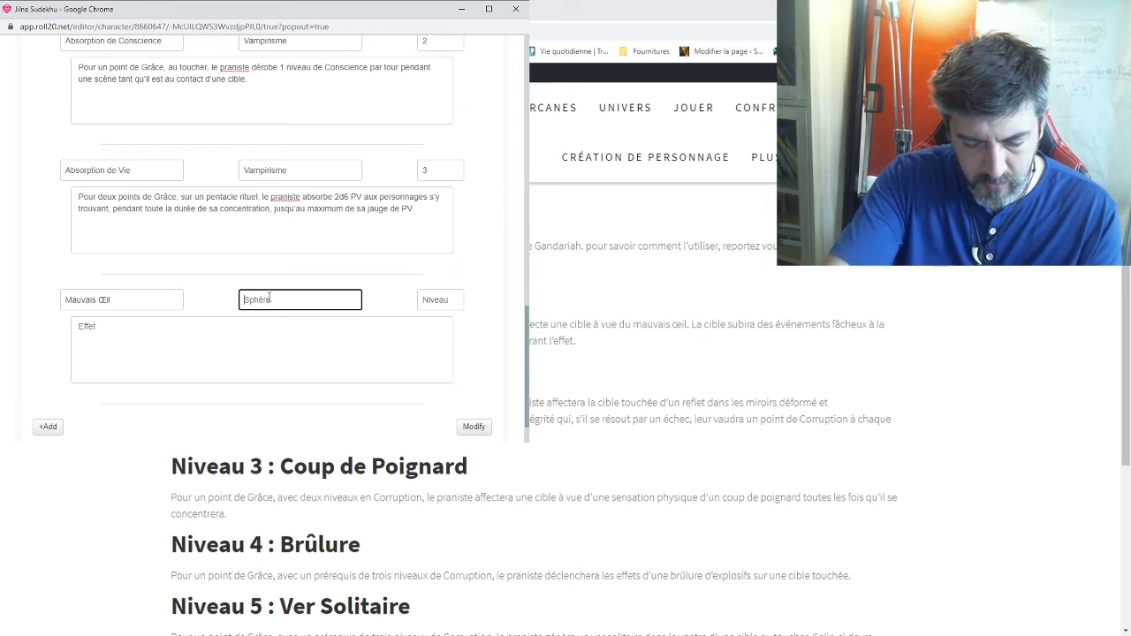
type("Malé")
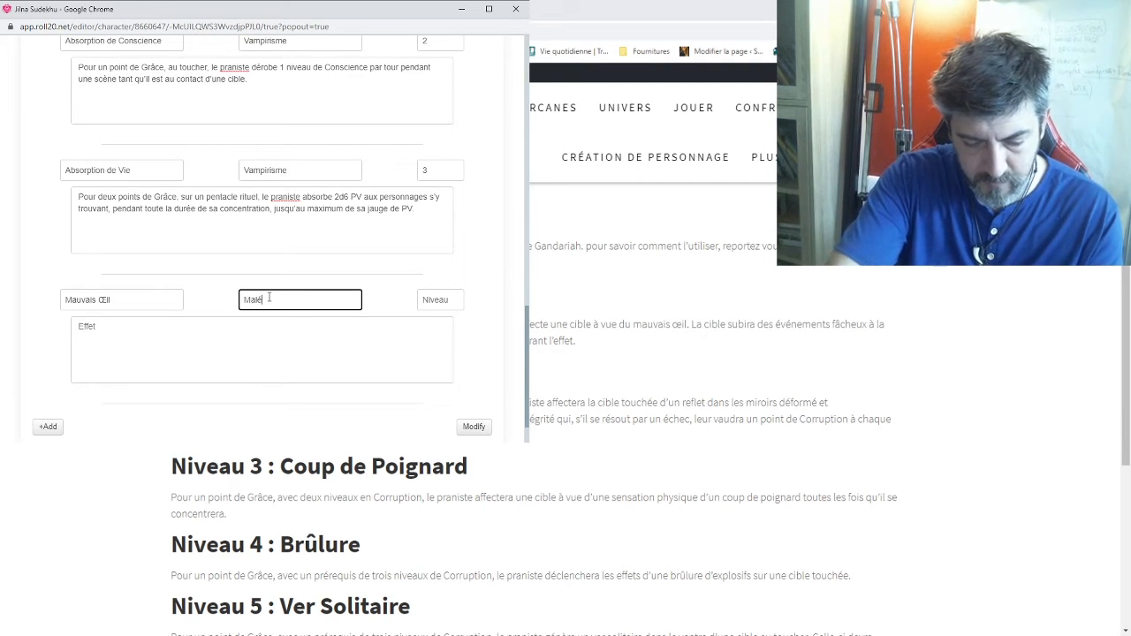
type("dictions")
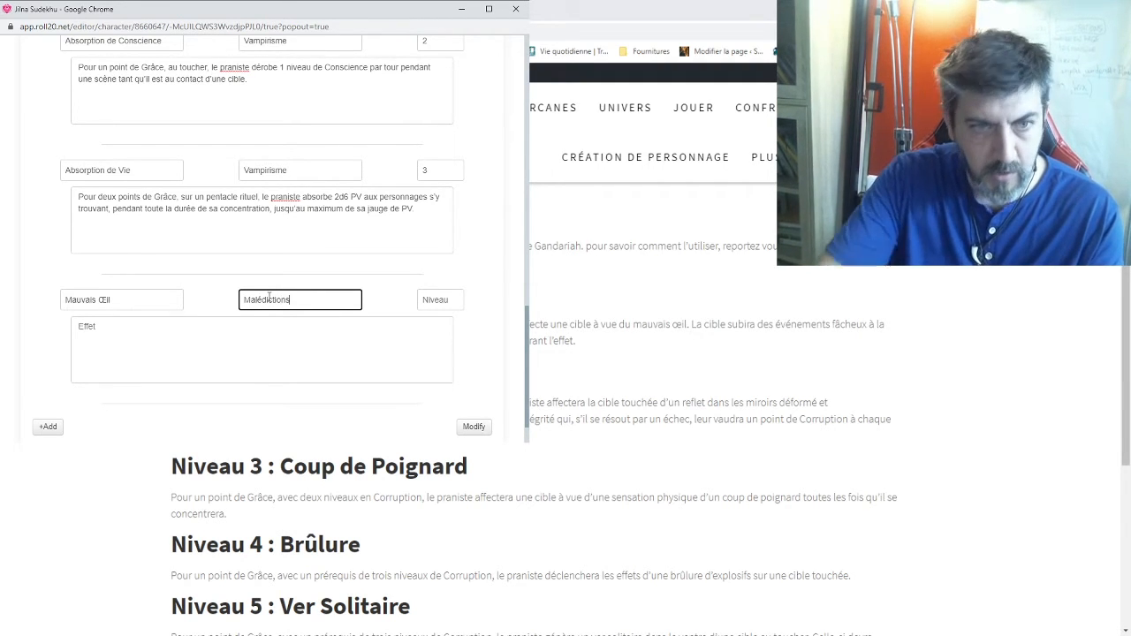
left_click(428, 298)
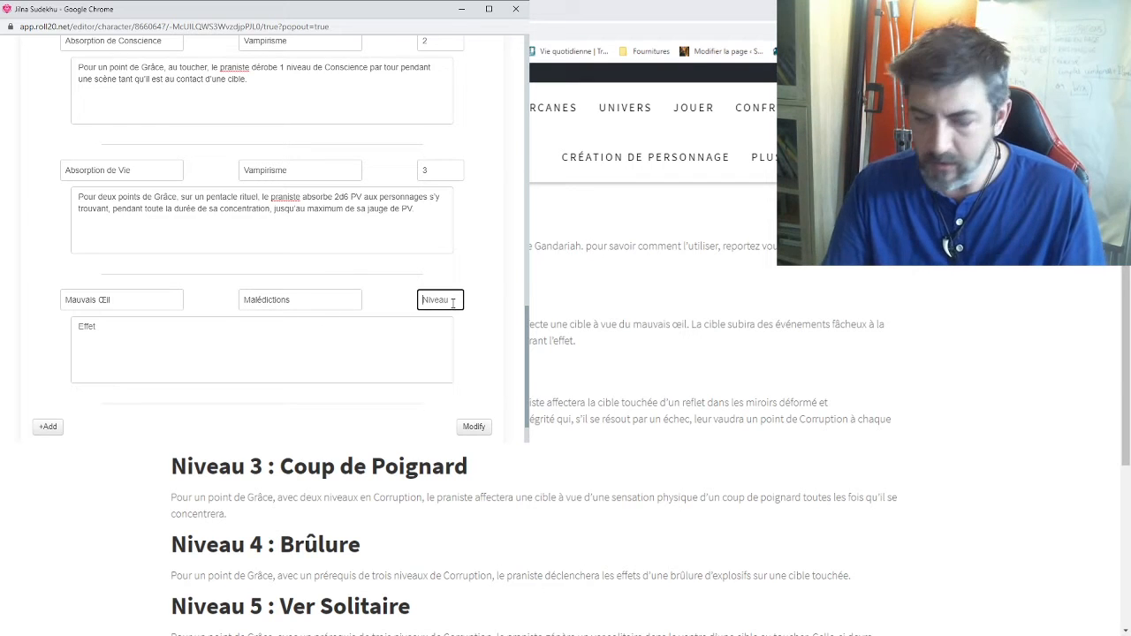
type("1")
Step: Add another enchantment below Mauvais Œil, reusing the sphere Malédictions and setting its level to 2
left_click(47, 427)
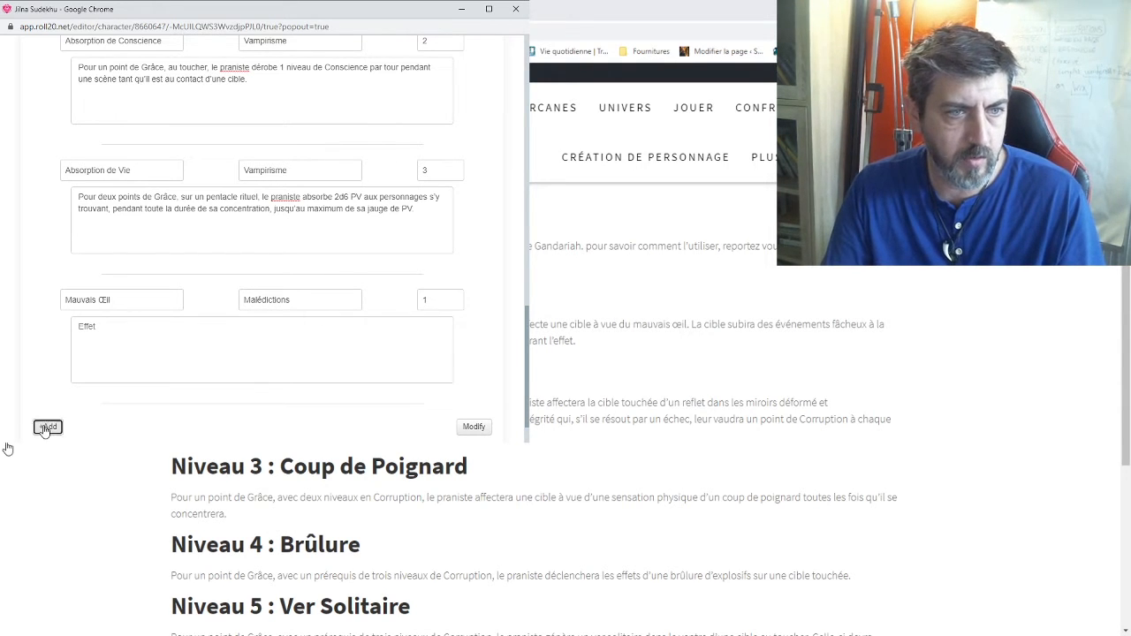
scroll(94, 342, "down", 1)
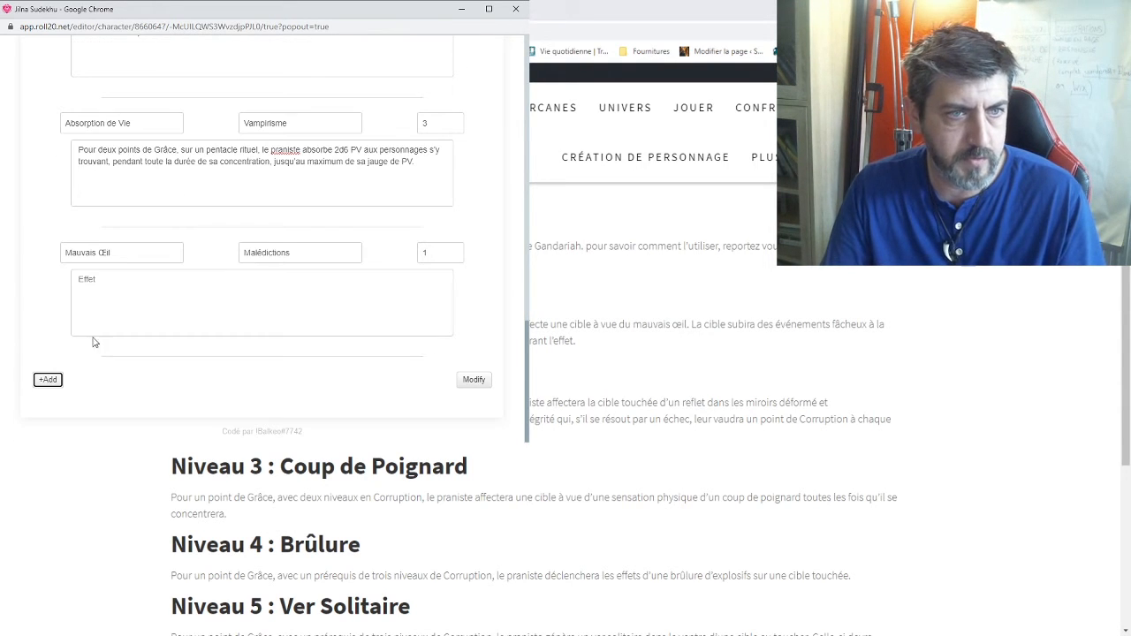
left_click(46, 379)
scroll(217, 328, "down", 1)
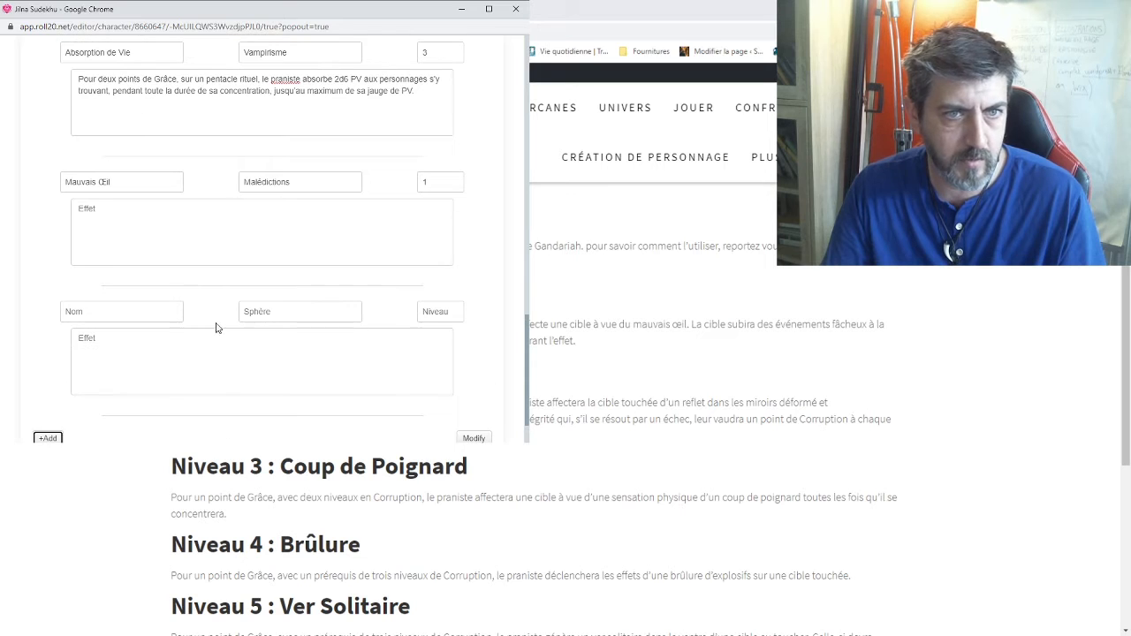
double_click(303, 181)
key("ctrl+c")
left_click(308, 309)
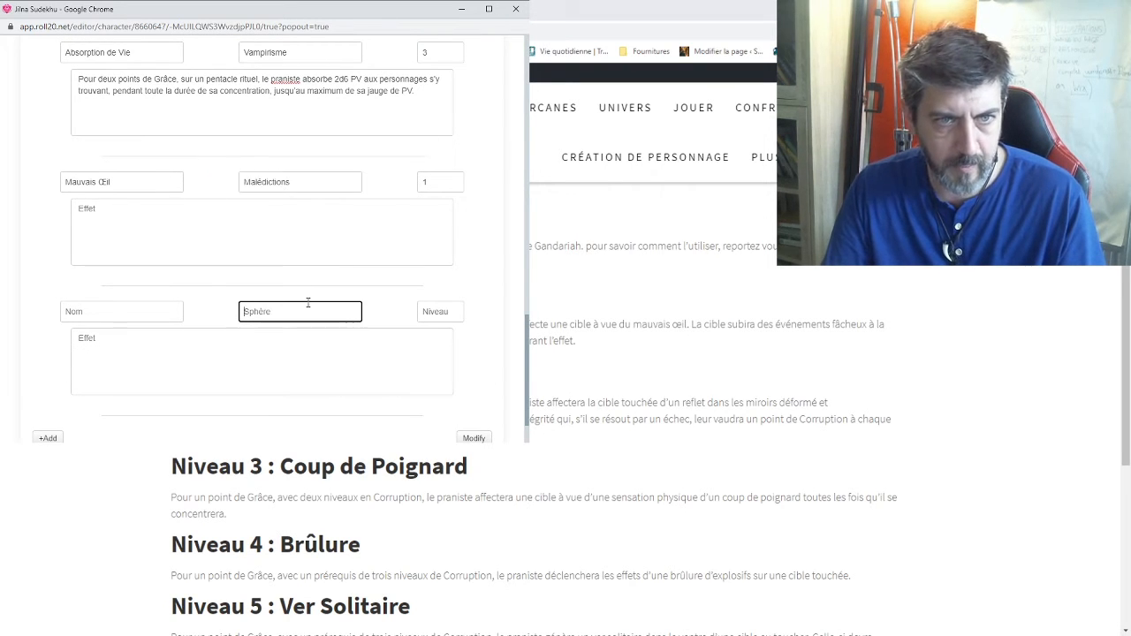
key("ctrl+v")
left_click(450, 311)
type("2")
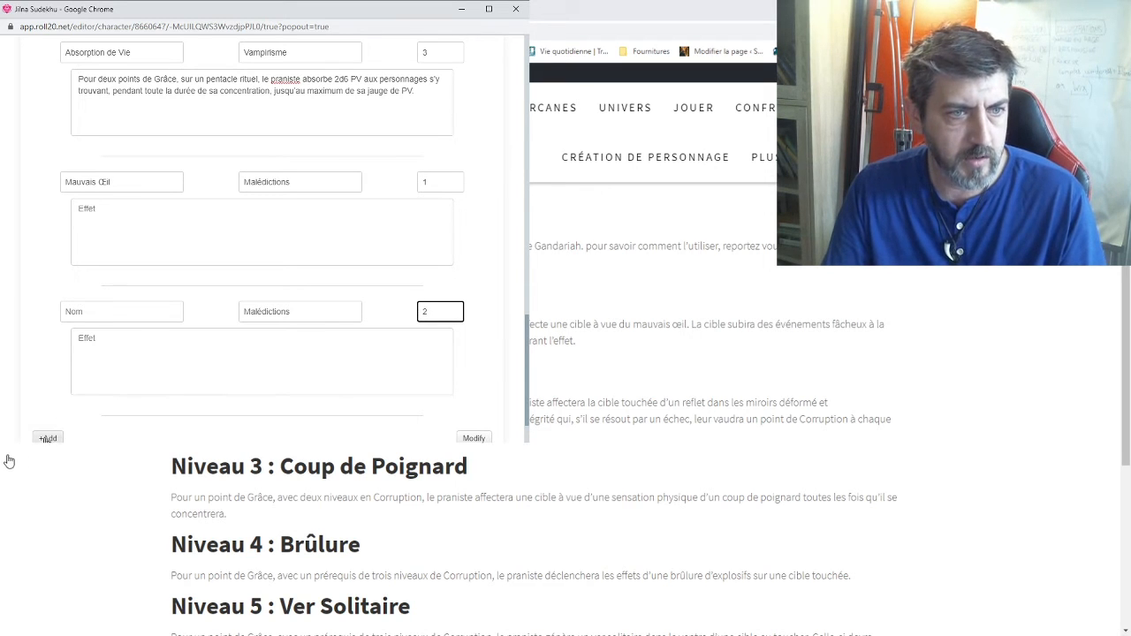
Step: Add a further unnamed enchantment with the sphere Malédictions and level 3
left_click(48, 437)
scroll(177, 371, "down", 1)
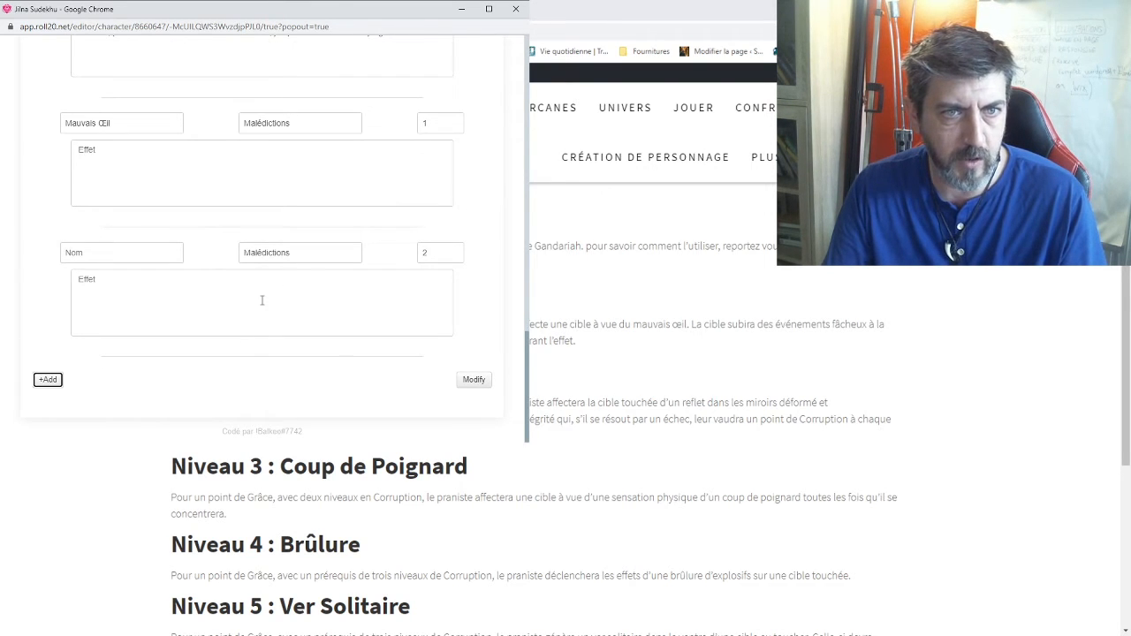
left_click(48, 380)
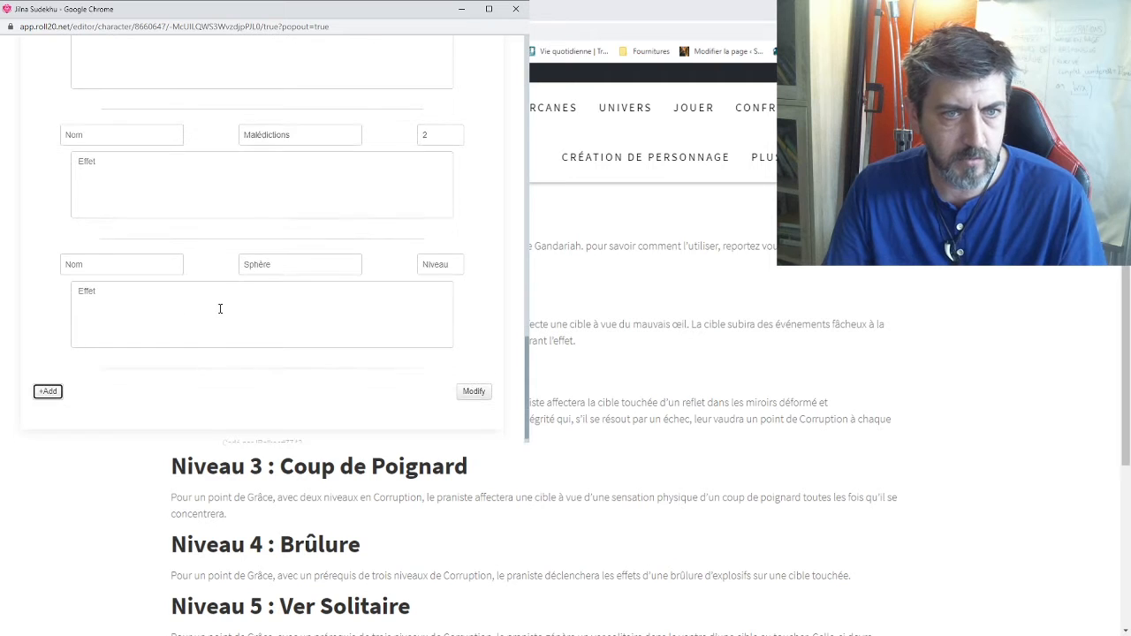
left_click(282, 252)
key("ctrl+v")
left_click(437, 253)
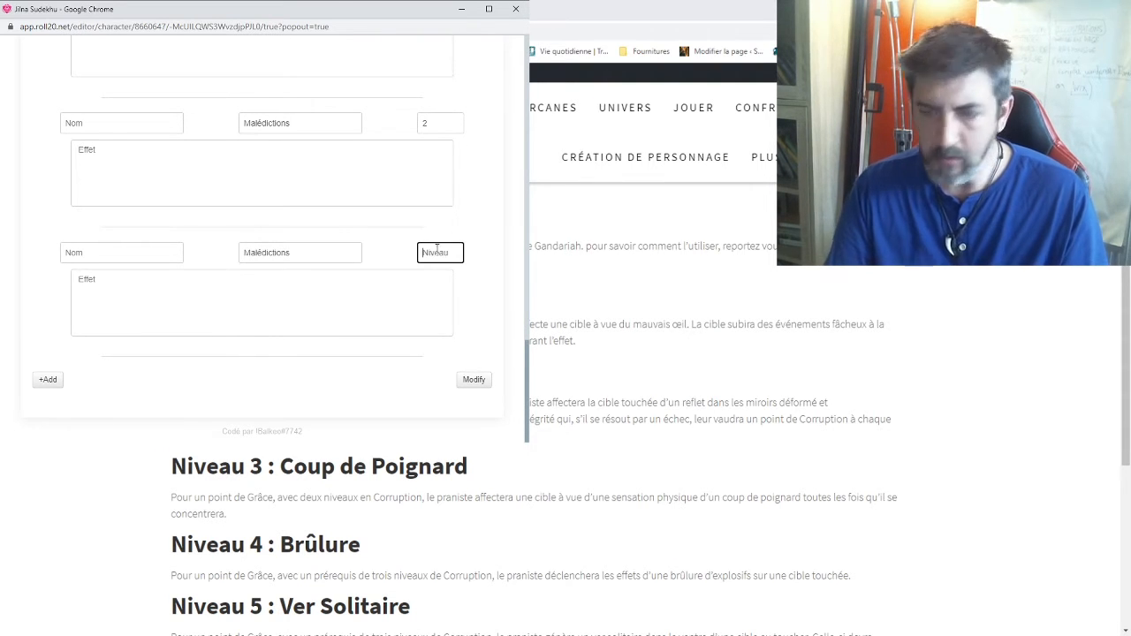
type("3")
key("BackSpace")
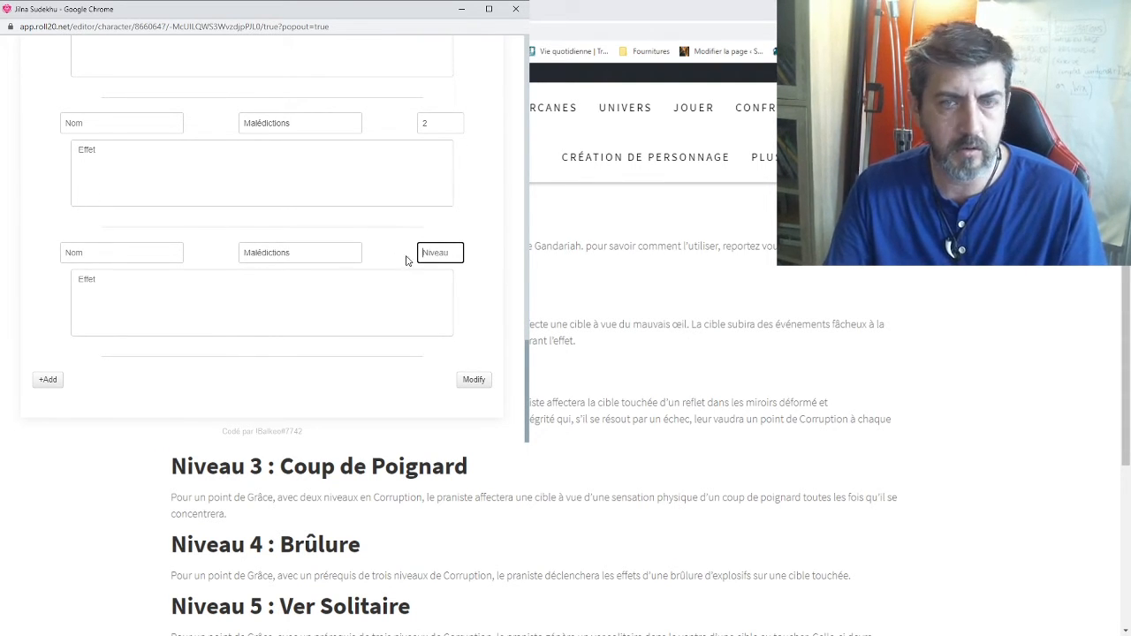
type("3")
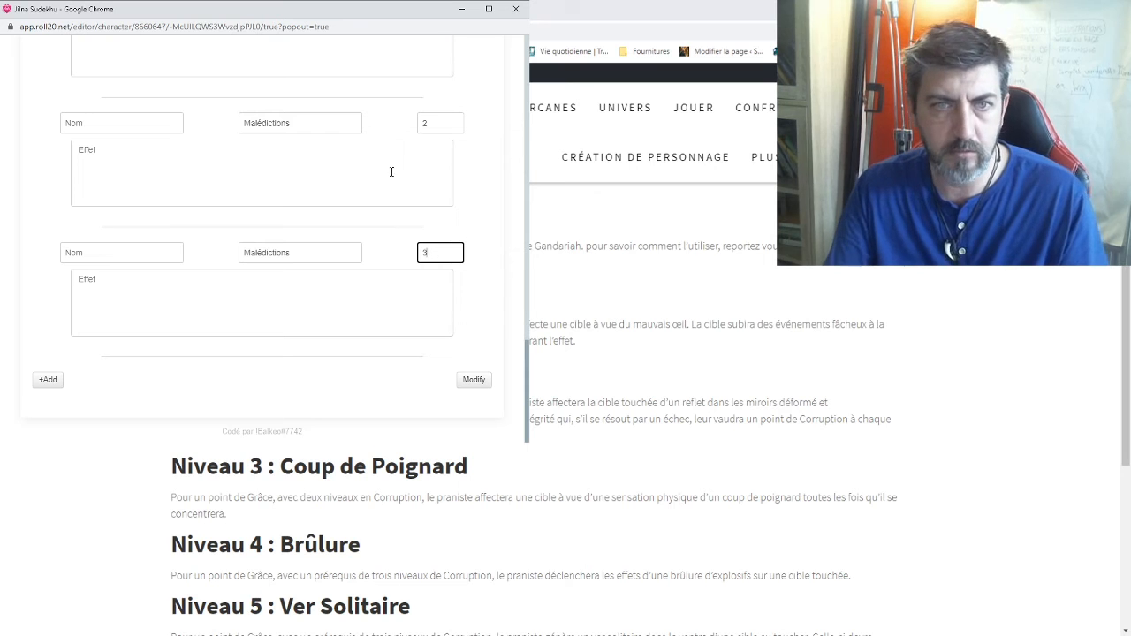
left_click(27, 236)
Step: Copy the Mauvais Œil effect description from the Malédictions page into the effect of the Mauvais Œil enchantment
scroll(28, 237, "up", 2)
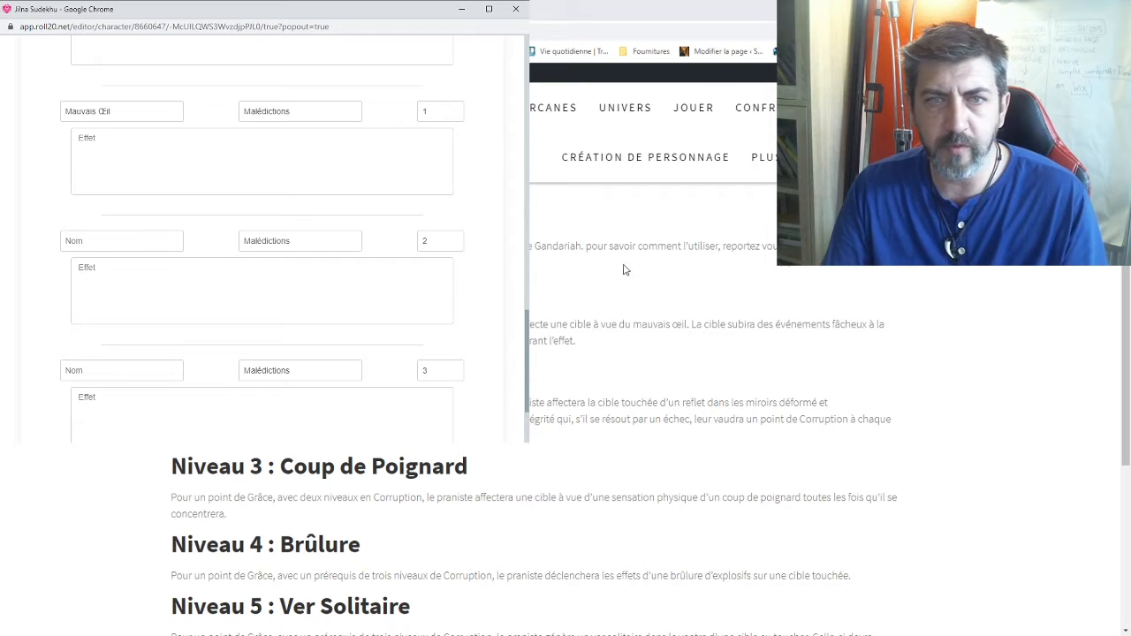
left_click(595, 282)
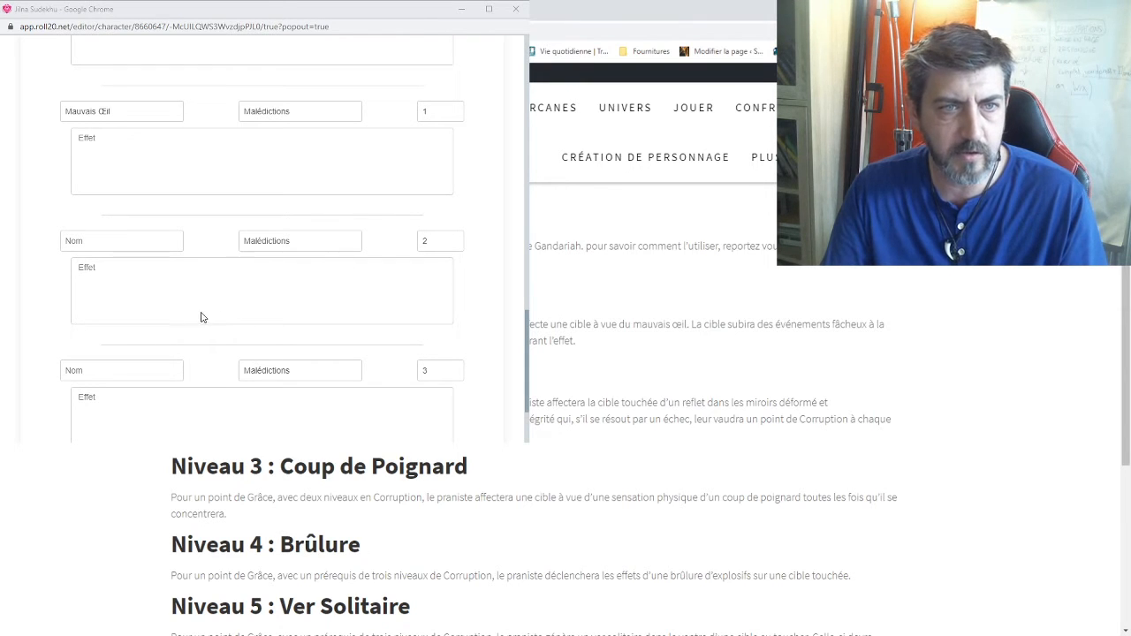
left_click_drag(531, 323, 579, 343)
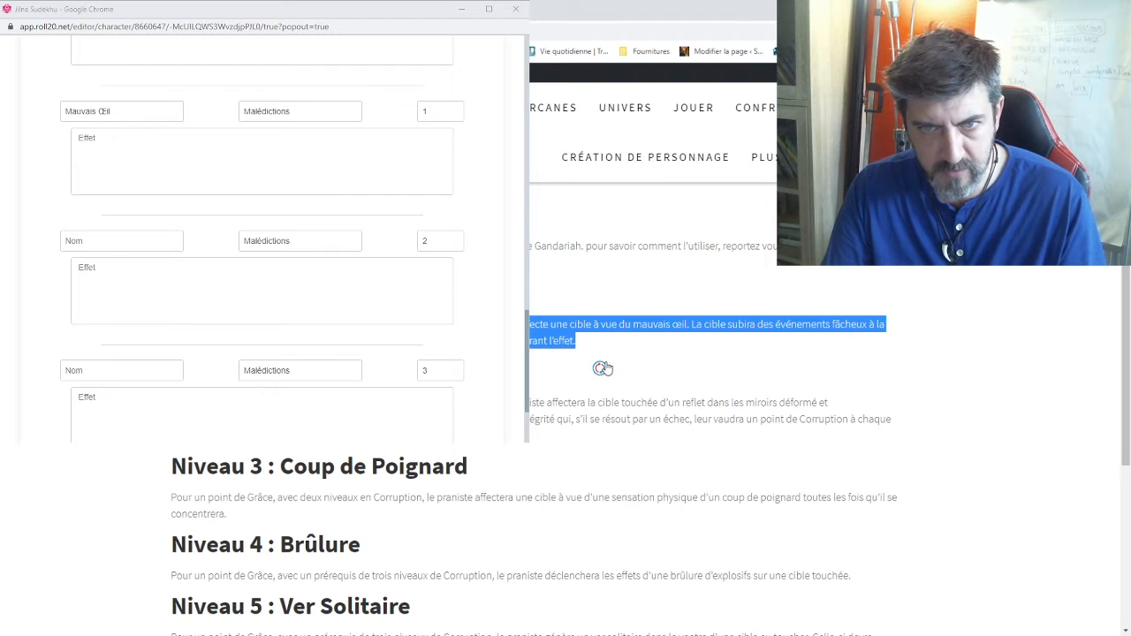
left_click(551, 635)
left_click(367, 439)
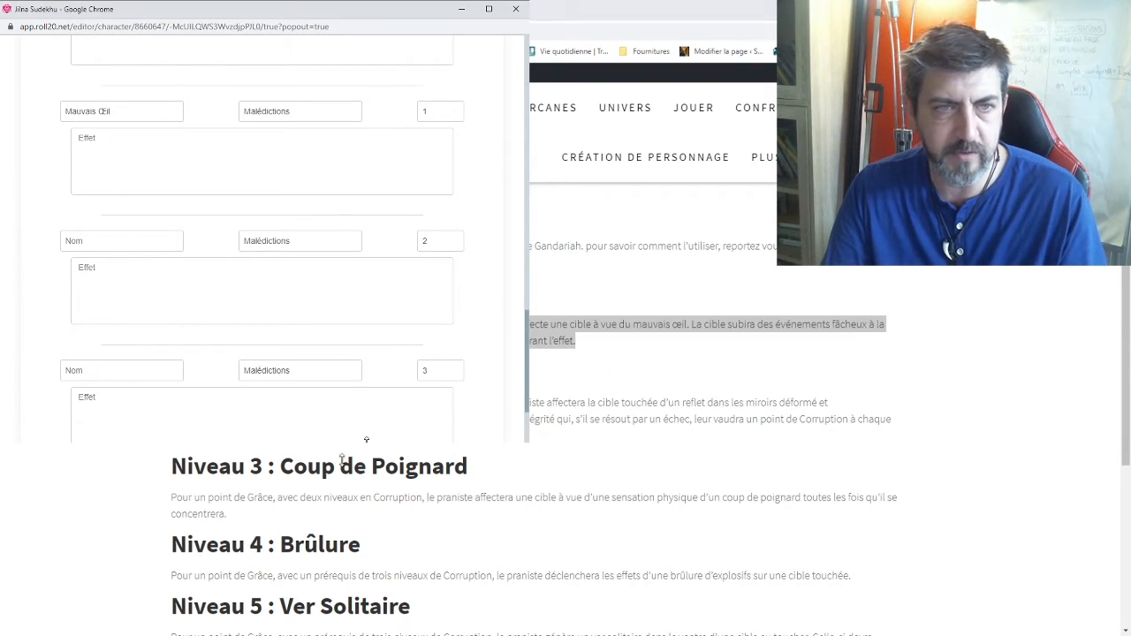
left_click(143, 147)
type("Pour un point de Grâce, avec un niveau de Corruption en prérequis, le praniste affecte une cible à vue du mauvais œil. La cible subira des événements fâcheux à la discrétion du Conteur pendant une partie, et subira un malus de 3 en Habileté durant l'effet.")
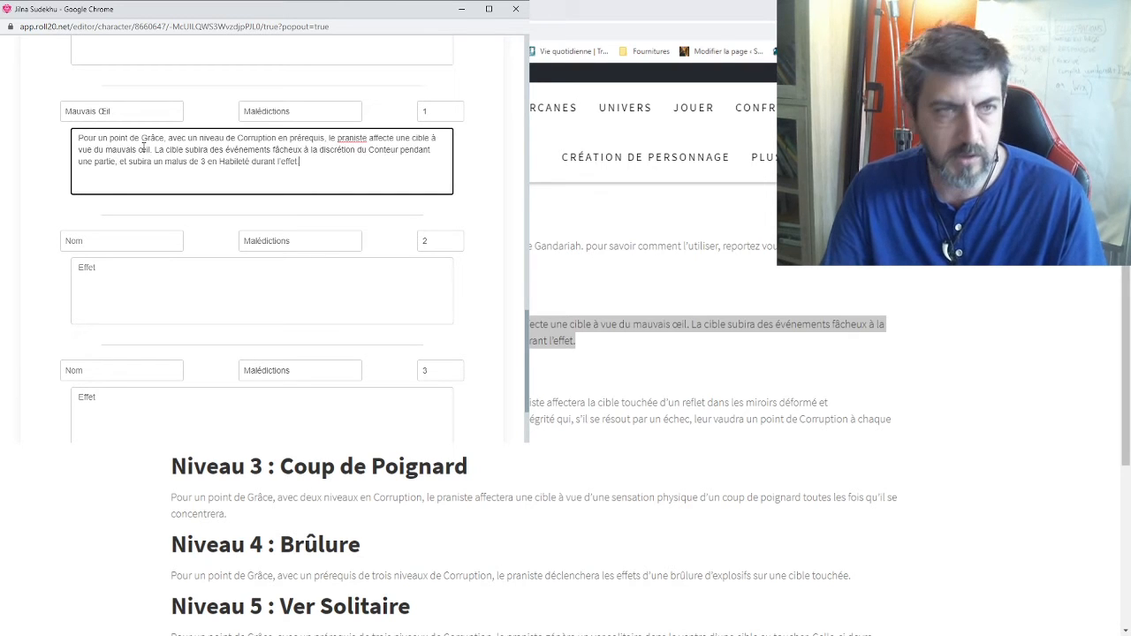
Step: Copy the level 2 curse description from the website into the effect of the level 2 Malédictions enchantment
left_click(593, 354)
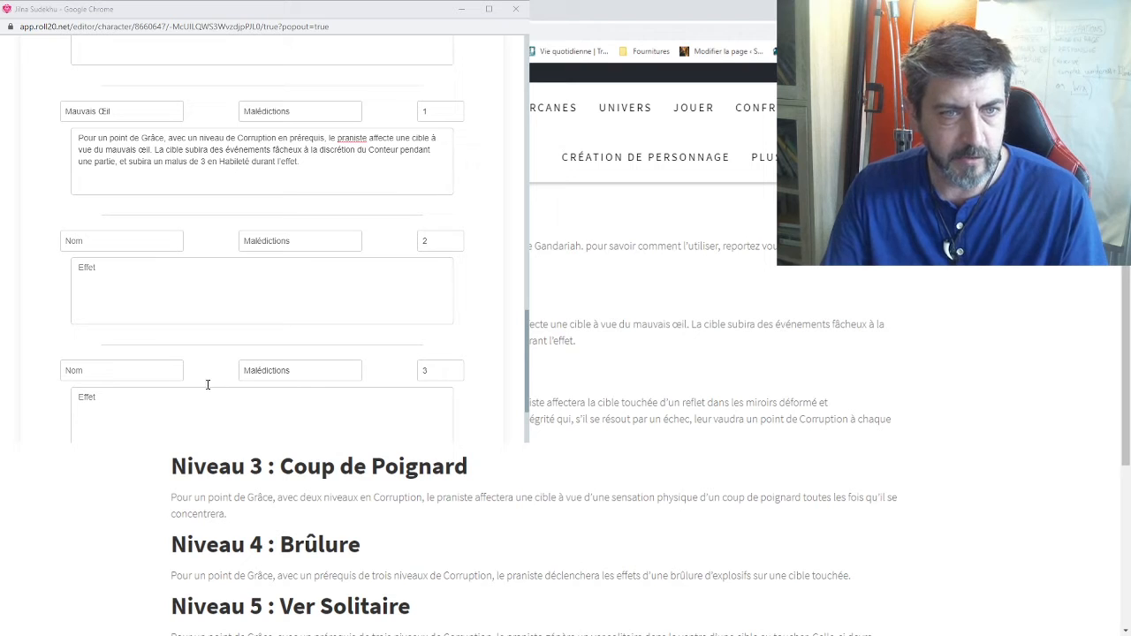
triple_click(280, 422)
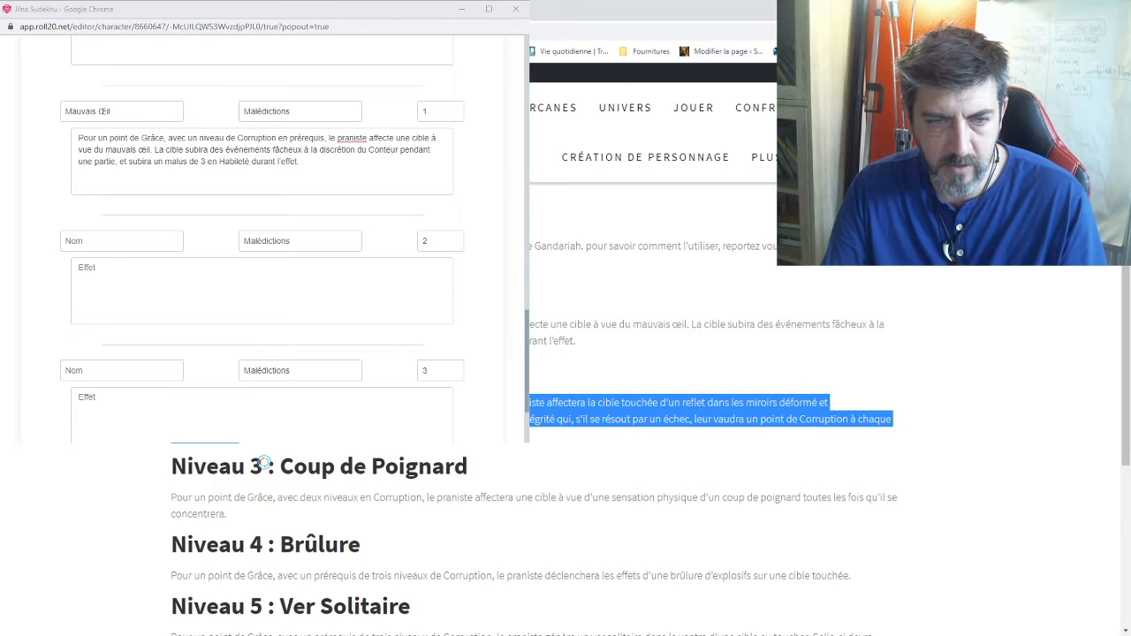
key("alt+Tab")
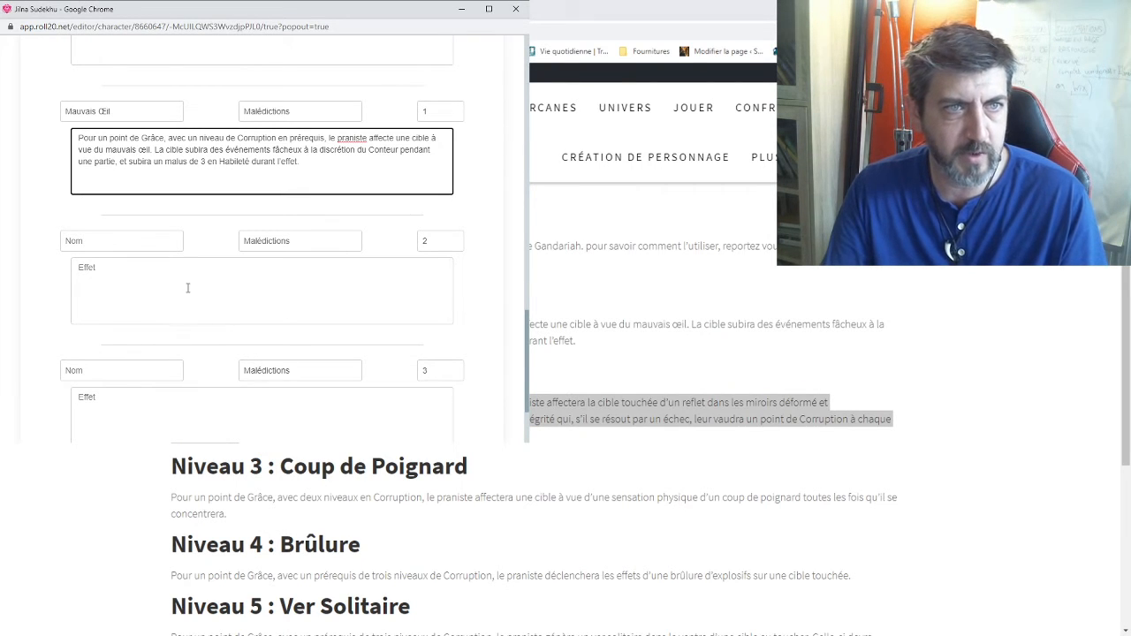
left_click(177, 272)
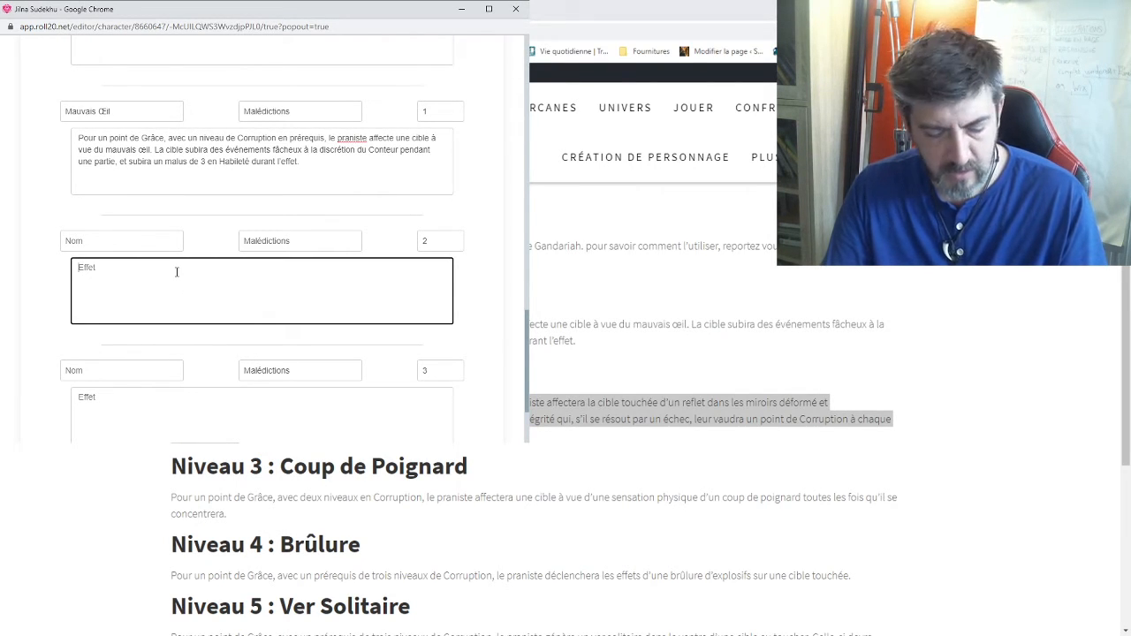
type("Pour un point de Grâce, avec un prérequis de deux niveaux de Corruption, le praniste affectera la cible touchée d'un reflet dans les miroirs déformé et monstrueusement ignoble, nécessitant de chaque personne le voyant un jet d'intégrité qui, s'il se résout par un échec, leur vaudra un point de Corruption à chaque contemplation.")
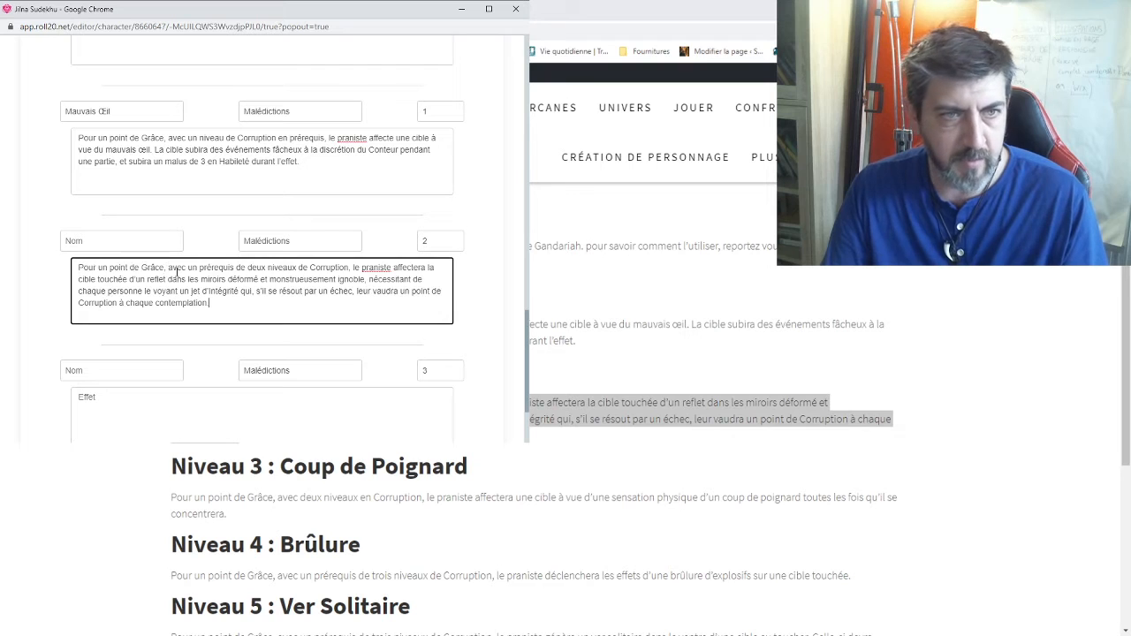
Step: Name the level 2 Malédictions enchantment "Reflet Monstrueux", copying the title from the website
left_click(137, 241)
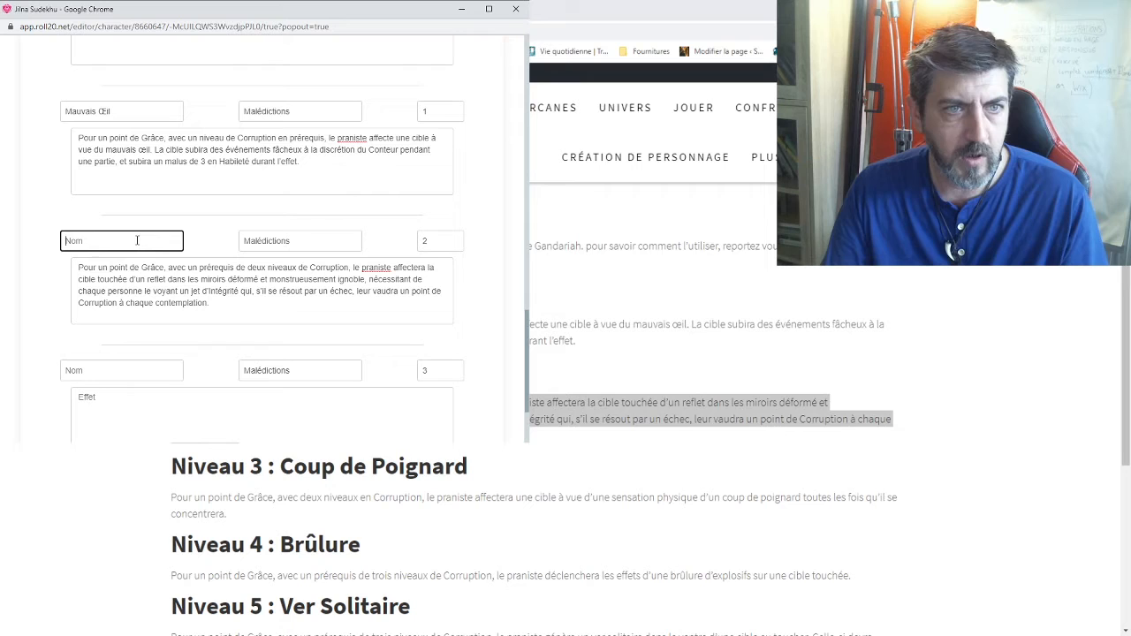
left_click(693, 352)
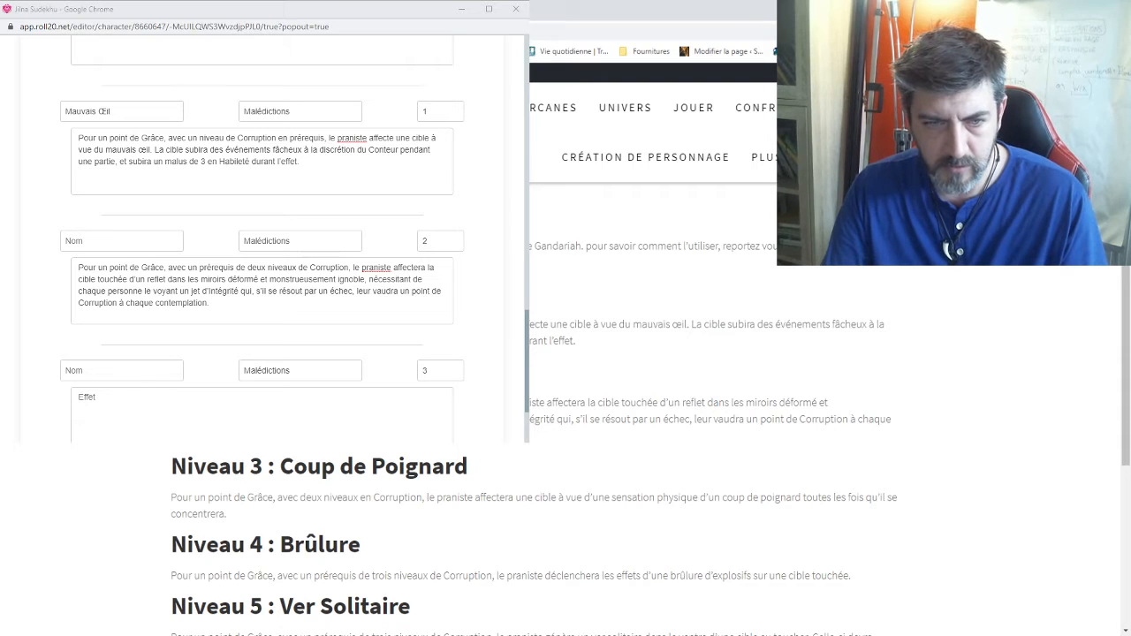
key("alt+Tab")
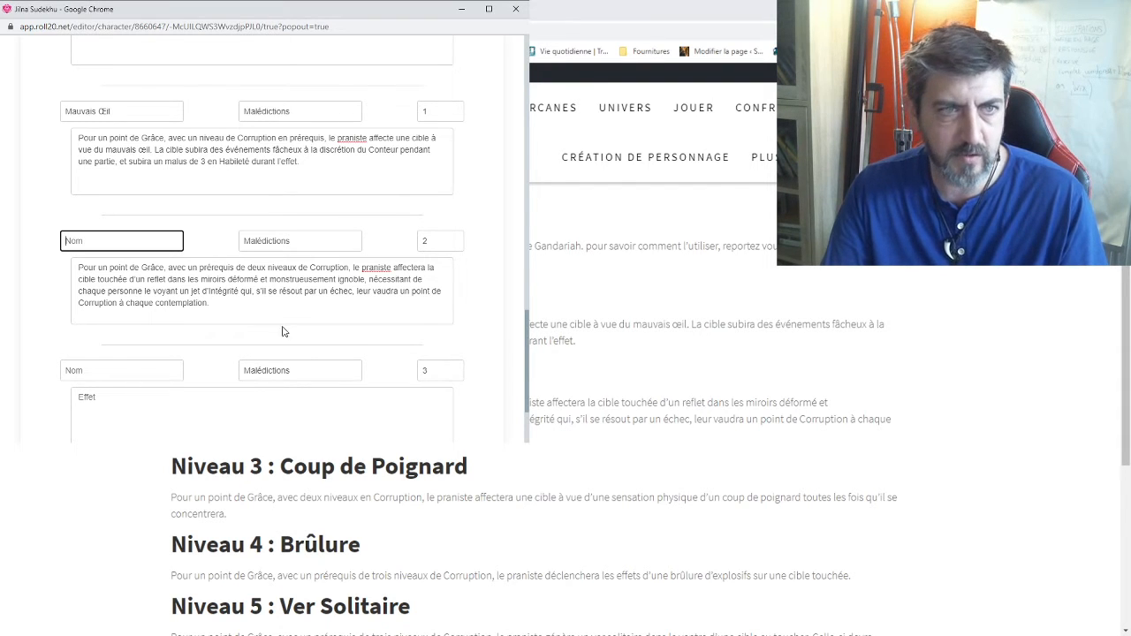
type("Reflet Monstrueux")
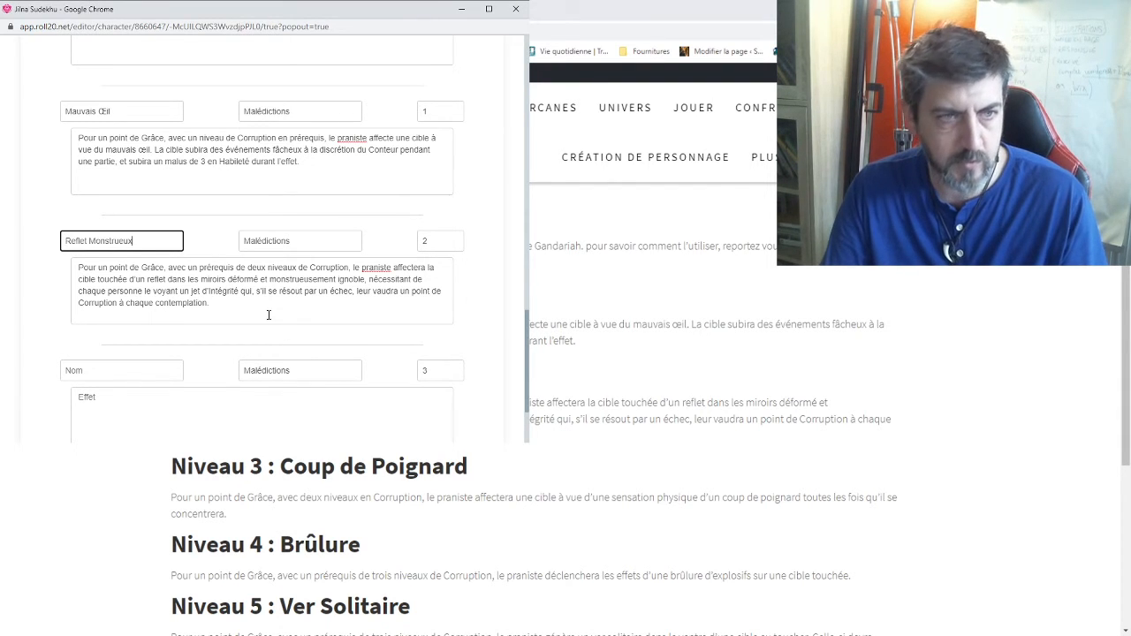
left_click(213, 352)
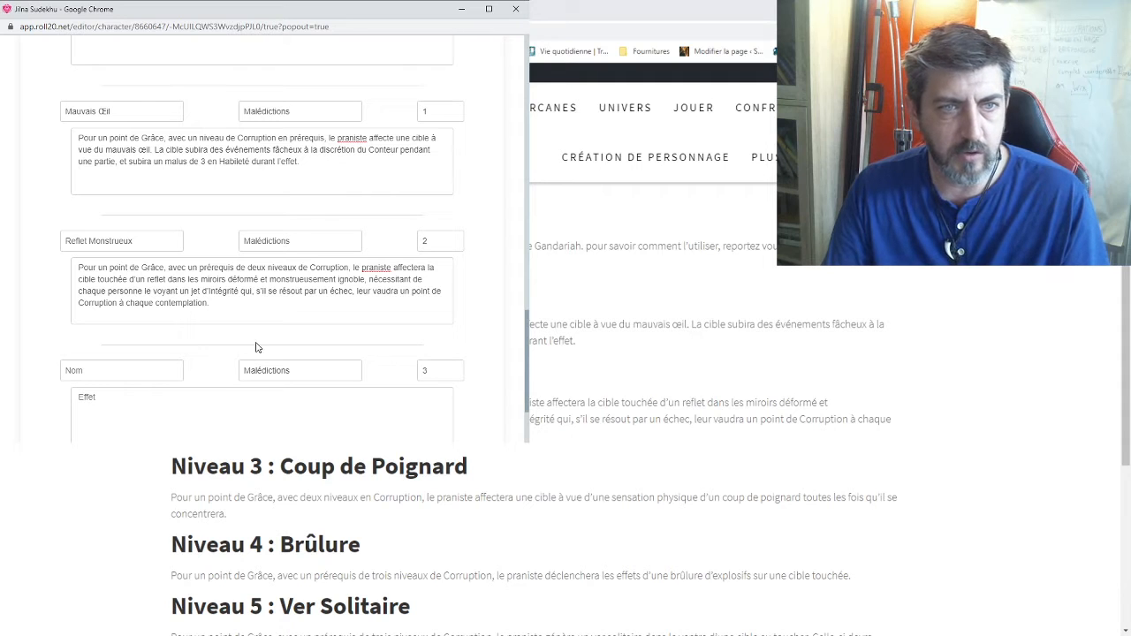
Step: Name the level 3 Malédictions enchantment "Coup de Poignard", copying the title from the website
left_click(569, 443)
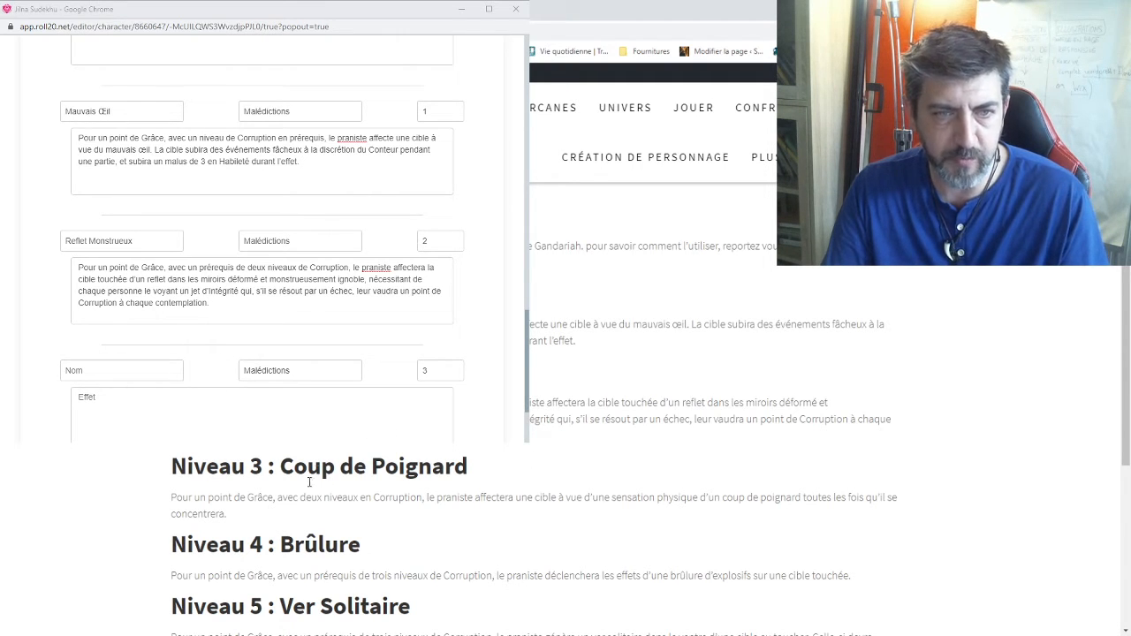
left_click_drag(281, 469, 468, 467)
key("ctrl+c")
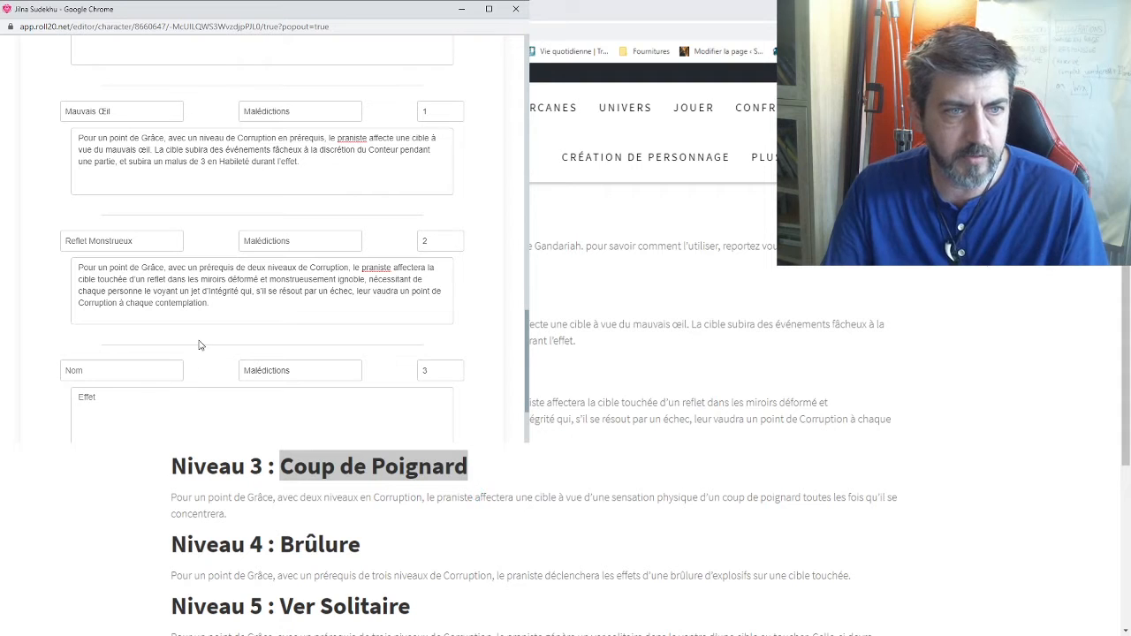
scroll(200, 344, "down", 2)
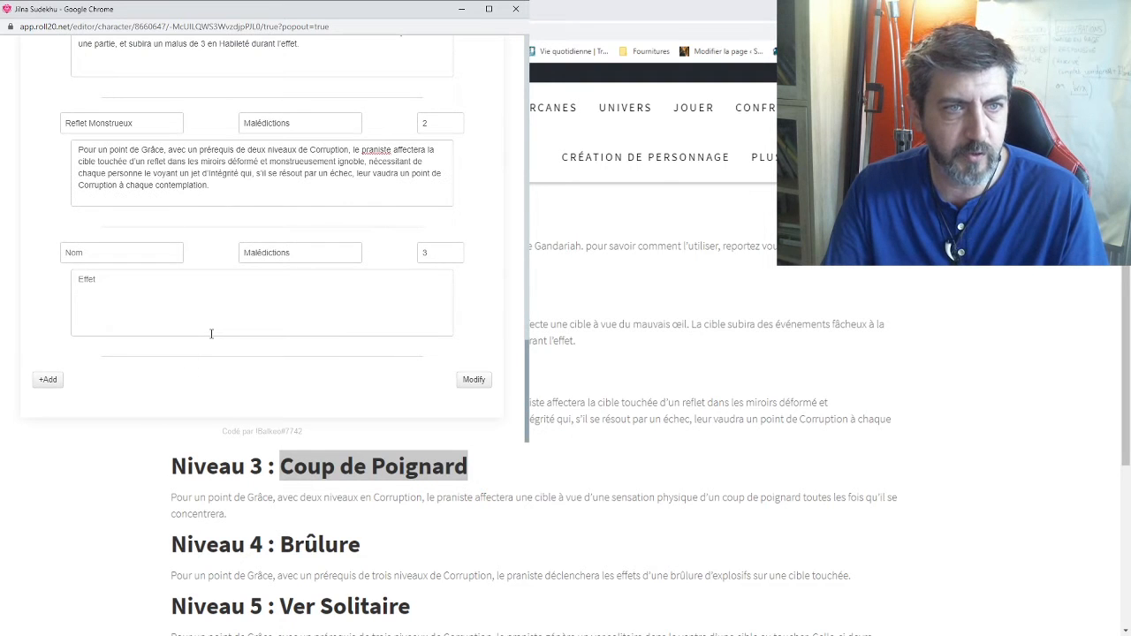
left_click(118, 254)
key("ctrl+v")
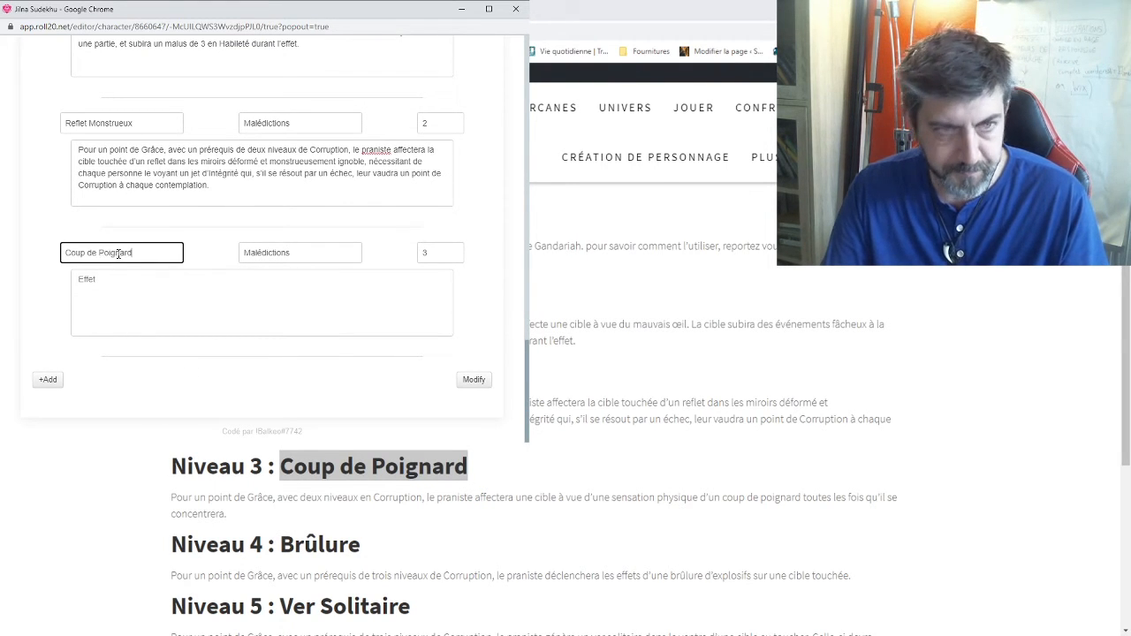
Step: Copy the Coup de Poignard description from the website into the effect of the level 3 Malédictions enchantment
left_click(555, 352)
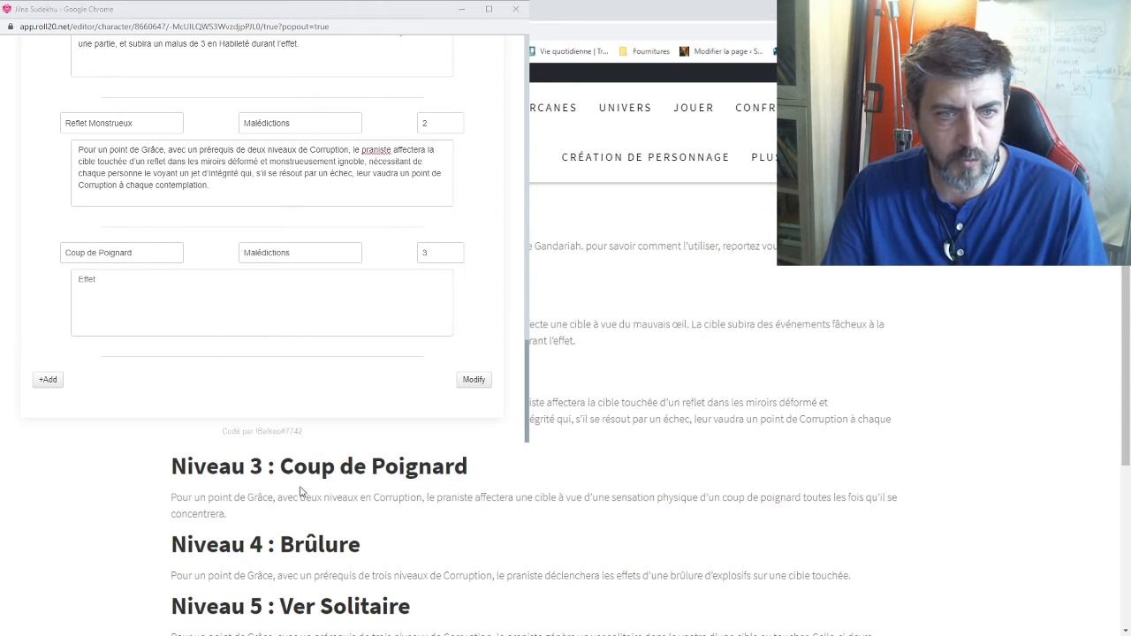
left_click_drag(172, 499, 246, 516)
key("ctrl+c")
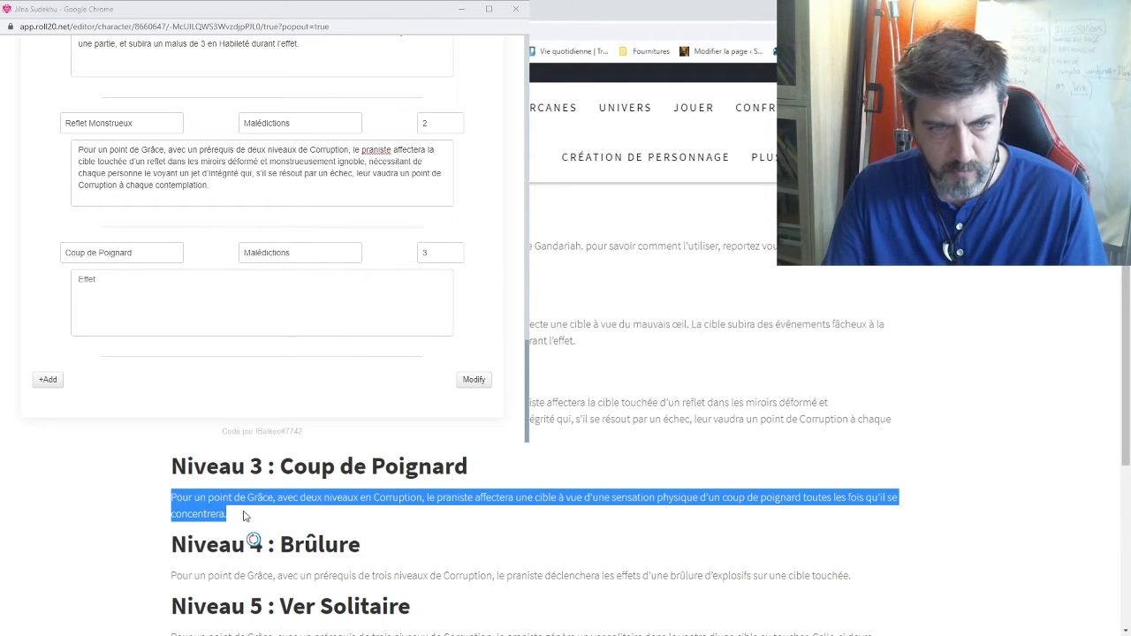
left_click(384, 634)
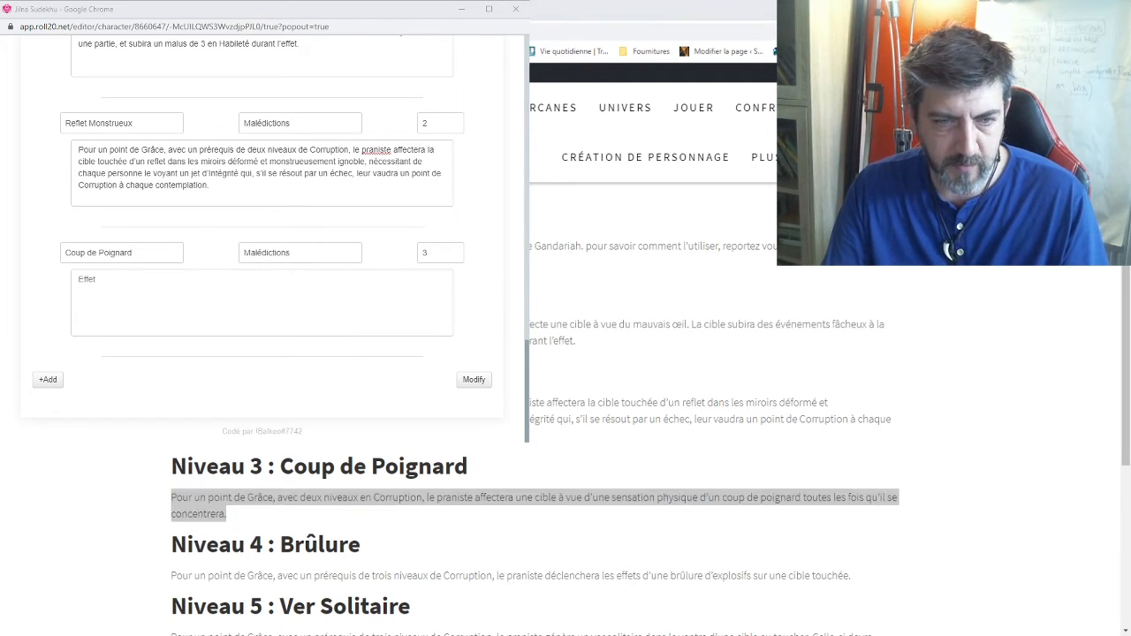
left_click(384, 634)
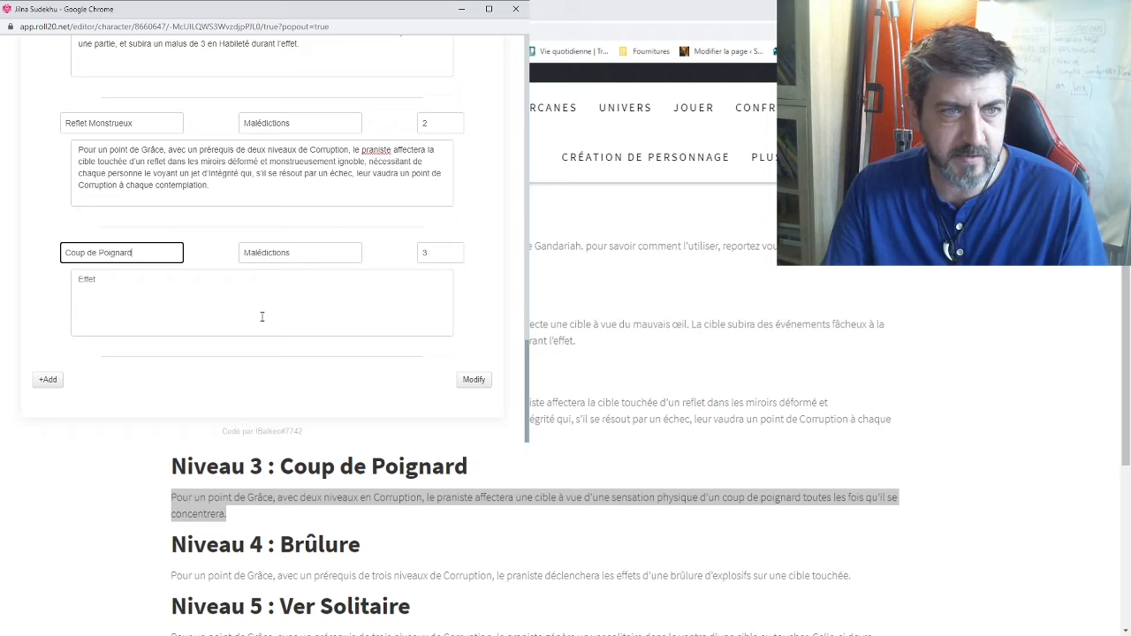
left_click(162, 294)
key("ctrl+v")
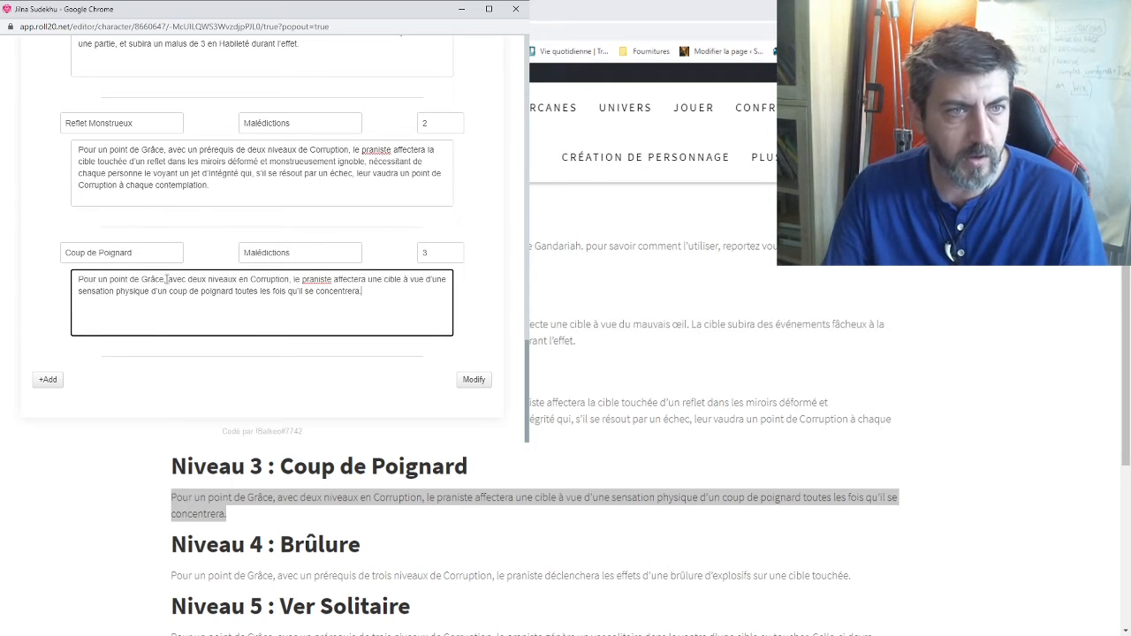
left_click(56, 297)
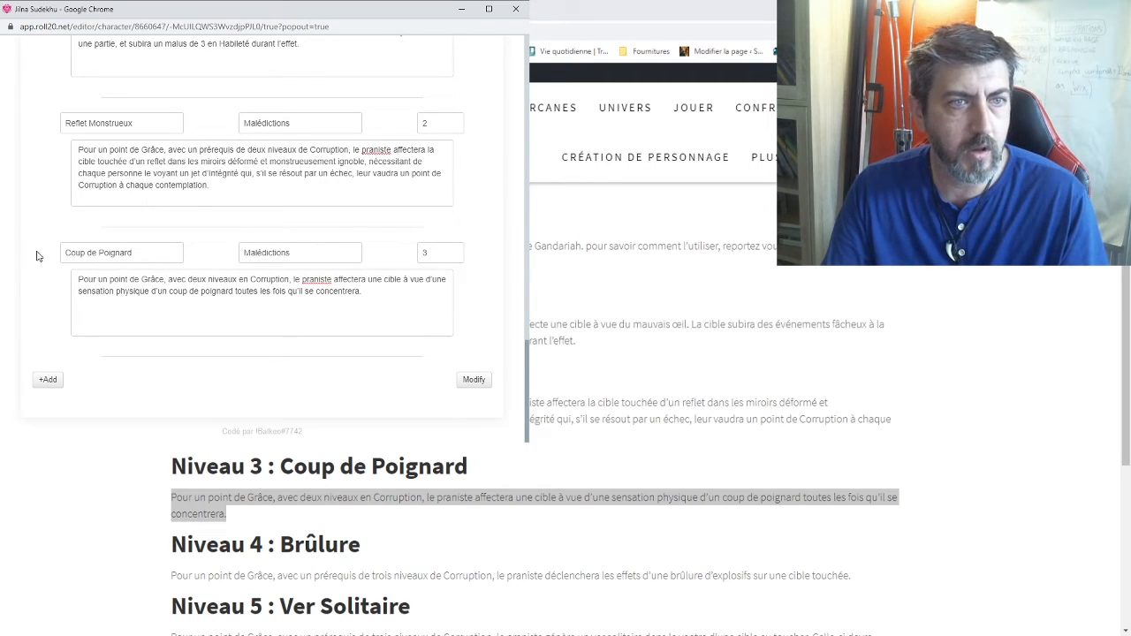
Step: Review the completed list of Vitalité, Vampirisme and Malédictions enchantments on the character sheet
scroll(36, 256, "up", 10)
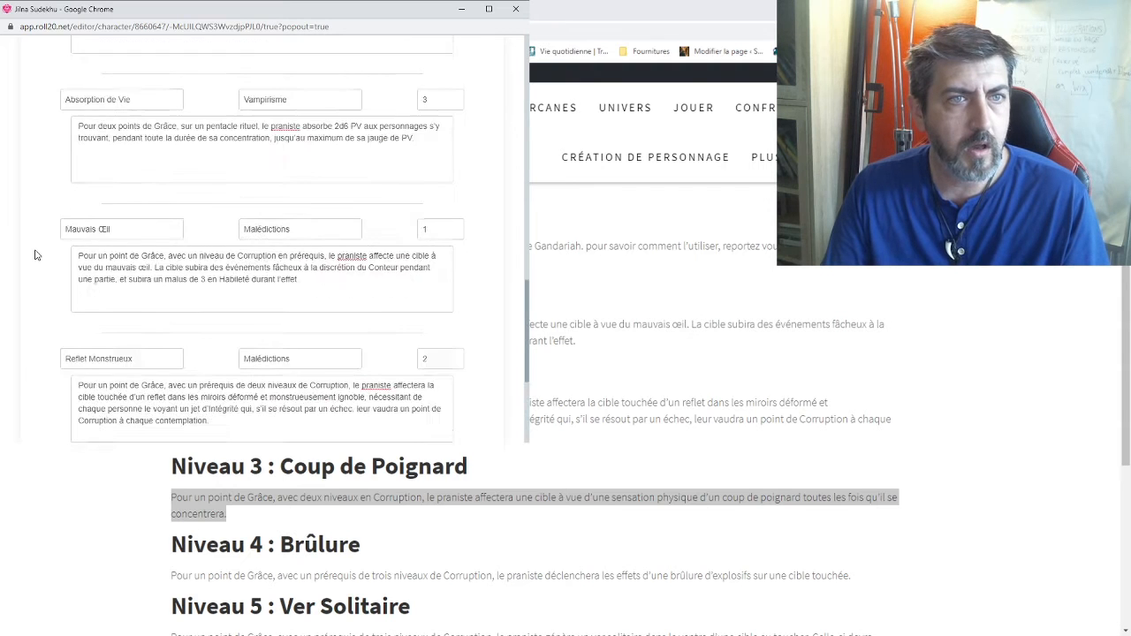
scroll(36, 255, "down", 10)
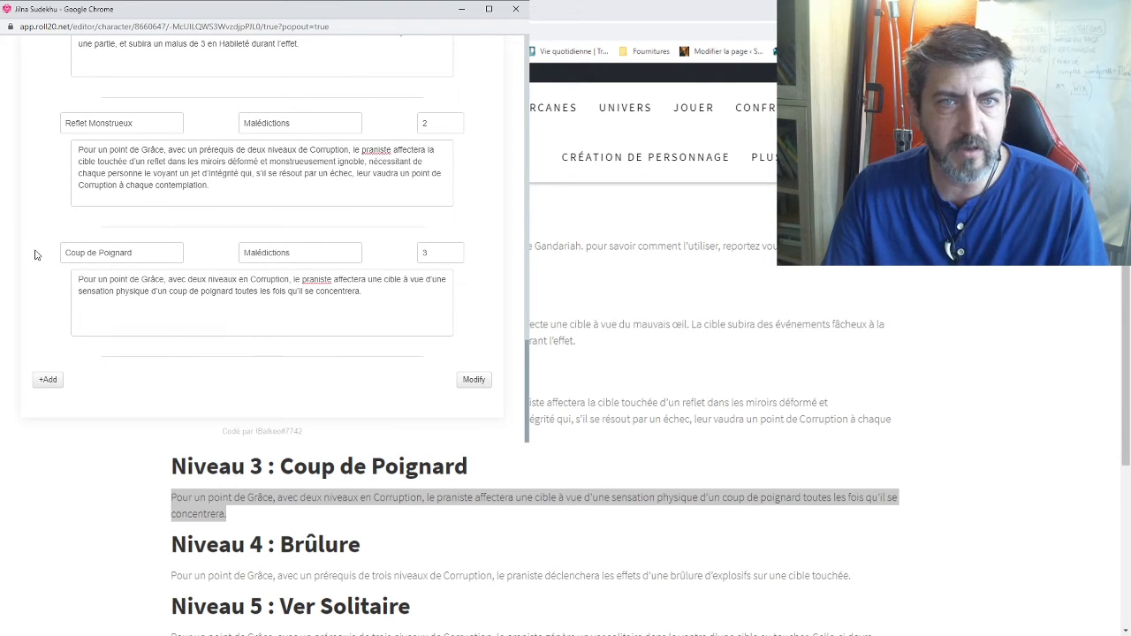
scroll(35, 256, "up", 10)
scroll(35, 256, "up", 6)
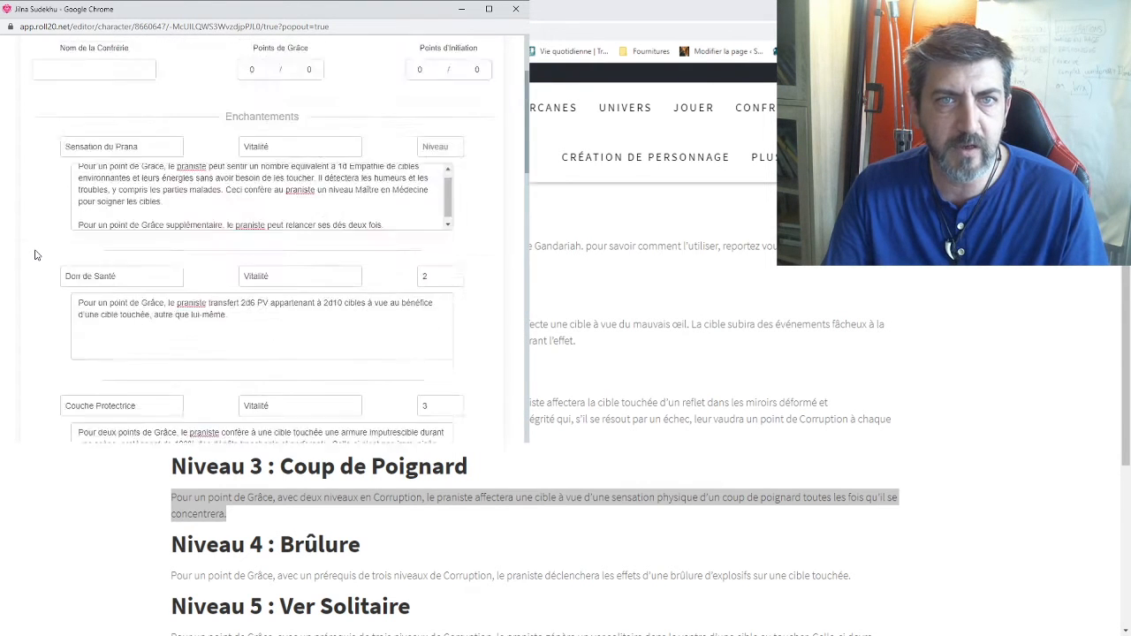
scroll(35, 256, "down", 5)
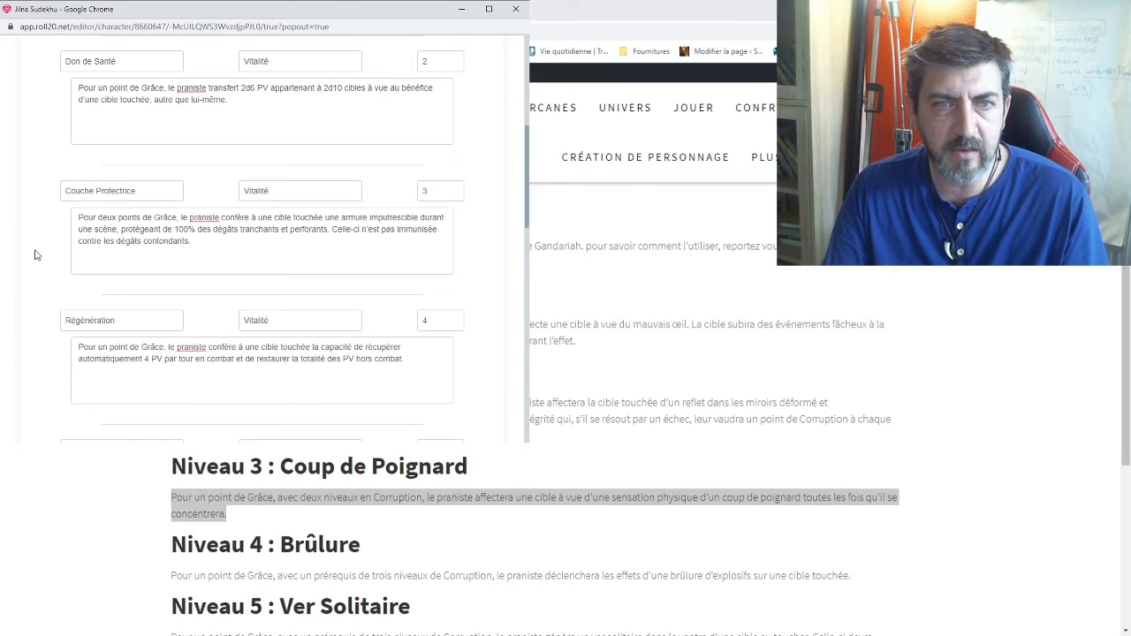
scroll(36, 256, "down", 1)
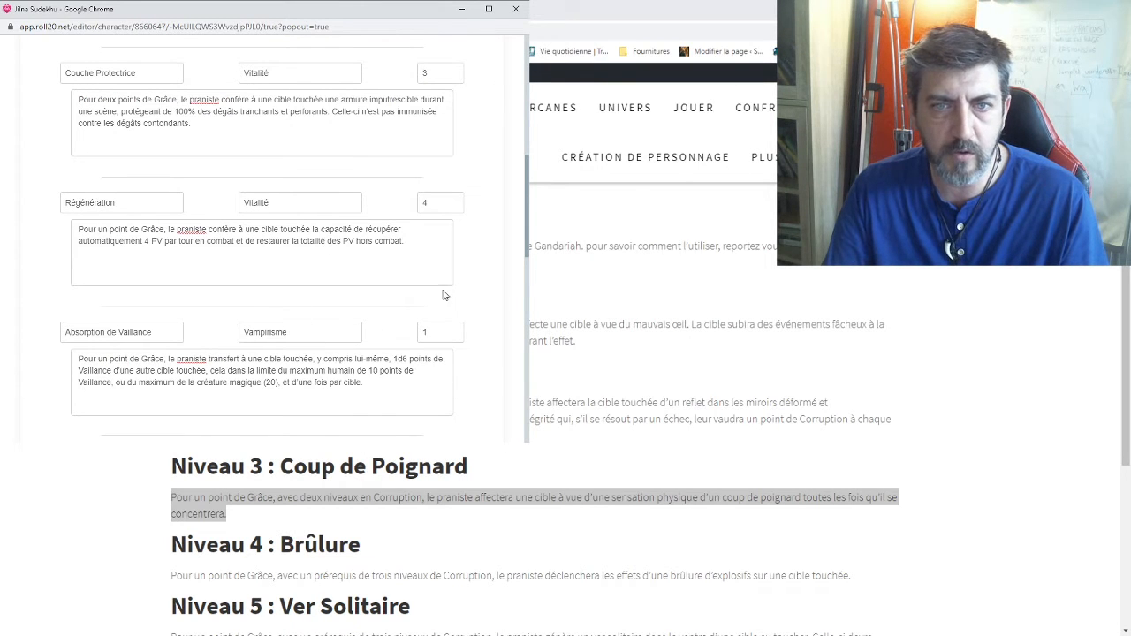
scroll(466, 193, "down", 1)
scroll(481, 195, "down", 2)
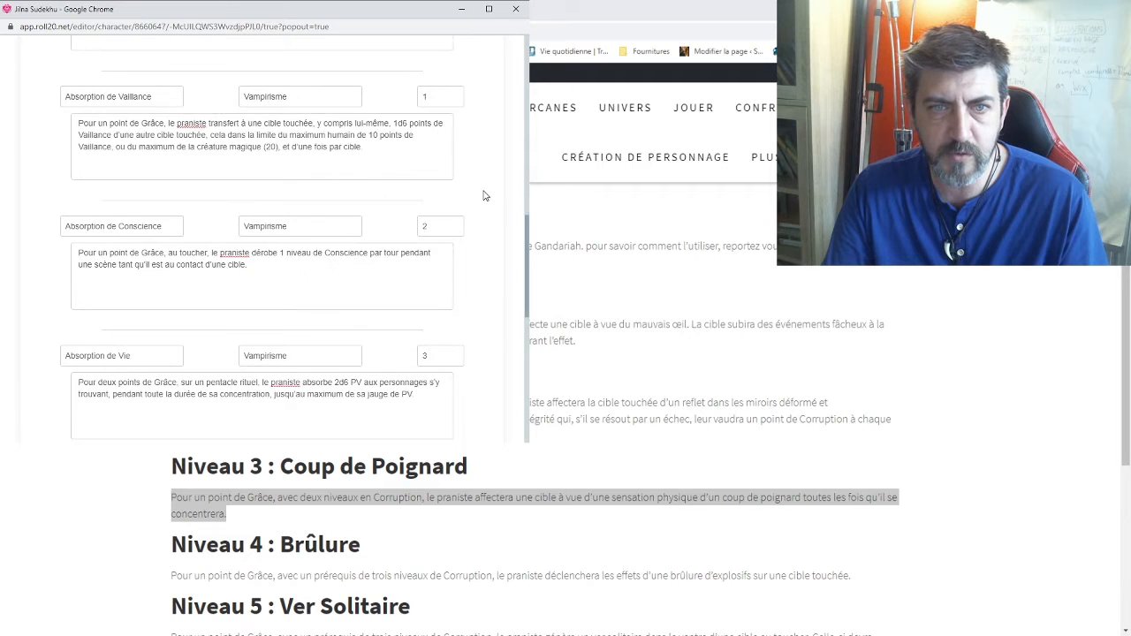
scroll(483, 195, "down", 3)
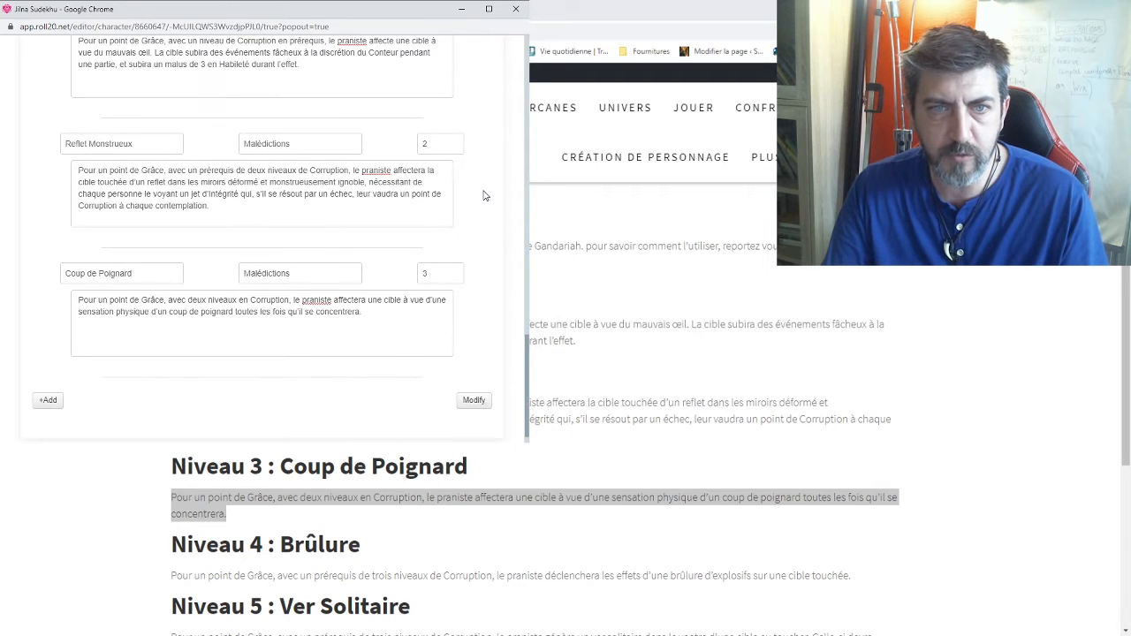
Step: Switch the character sheet from the magic section to the Personnage page
scroll(483, 196, "up", 3)
scroll(484, 195, "up", 6)
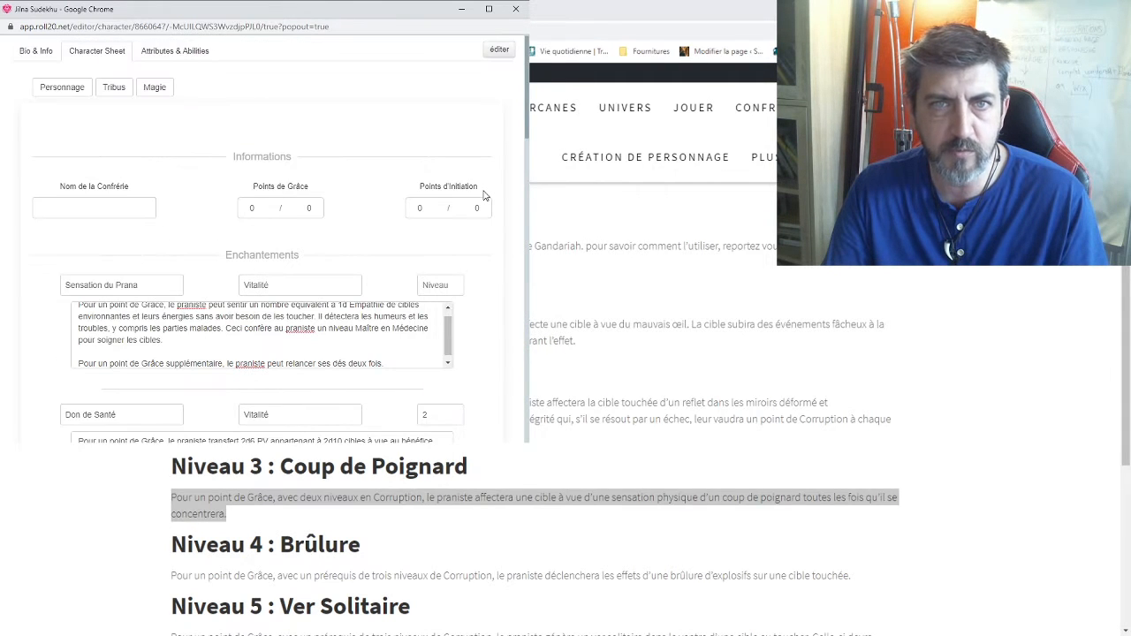
left_click(53, 88)
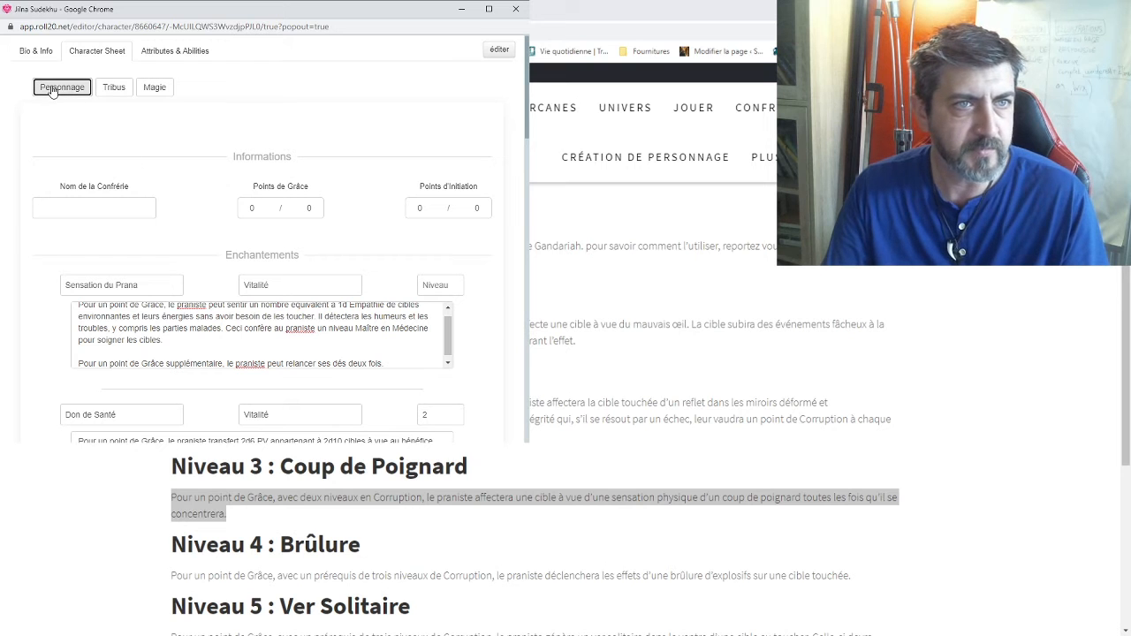
scroll(186, 266, "down", 1)
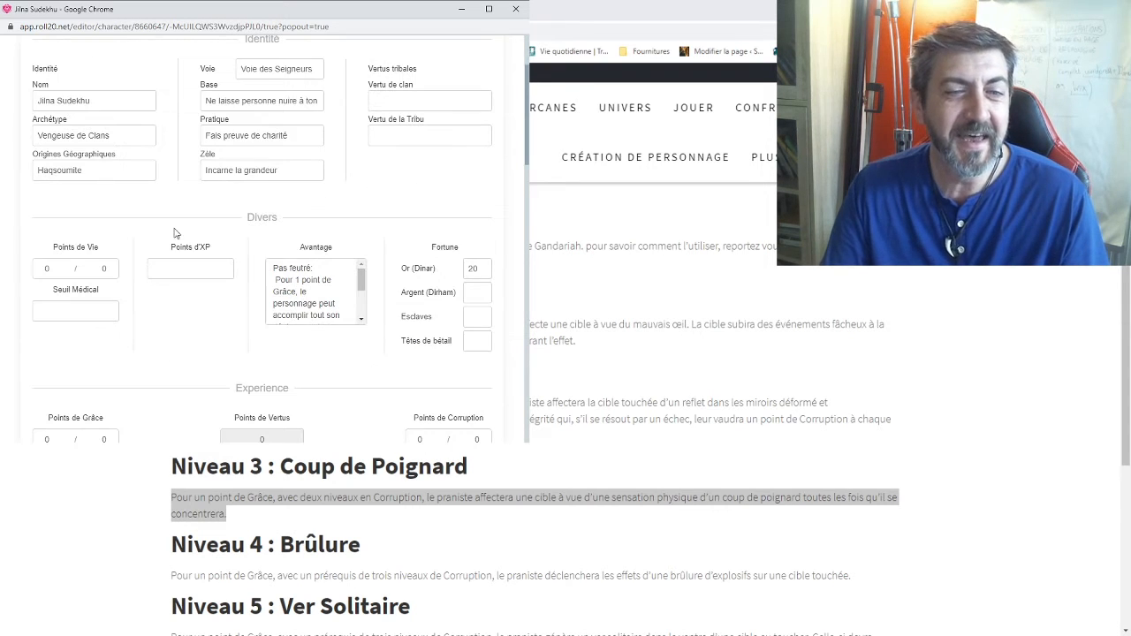
Step: Enter the Malédictions sphere in the Sphère field under Chevalerie in the Experience section of the character sheet
scroll(212, 269, "down", 3)
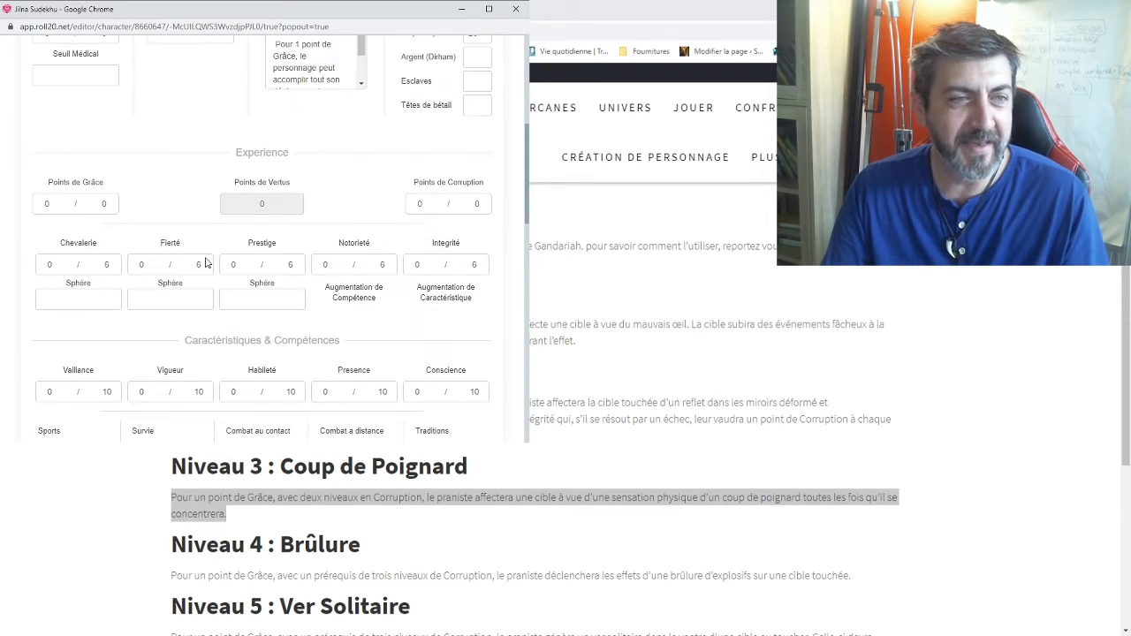
scroll(177, 197, "up", 3)
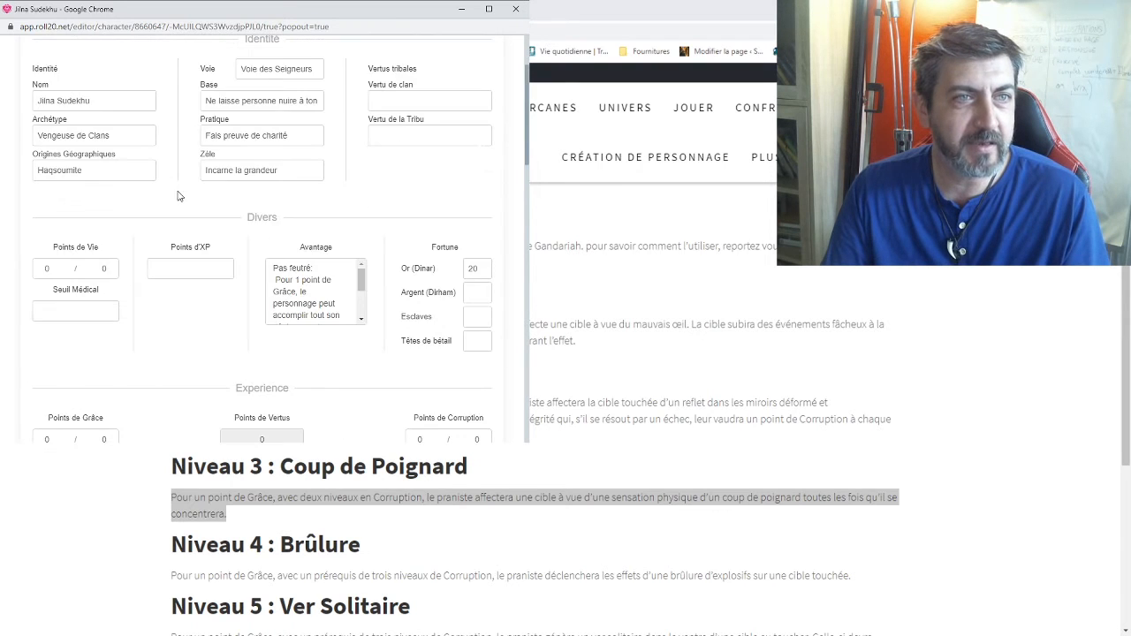
scroll(176, 205, "down", 4)
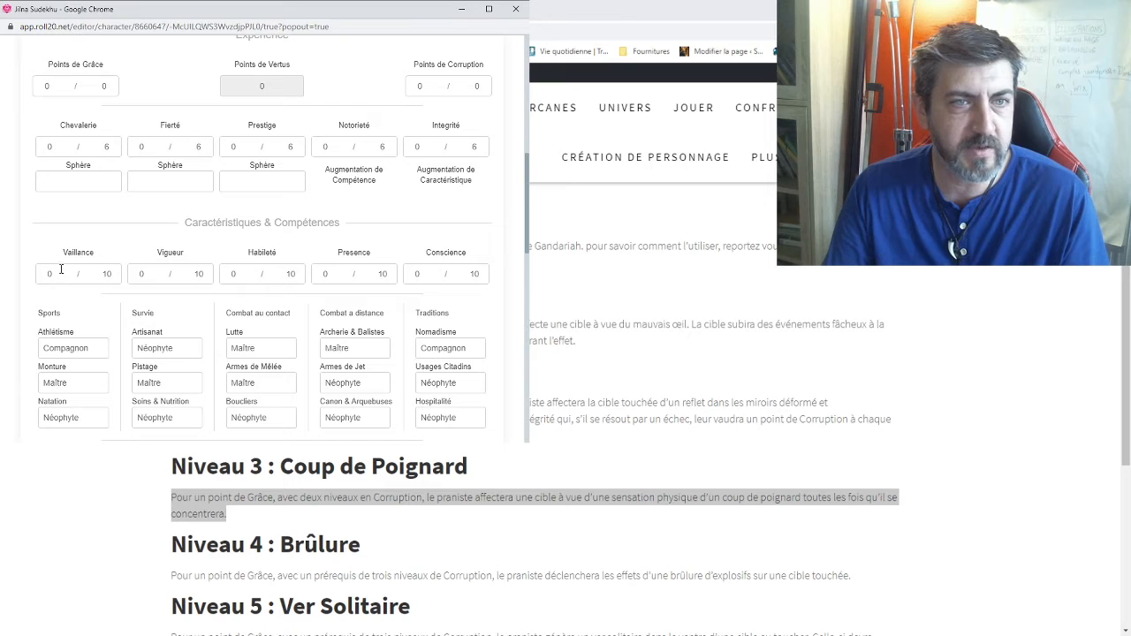
left_click(89, 180)
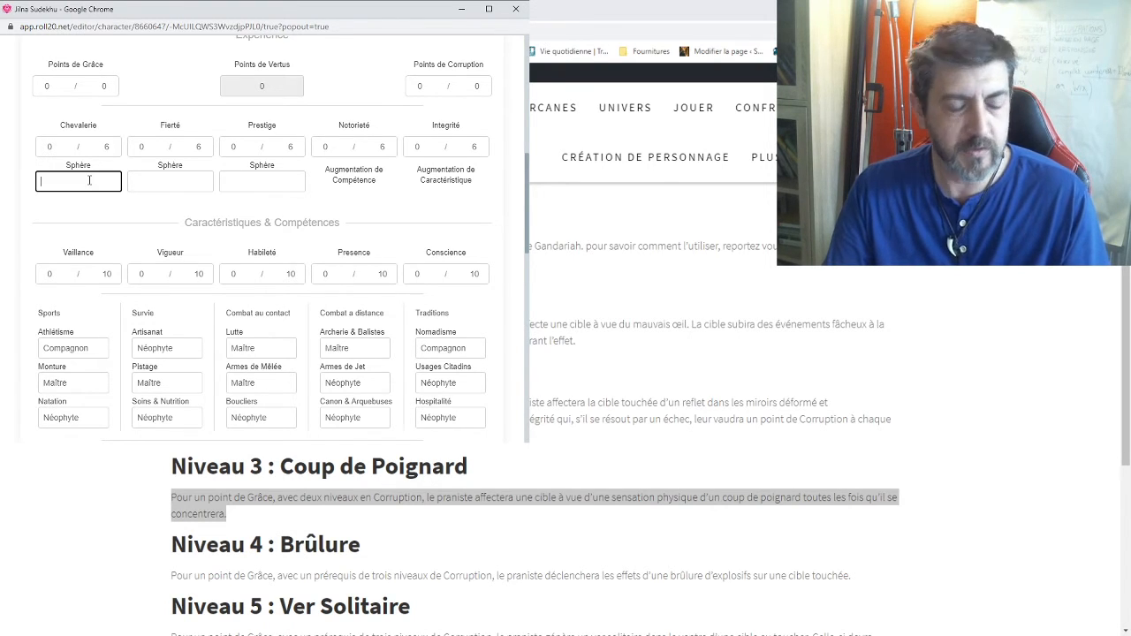
type("Malédf")
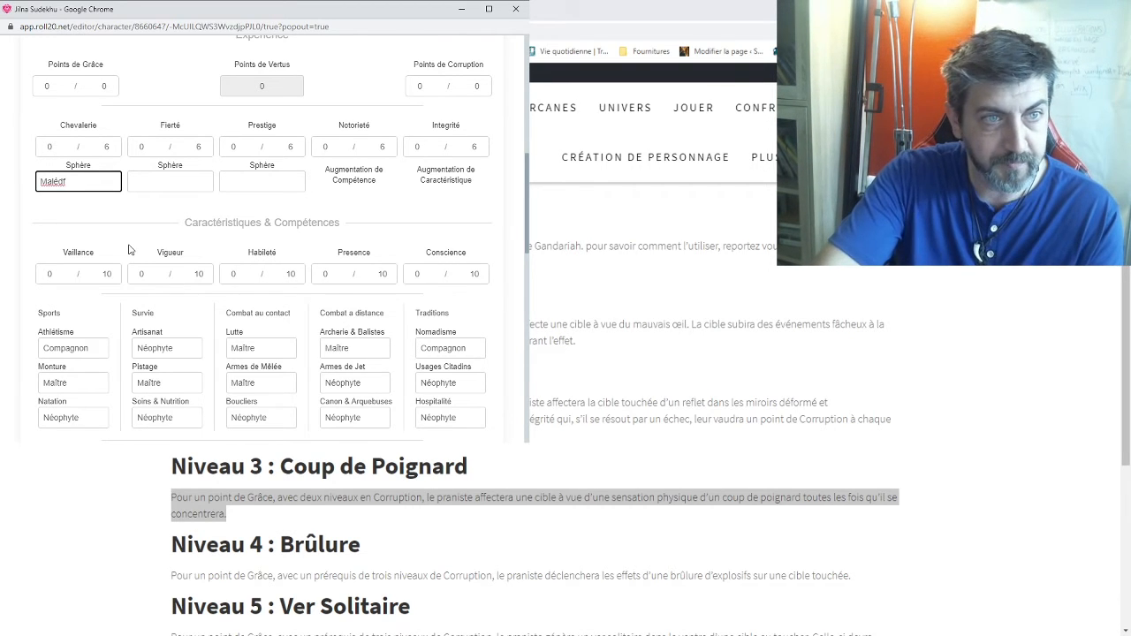
key("BackSpace")
type("ict")
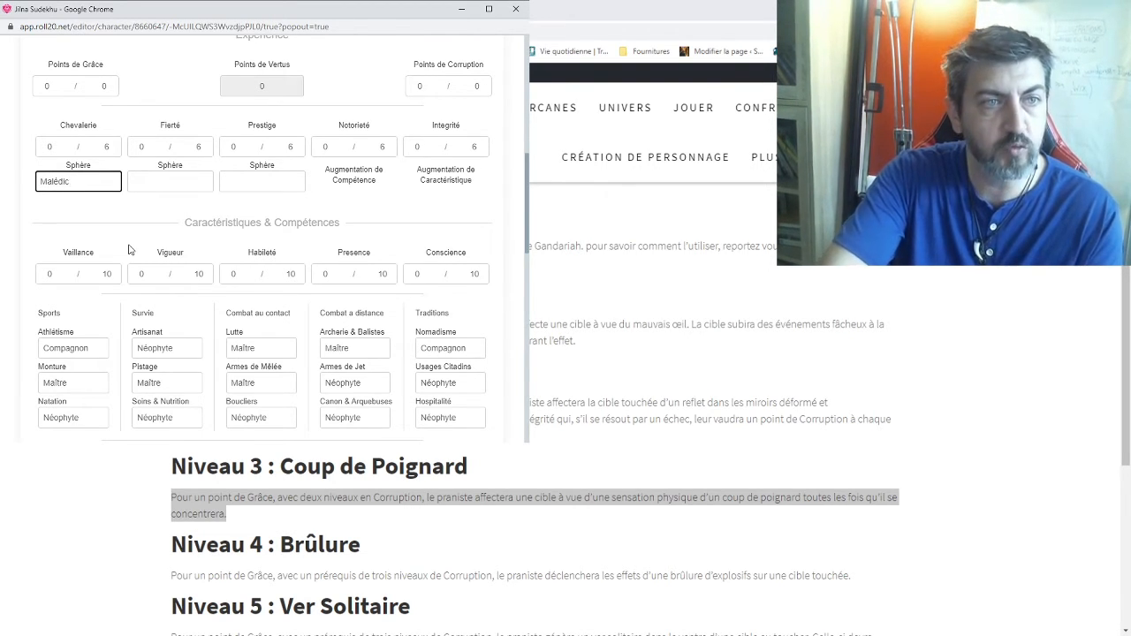
Step: Replace the text in the Sphère field under Chevalerie with "Vitalité"
key("BackSpace")
key("BackSpace")
key("BackSpace")
key("BackSpace")
key("BackSpace")
key("BackSpace")
key("BackSpace")
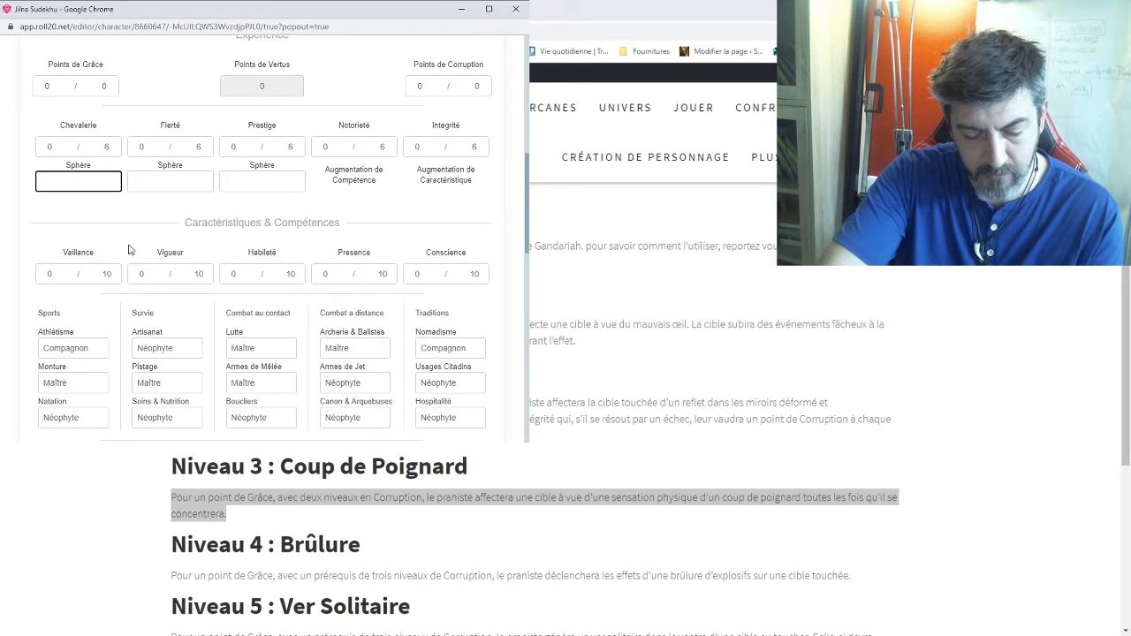
type("Vitalité")
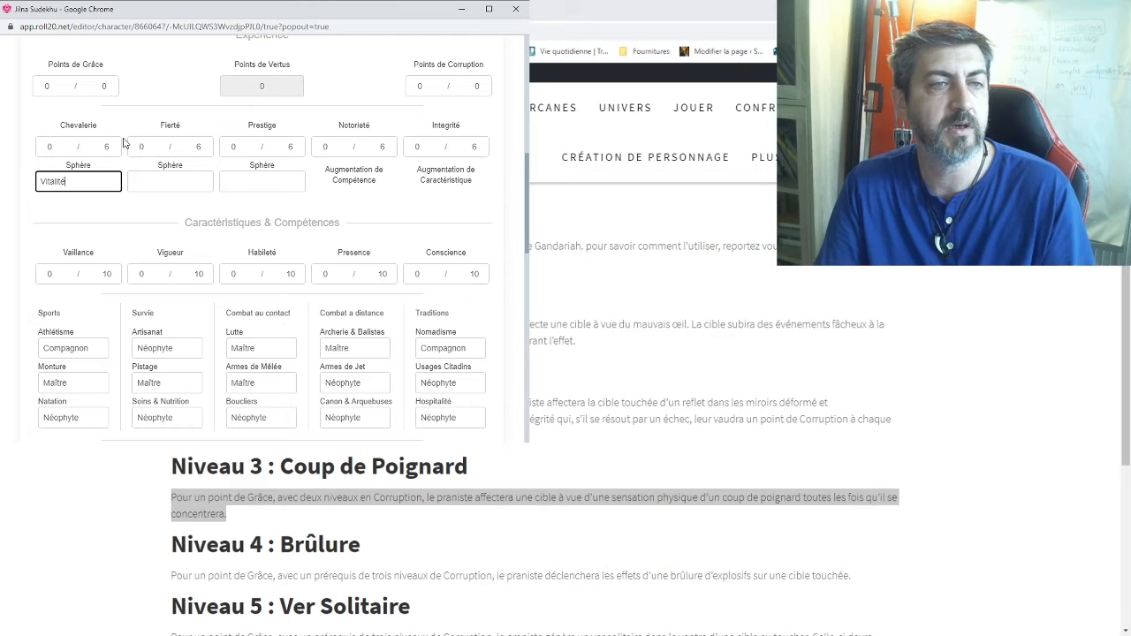
Step: Enter "Vampirisme" as the Sphère under Fierté and "Malédictions" as the Sphère under Prestige
left_click(162, 183)
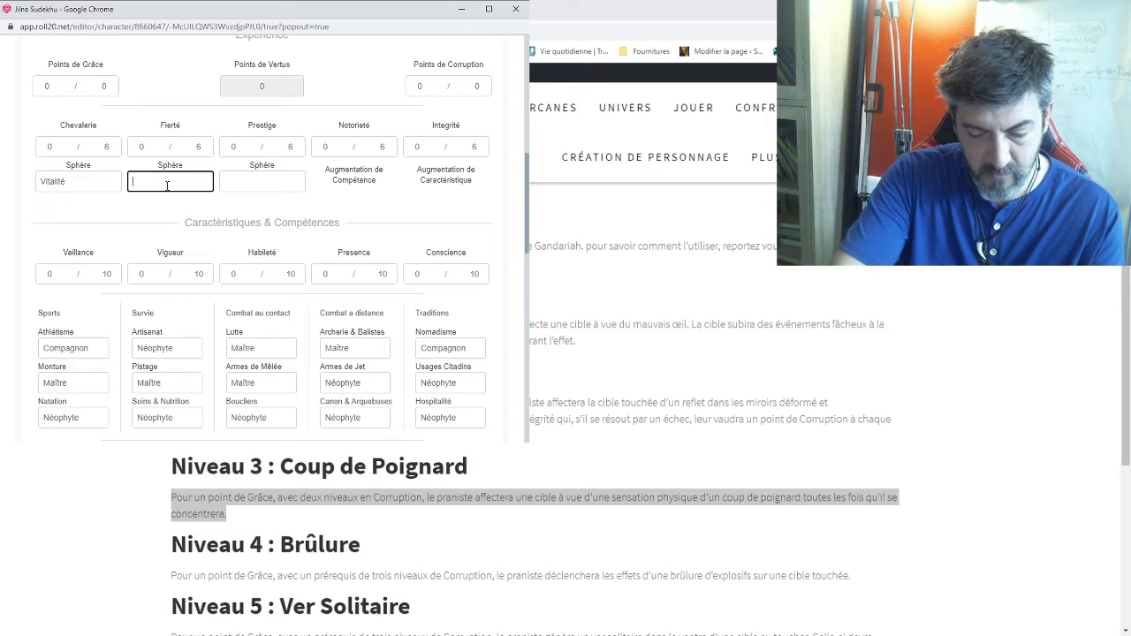
type("Vampir")
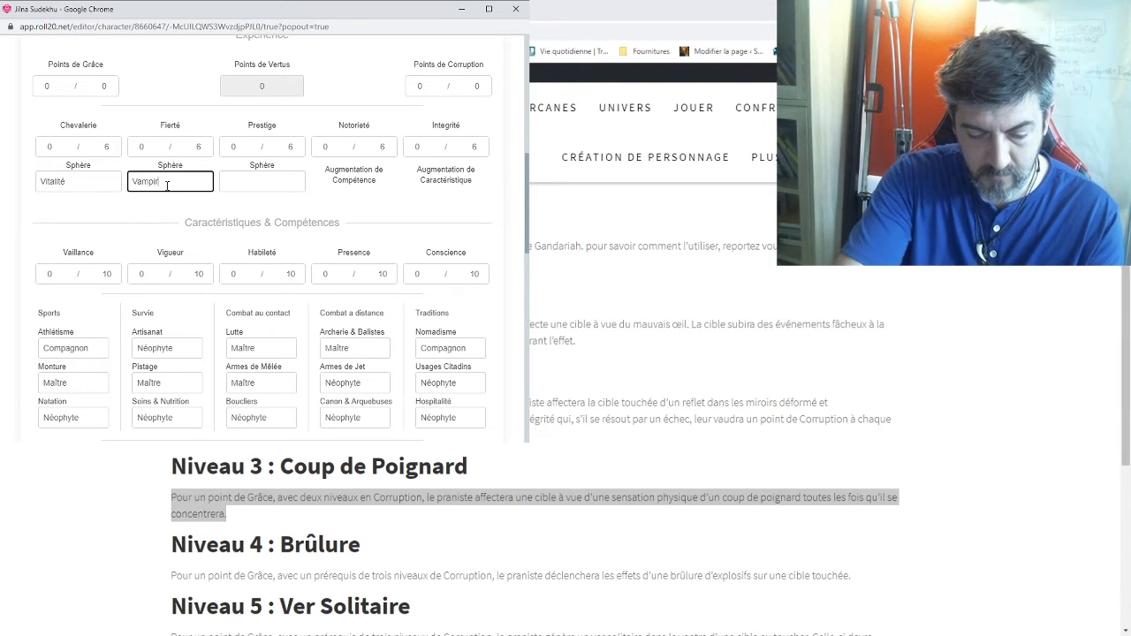
type("isme")
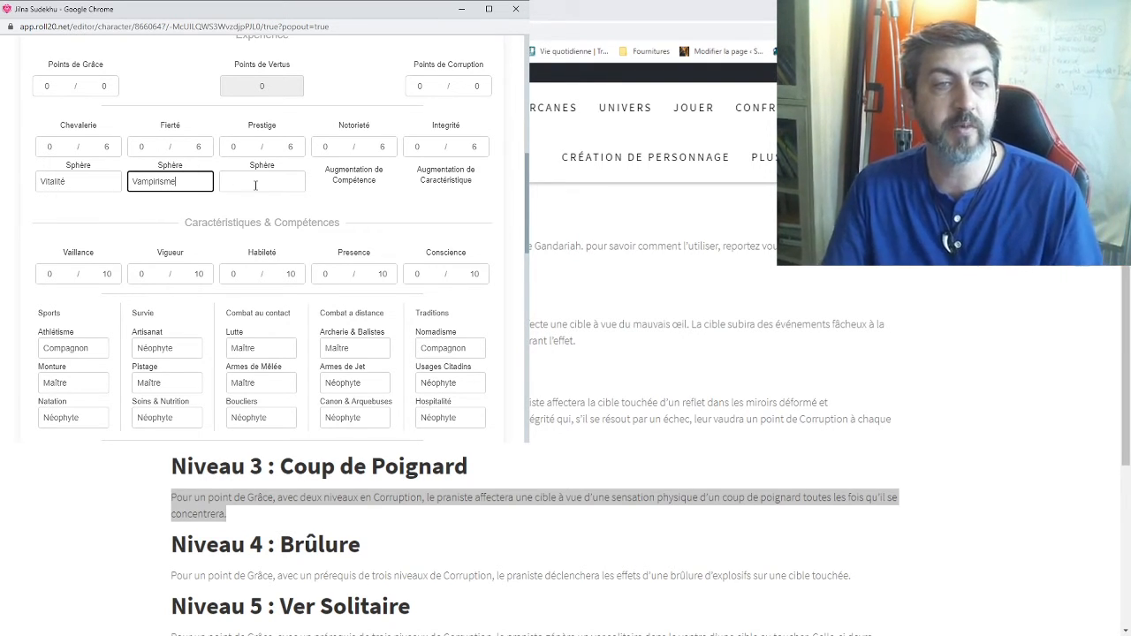
left_click(255, 184)
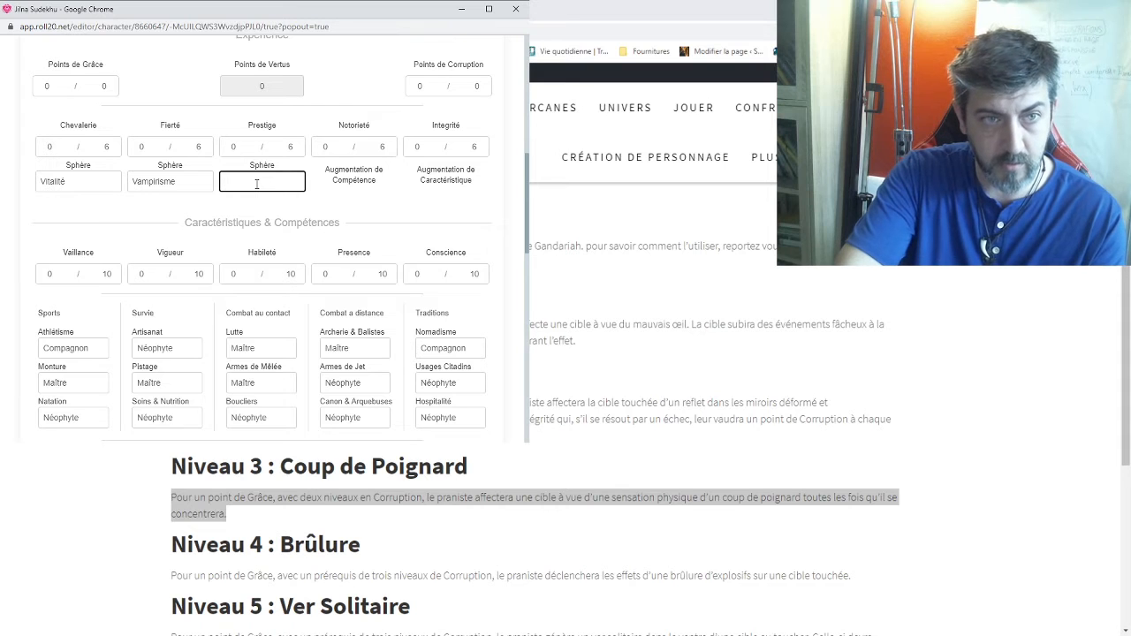
type("lé")
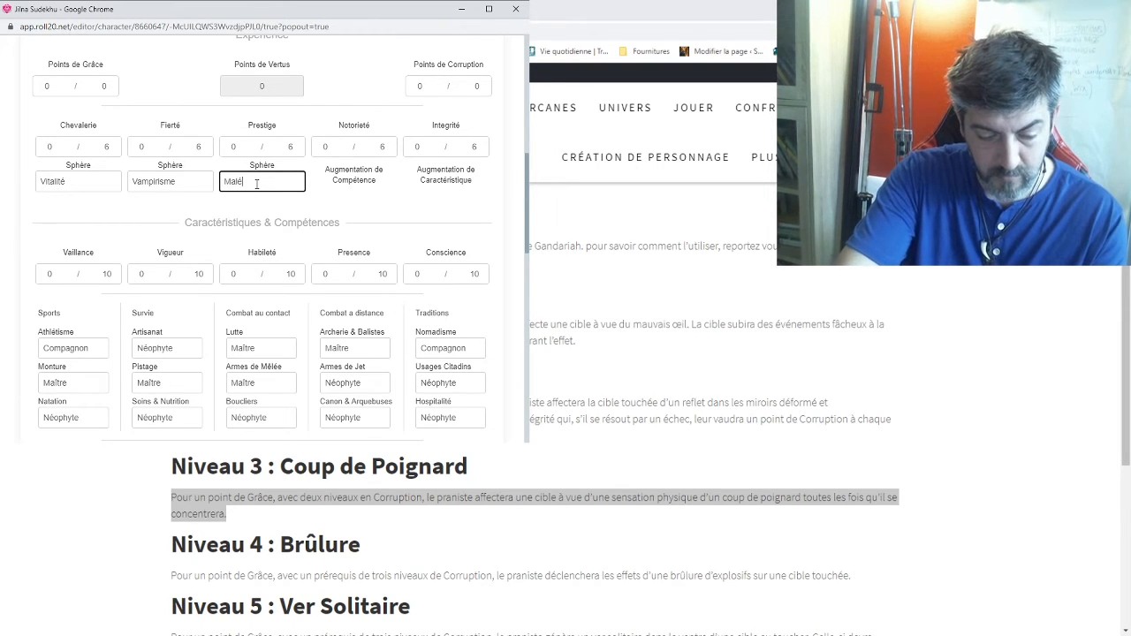
type("dictions")
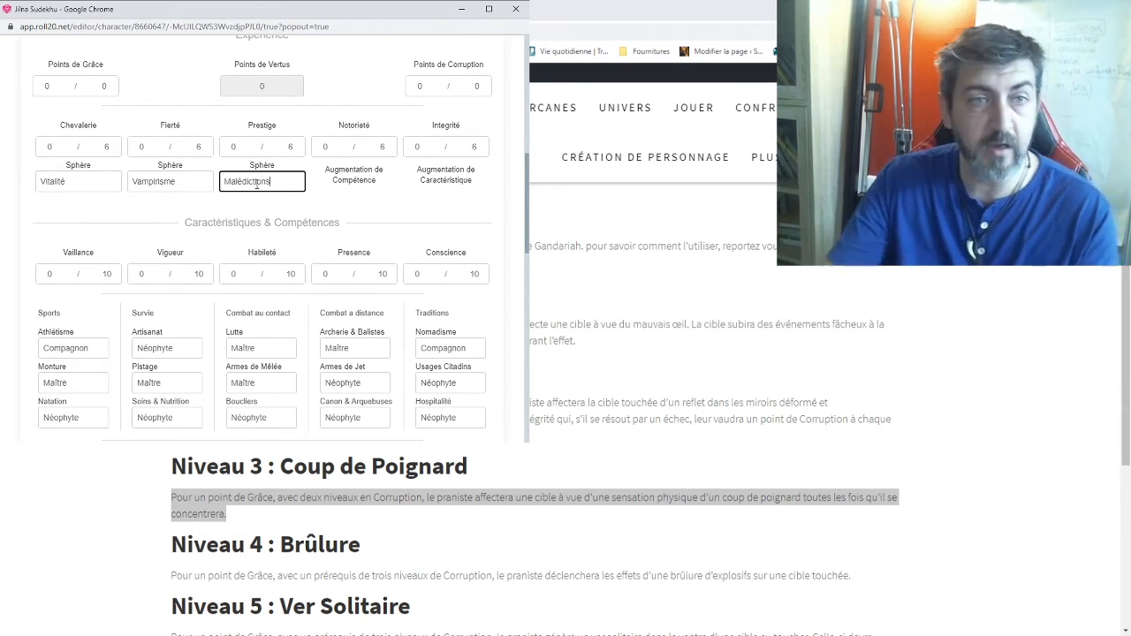
left_click(356, 211)
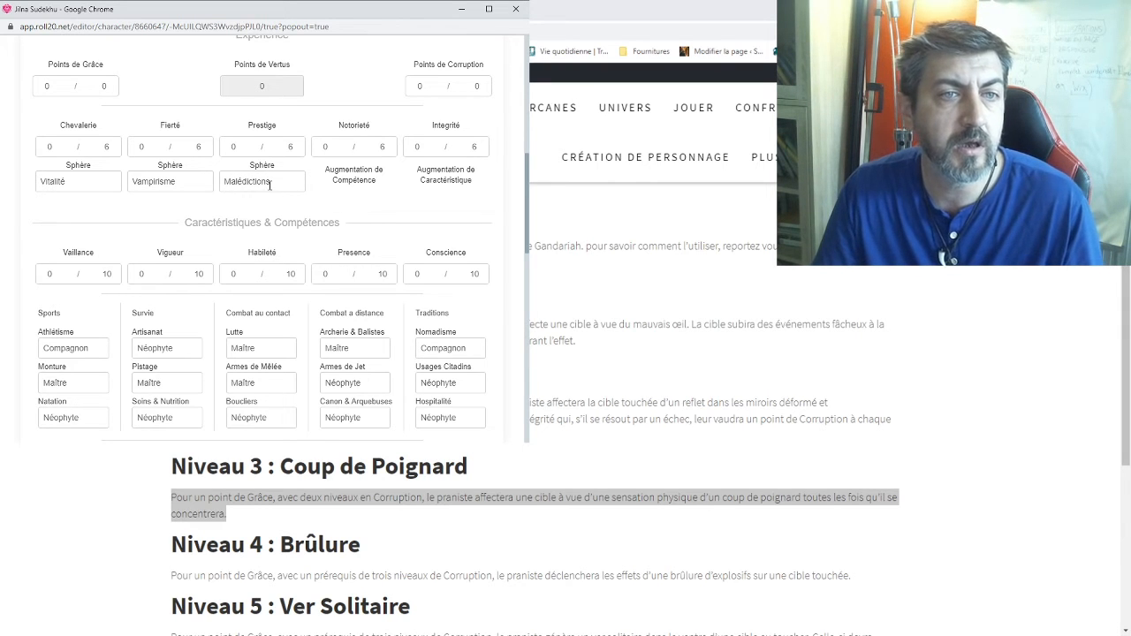
Step: Set the current virtue scores to 4 for Chevalerie, 3 for Fierté and 3 for Prestige
left_click(42, 148)
type("4")
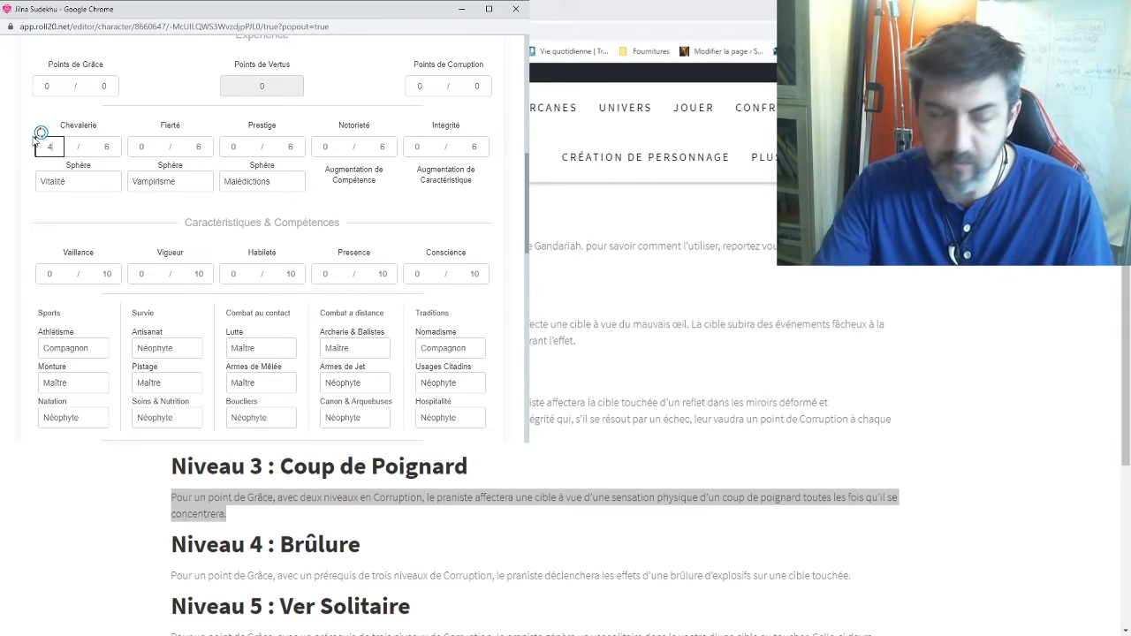
left_click(133, 147)
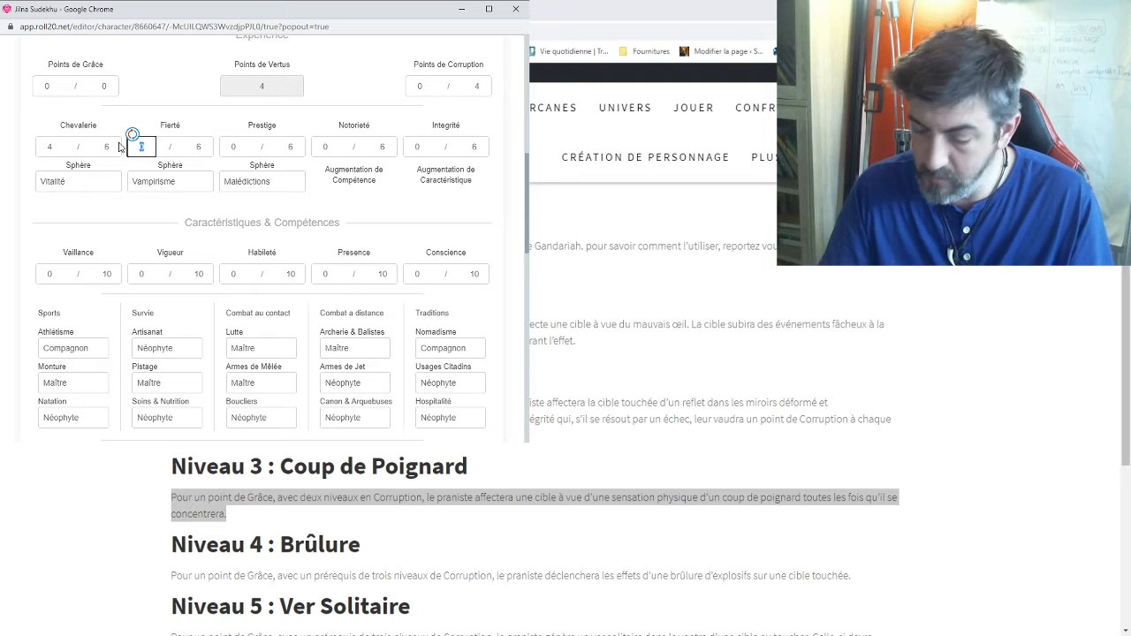
type("3")
key("Tab")
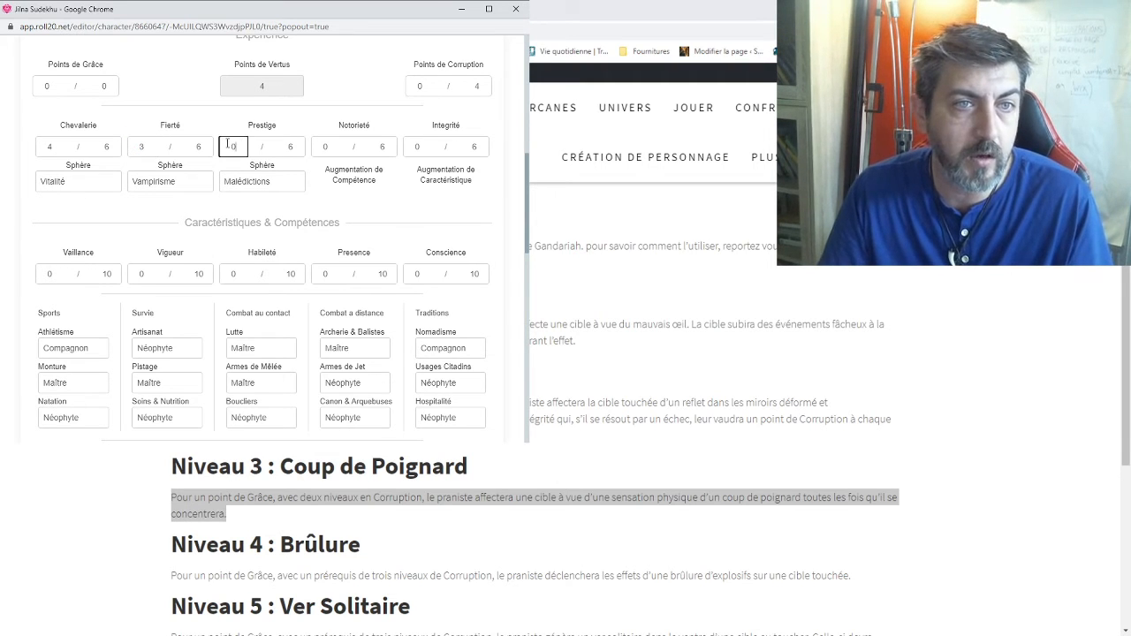
type("3")
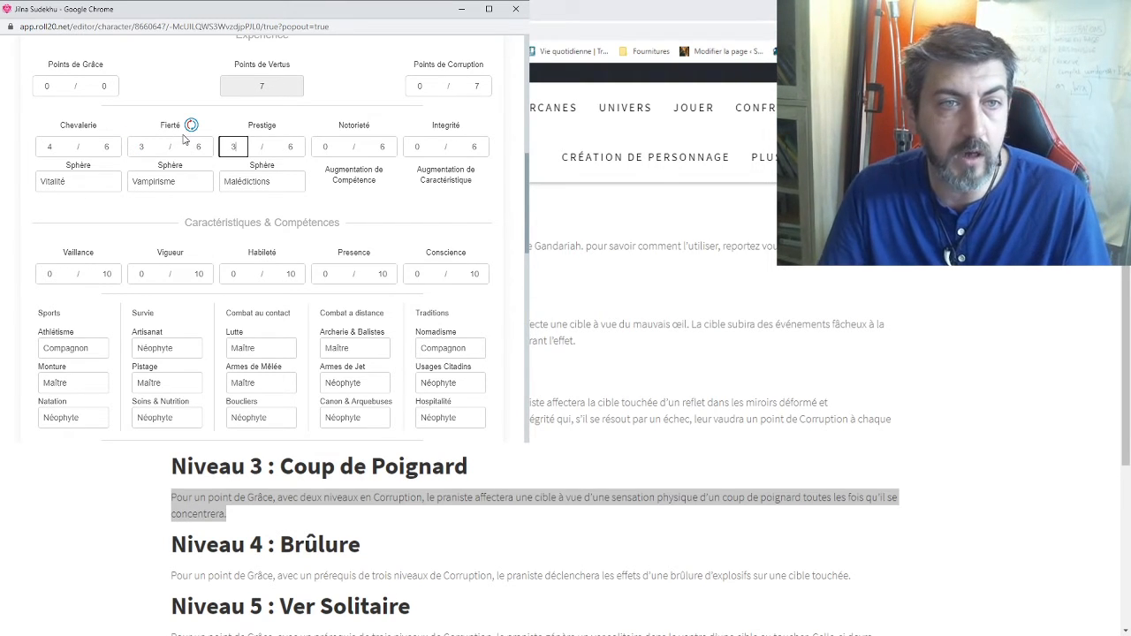
left_click(329, 219)
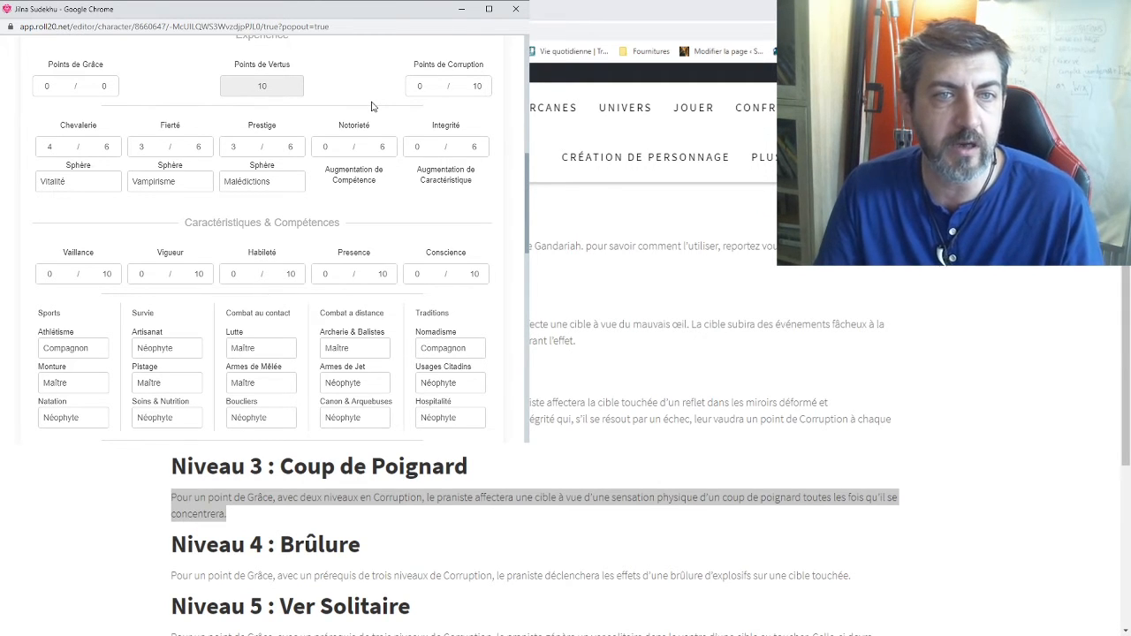
Step: Set the current Notorieté score to 2
left_click(320, 146)
type("2")
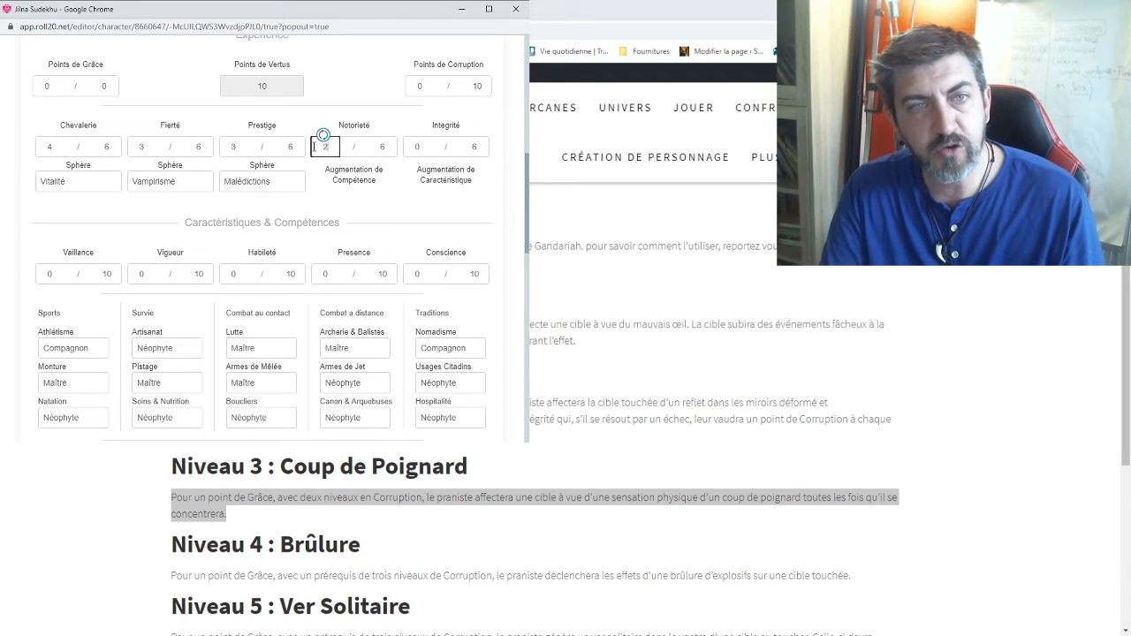
left_click(325, 115)
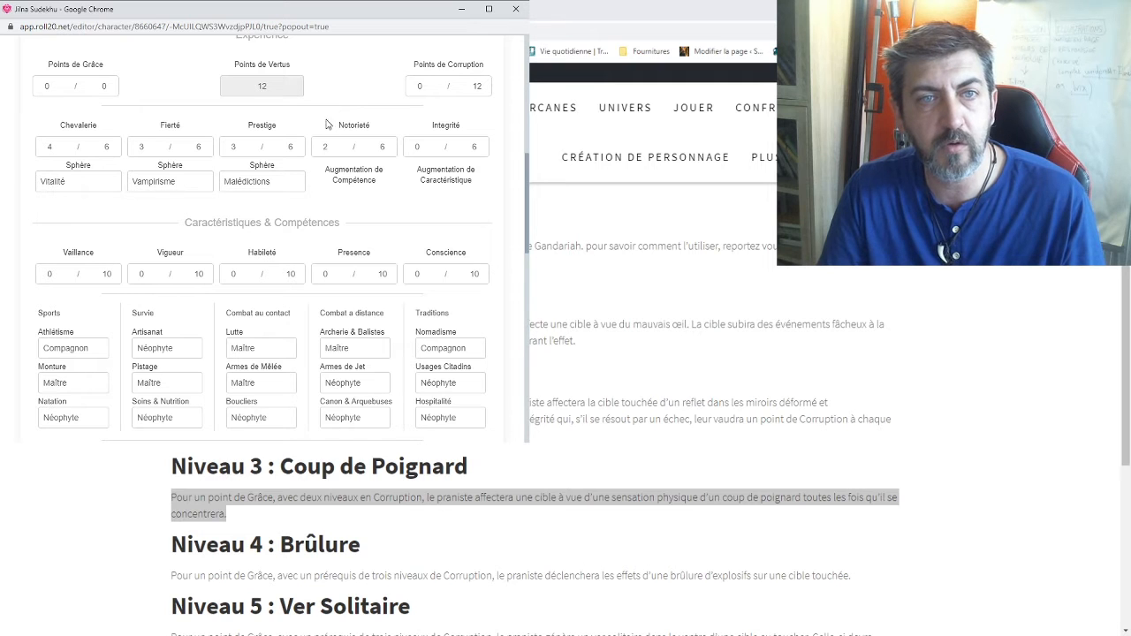
Step: Set the current Notorieté and Integrité scores to 1 each
left_click(329, 146)
key("BackSpace")
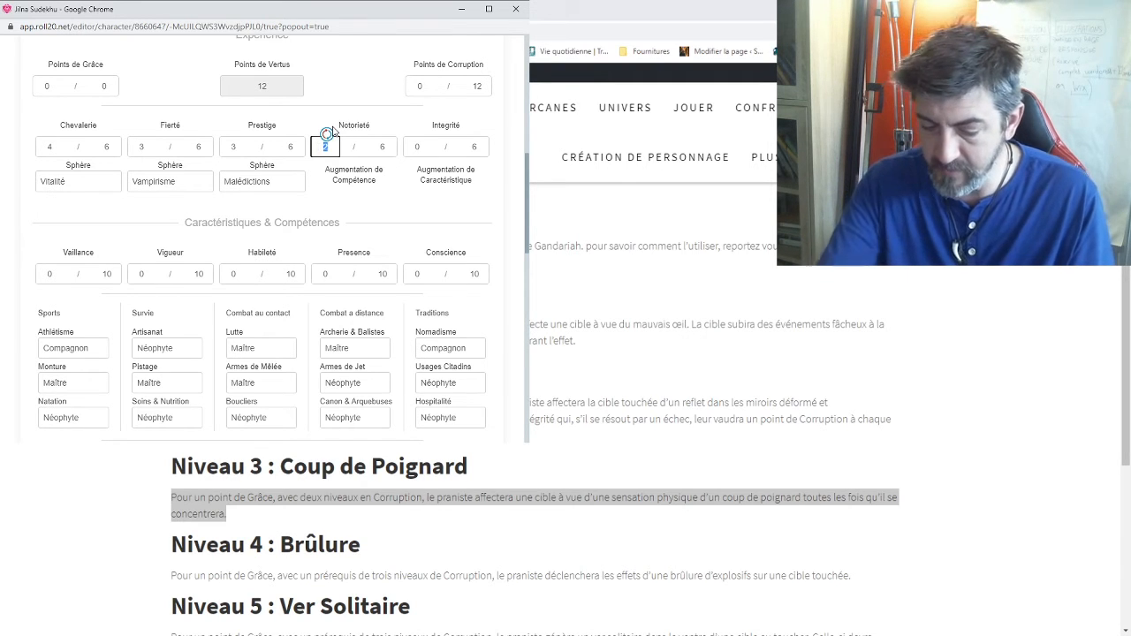
type("1")
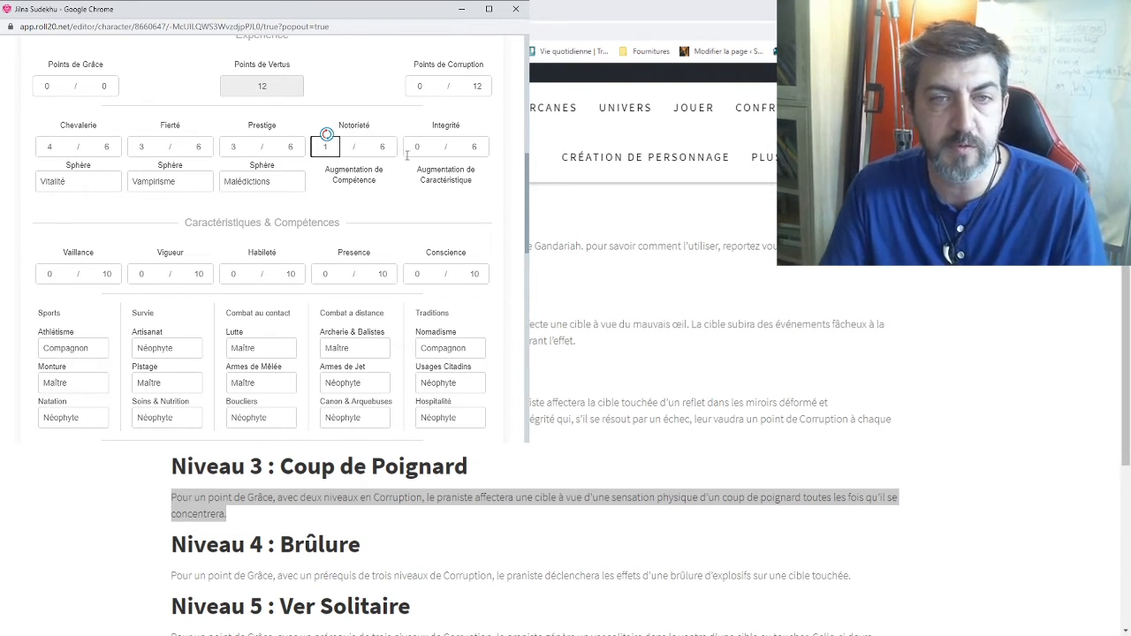
left_click(421, 147)
double_click(419, 147)
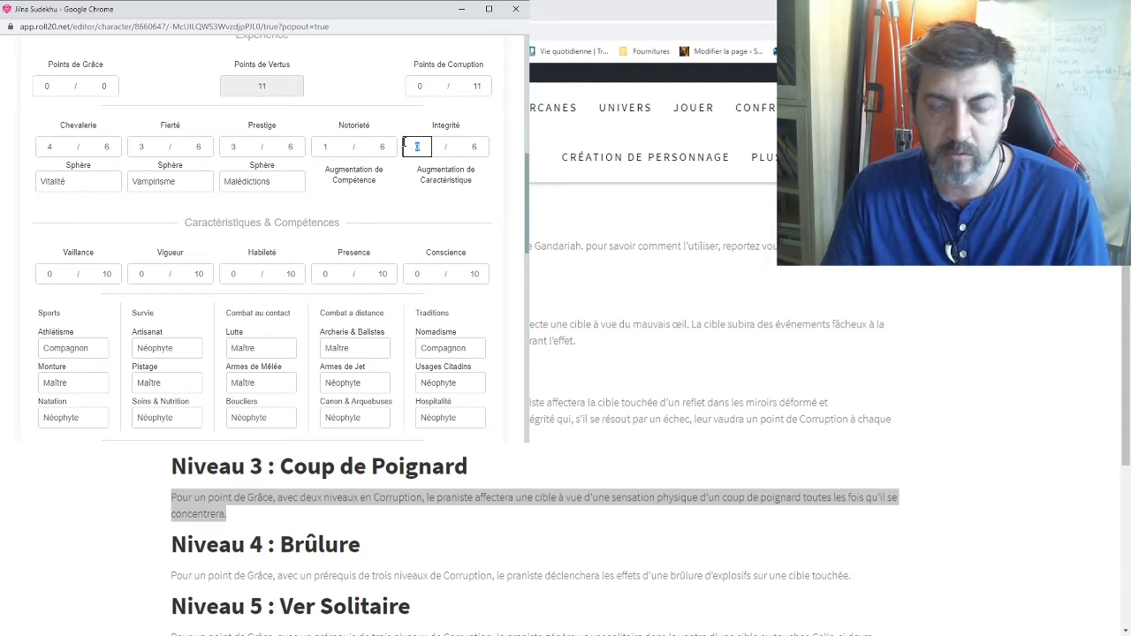
type("1")
left_click(346, 95)
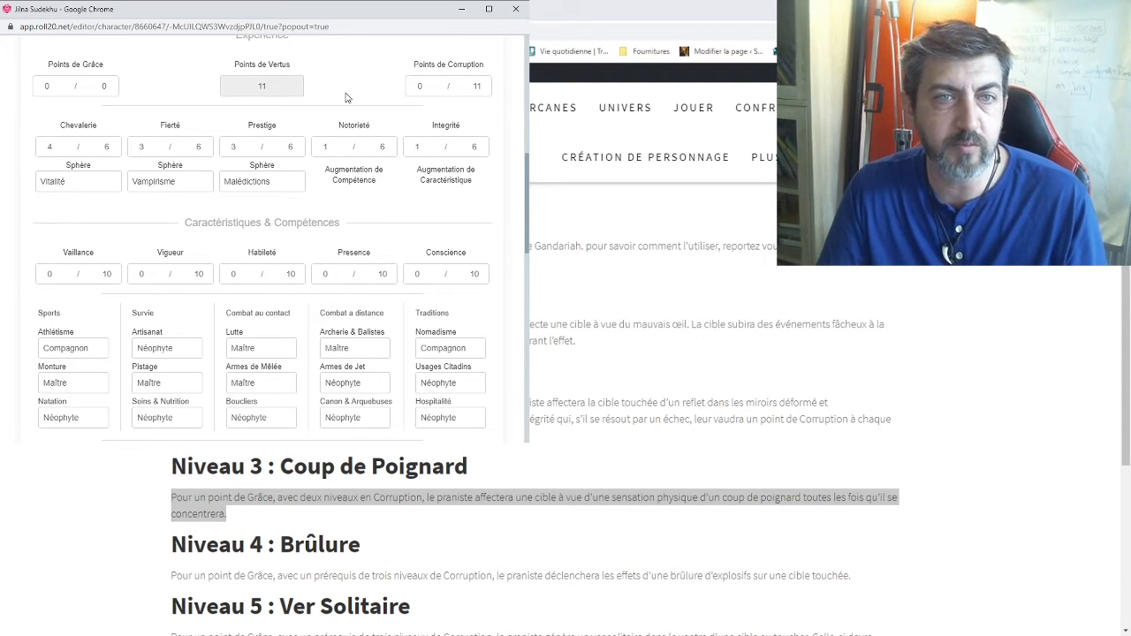
Step: In the Esoterisme skills, set Transe to Compagnon and Intuition to Apprenti
scroll(354, 174, "down", 4)
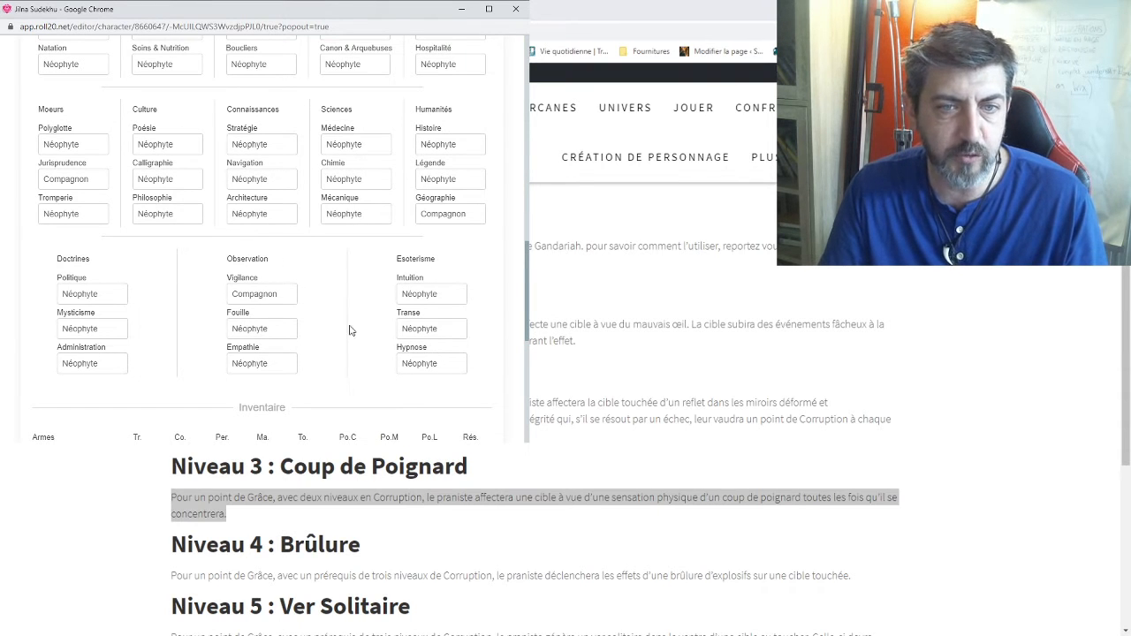
left_click(427, 332)
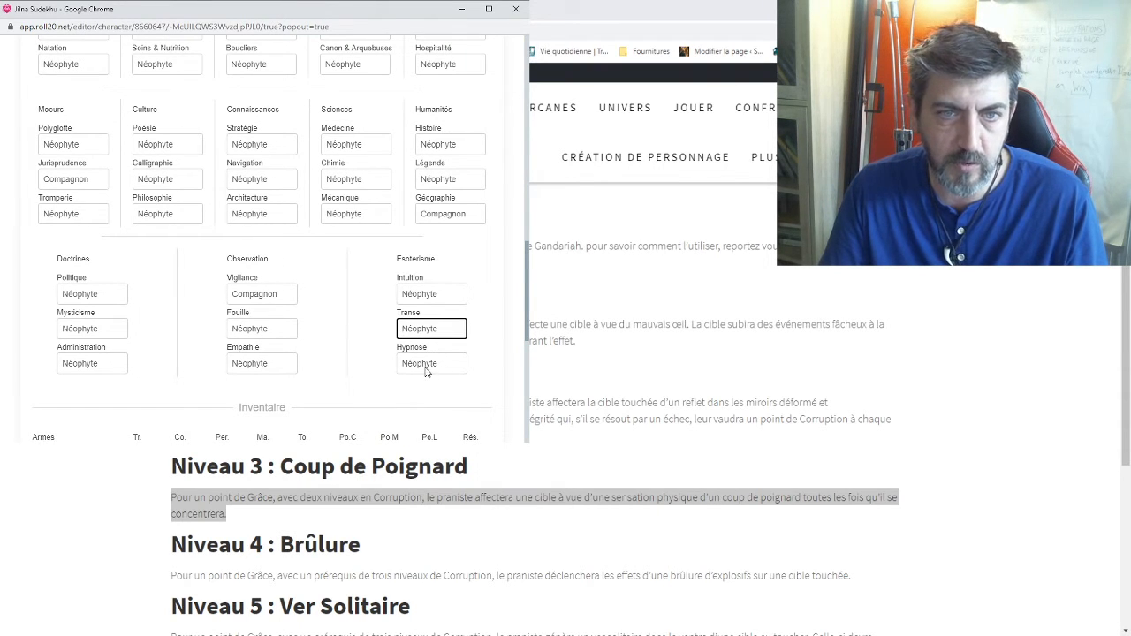
left_click(425, 369)
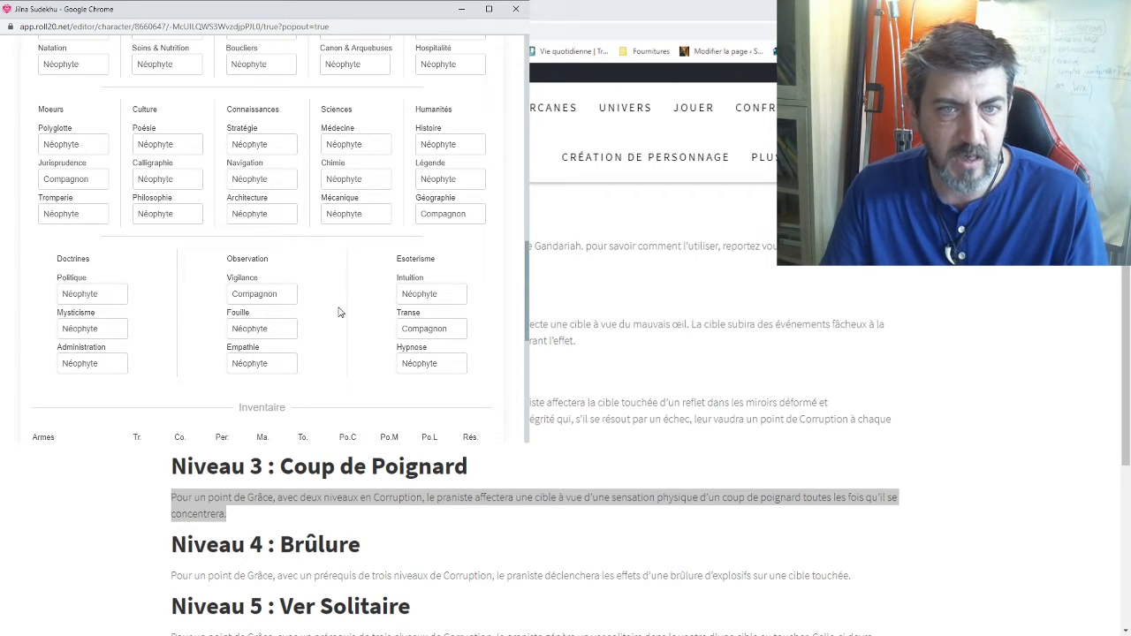
left_click(435, 295)
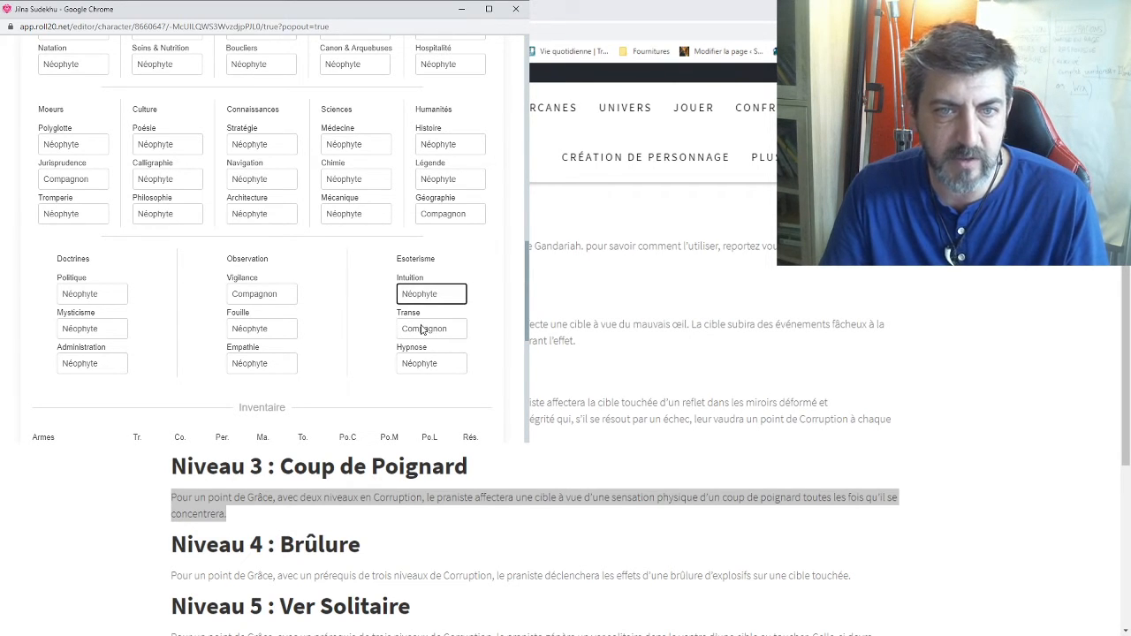
left_click(424, 324)
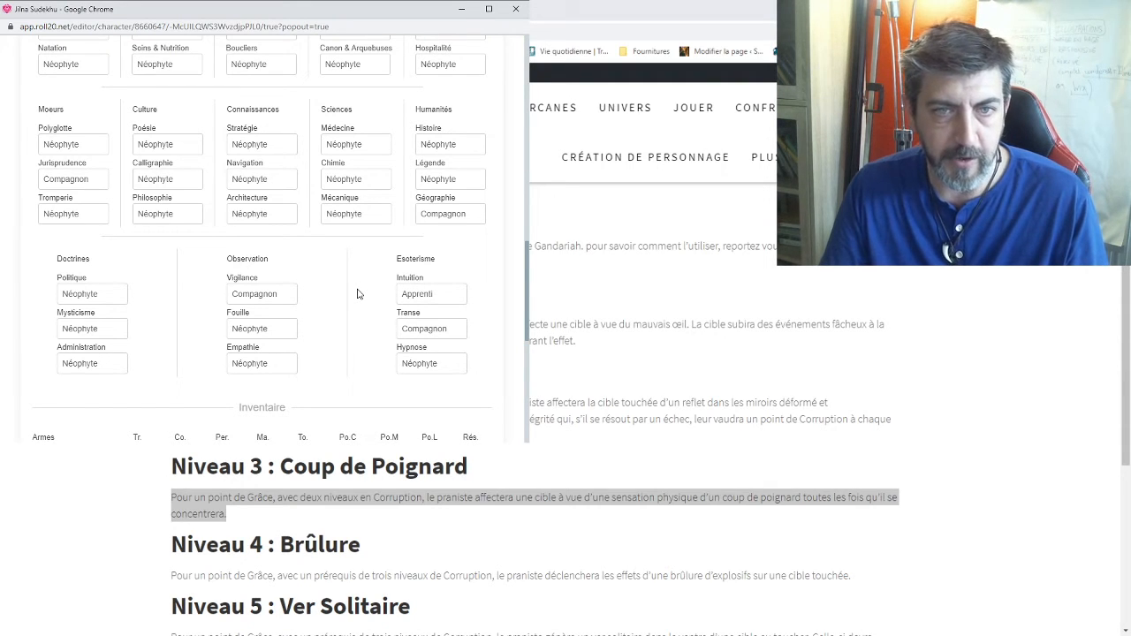
Step: Set the current Points de Grâce value in the Experience section to 5
scroll(357, 293, "up", 4)
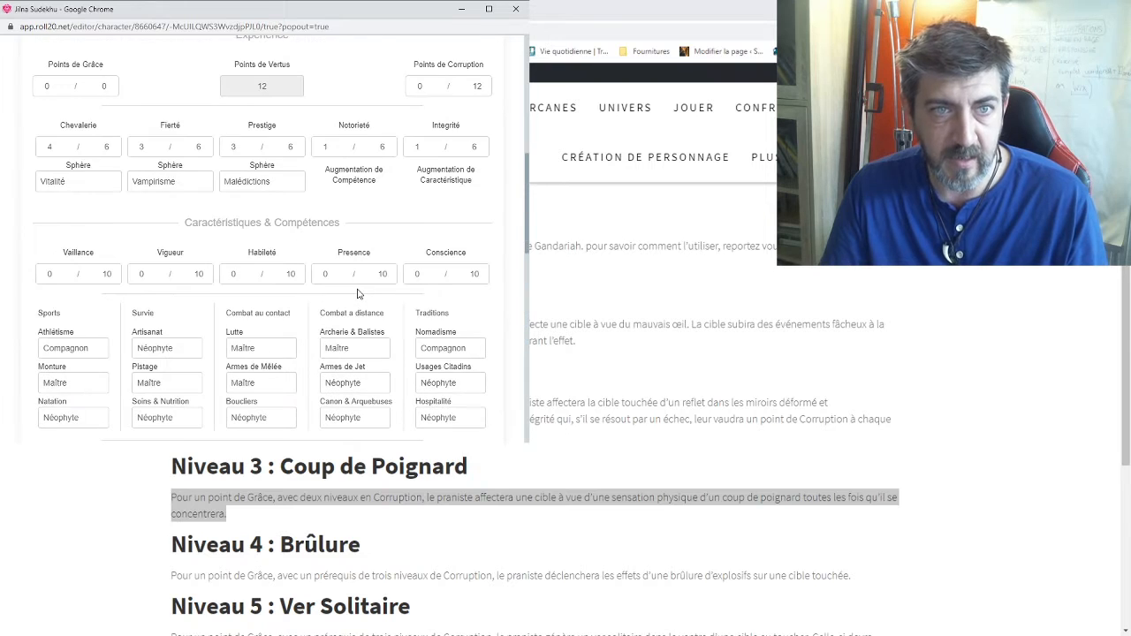
scroll(349, 246, "up", 5)
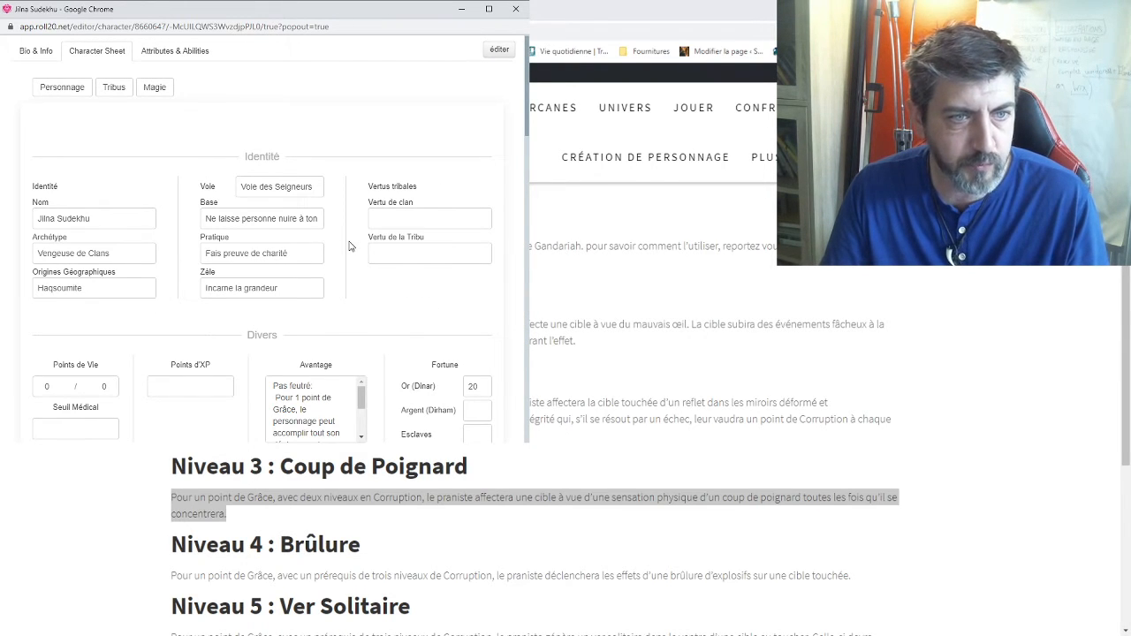
scroll(349, 246, "down", 2)
scroll(349, 246, "down", 2)
scroll(349, 246, "up", 4)
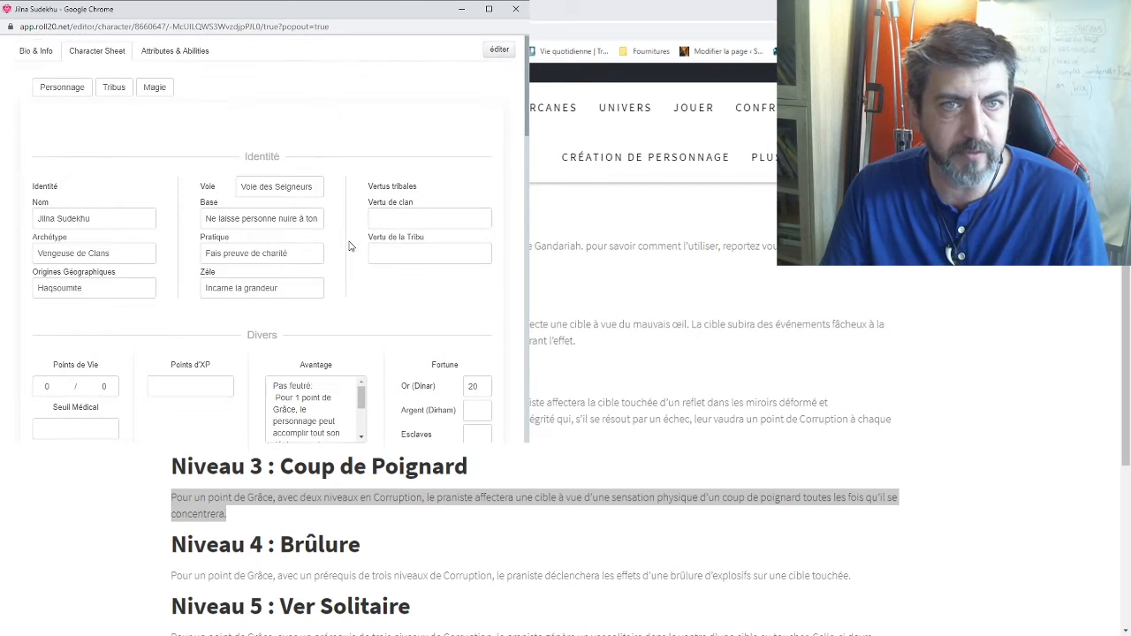
scroll(349, 245, "down", 6)
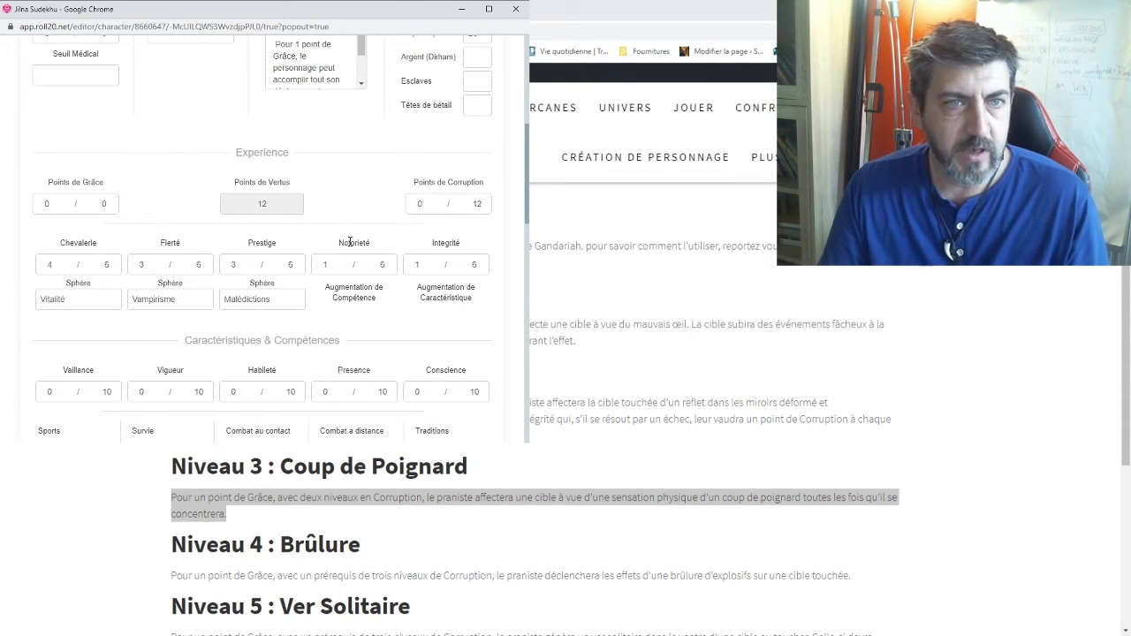
scroll(351, 243, "down", 2)
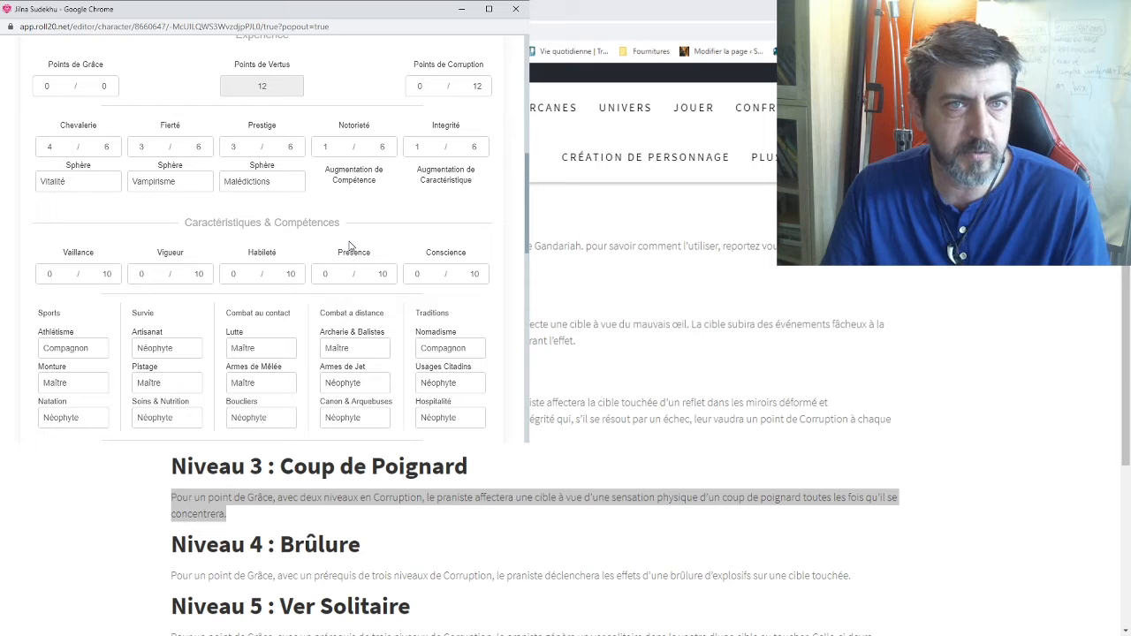
left_click(44, 86)
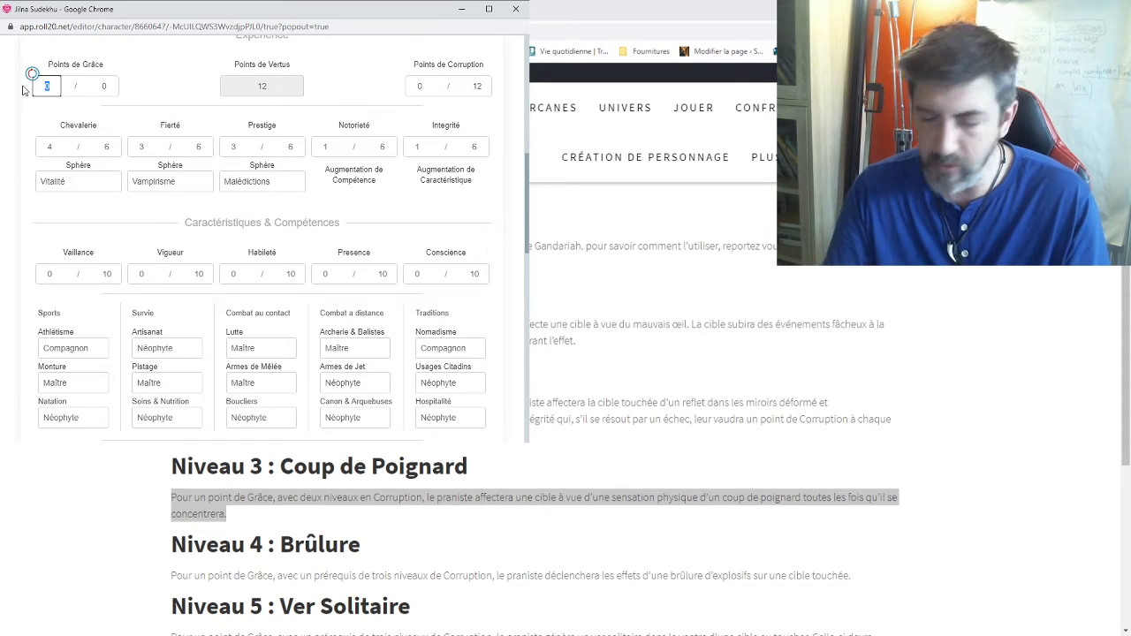
type("5")
left_click(145, 94)
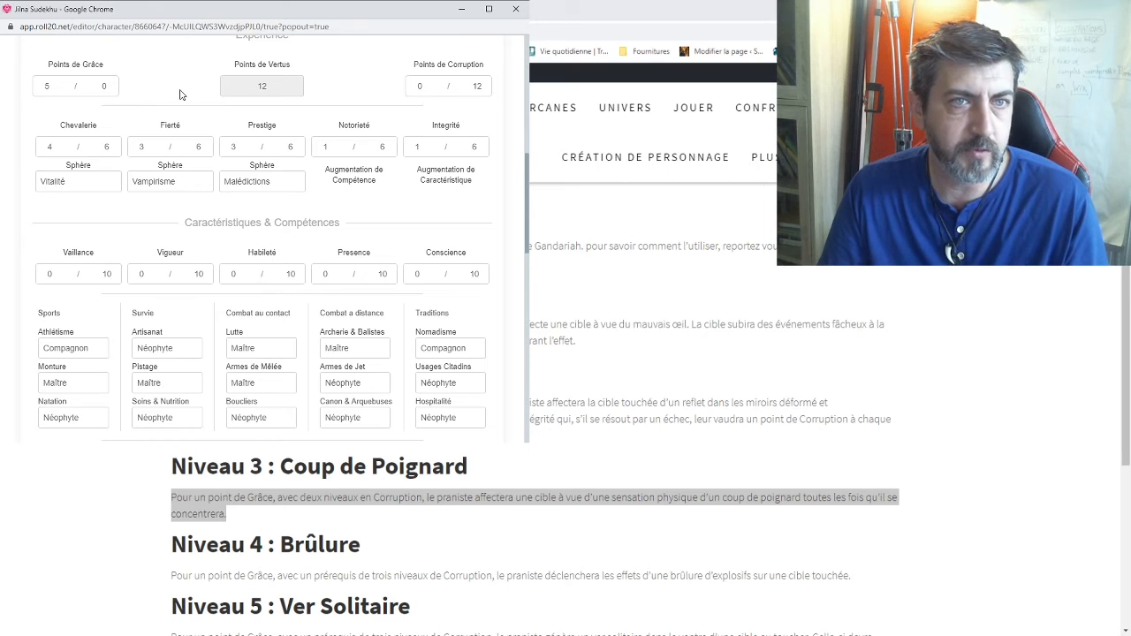
Step: Set the maximum Points de Grâce value in the Experience section to 5
scroll(183, 99, "up", 4)
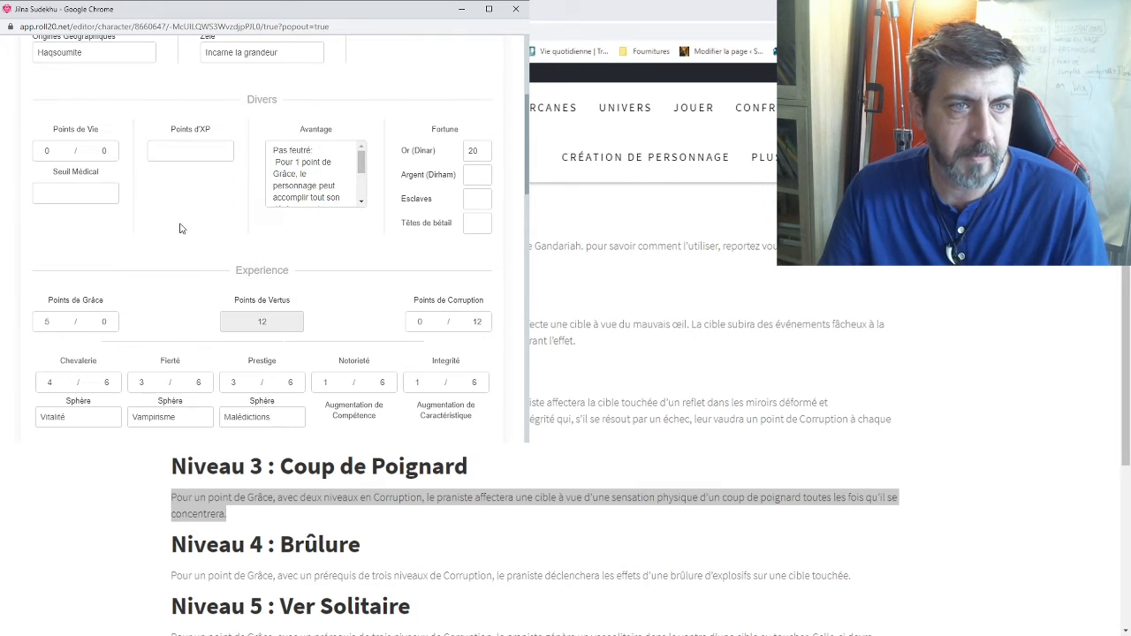
scroll(177, 227, "down", 1)
left_click(100, 321)
type("5")
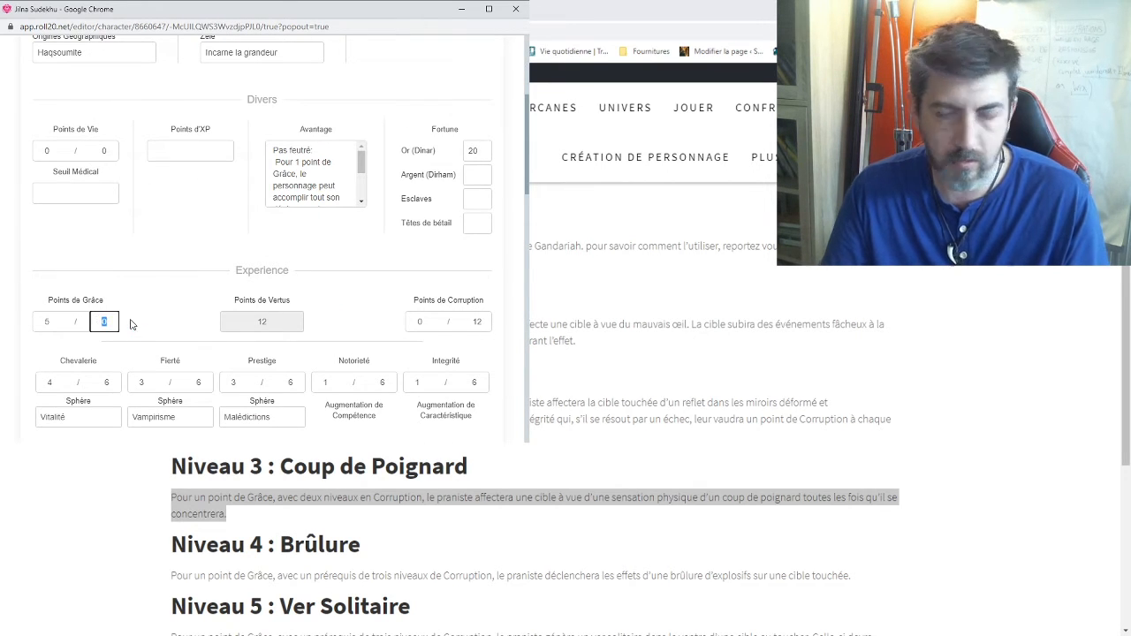
left_click(181, 283)
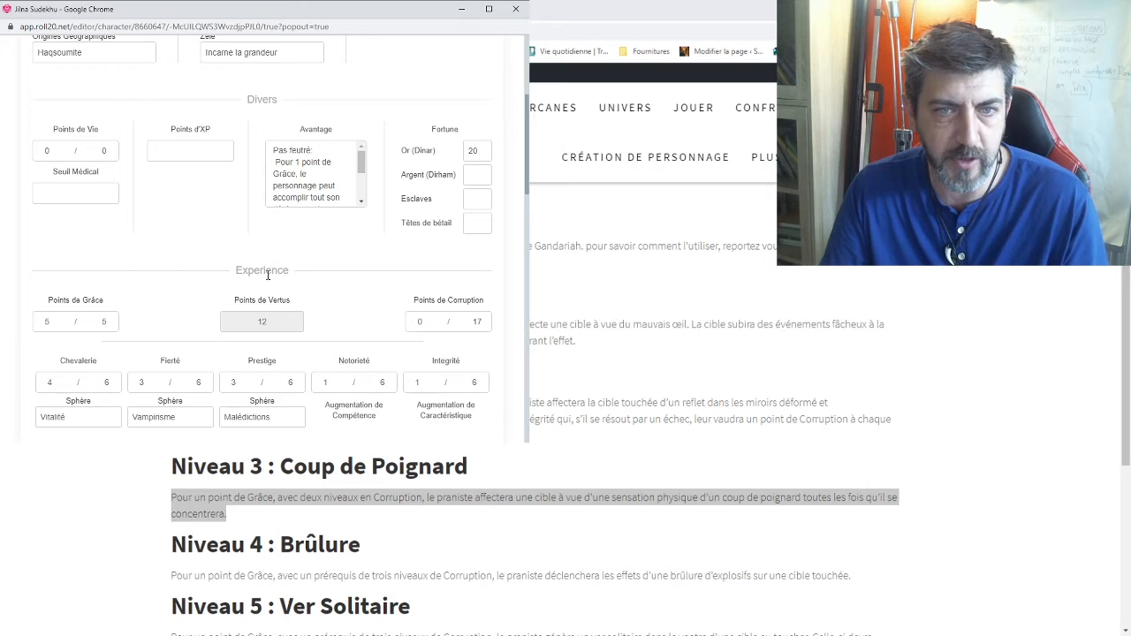
Step: Set the current Vigueur score in the Caractéristiques & Compétences section to 8
scroll(267, 275, "down", 3)
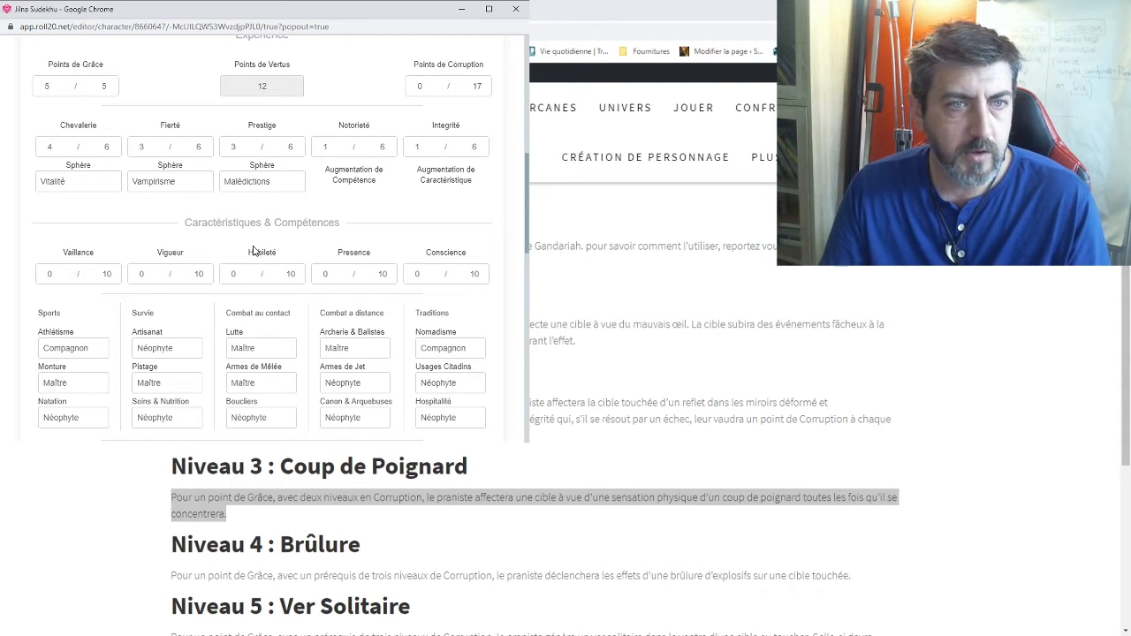
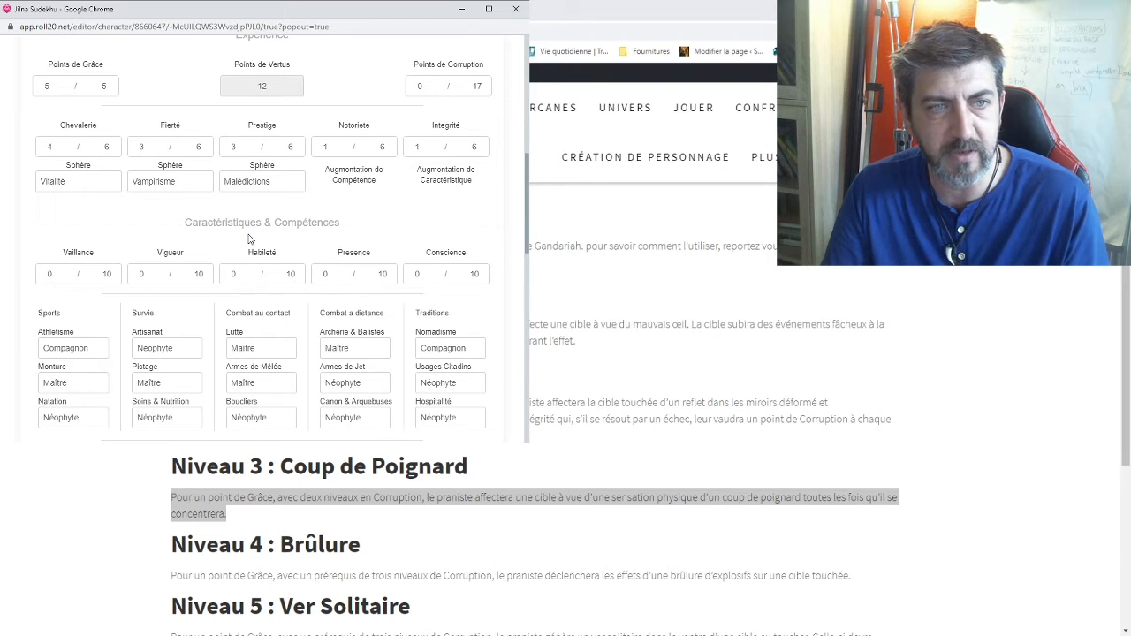
double_click(142, 274)
type("8")
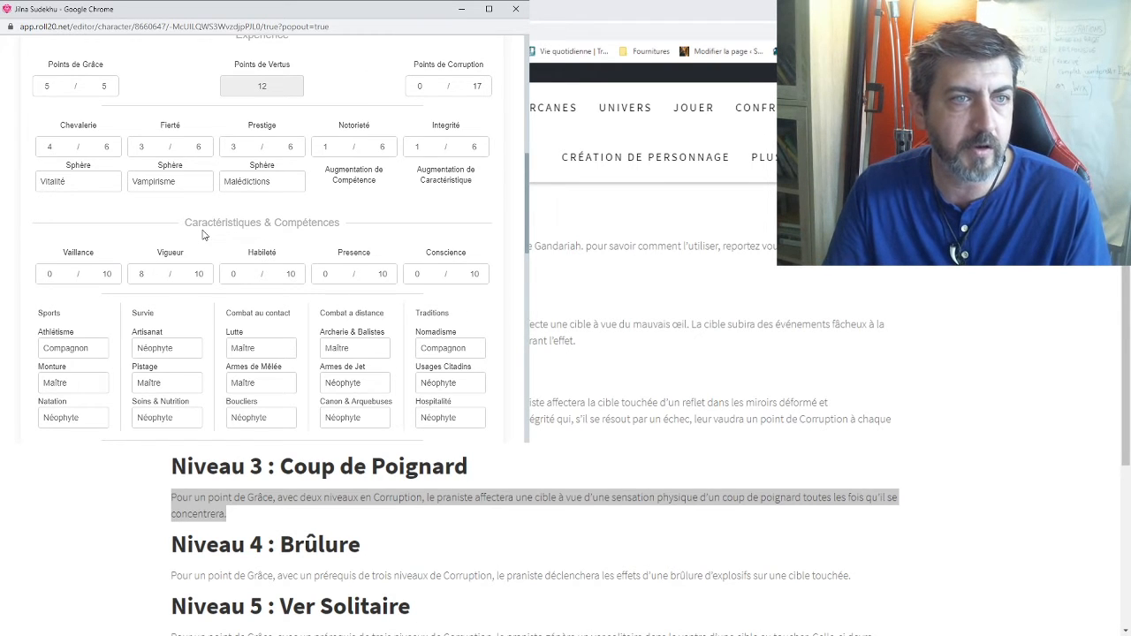
Step: In the Divers section, set the current Points de Vie to 40 and the Seuil Médical to 16
scroll(201, 235, "up", 3)
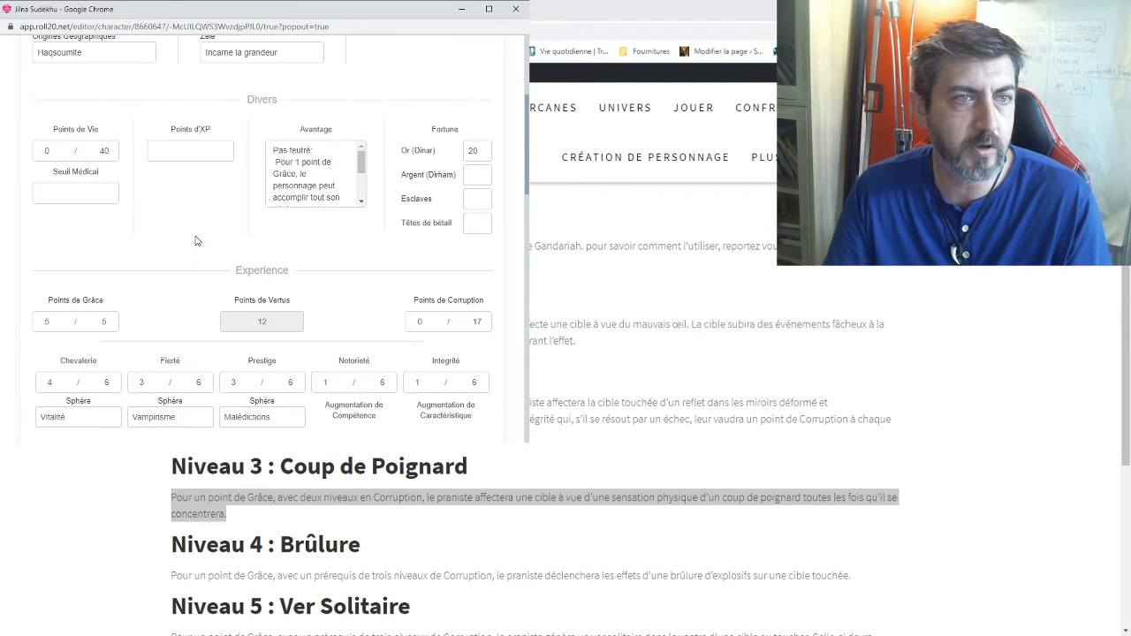
left_click(48, 150)
type("40")
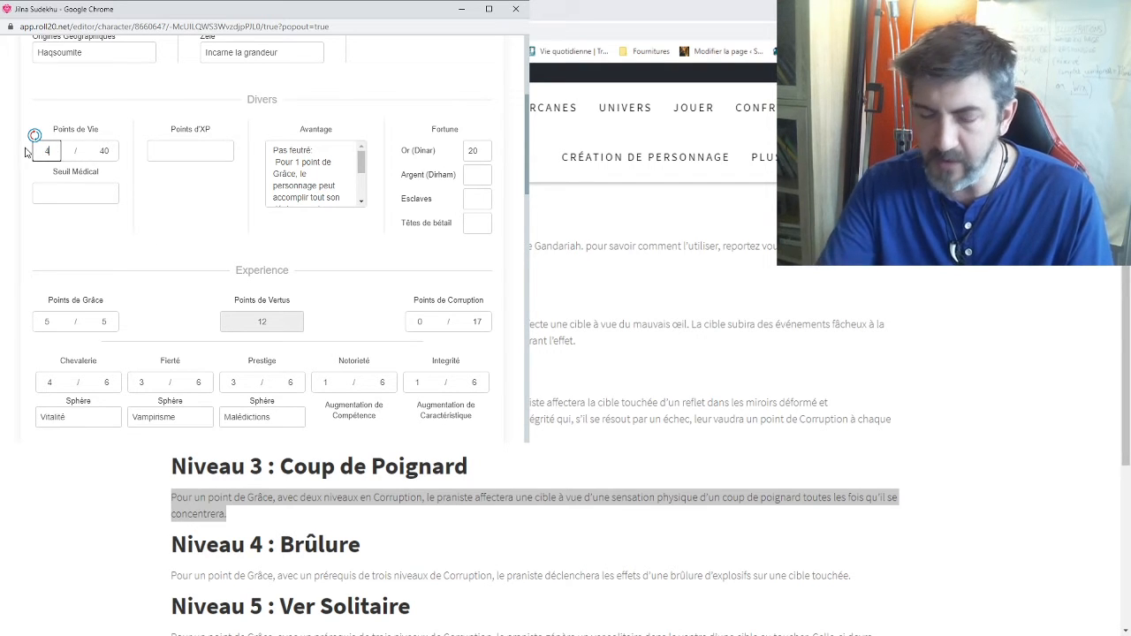
left_click(75, 191)
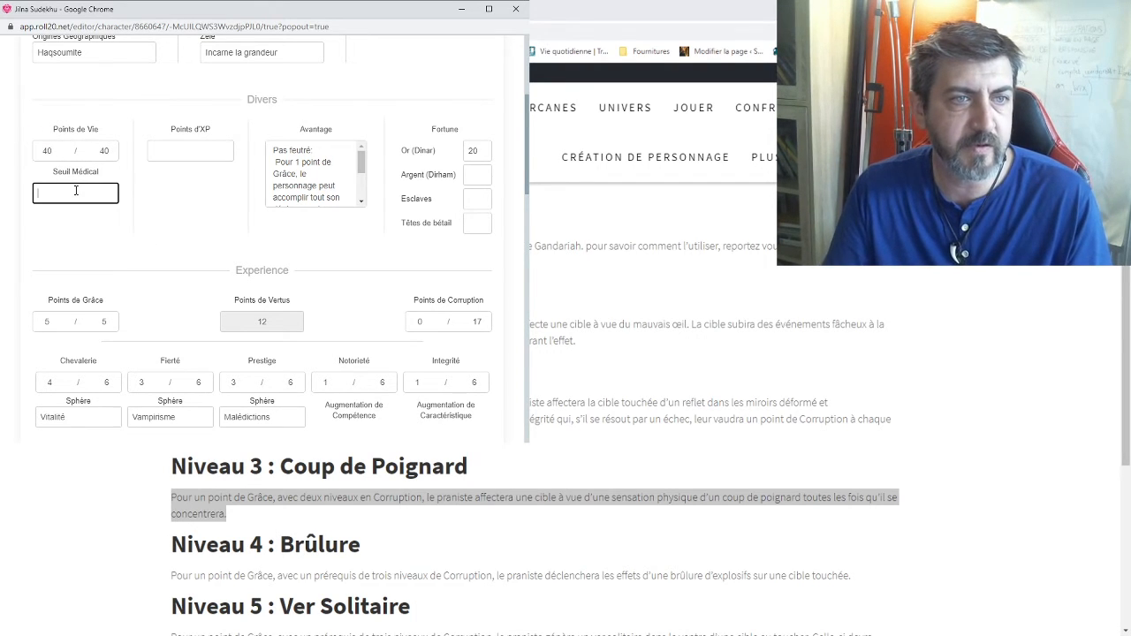
type("16")
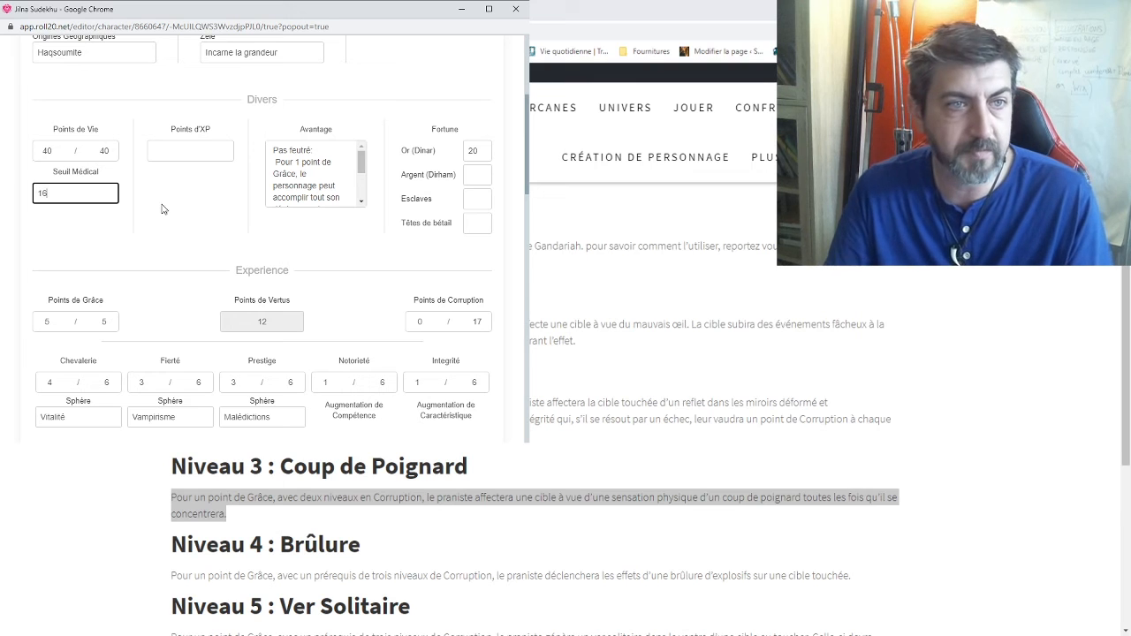
left_click(165, 203)
Step: Set the current Habileté and Conscience scores to 8 each
scroll(239, 231, "down", 3)
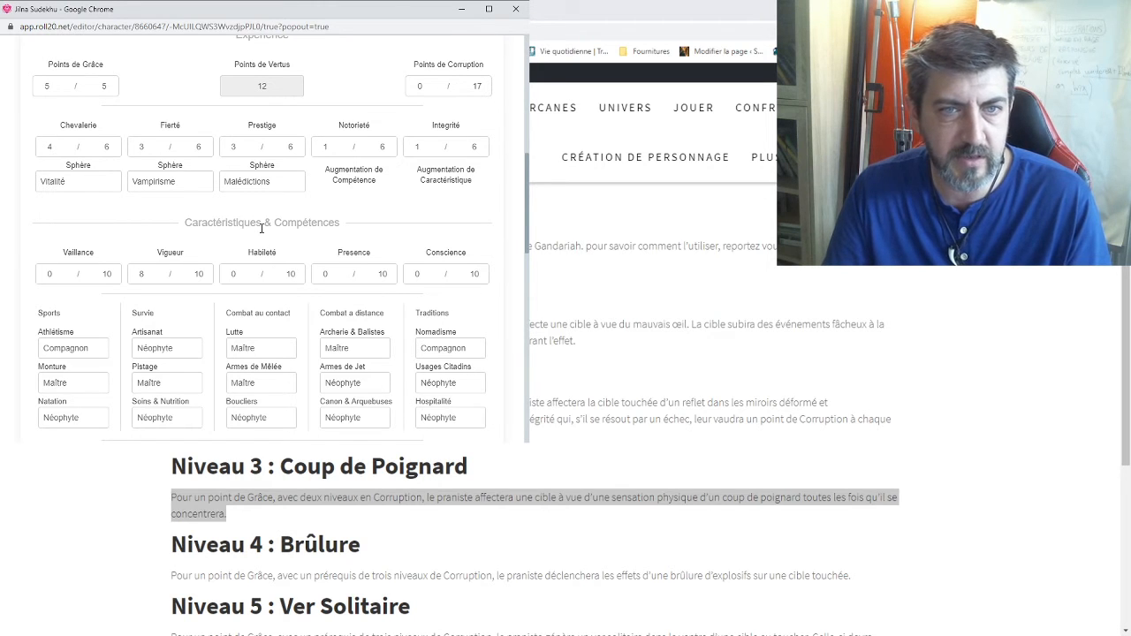
left_click(240, 275)
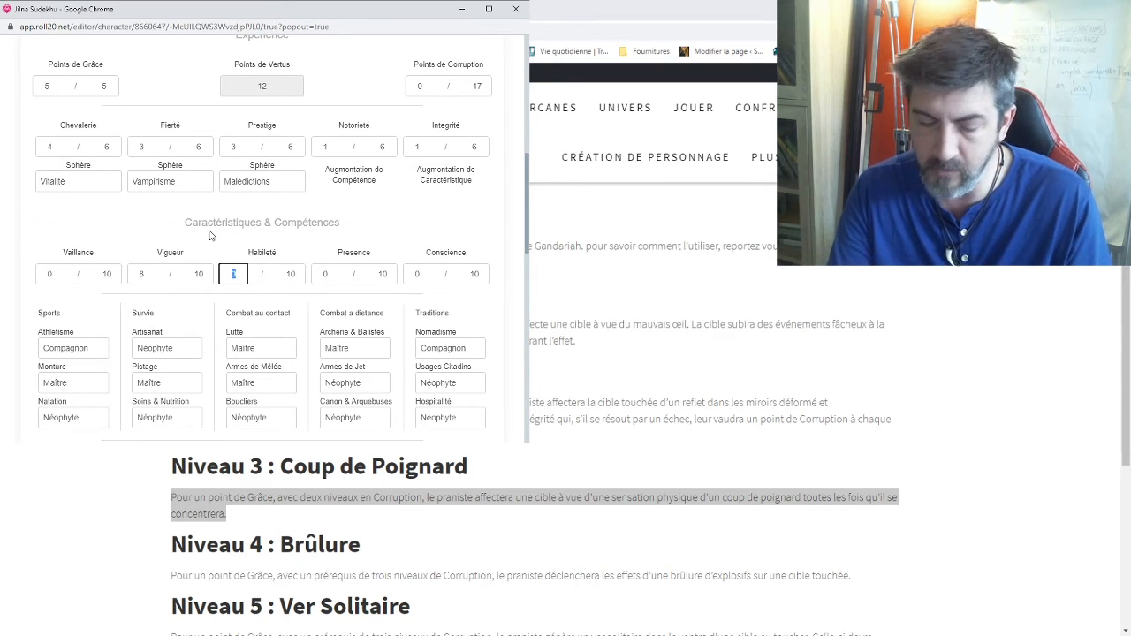
type("8")
left_click(164, 239)
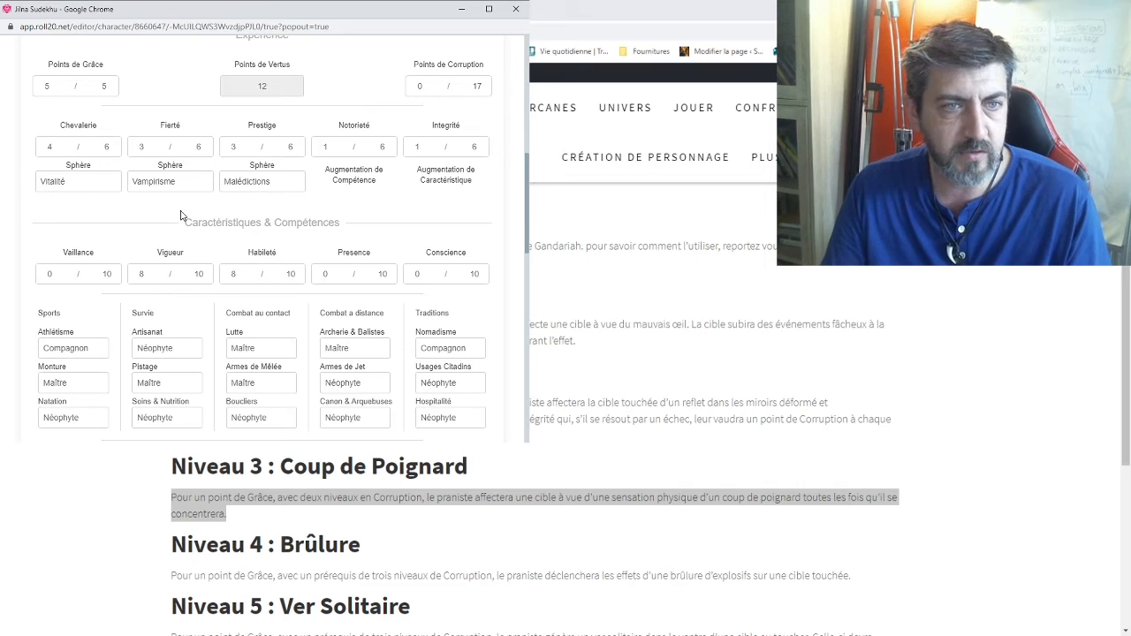
left_click(429, 274)
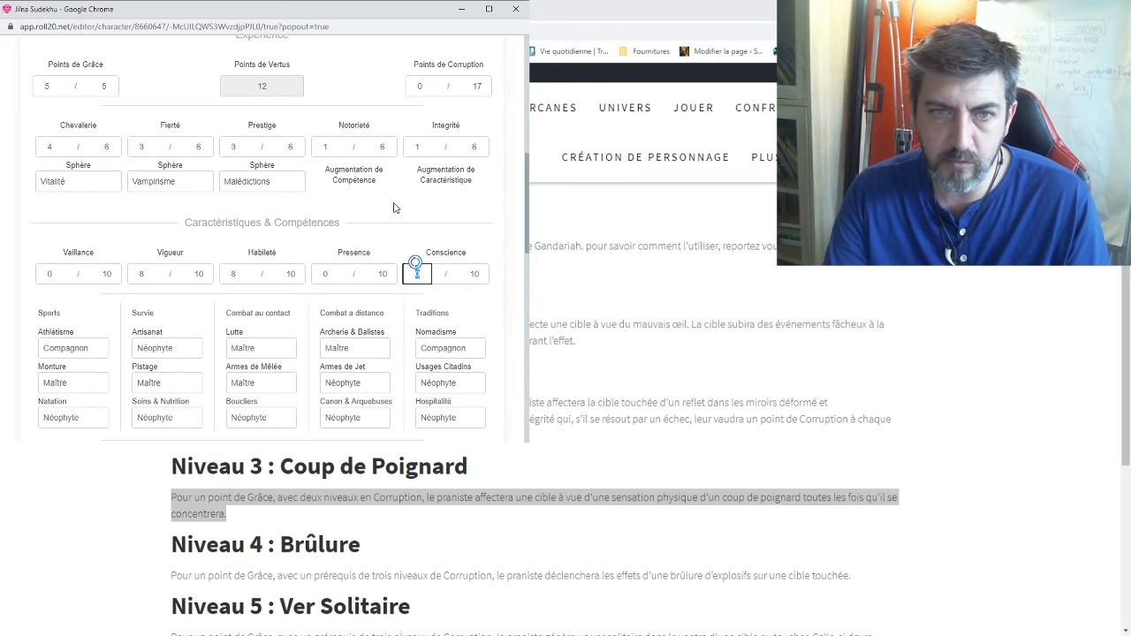
left_click(303, 223)
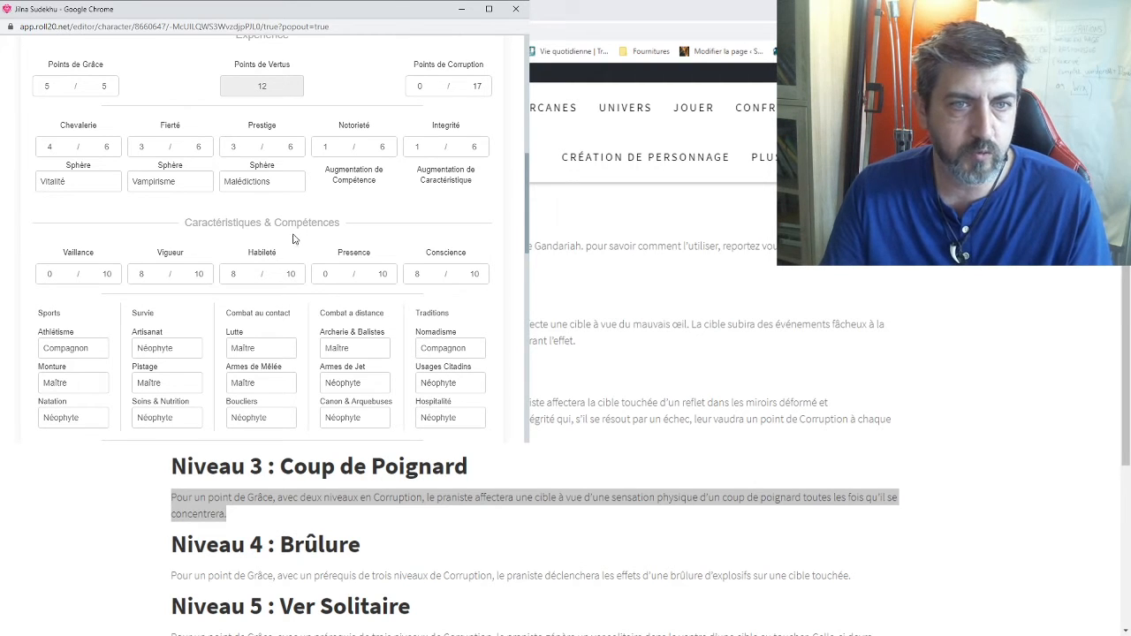
Step: Set the current Presence and Vaillance scores to 4 each
double_click(329, 276)
type("4")
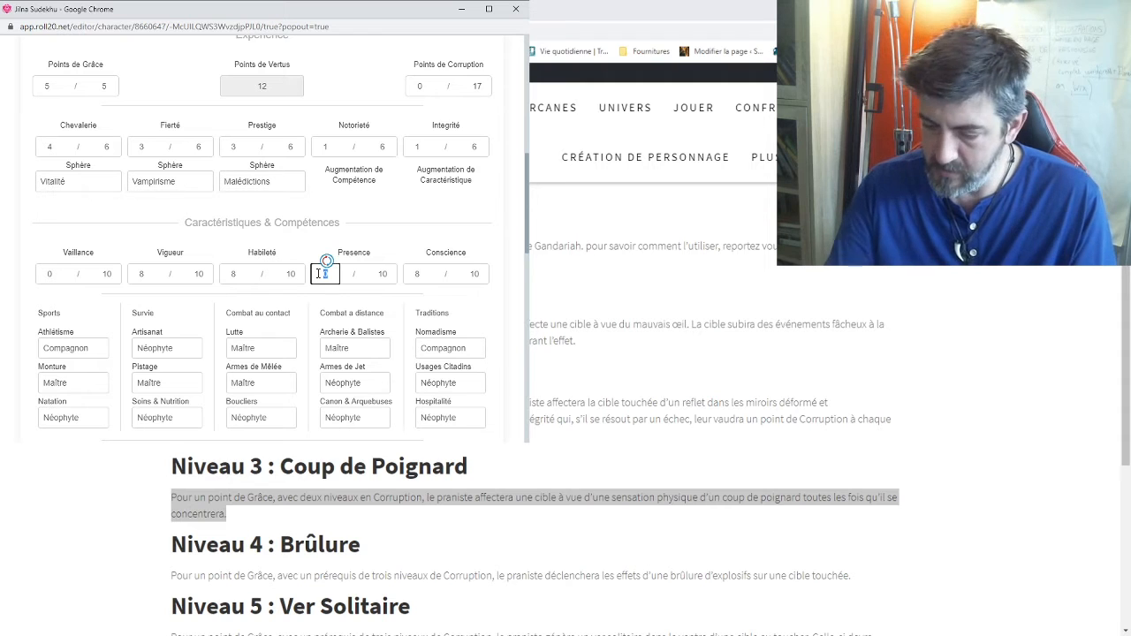
double_click(32, 275)
type("4")
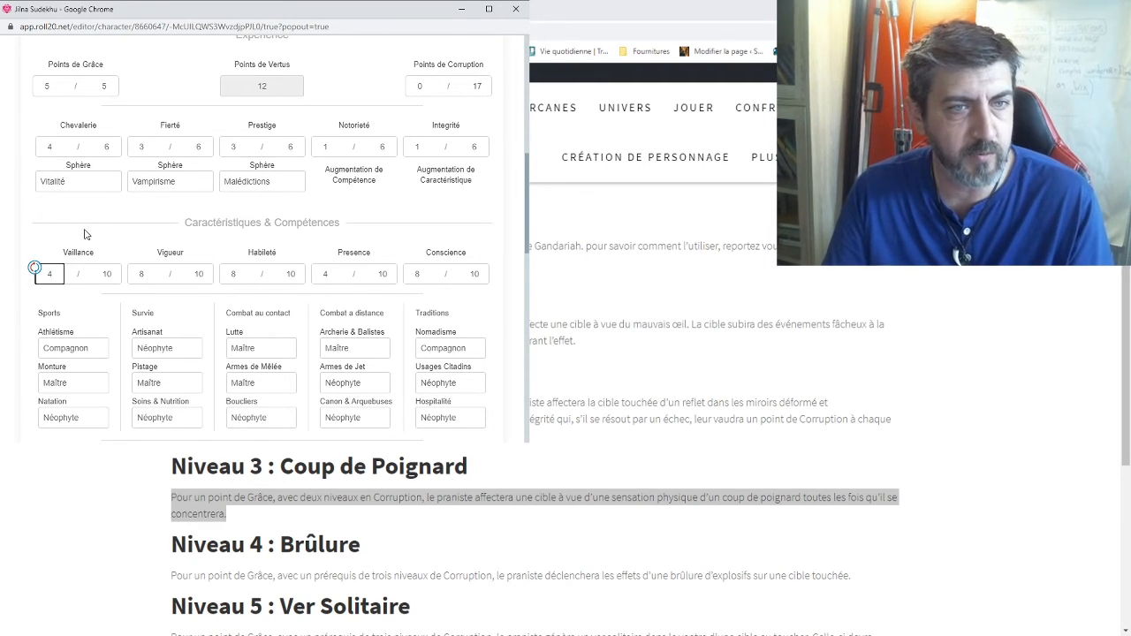
left_click(97, 228)
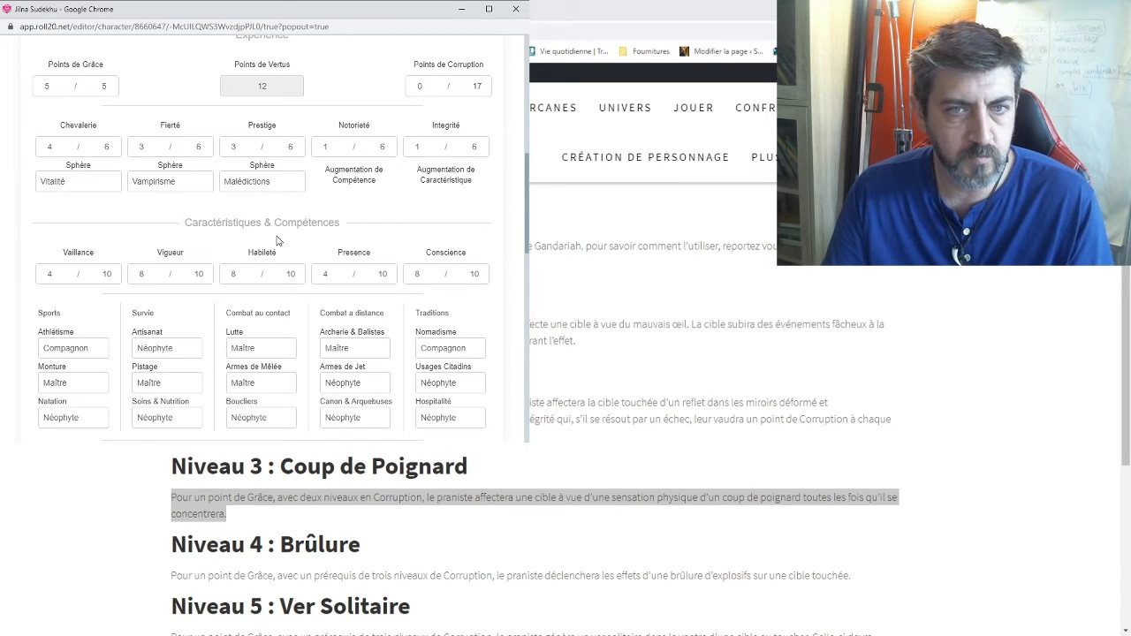
Step: Change the current Conscience score to 7 and the current Vaillance score to 5
left_click(421, 275)
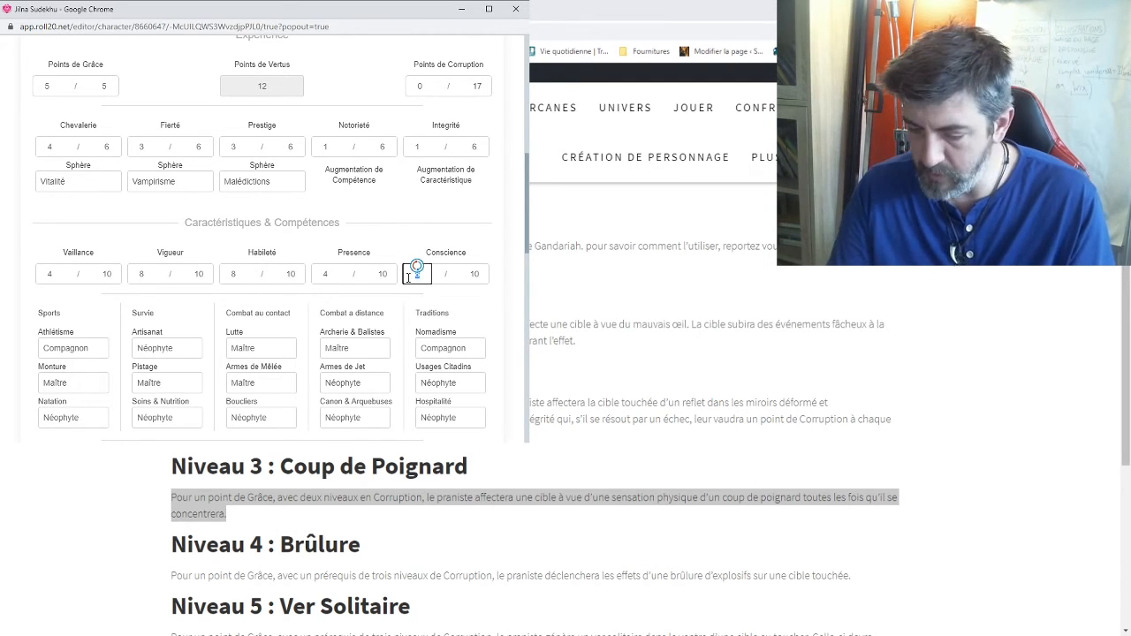
left_click(367, 230)
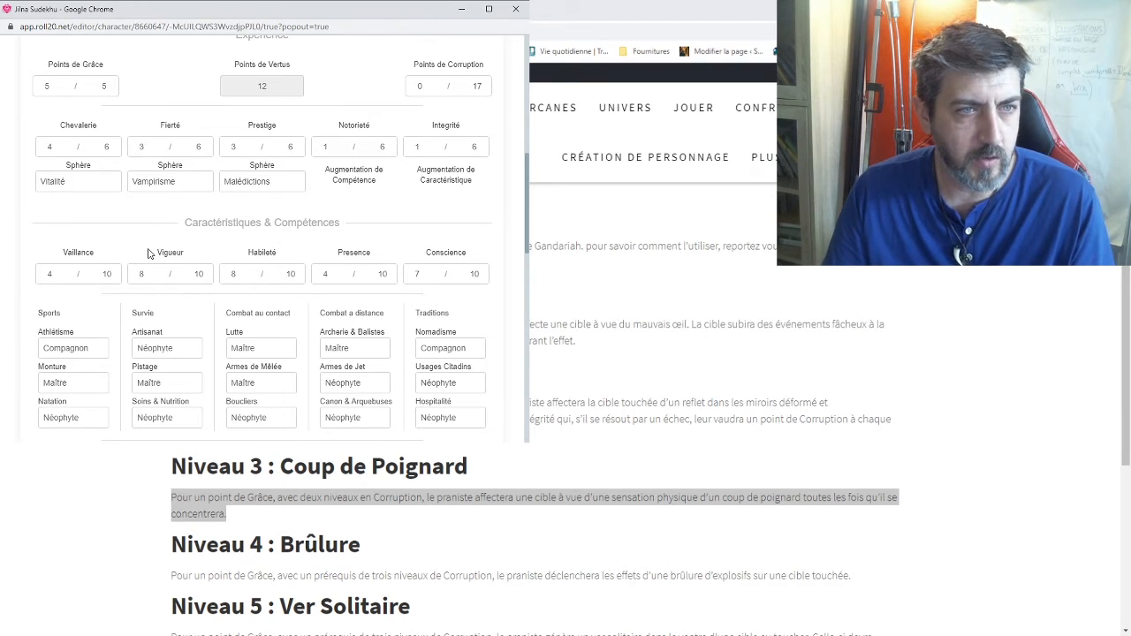
double_click(56, 274)
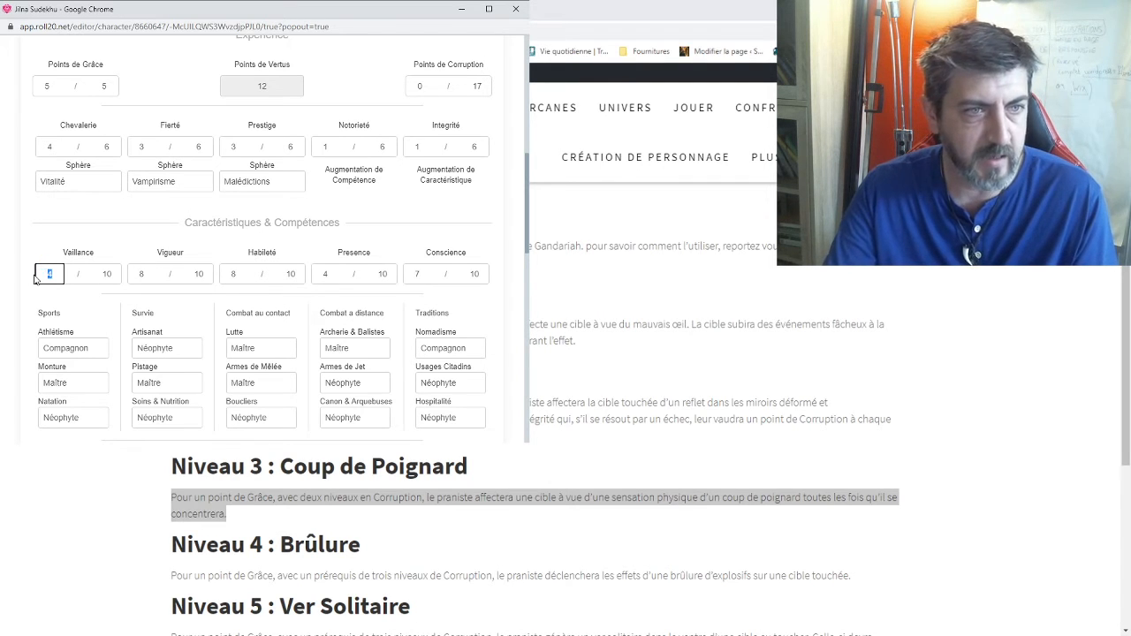
type("5")
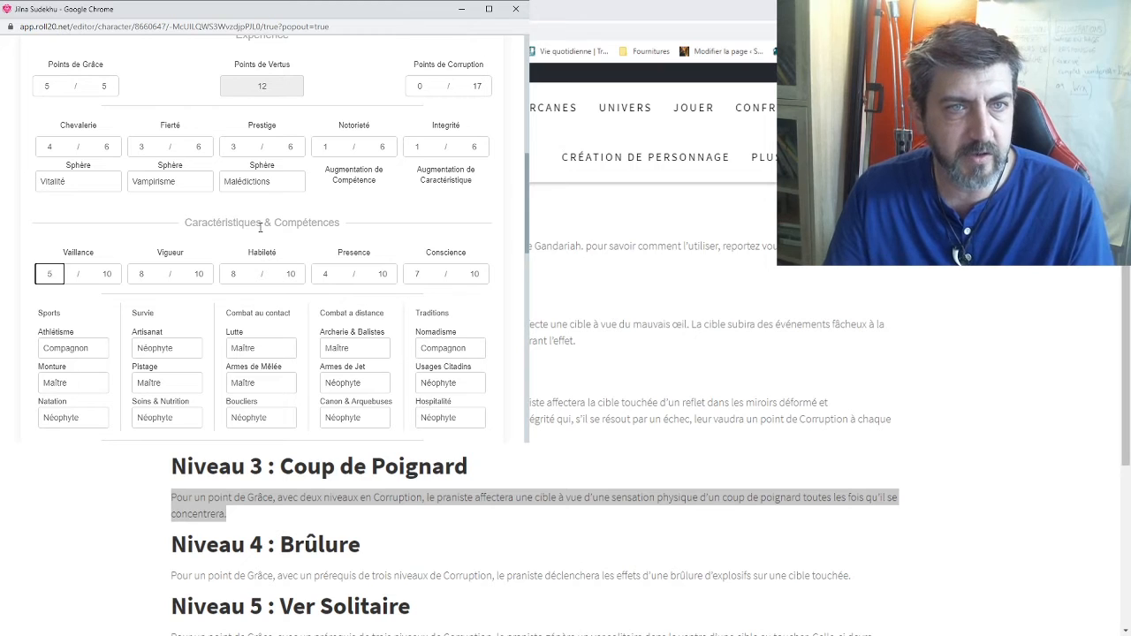
left_click(260, 227)
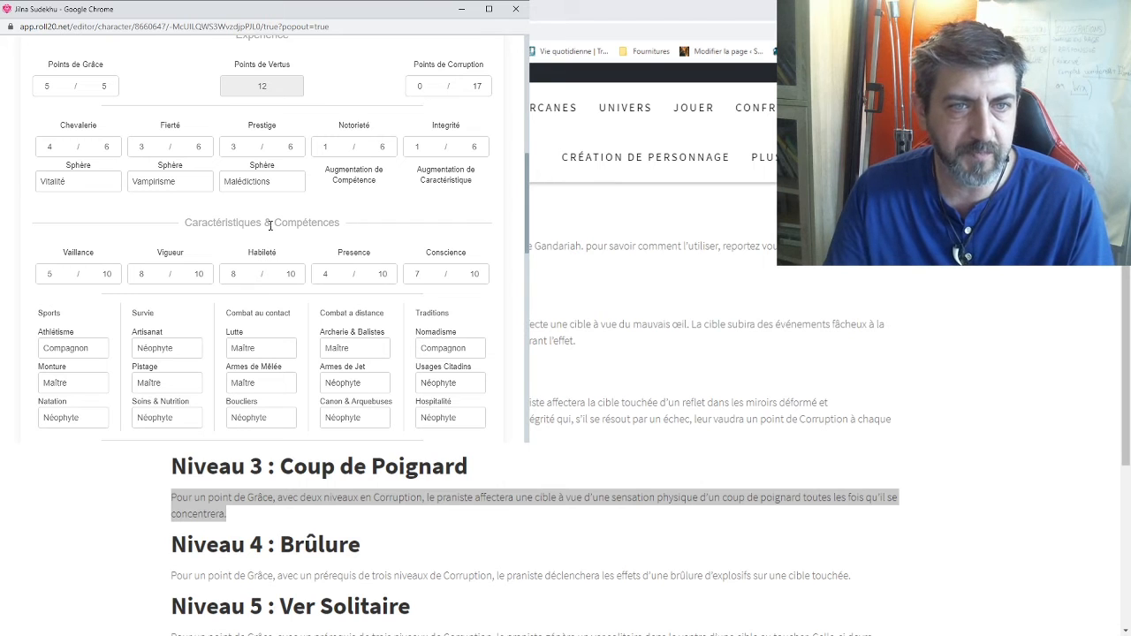
Step: Review the whole character sheet, from identity and characteristics through the skills to the weapons, armour and equipment
scroll(270, 224, "down", 2)
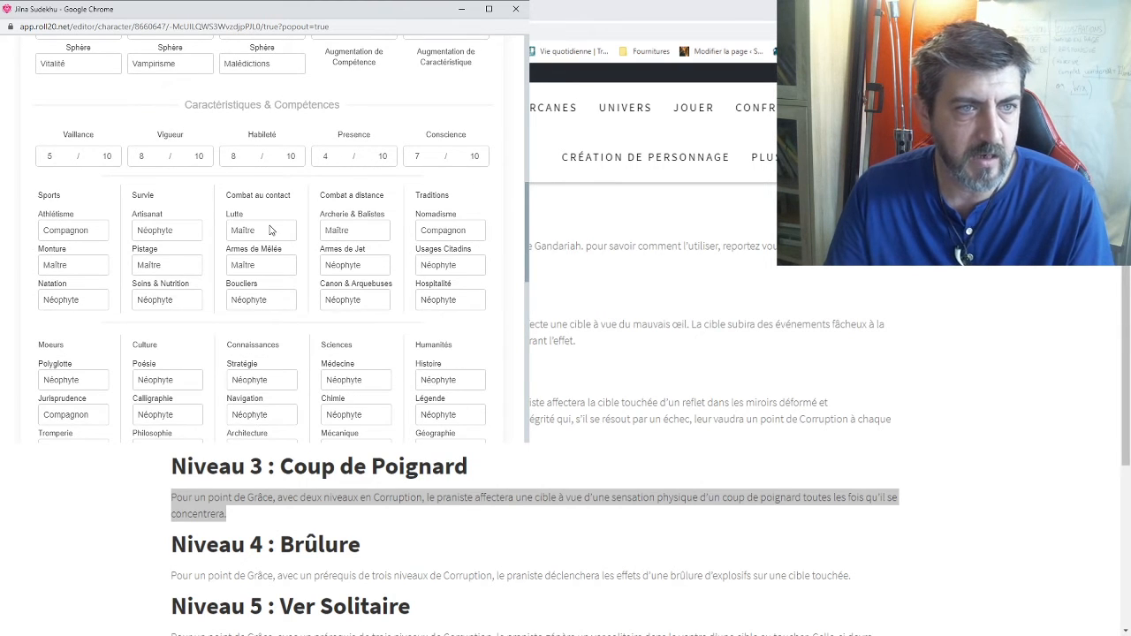
scroll(270, 230, "down", 2)
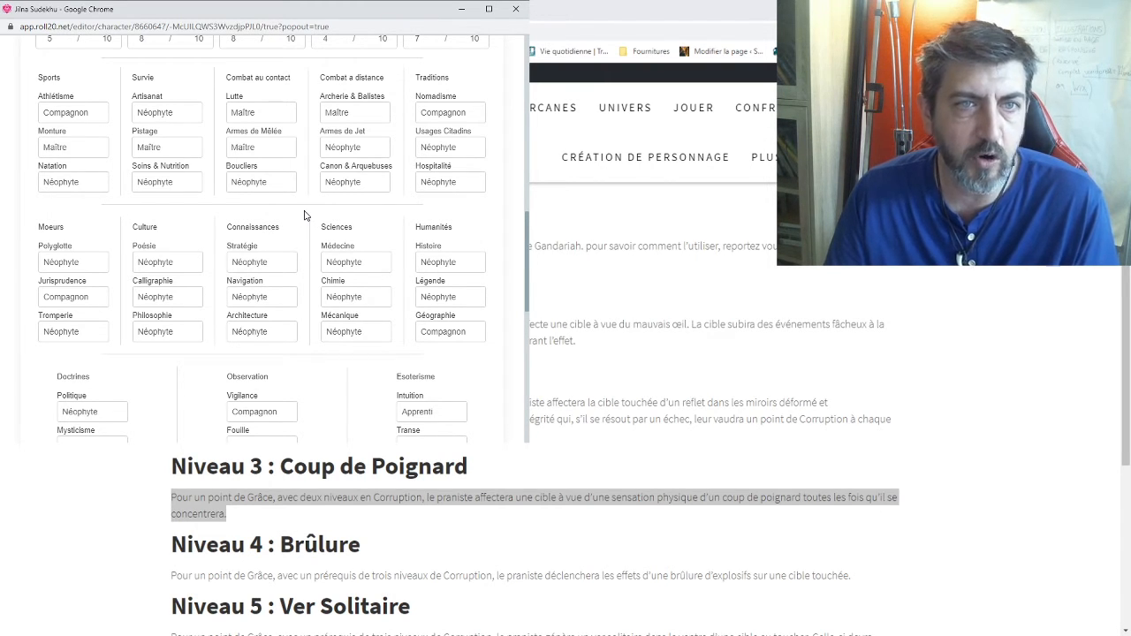
scroll(304, 215, "up", 10)
scroll(304, 215, "up", 4)
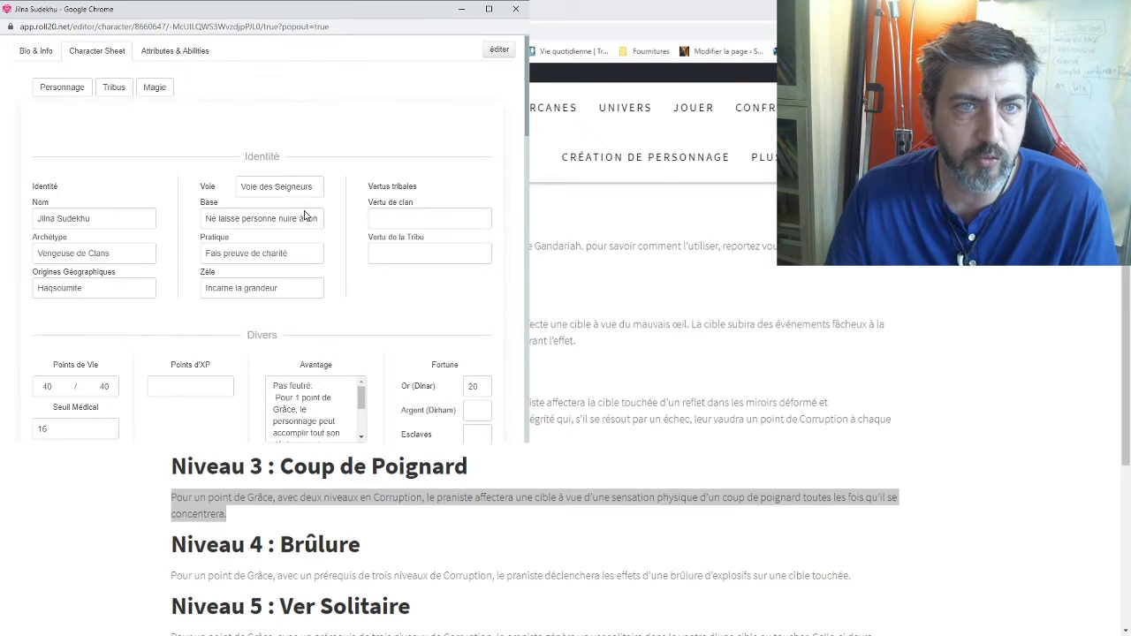
scroll(328, 203, "down", 4)
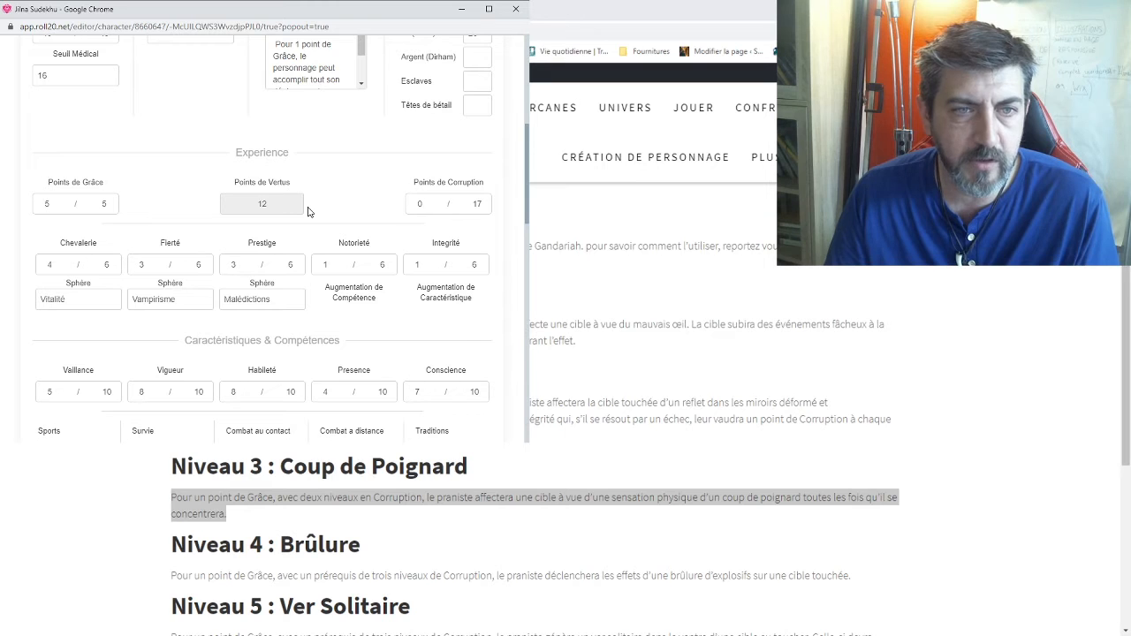
scroll(308, 212, "down", 2)
scroll(308, 212, "down", 8)
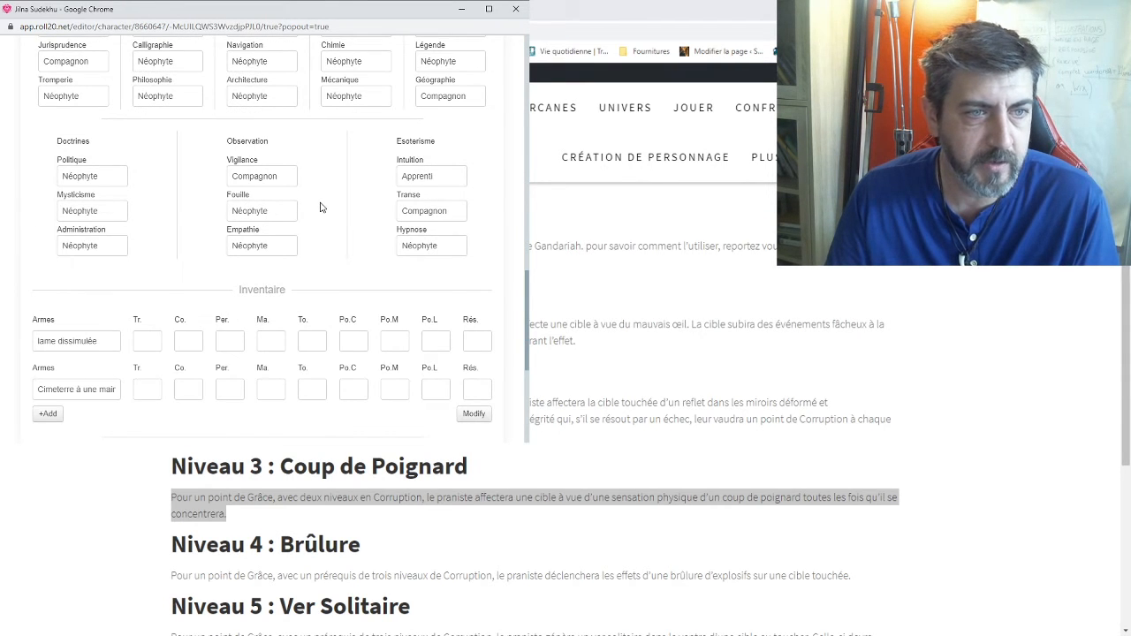
scroll(322, 207, "down", 5)
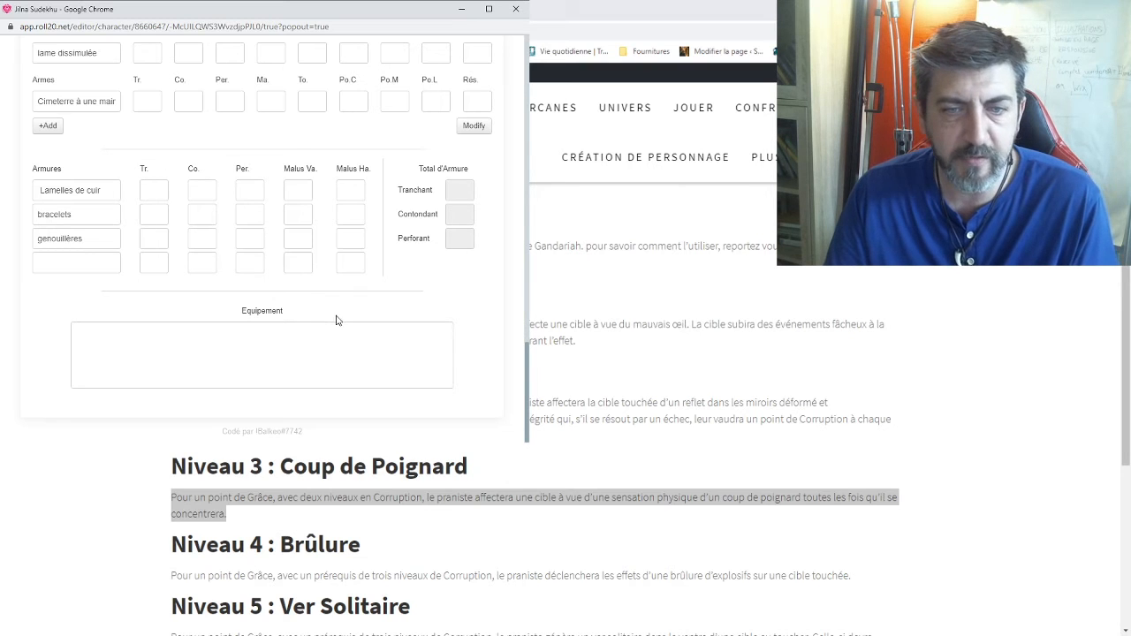
scroll(320, 351, "up", 10)
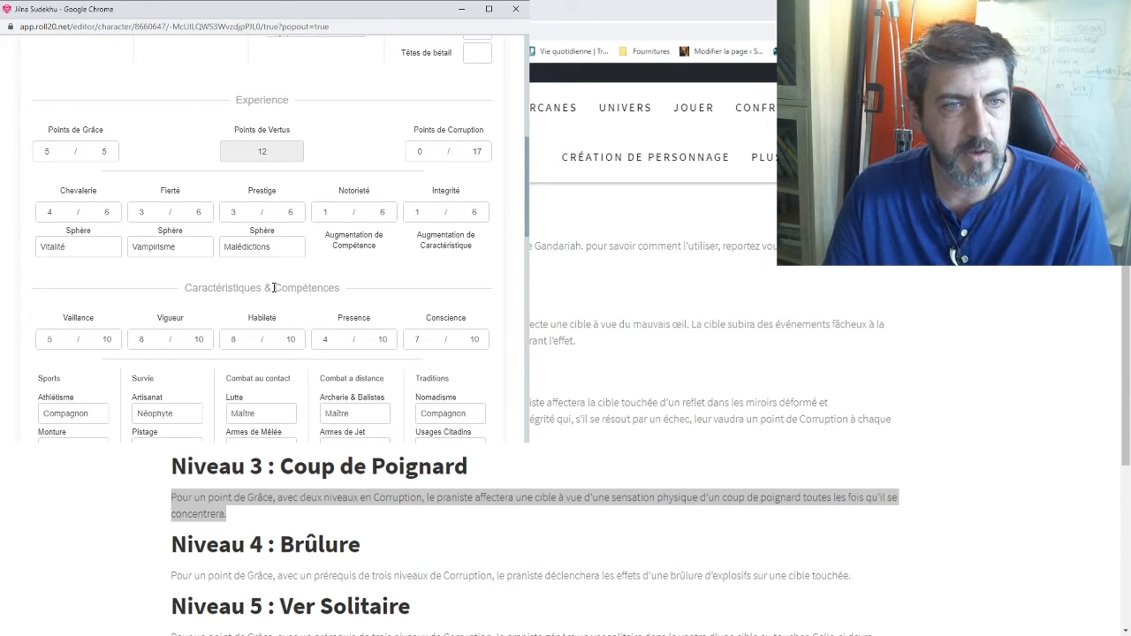
scroll(274, 287, "down", 6)
scroll(274, 287, "down", 3)
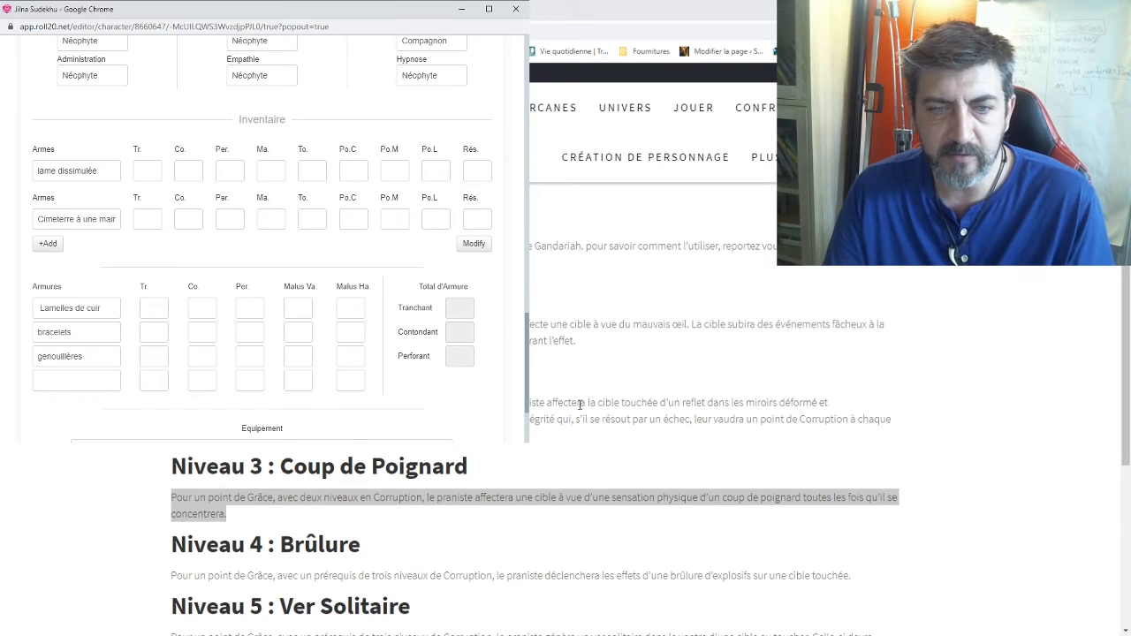
Step: On the game's rules website, open the Tables de combat et soins and Règle des boucliers pages from the skirmish combat rules
left_click(620, 347)
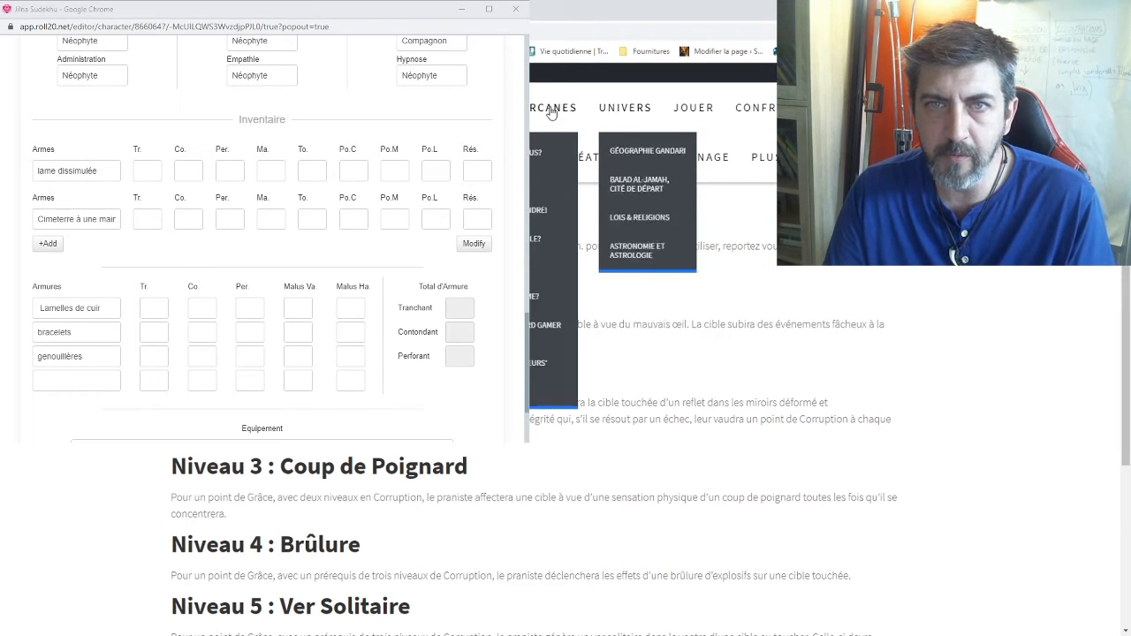
mouse_move(690, 113)
mouse_move(730, 314)
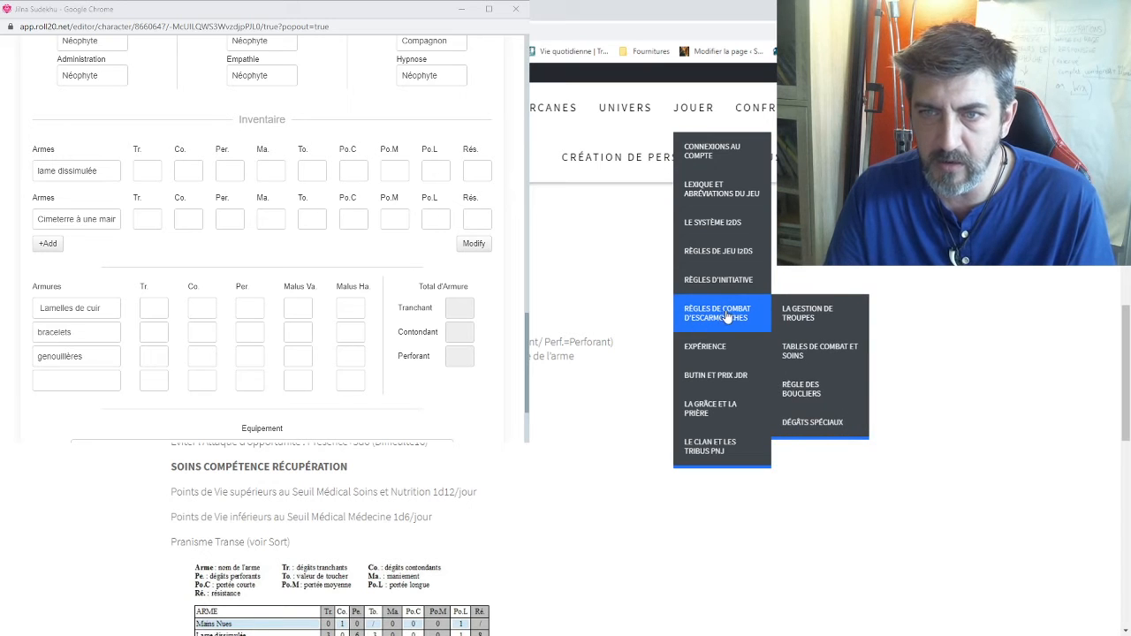
left_click(840, 397)
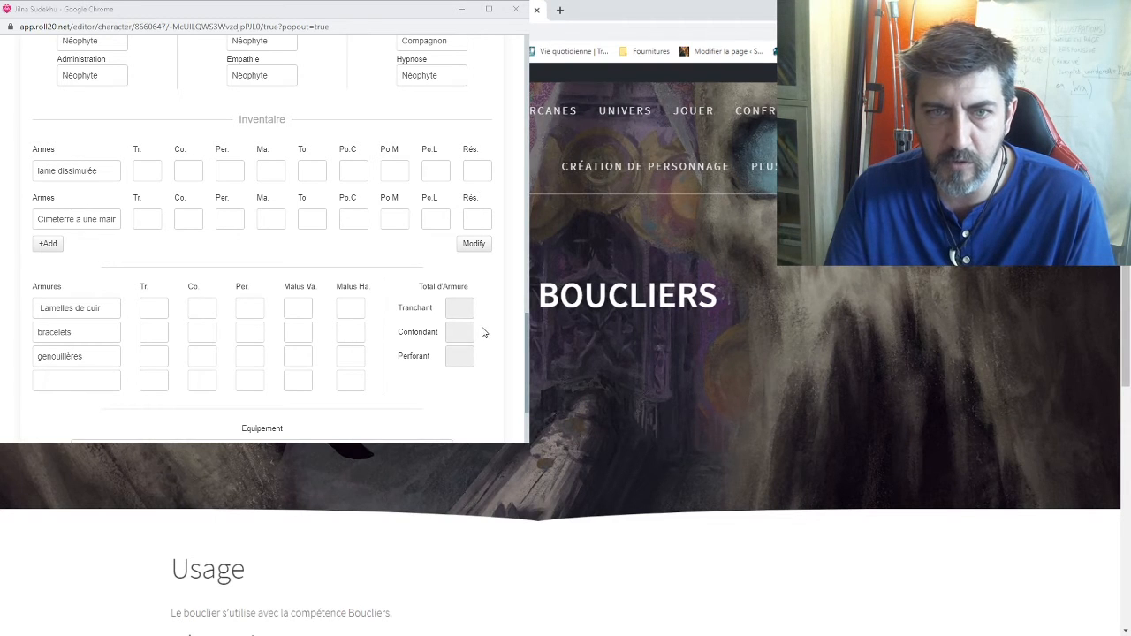
Step: Bring the rules website in front of the character sheet and read the shield usage and absorption rules
scroll(484, 332, "down", 2)
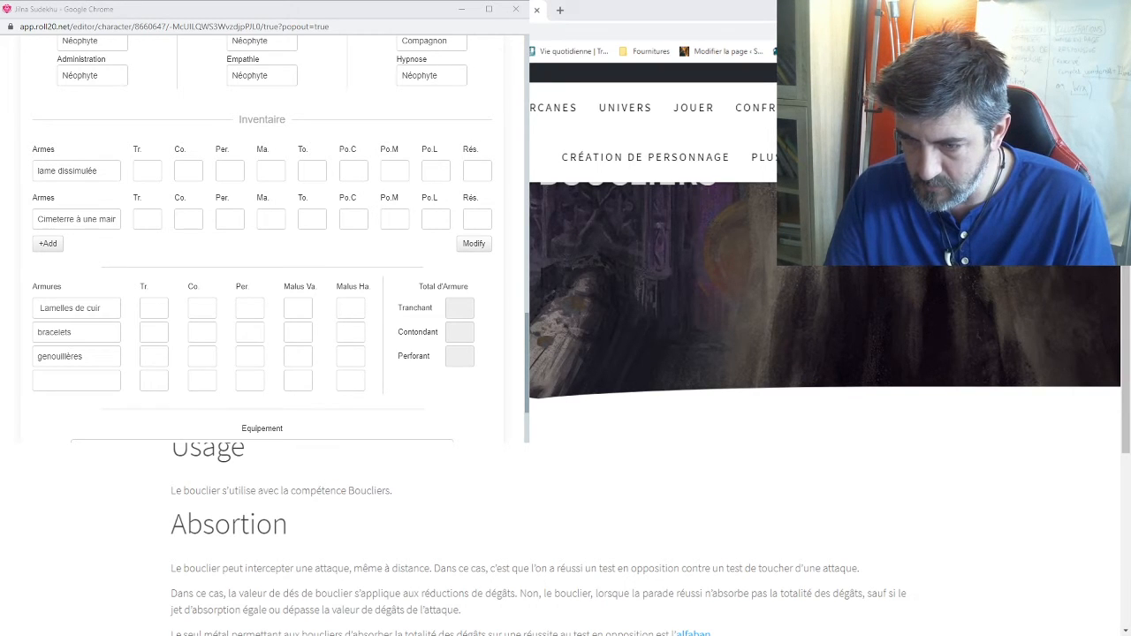
key("alt+Tab")
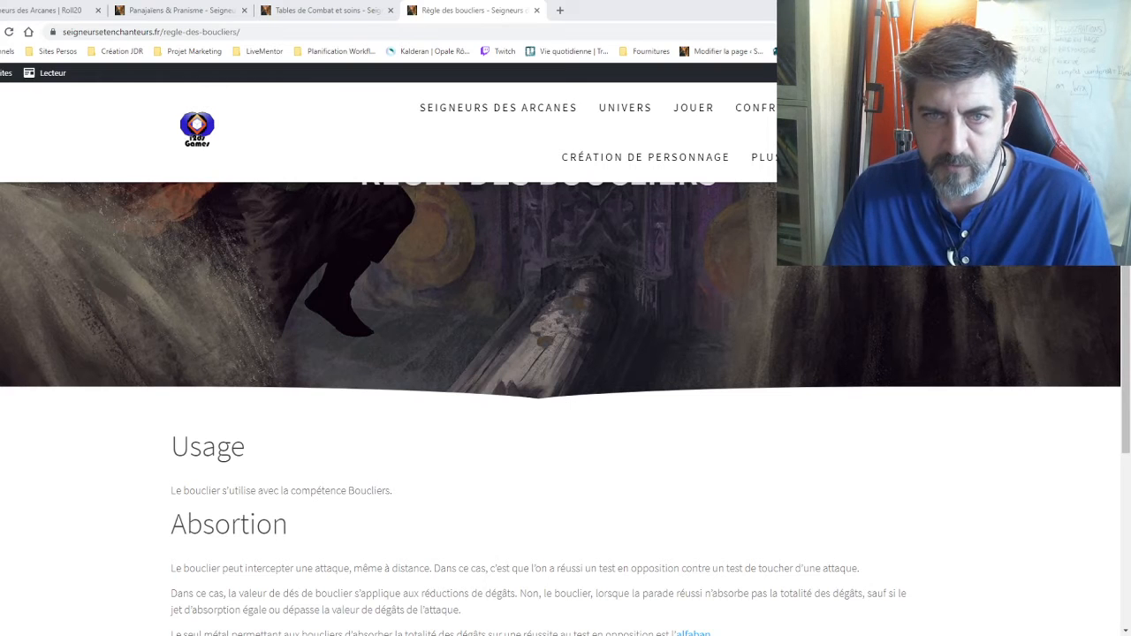
mouse_move(646, 157)
scroll(646, 157, "up", 2)
scroll(566, 354, "down", 2)
scroll(566, 353, "up", 2)
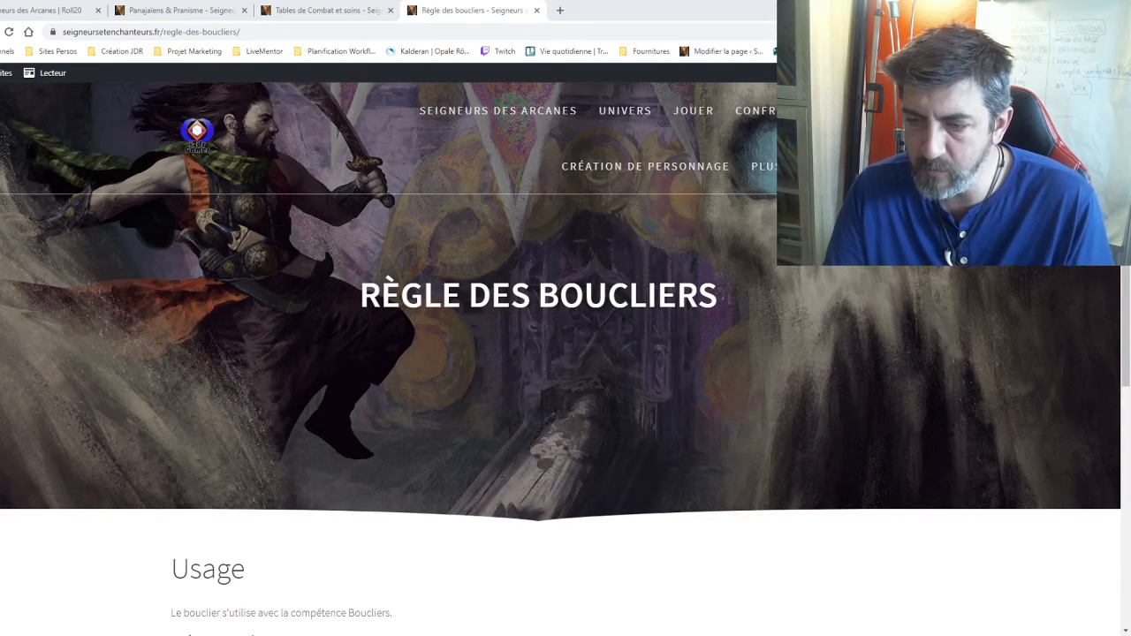
scroll(566, 354, "down", 4)
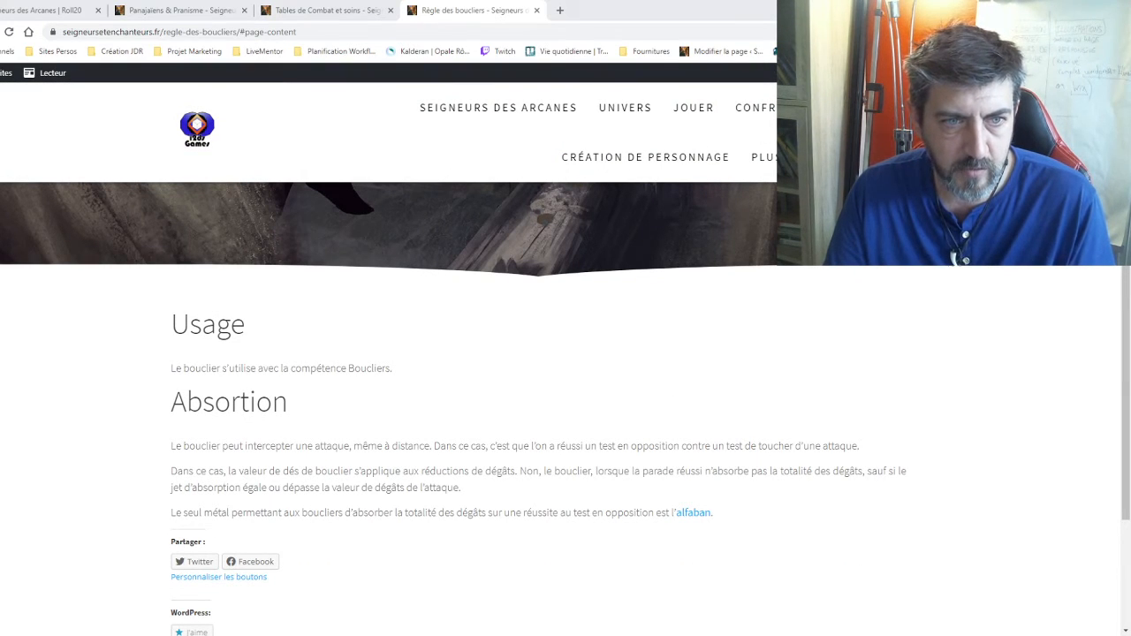
Step: Read the shield absorption rules, and on the Tables de combat et soins page review the shield dice, damage rules and weapon and armour tables
left_click_drag(170, 393, 786, 520)
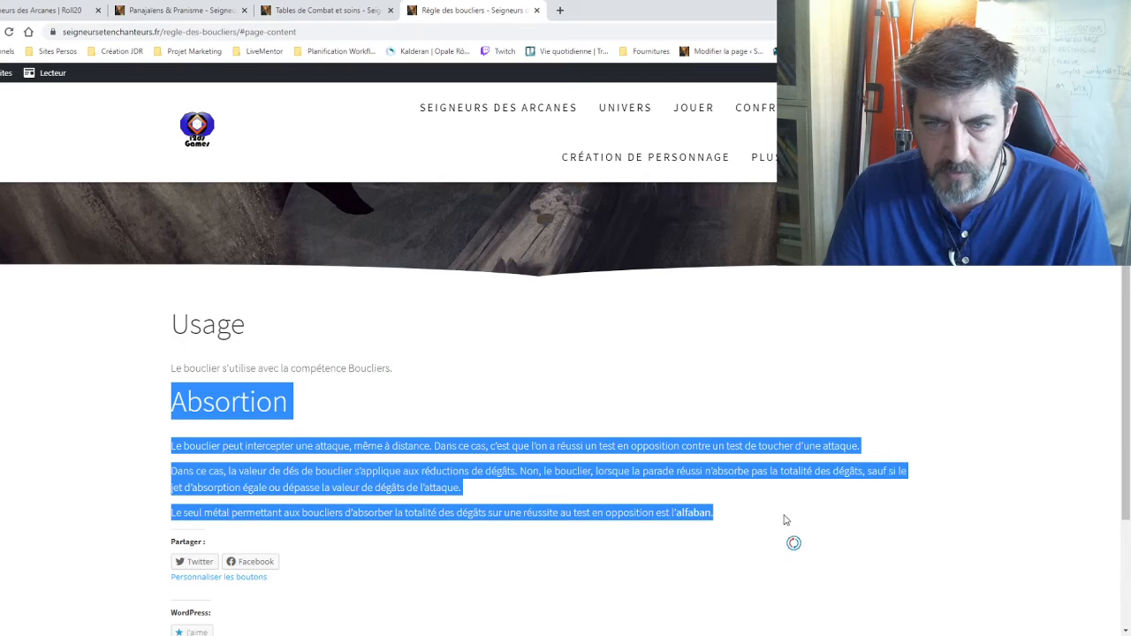
left_click(570, 475)
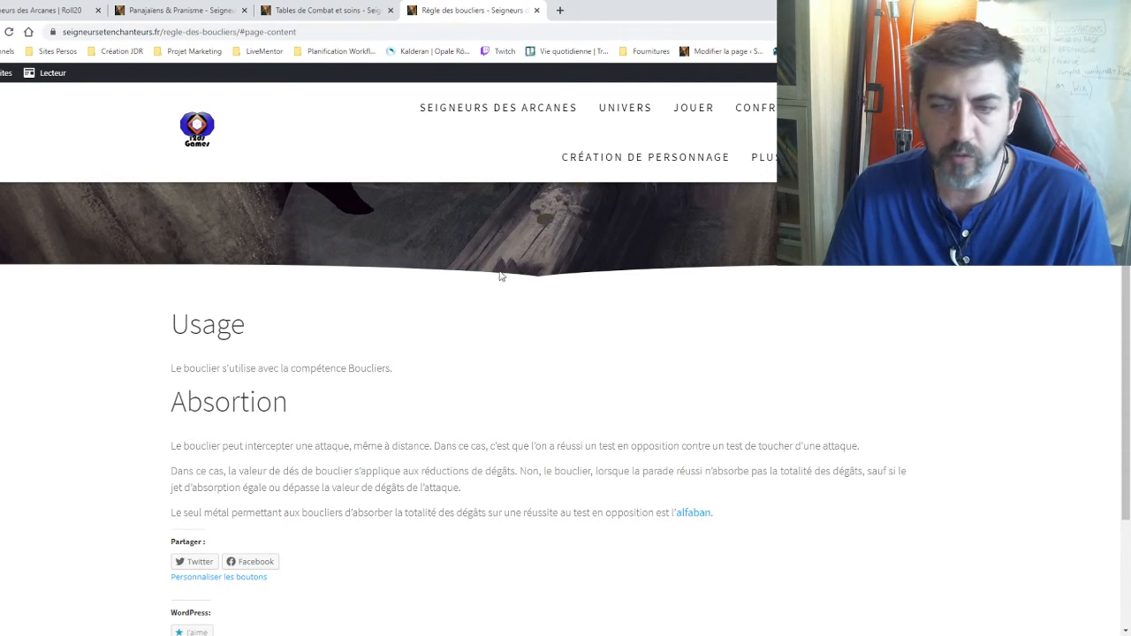
left_click(322, 7)
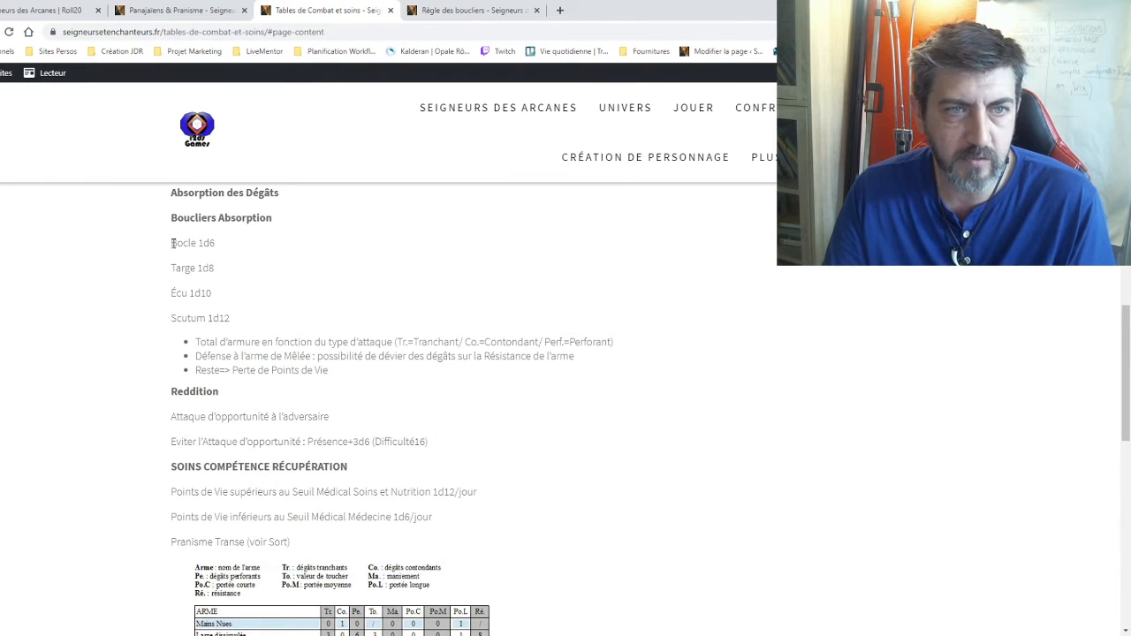
left_click_drag(173, 243, 237, 321)
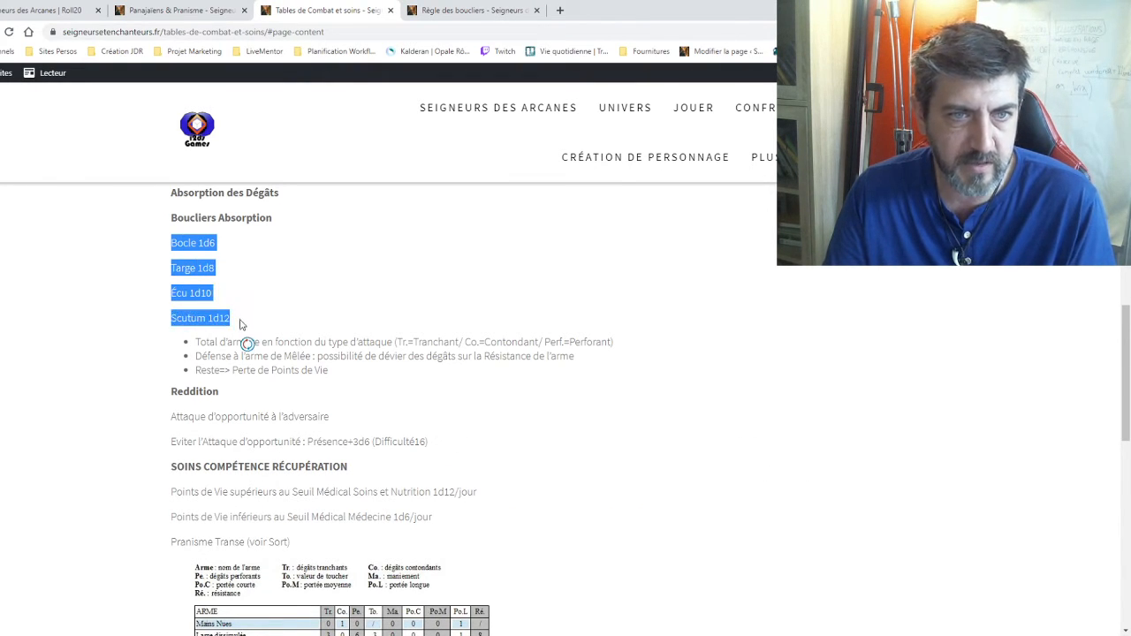
left_click(260, 320)
scroll(387, 351, "up", 3)
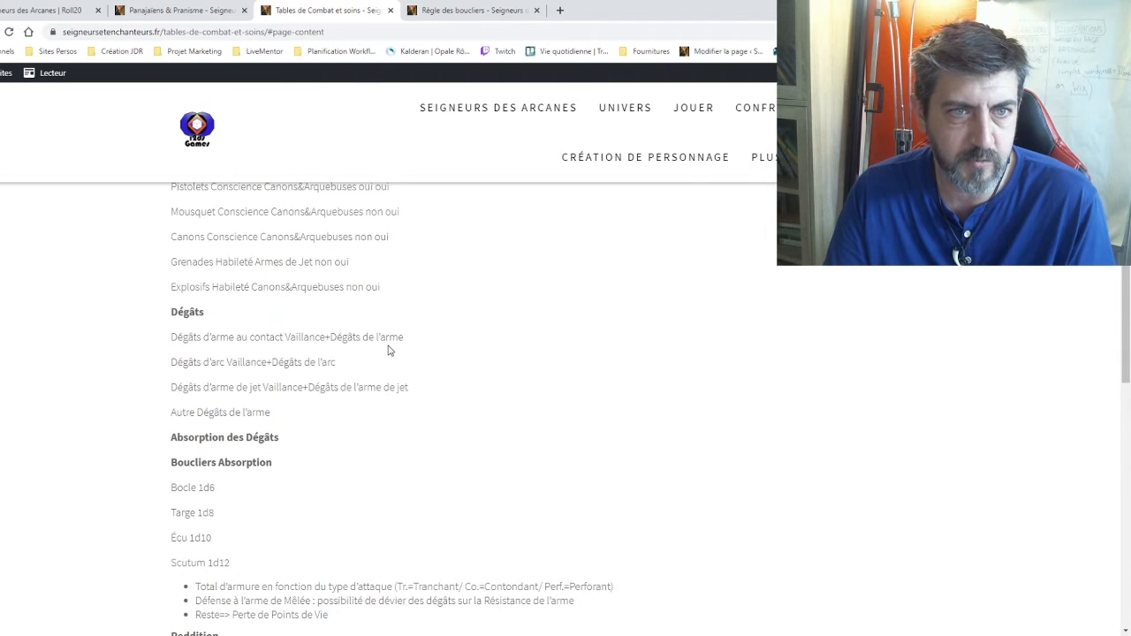
scroll(364, 376, "down", 3)
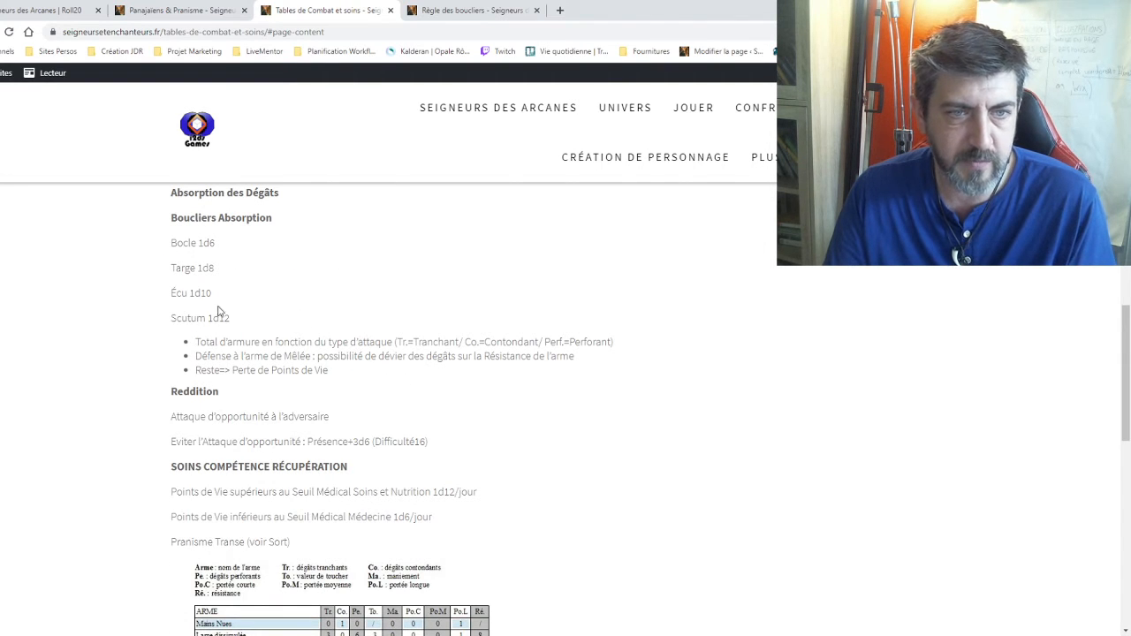
scroll(303, 331, "down", 5)
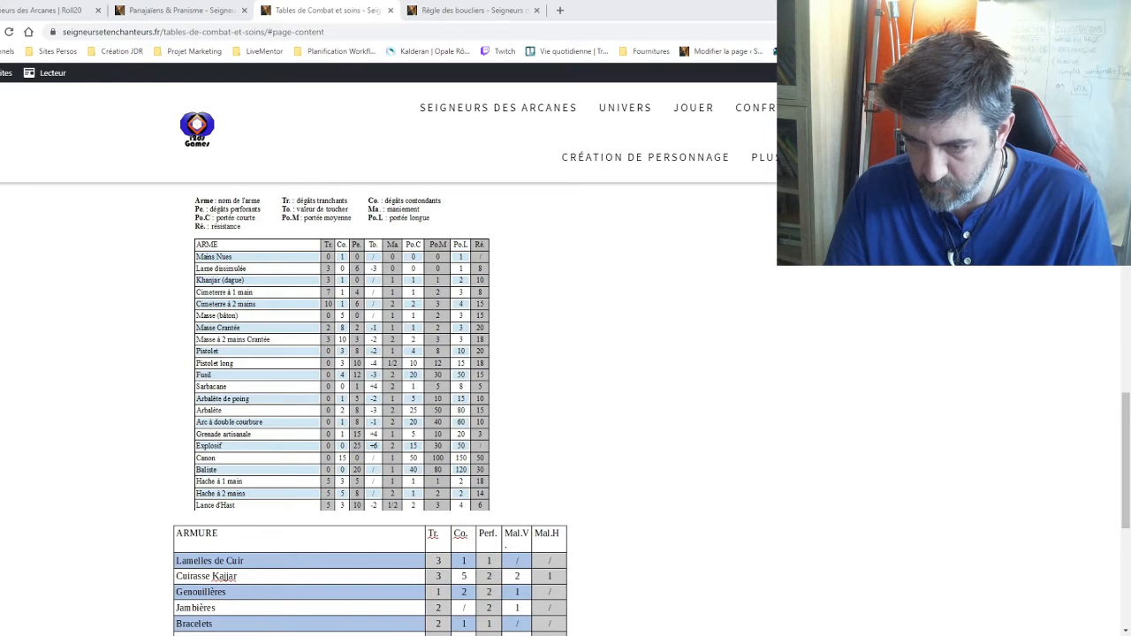
Step: Bring up the character sheet window and place it beside the weapon and armour tables, with both inventories in view
key("alt+Tab")
left_click_drag(265, 9, 867, 203)
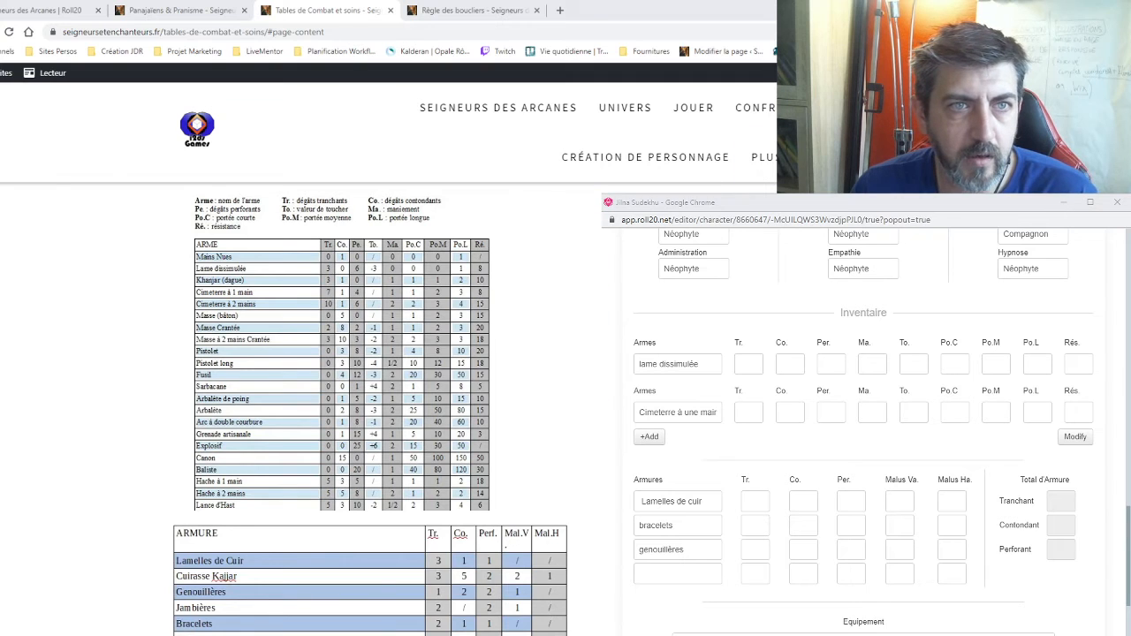
key("alt+Tab")
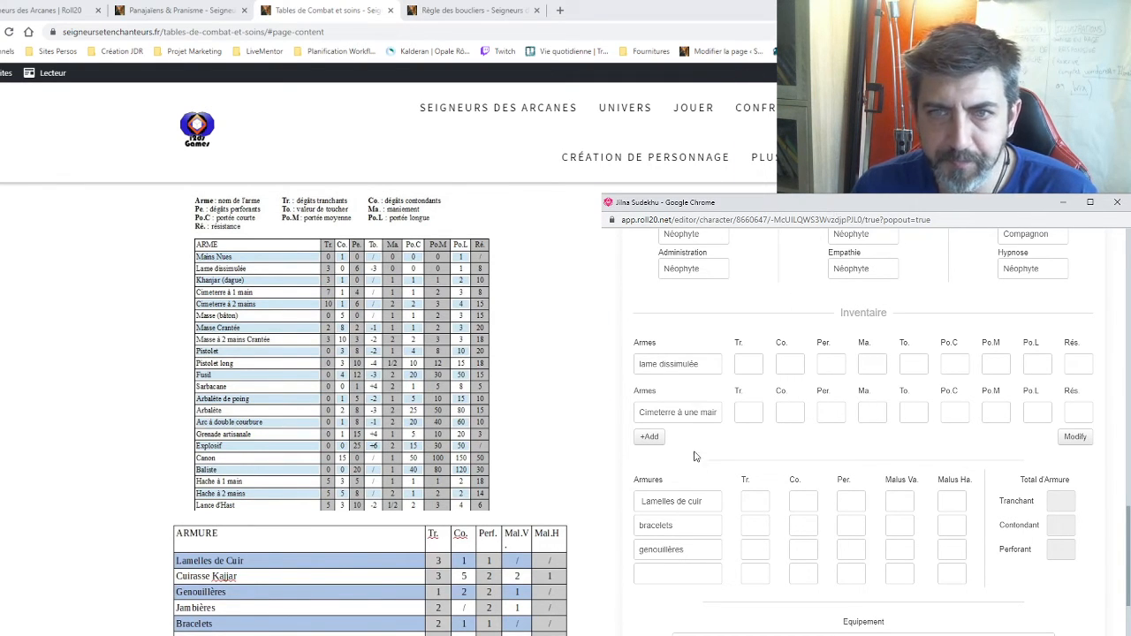
Step: For the lame dissimulée, enter Tr. 3, Co. 0, Ma. 0 and To. -3
left_click(742, 363)
type("3")
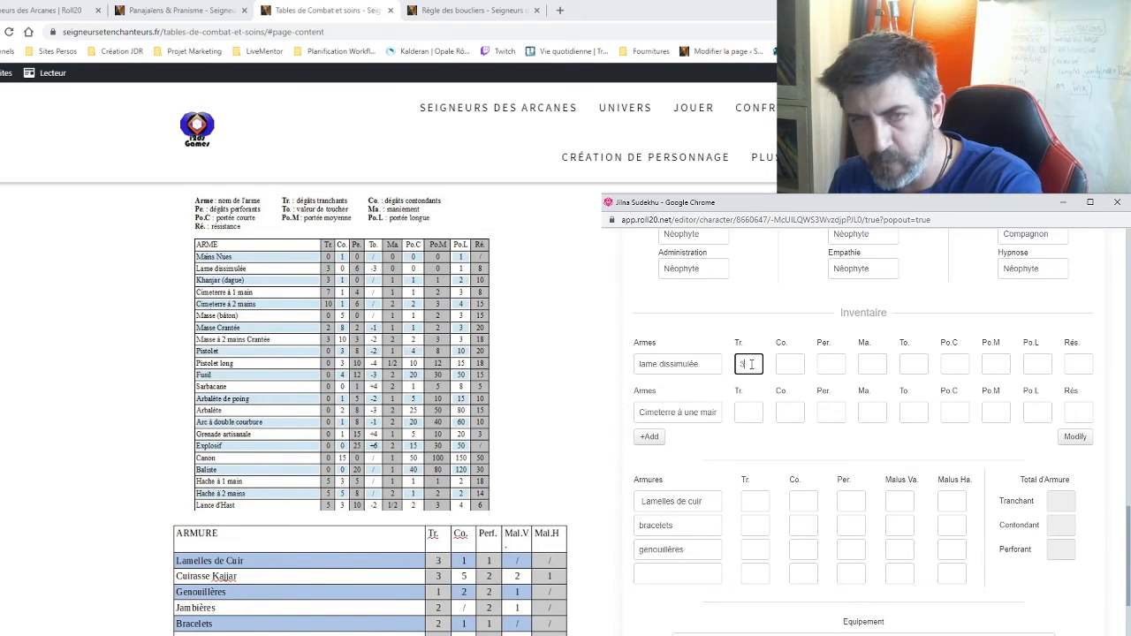
left_click(789, 363)
type("0")
left_click(831, 364)
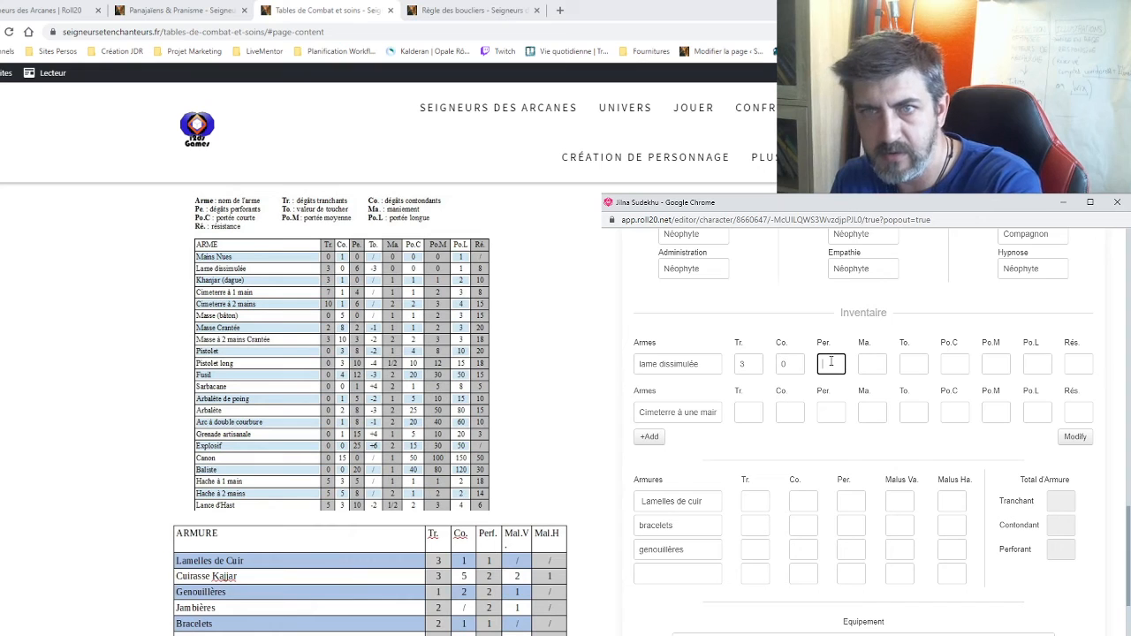
left_click(875, 363)
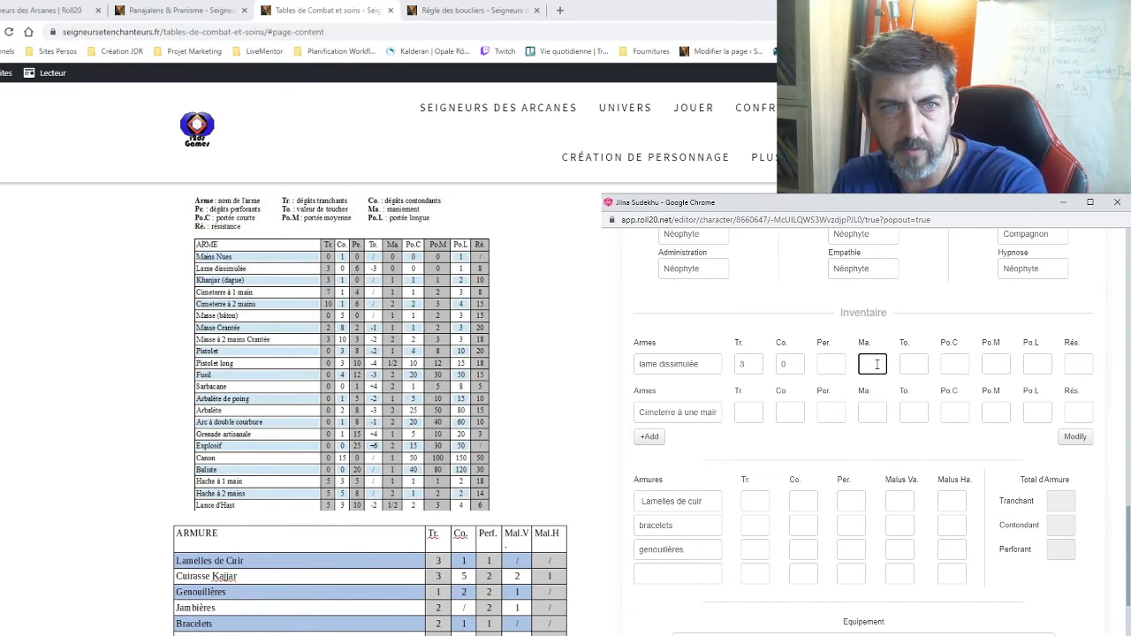
type("0")
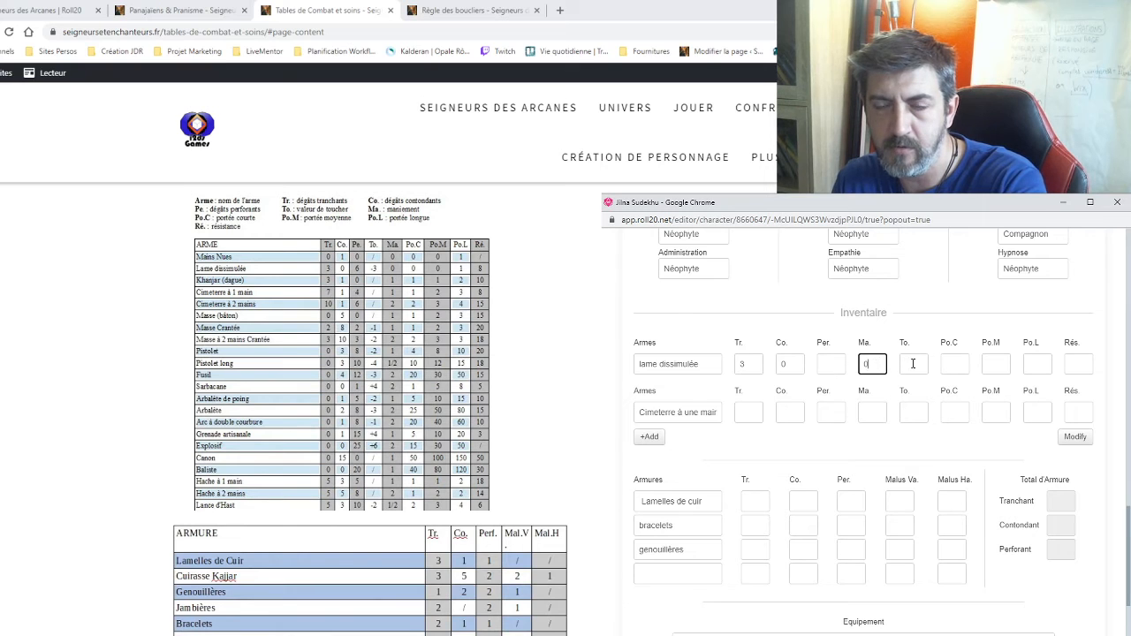
left_click(913, 363)
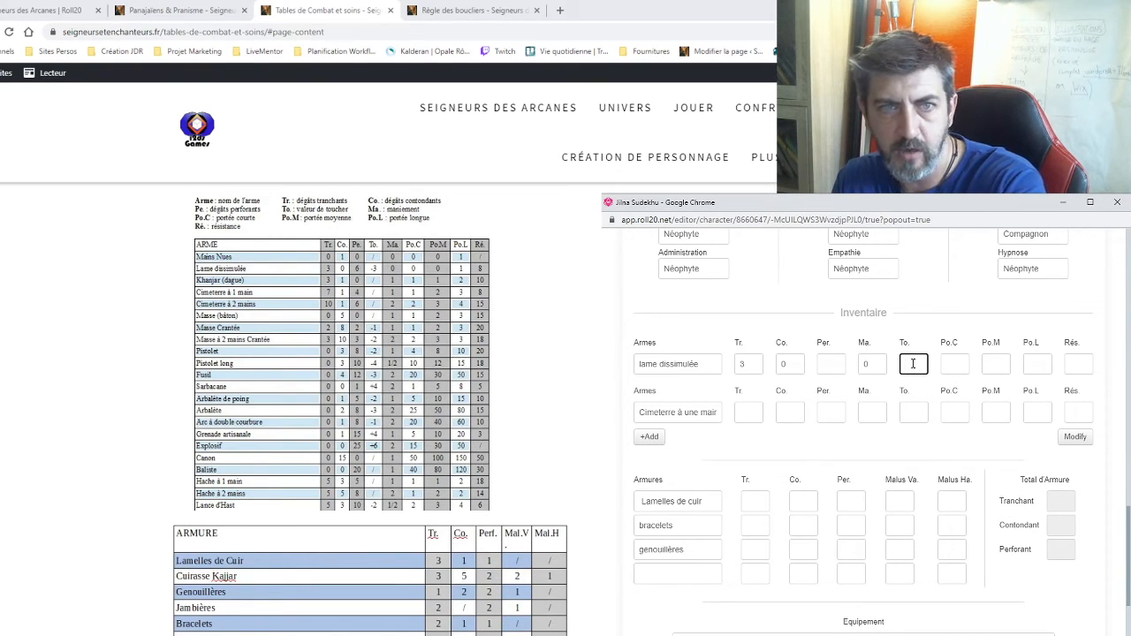
type("-3")
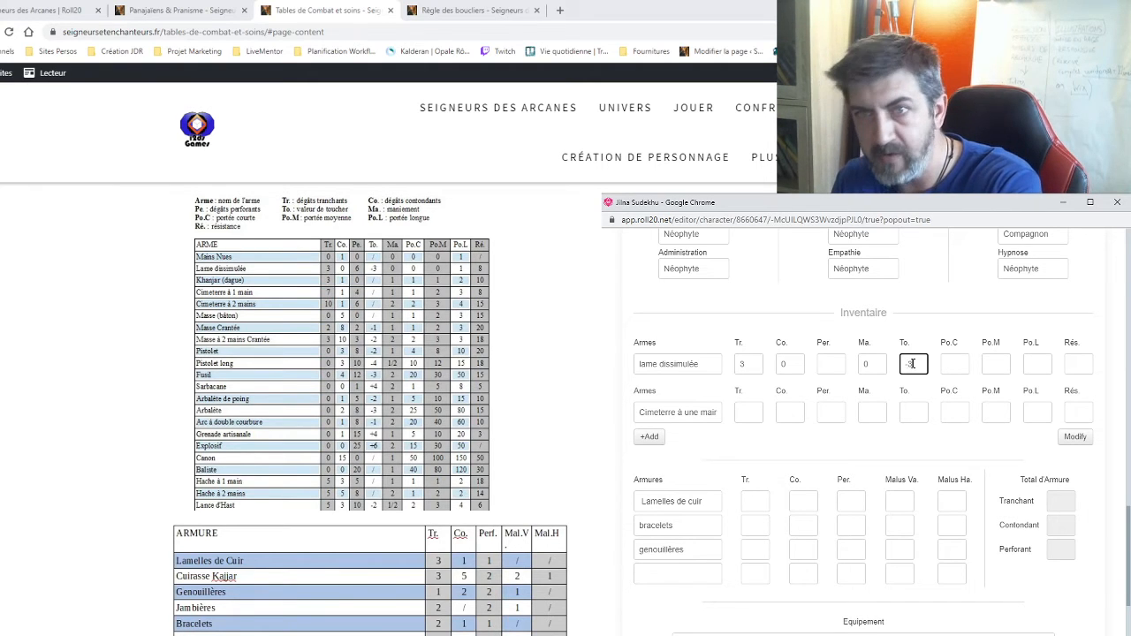
Step: Complete the lame dissimulée row with Po.C 0, Po.L 1 and Rés. 8
left_click(952, 366)
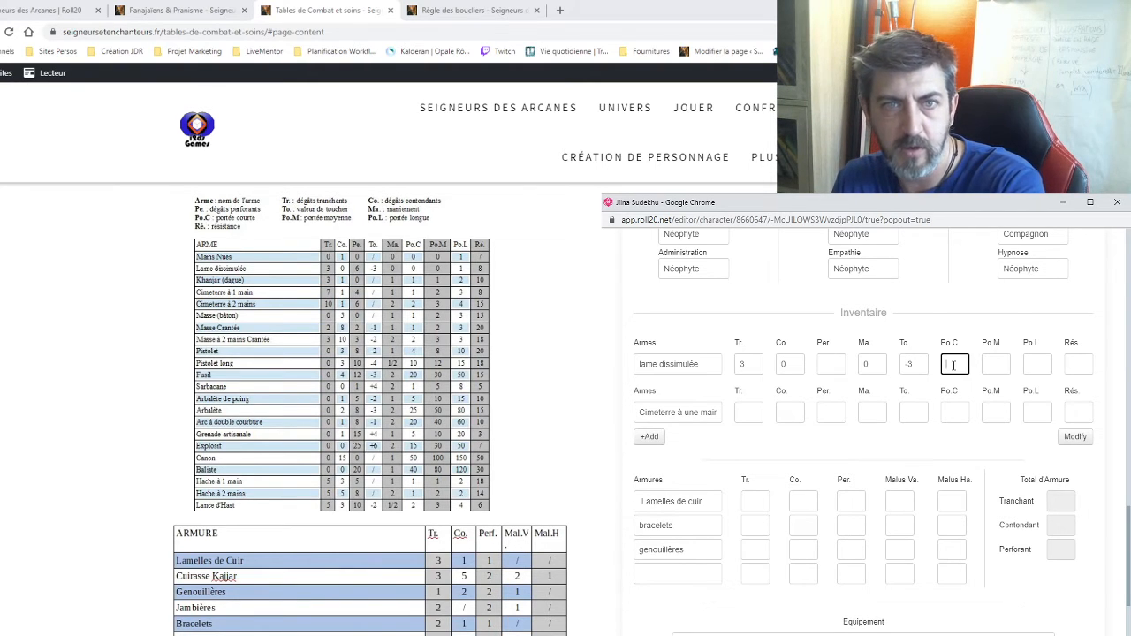
type("0")
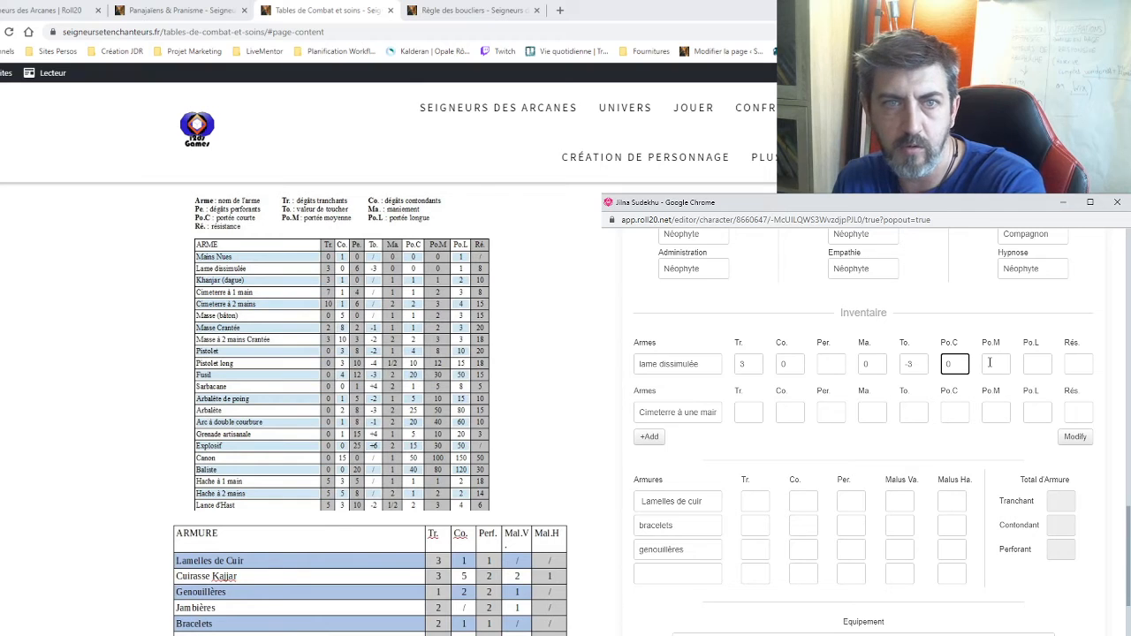
left_click(990, 362)
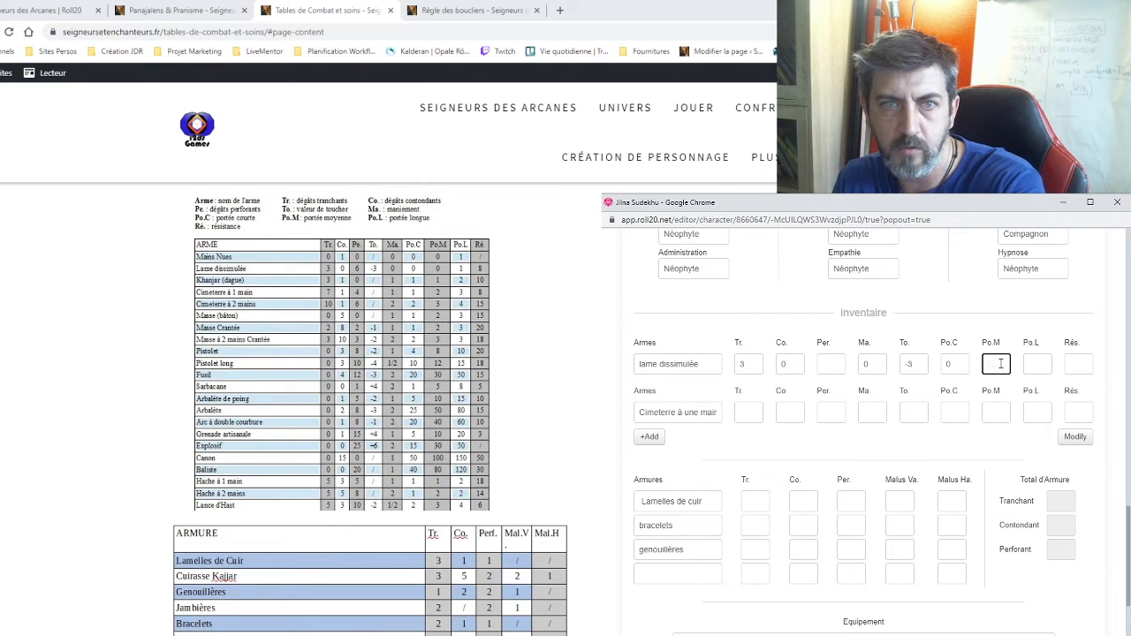
left_click(1031, 364)
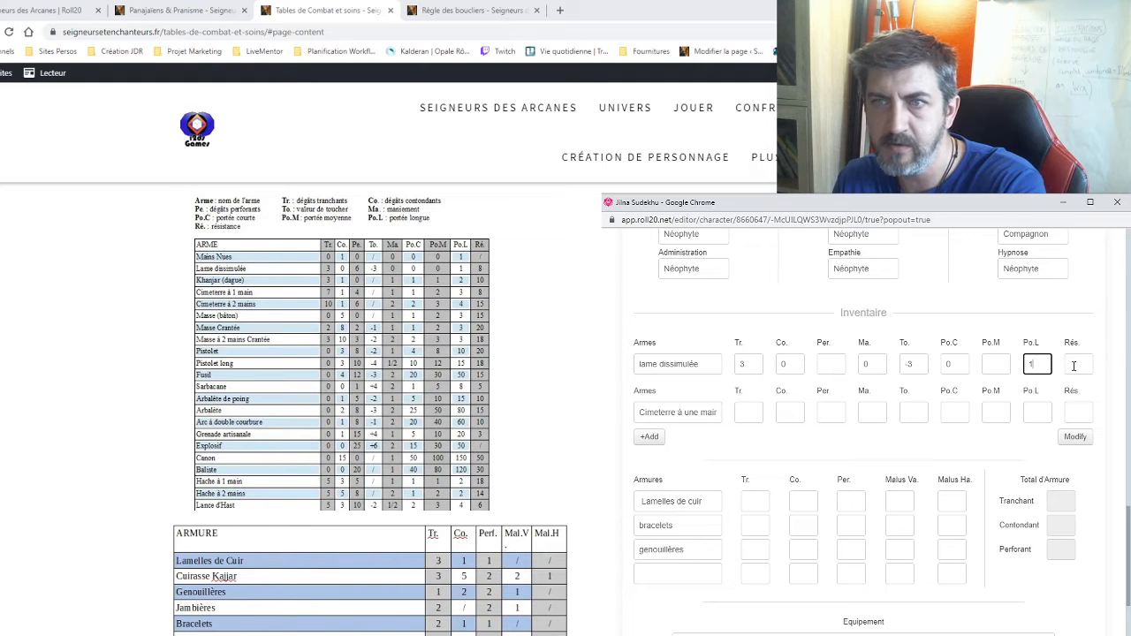
left_click(1076, 364)
type("8")
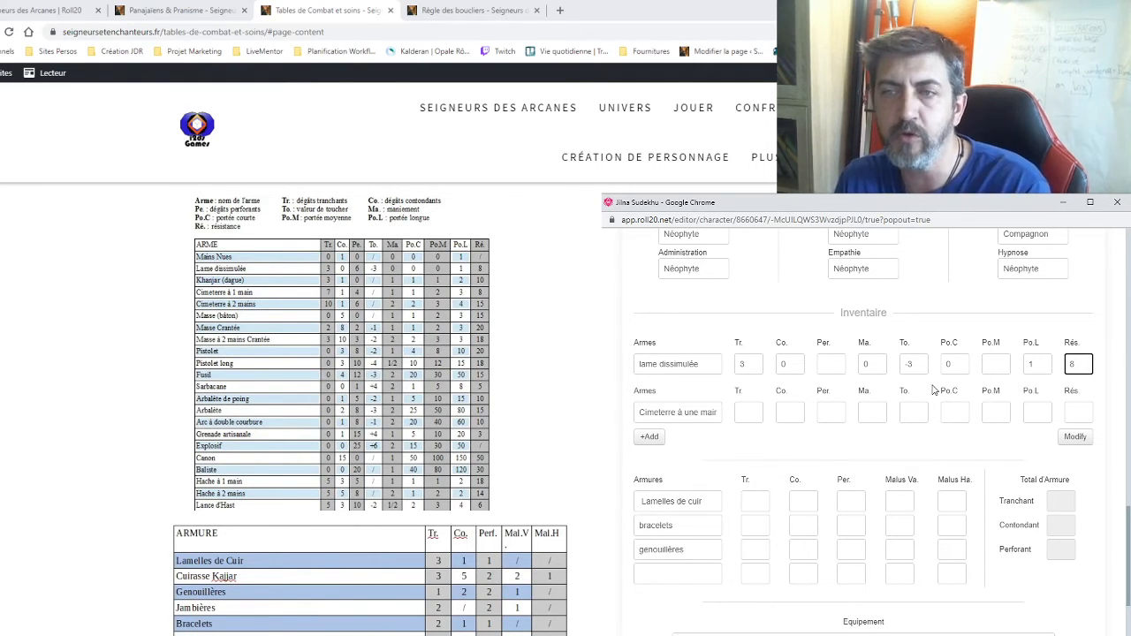
Step: For the Cimeterre à une main, enter Tr. 7, Per. 4, Ma. 1 and To. 0
left_click(749, 413)
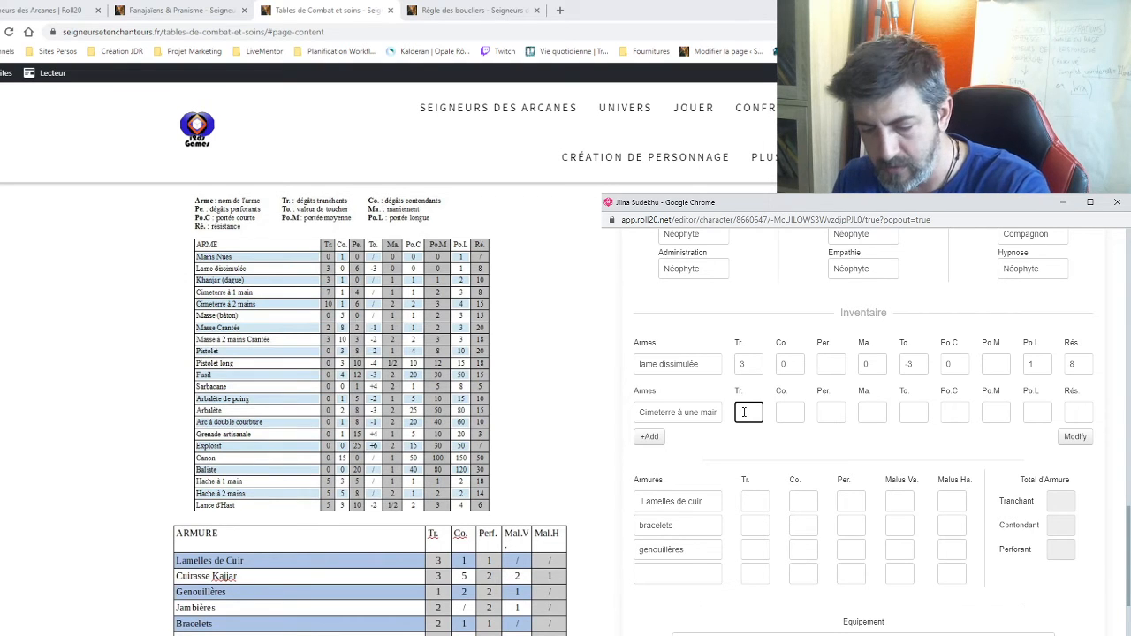
type("7")
left_click(781, 412)
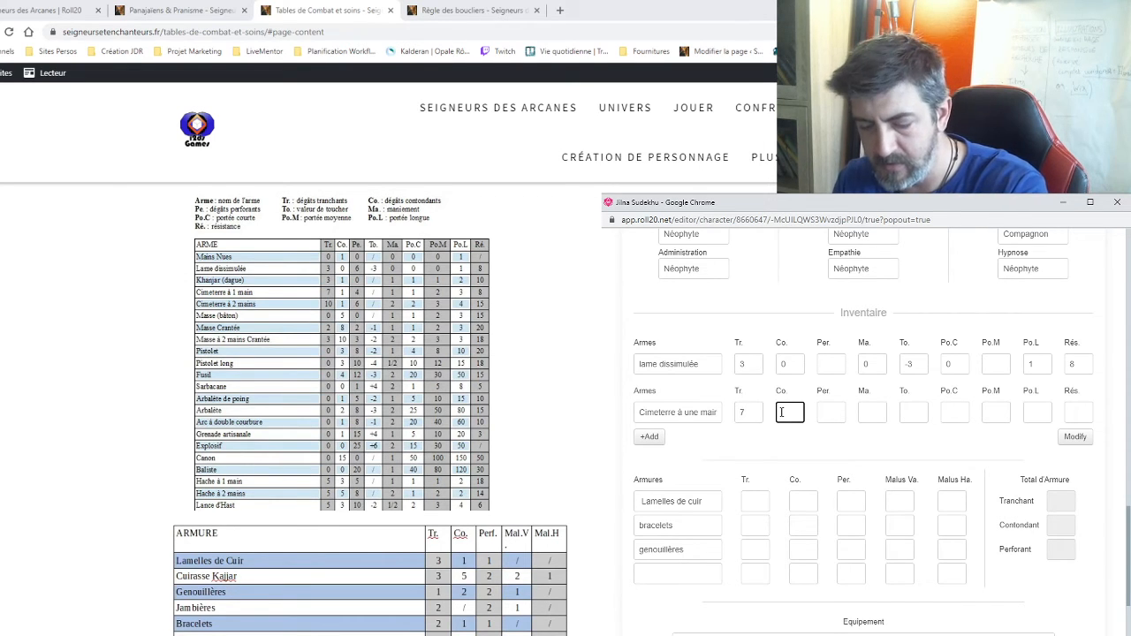
left_click(832, 409)
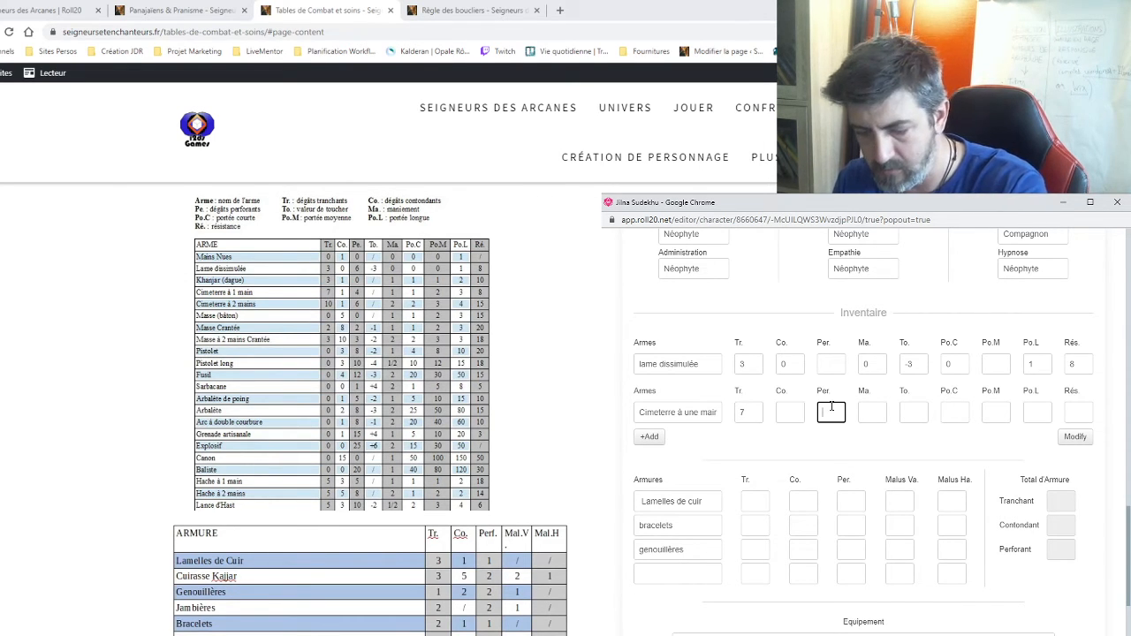
left_click(877, 412)
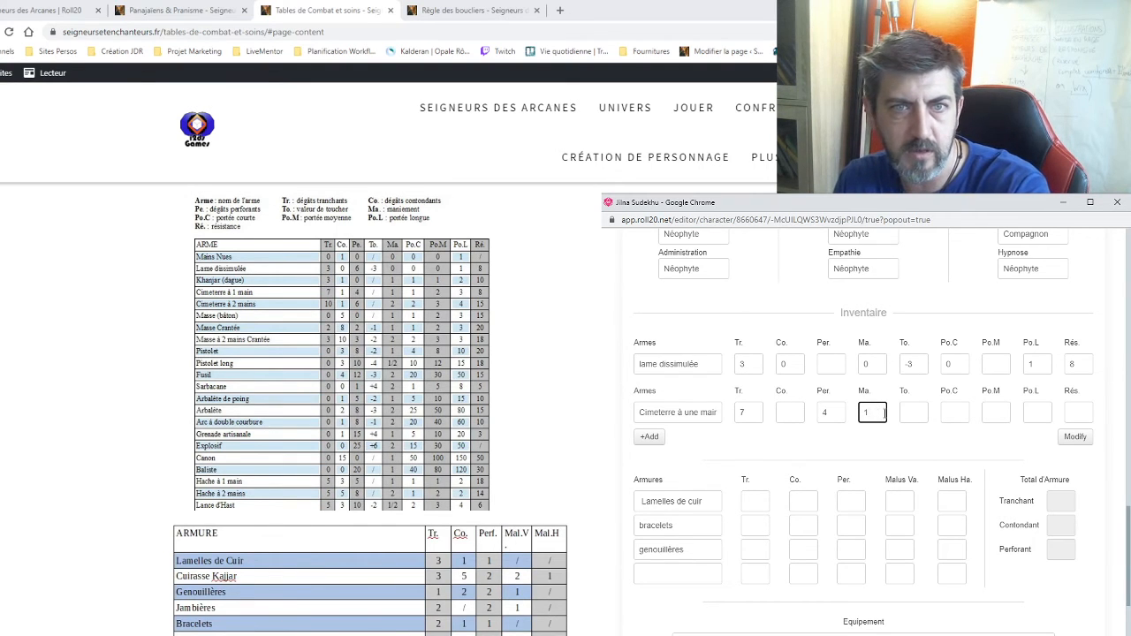
left_click(914, 412)
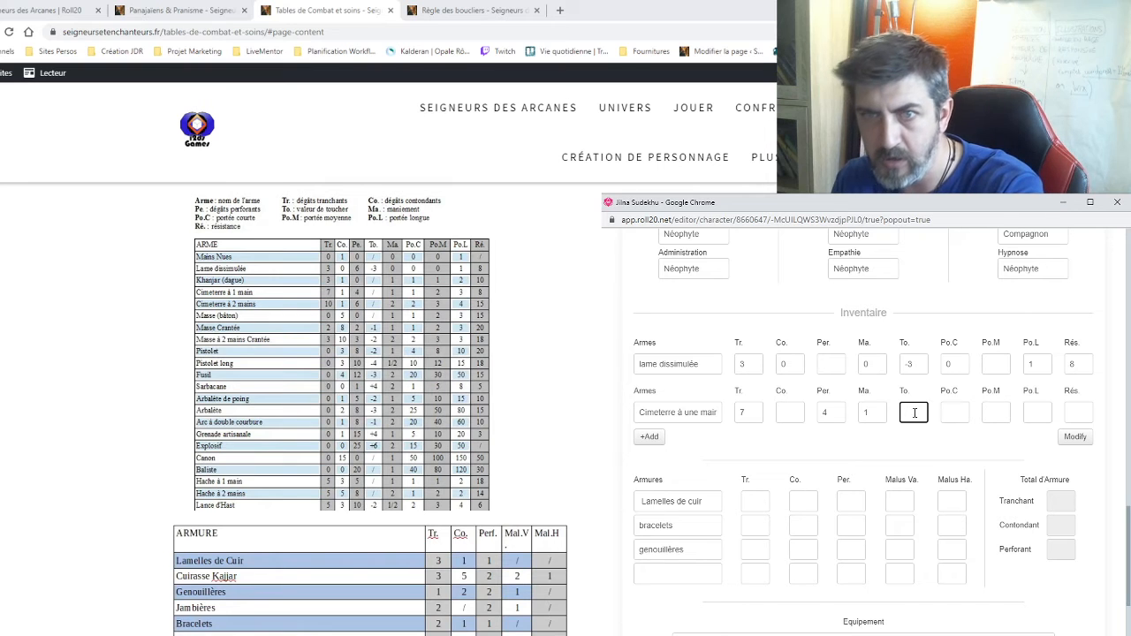
type("0")
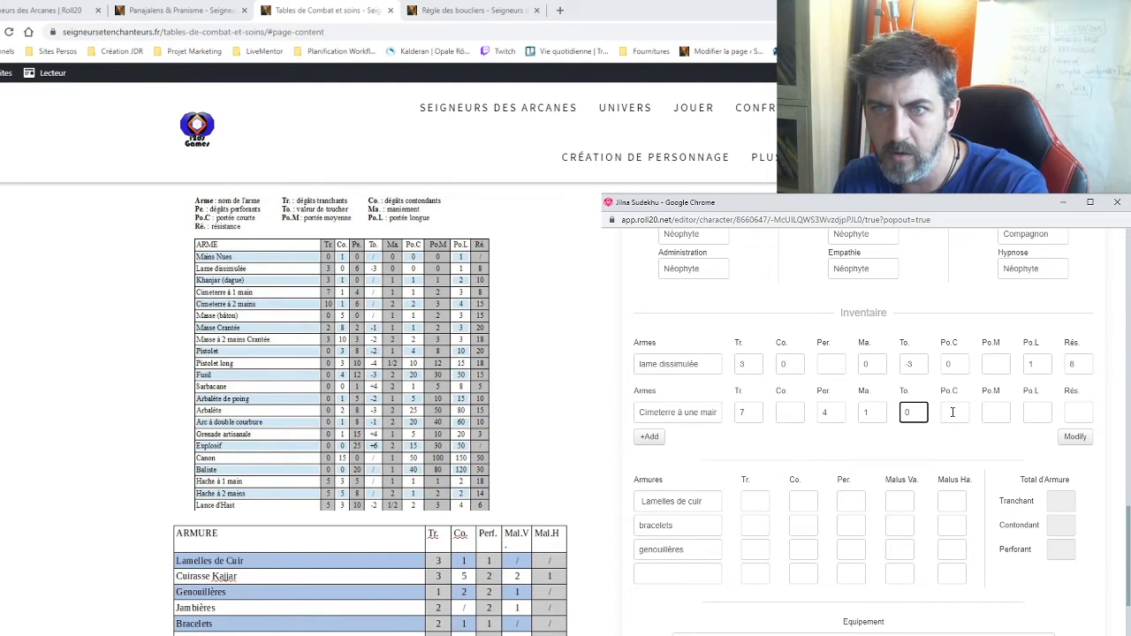
Step: Enter the one-handed scimitar's ranges as Po.C 1, Po.M 1 and Po.L 2
left_click(943, 416)
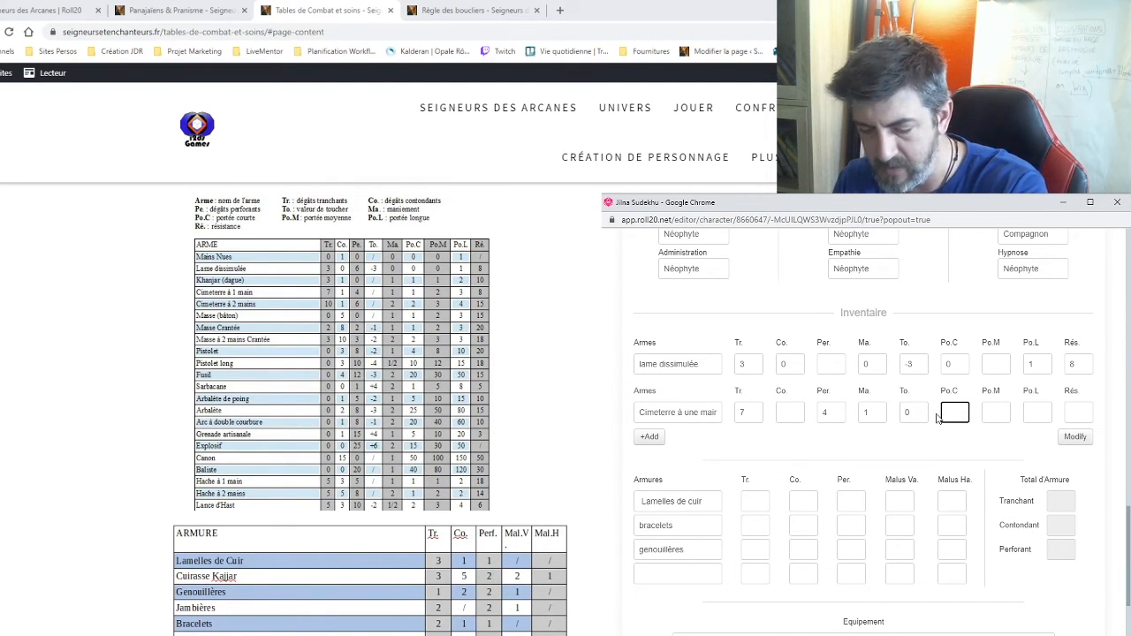
type("1")
left_click(990, 411)
type("1")
left_click(1038, 413)
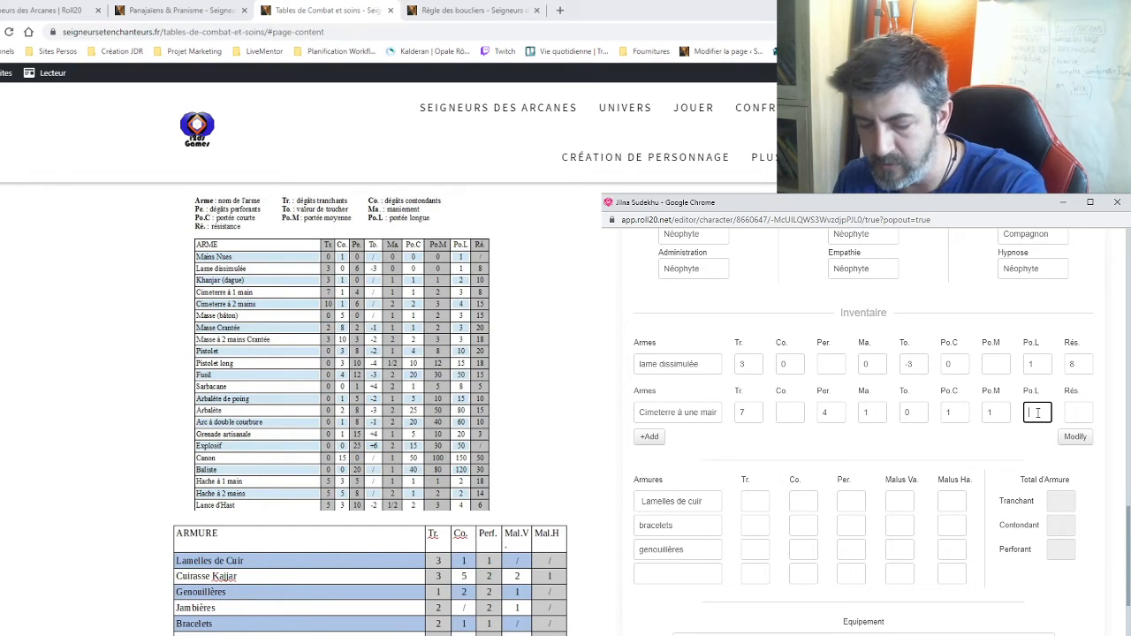
type("2")
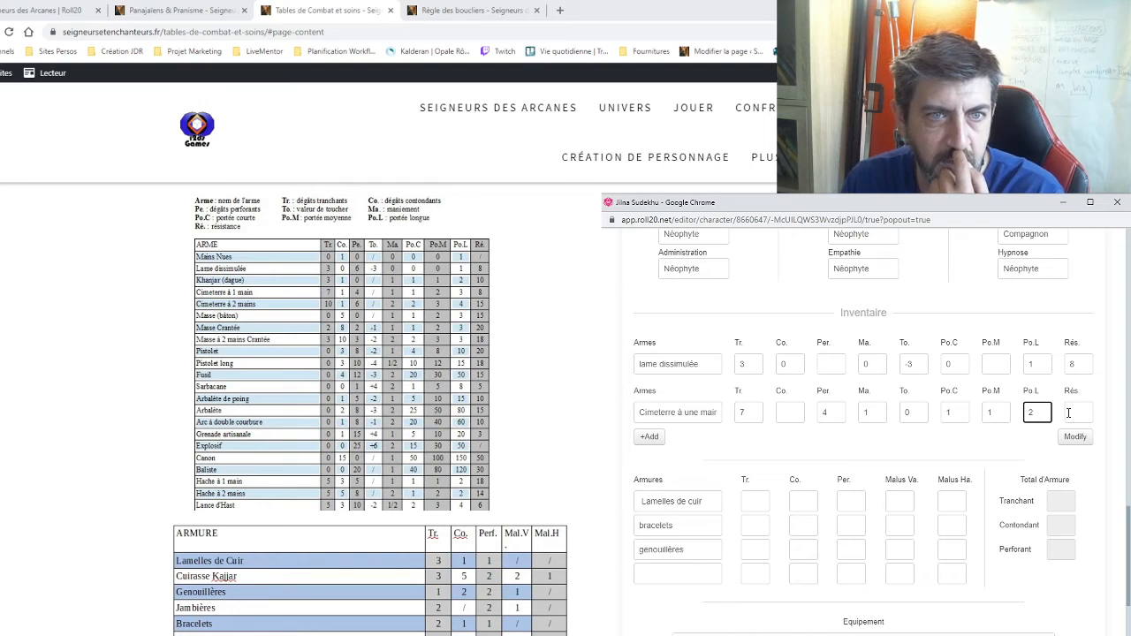
Step: Correct the one-handed scimitar's Po.L to 3 and set its Rés. to 8
left_click(988, 411)
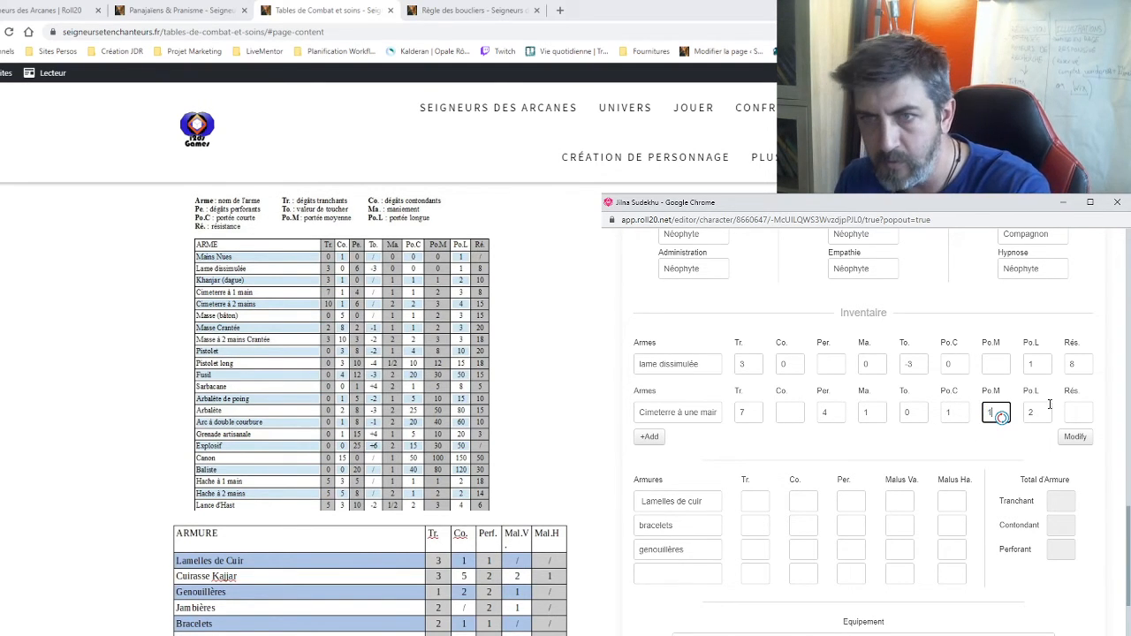
key("Tab")
key("Tab")
left_click_drag(1027, 412, 1047, 417)
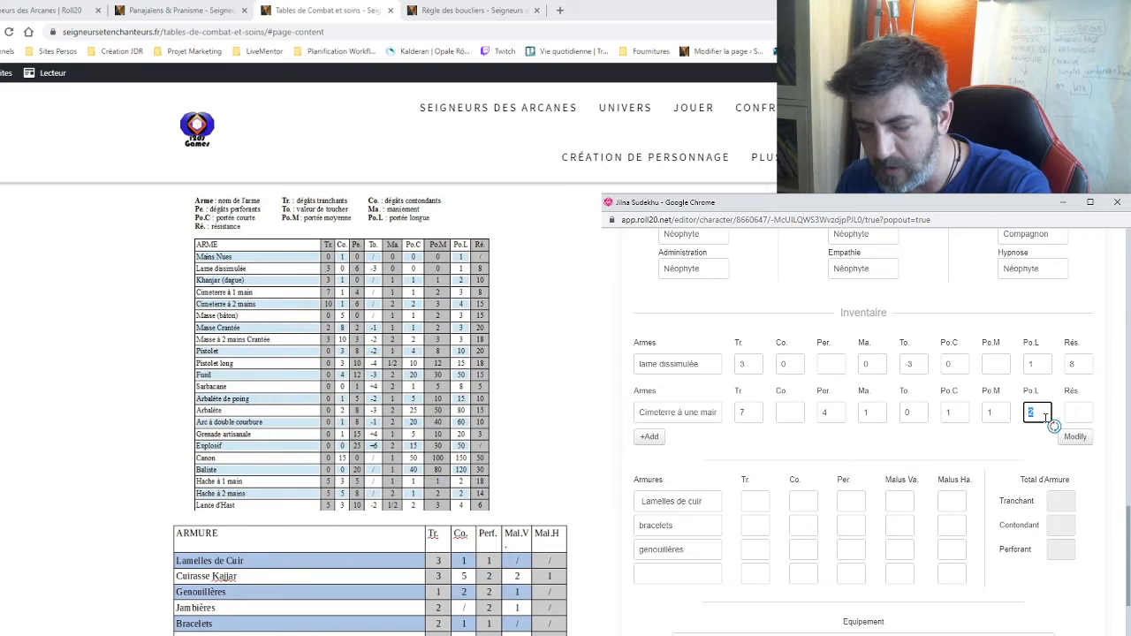
type("3")
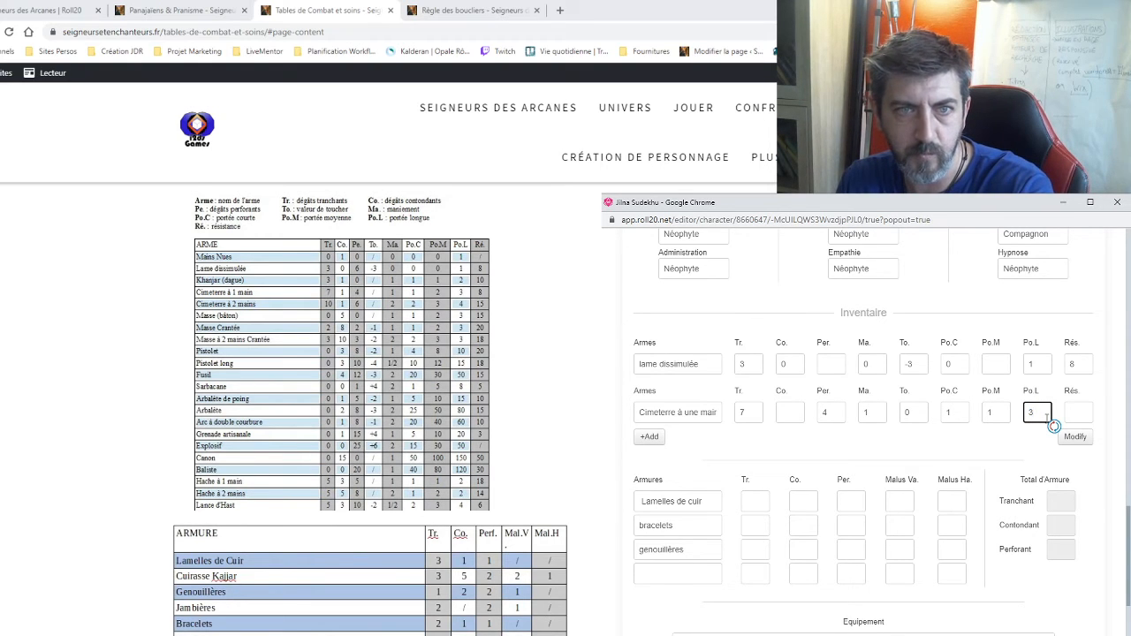
left_click(1078, 412)
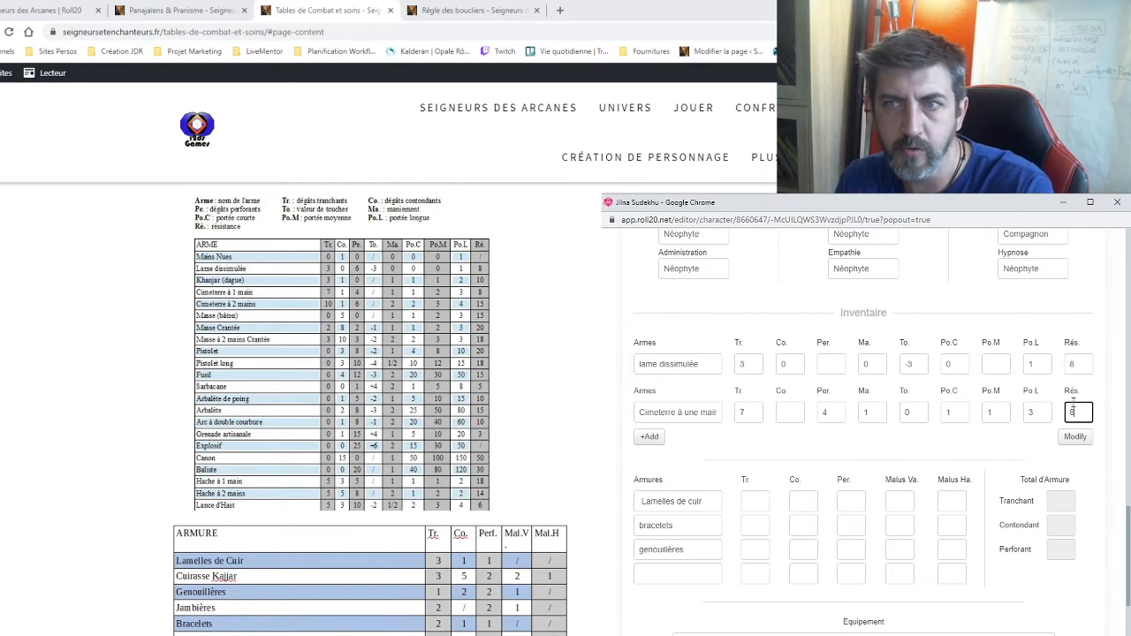
type("8")
left_click(828, 450)
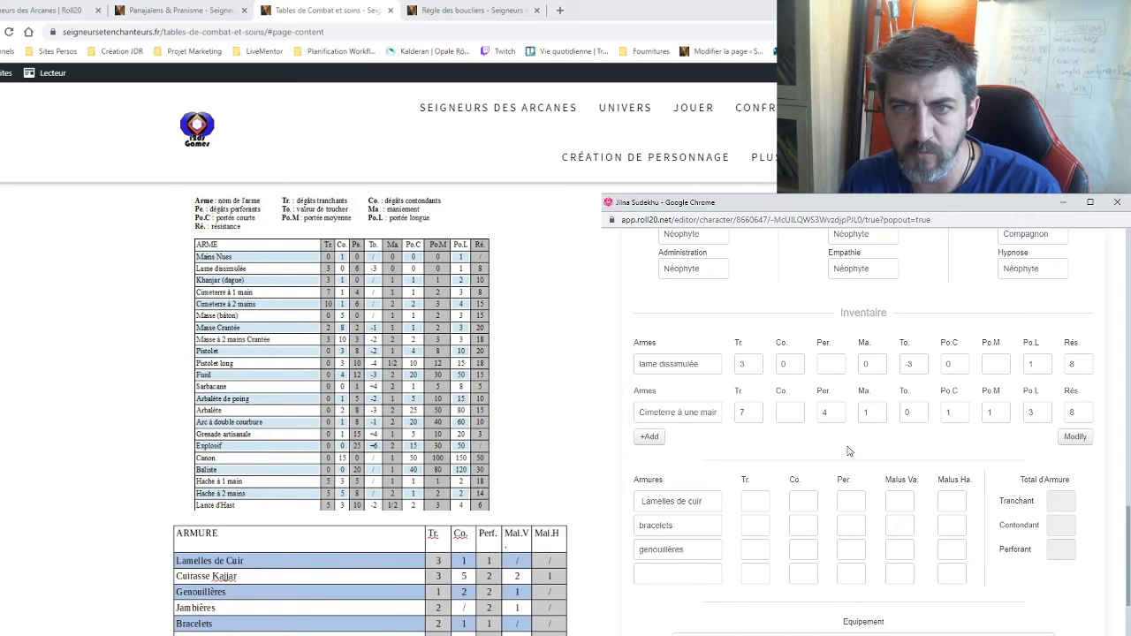
left_click(61, 312)
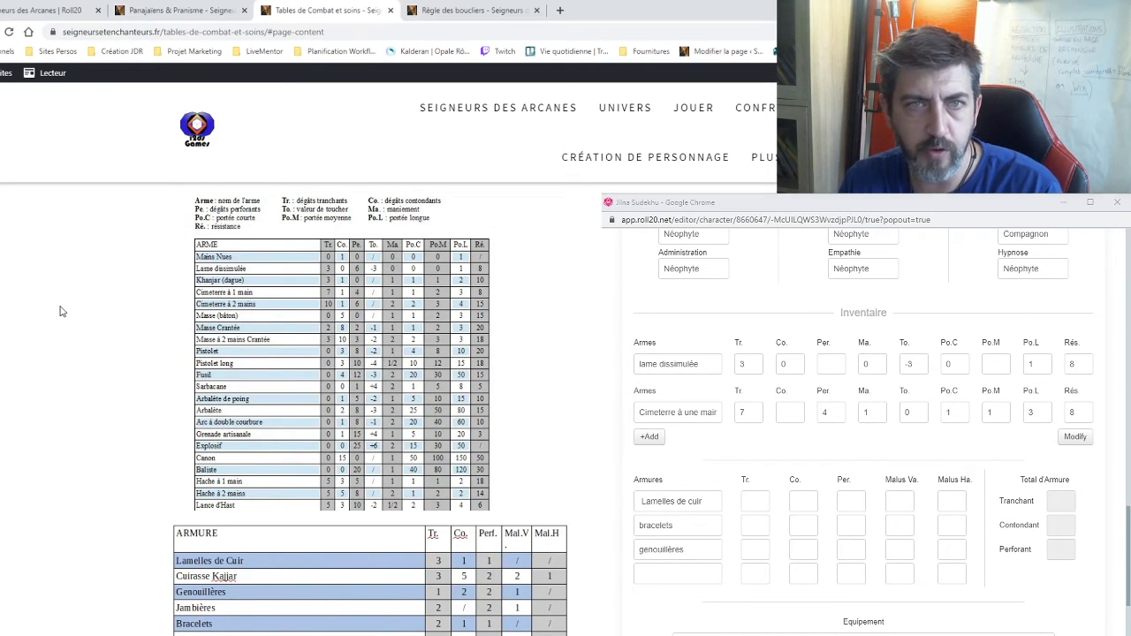
Step: Open the game website's Butin et Prix JDR page in a separate tab and switch to it
mouse_move(622, 113)
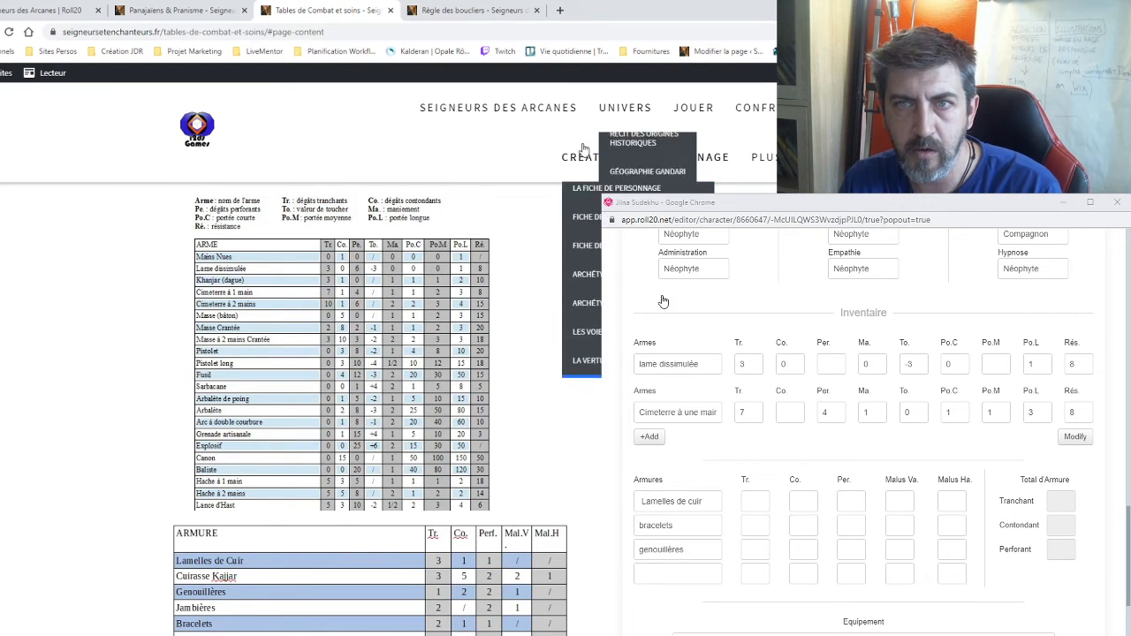
mouse_move(694, 110)
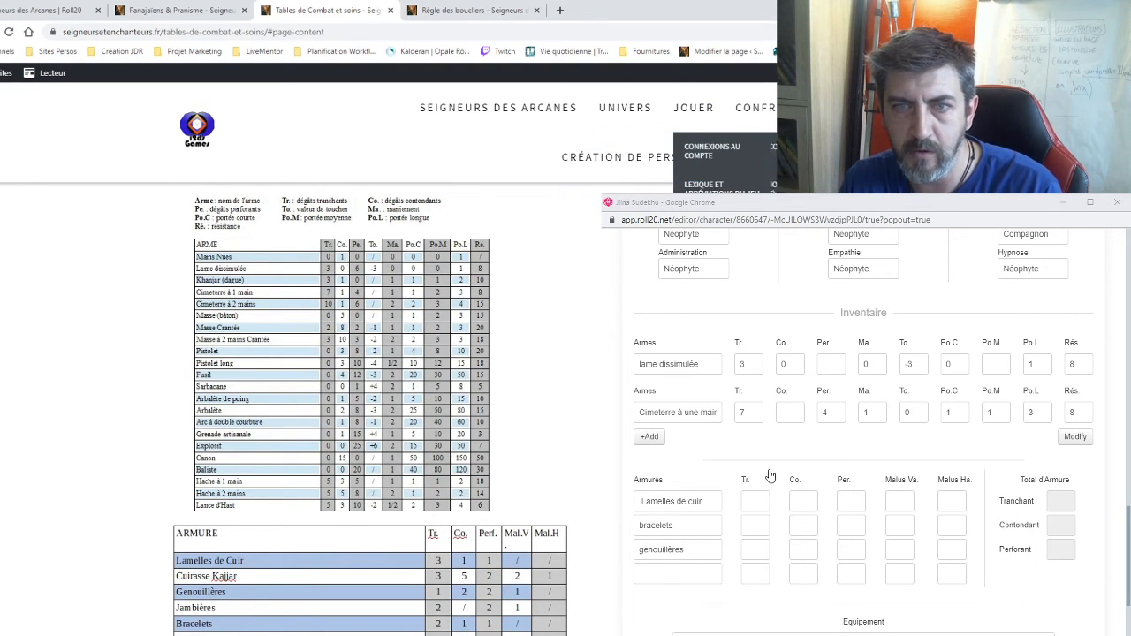
middle_click(815, 527)
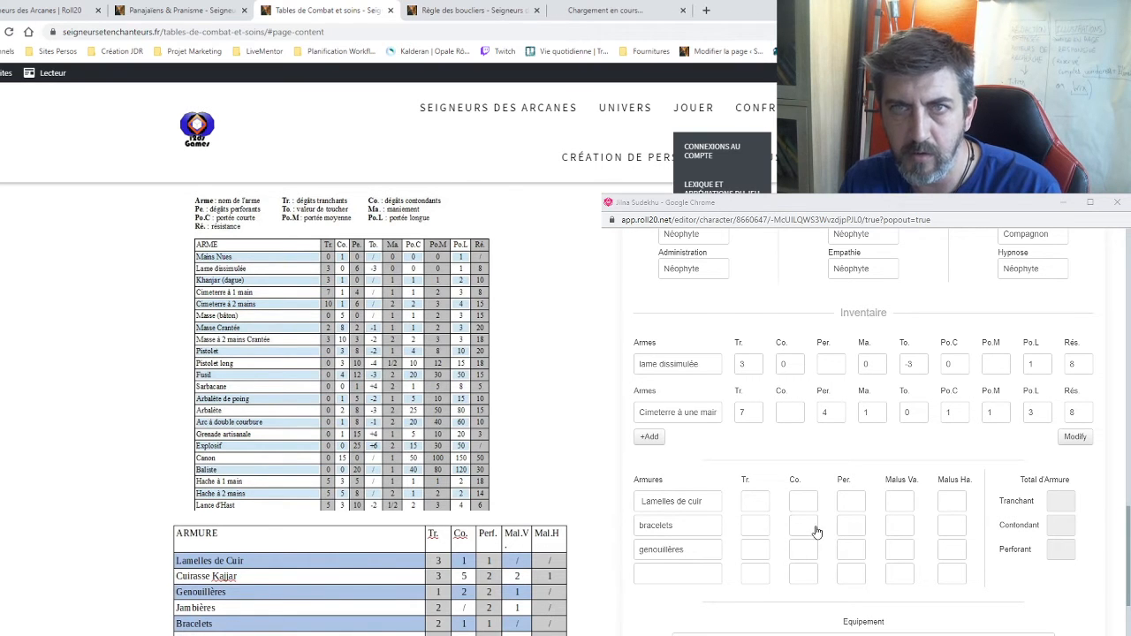
left_click(584, 7)
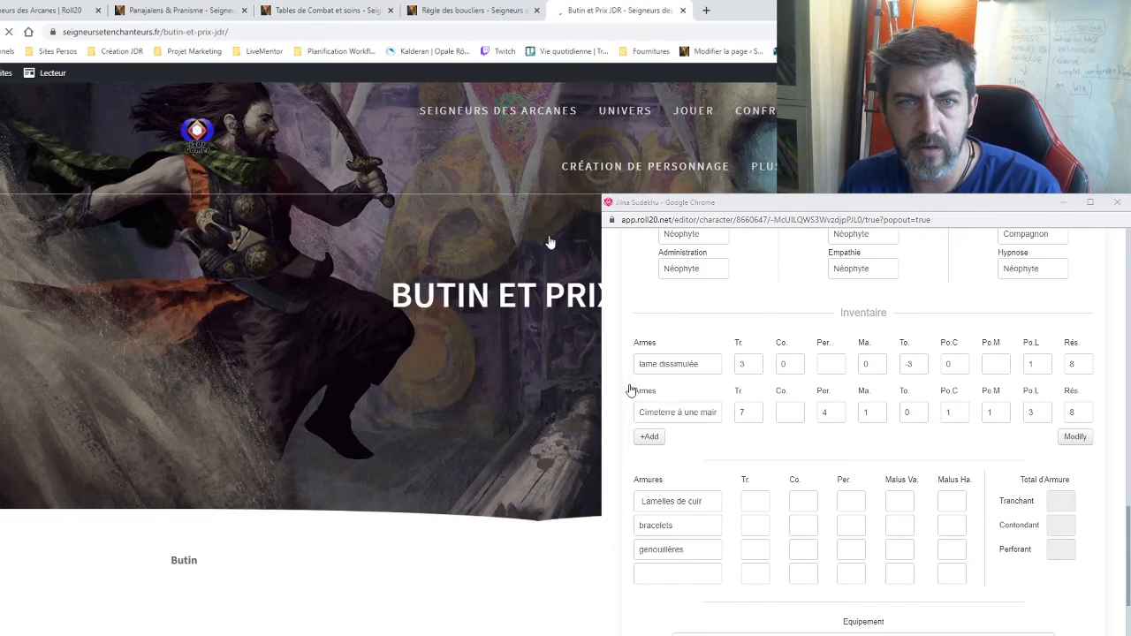
Step: Examine the melee and ranged weapon prices in the Table des prix, and return to the combat tables page
scroll(493, 349, "down", 2)
scroll(504, 349, "down", 2)
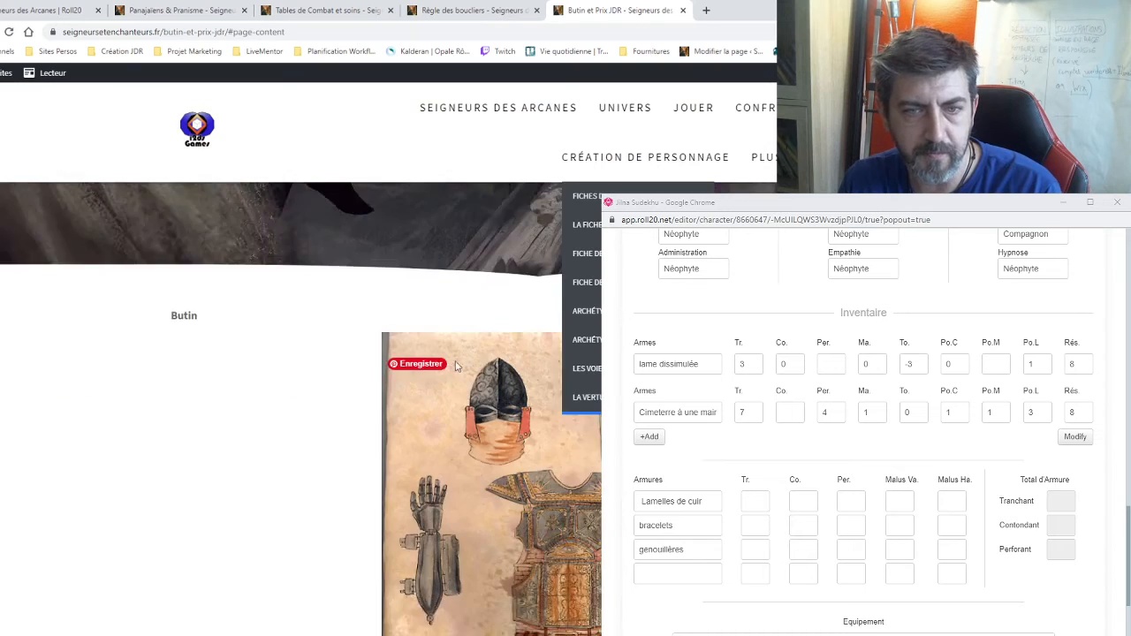
scroll(827, 529, "down", 9)
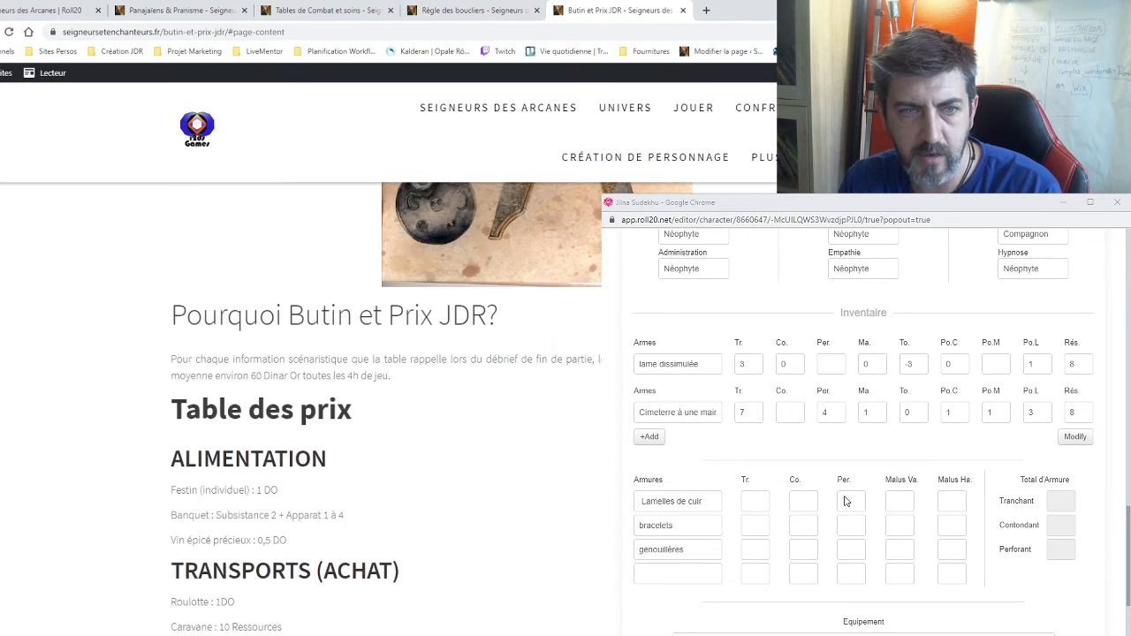
scroll(821, 494, "down", 6)
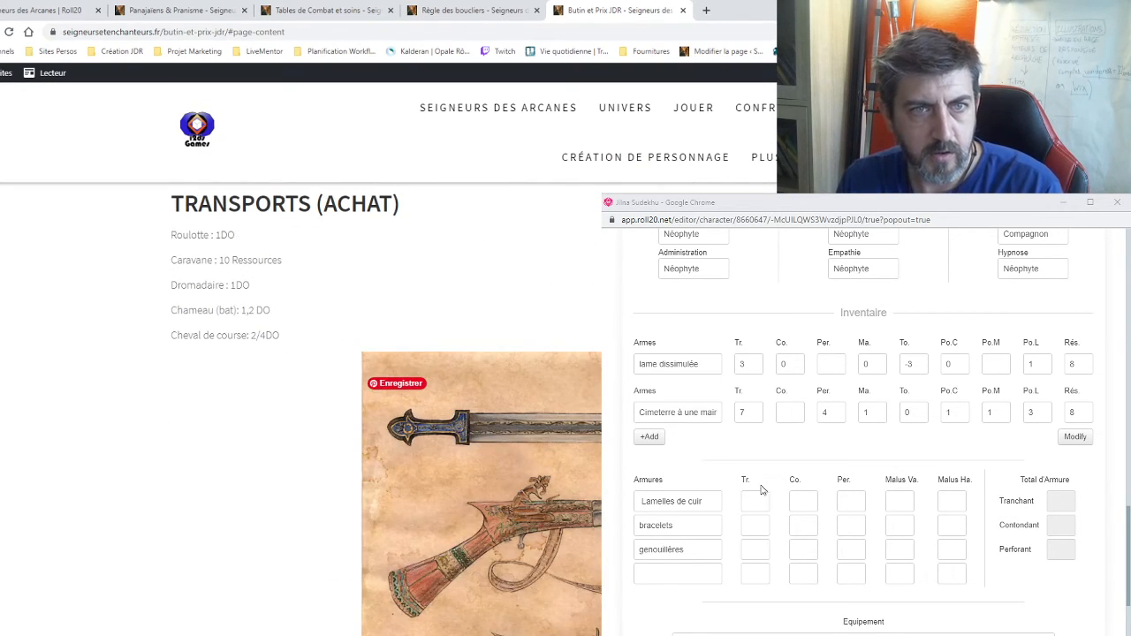
scroll(765, 508, "down", 10)
scroll(737, 500, "down", 2)
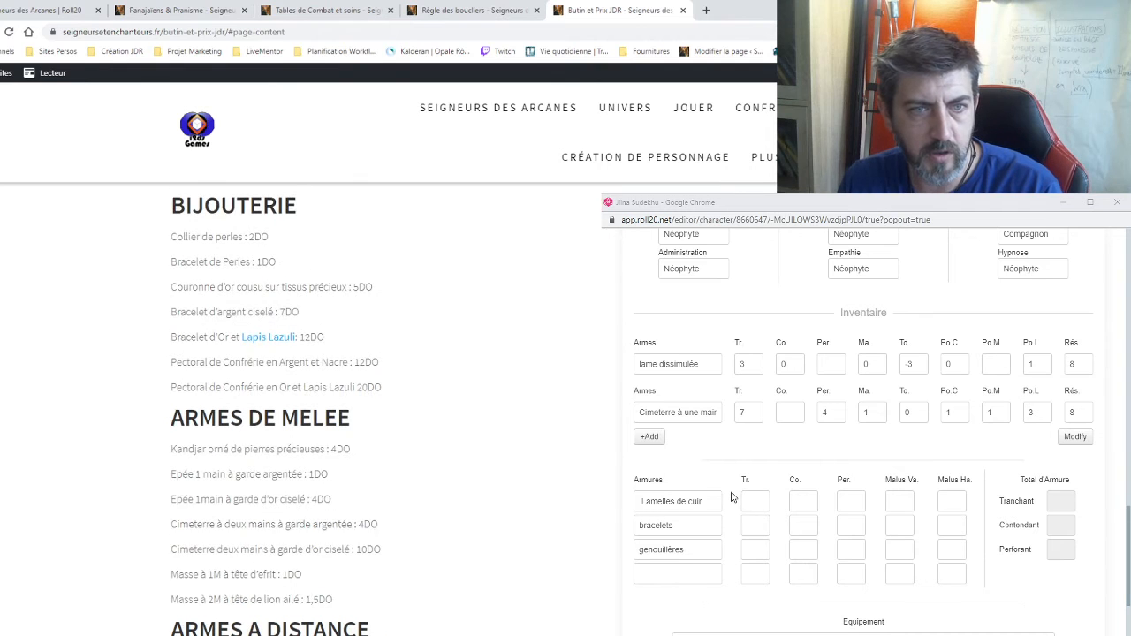
scroll(734, 497, "down", 2)
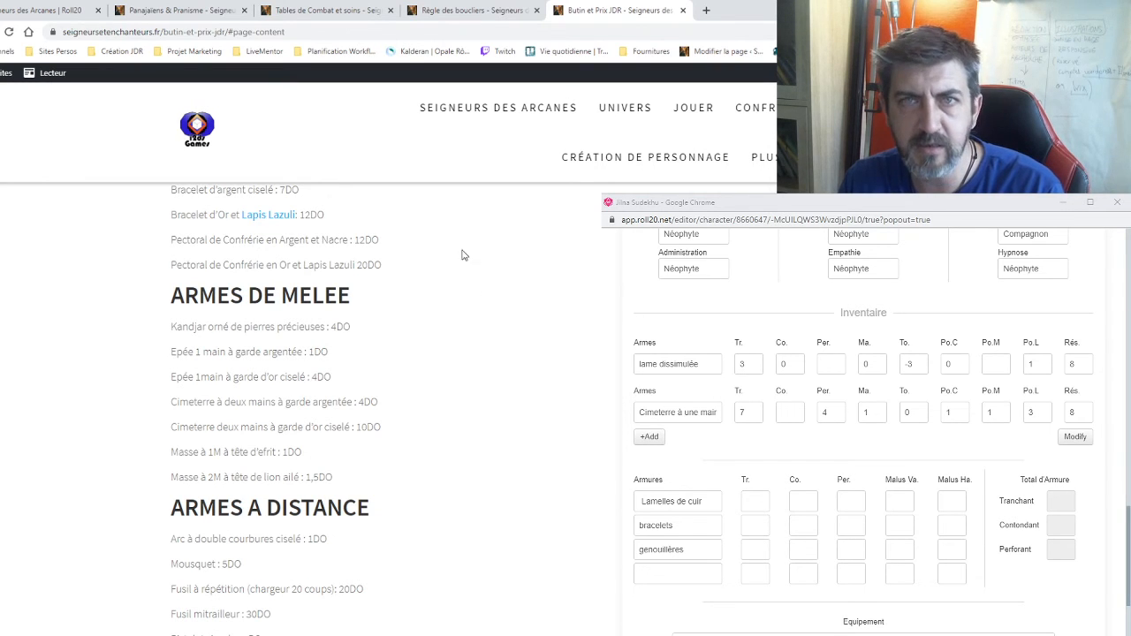
left_click(459, 7)
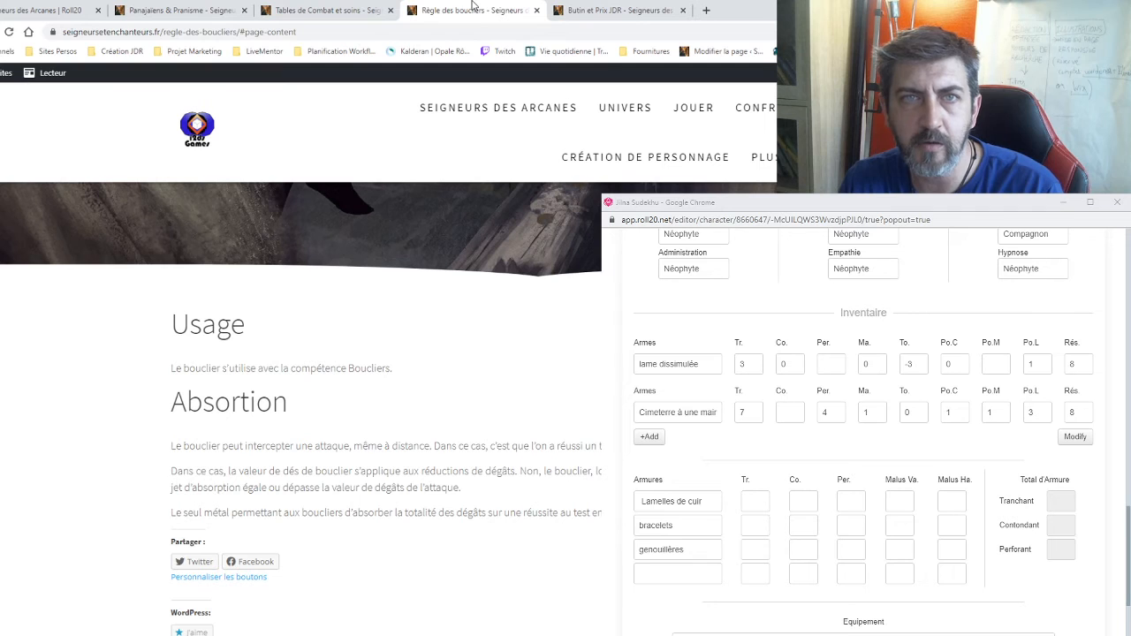
left_click(340, 8)
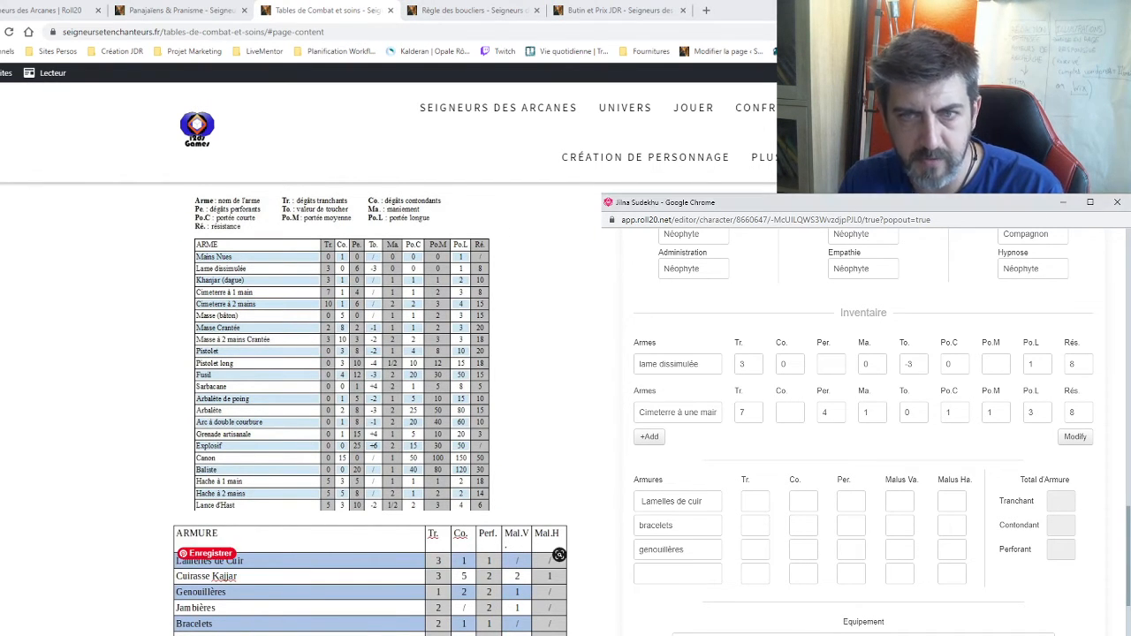
Step: Set the character's Or (Dinar) fortune to 16
scroll(972, 412, "up", 6)
scroll(999, 420, "up", 8)
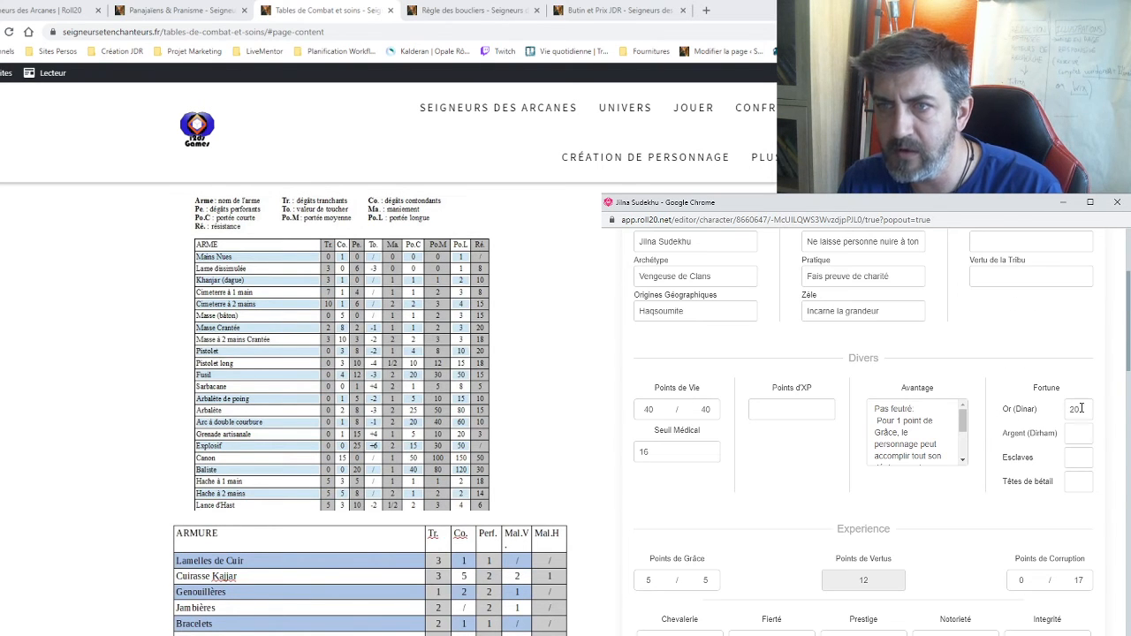
double_click(1077, 409)
type("16")
Step: Change the one-handed scimitar's Rés. to 16 in the weapons inventory
scroll(920, 429, "down", 2)
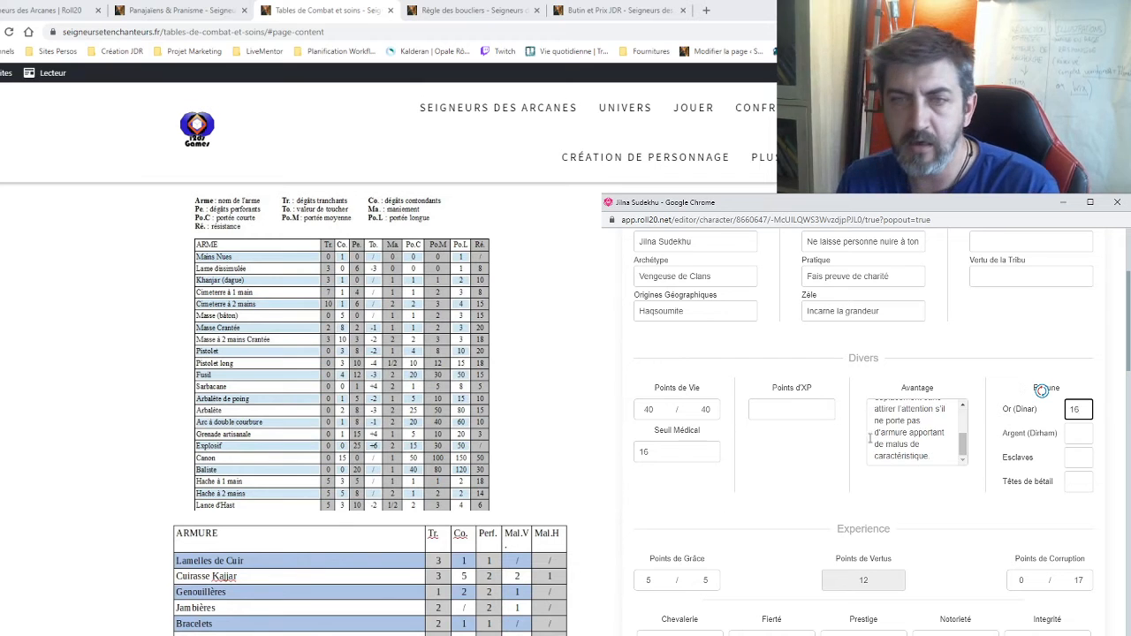
scroll(843, 495, "down", 3)
scroll(862, 465, "down", 9)
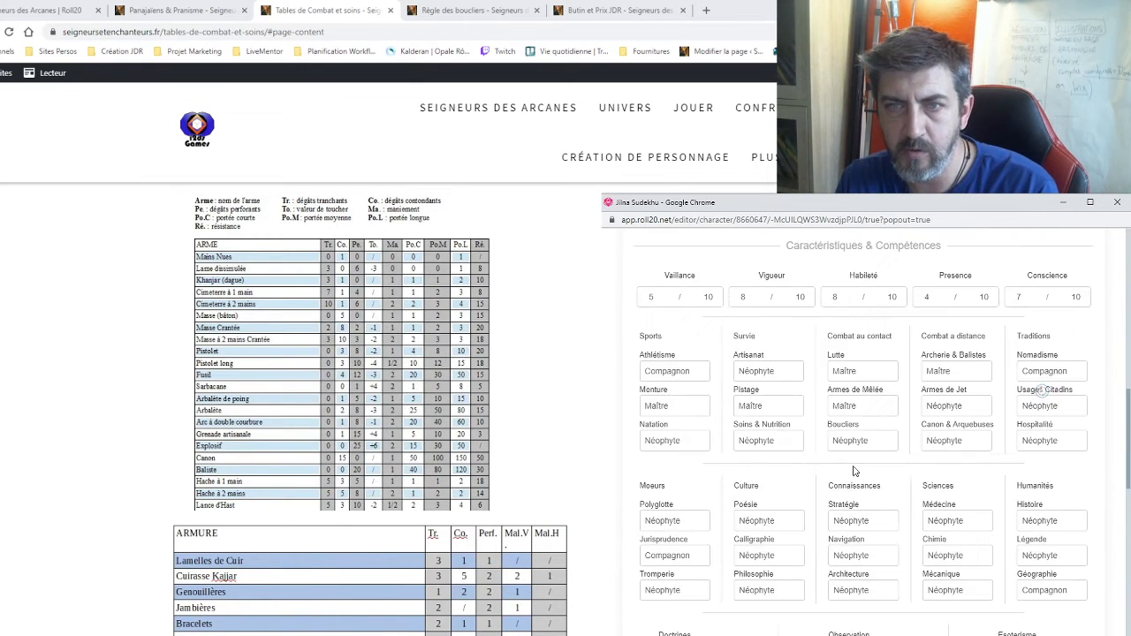
scroll(860, 466, "down", 2)
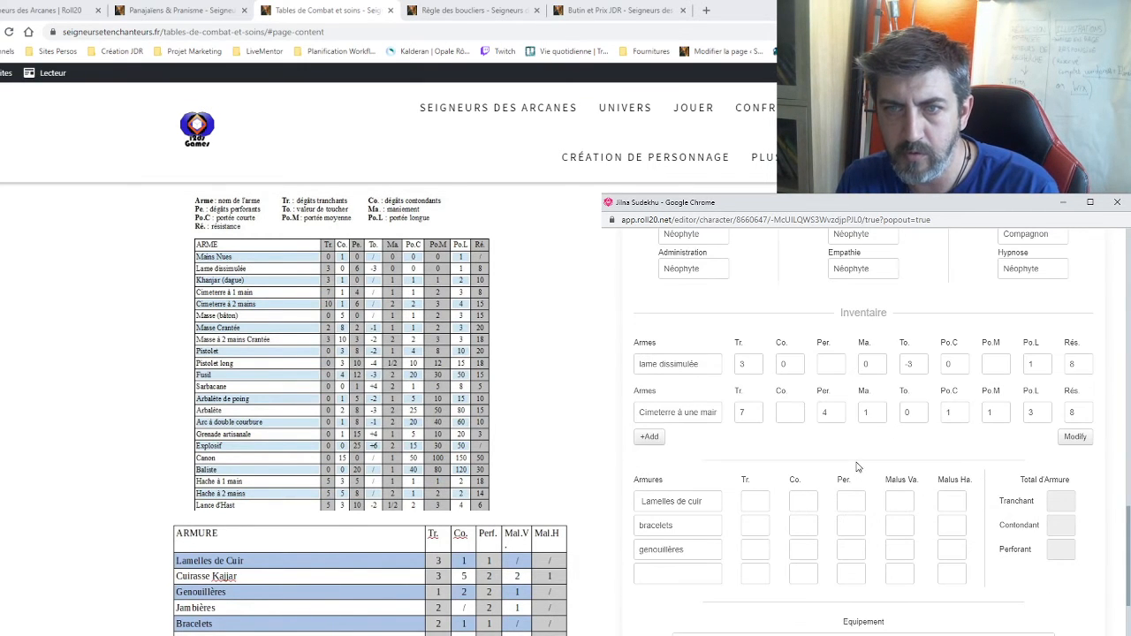
double_click(1082, 411)
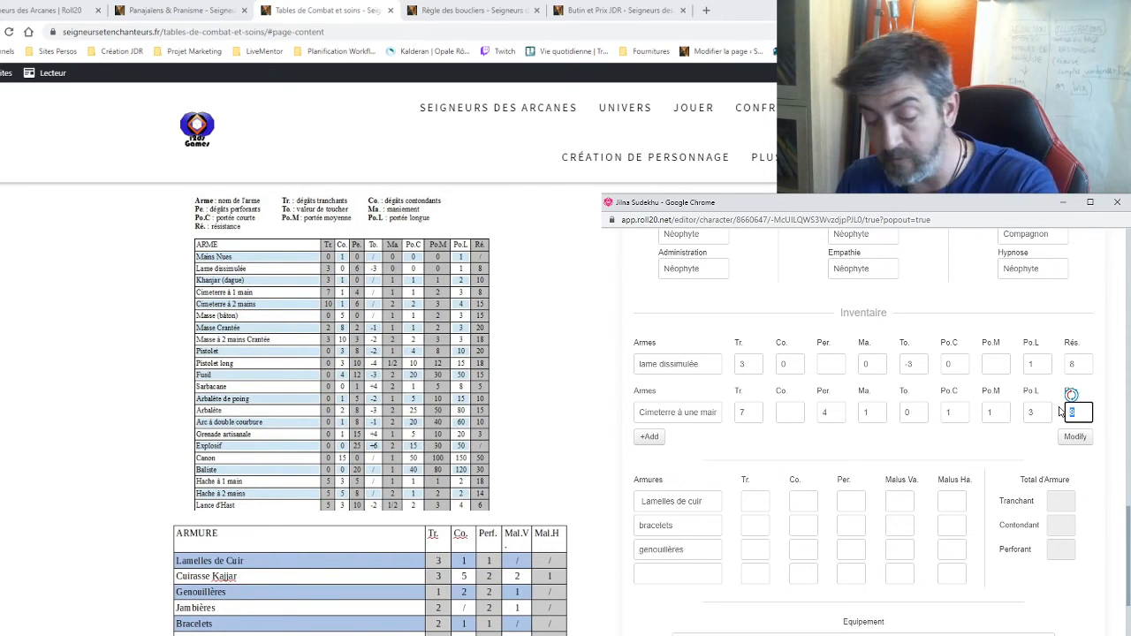
type("16")
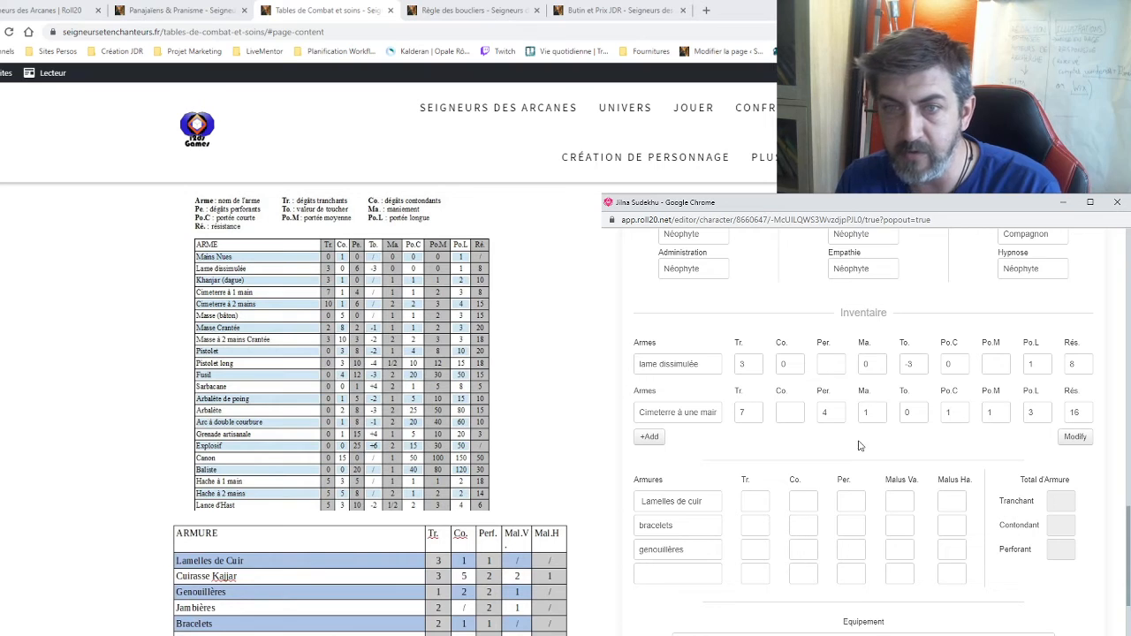
Step: Fill in the Lamelles de cuir armour row with Tr. 3, Co. 1, Per. 1, Malus Va. 0 and Malus Ha. 0
scroll(864, 447, "down", 2)
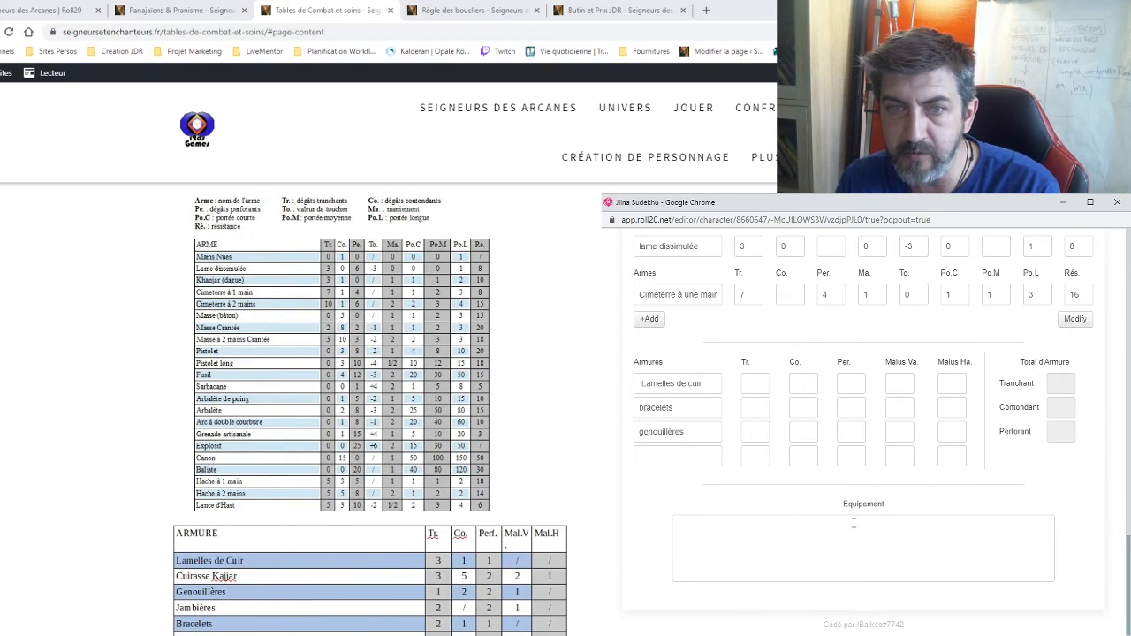
left_click(814, 531)
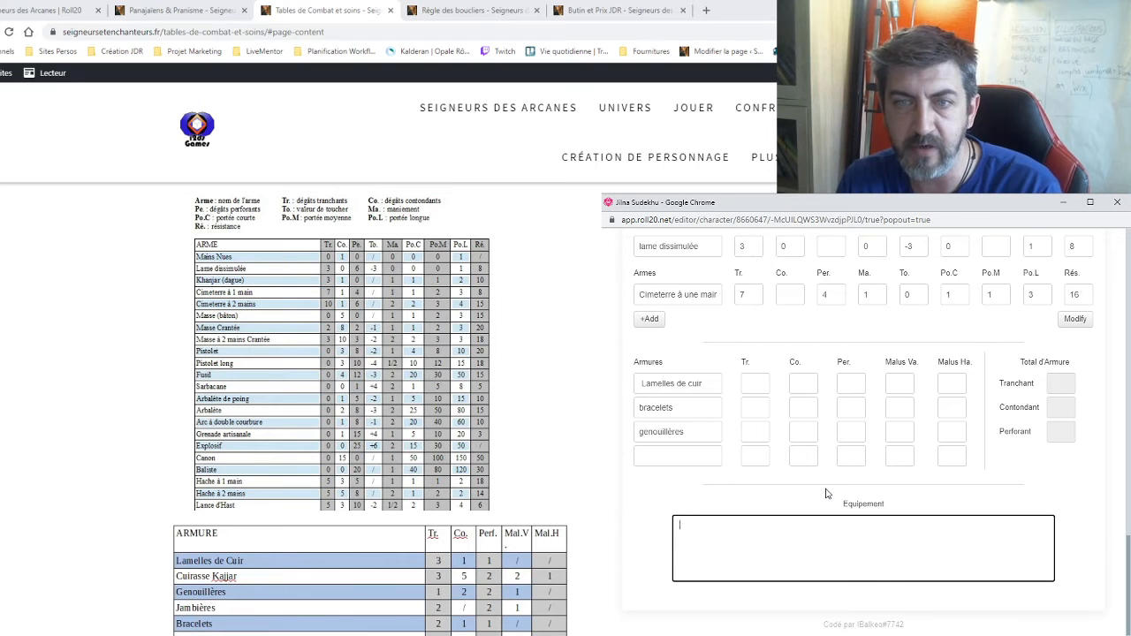
left_click(827, 493)
left_click(59, 348)
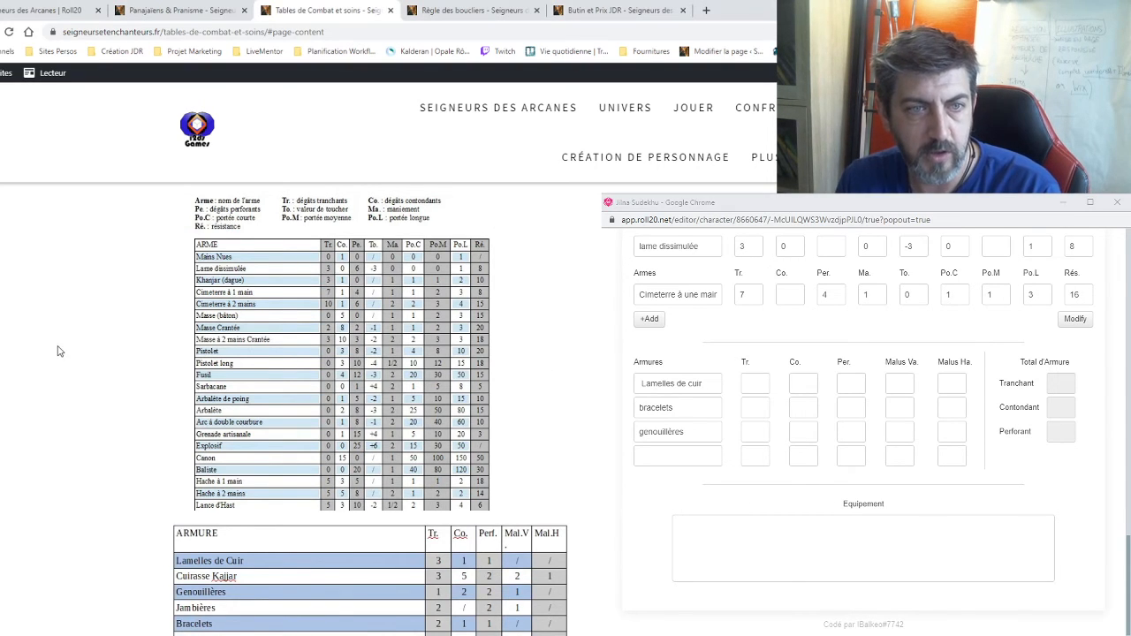
scroll(67, 342, "down", 2)
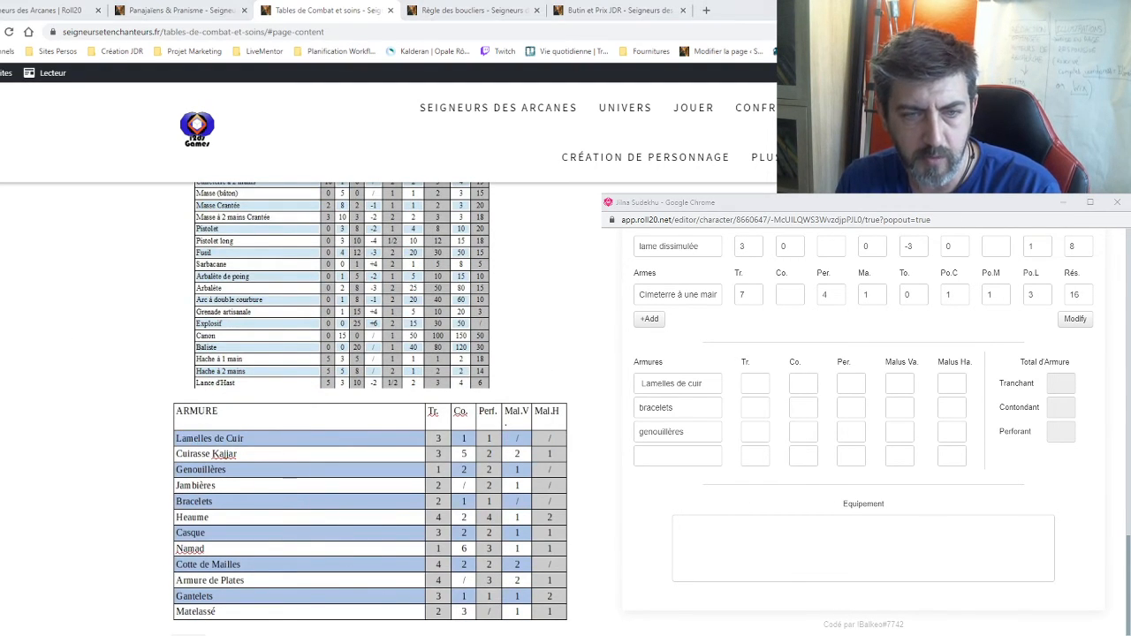
left_click(744, 547)
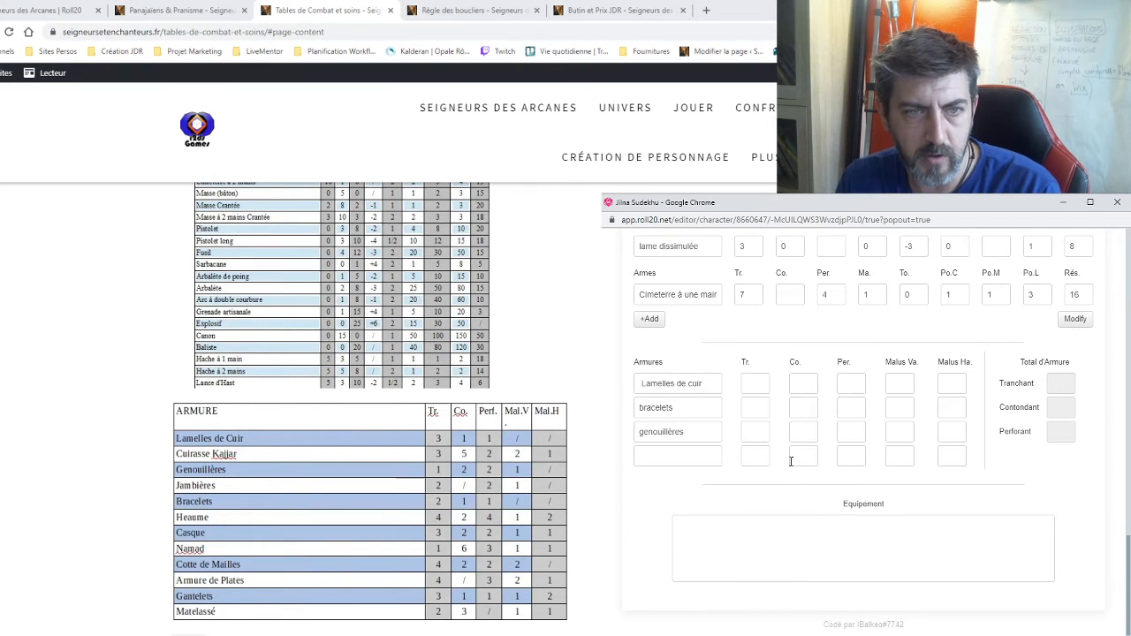
left_click(760, 385)
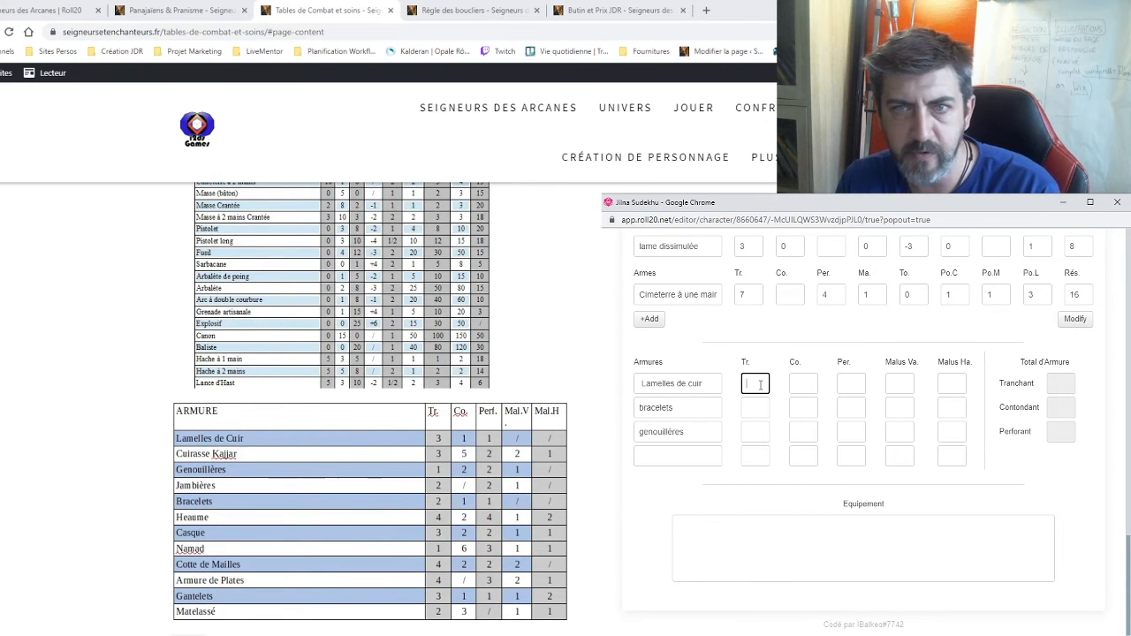
type("3")
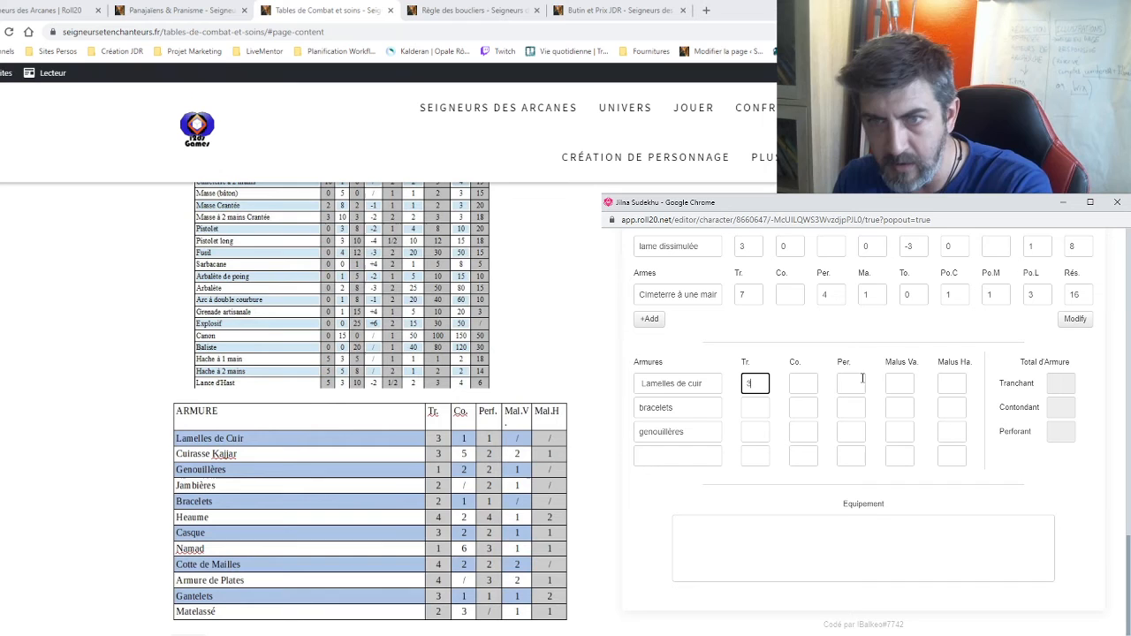
left_click(800, 380)
type("1")
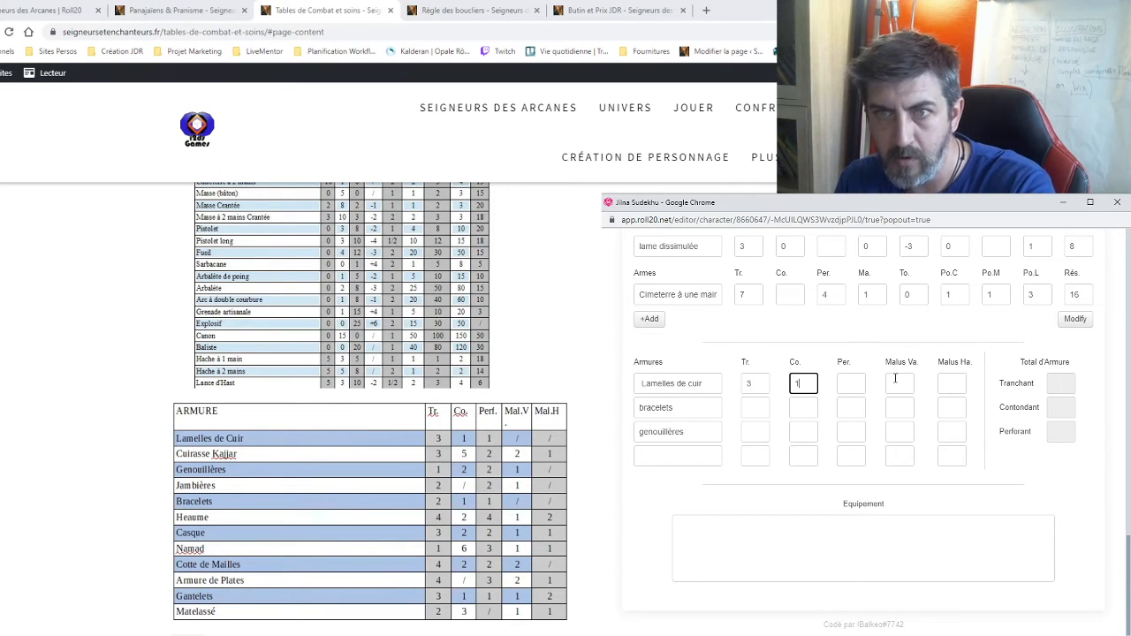
left_click(843, 382)
type("1")
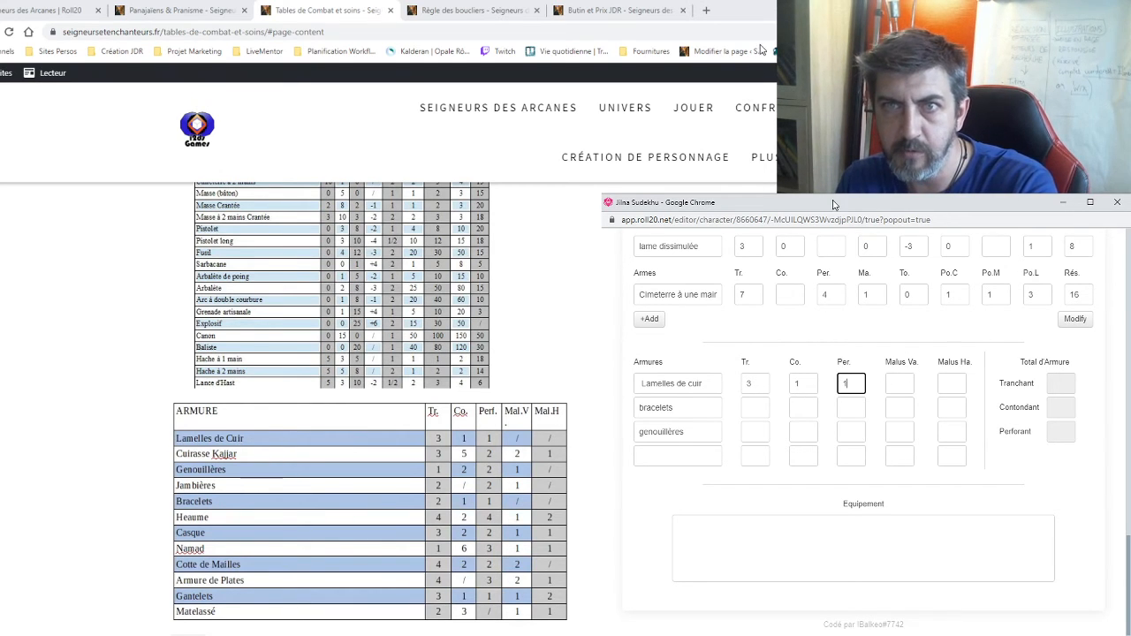
left_click(899, 381)
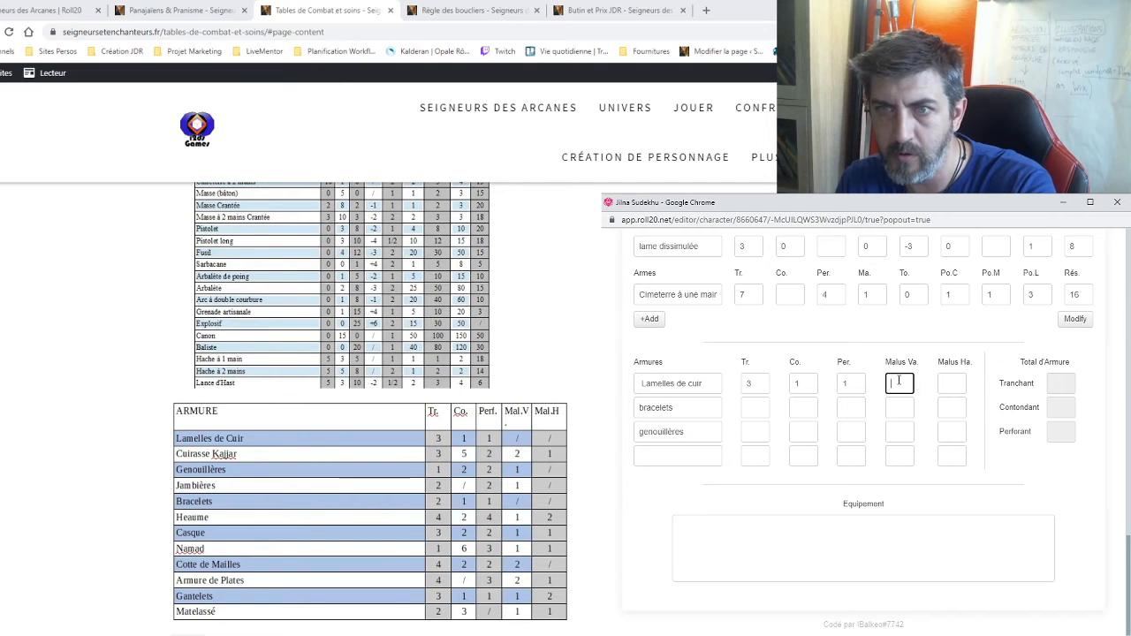
left_click(950, 380)
type("0")
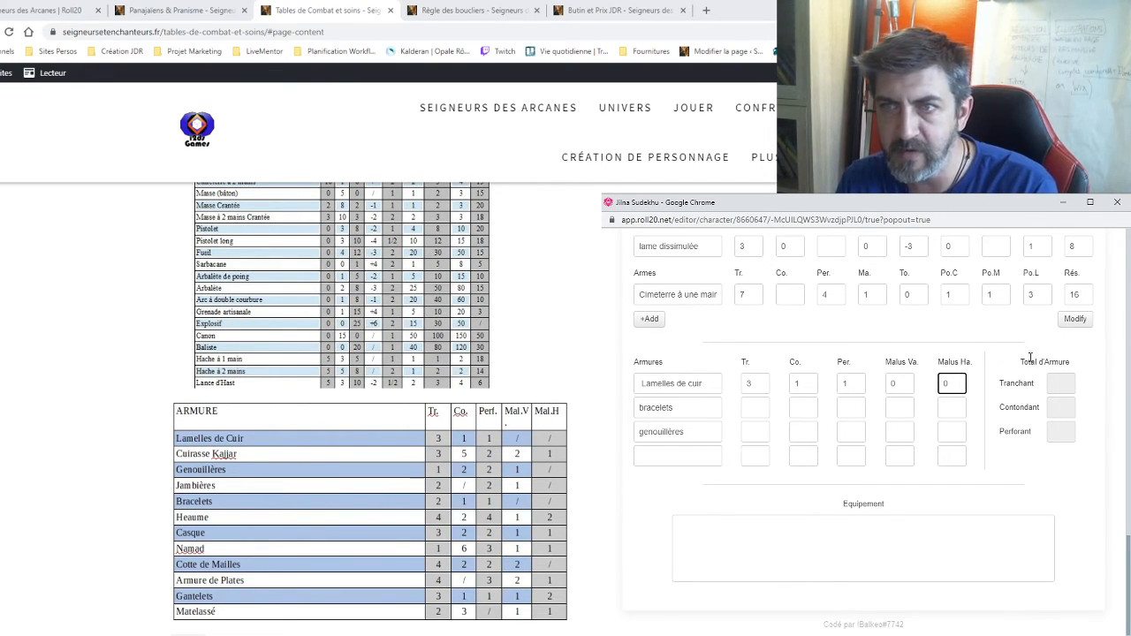
Step: Fill in the bracelets armour row with Tr. 2, Co. 1, Per. 1, Malus Va. 0 and Malus Ha. 0
left_click(747, 408)
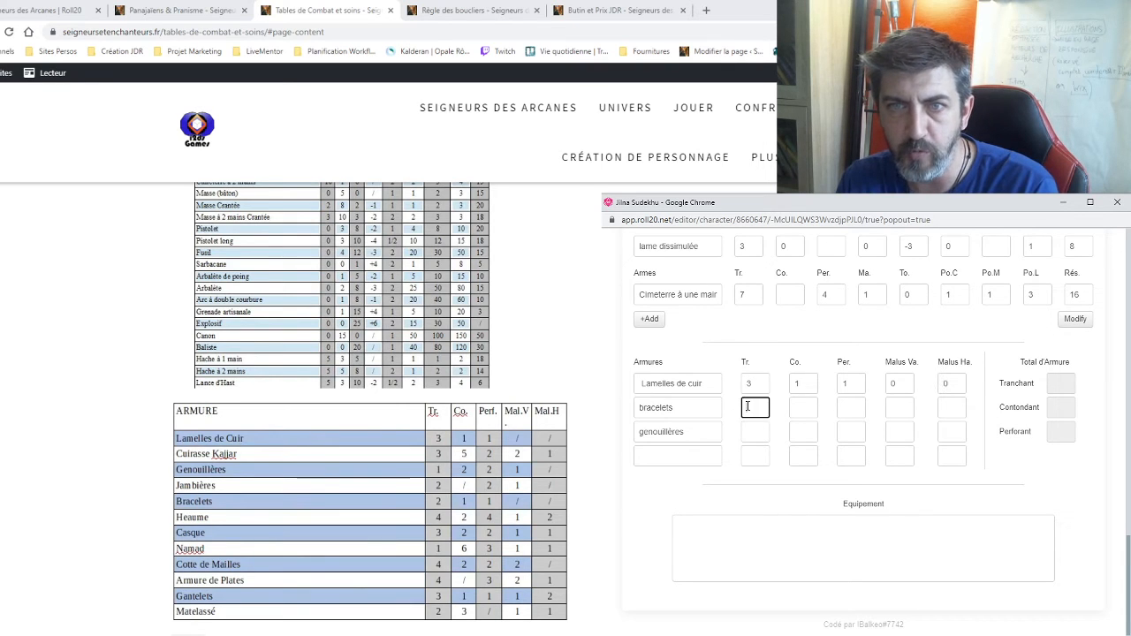
type("2")
left_click(796, 411)
type("1")
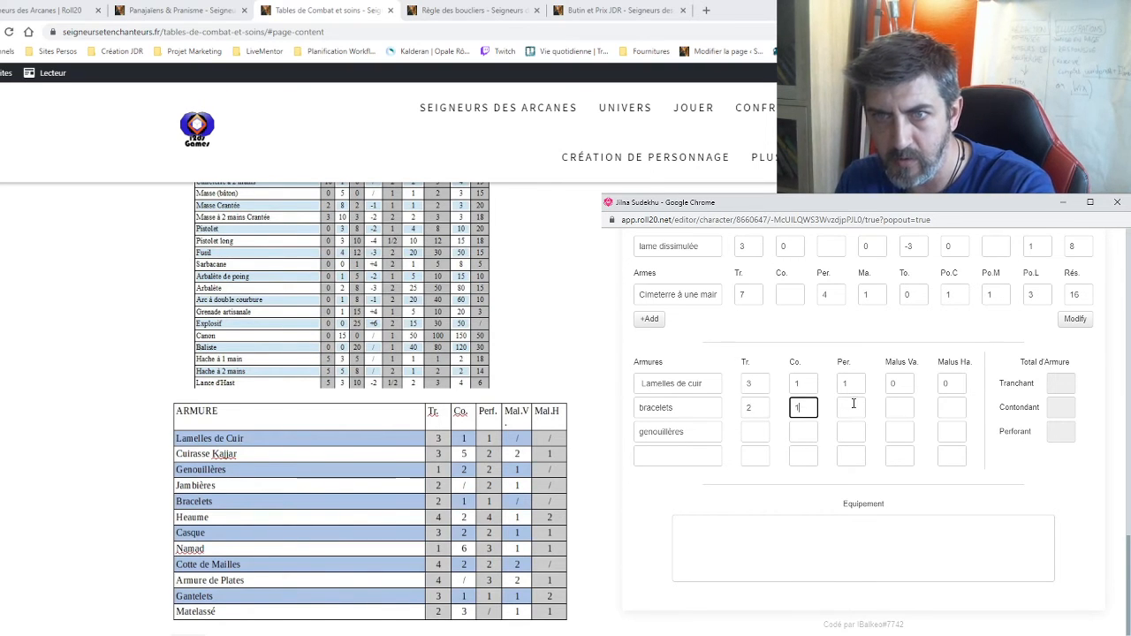
left_click(850, 410)
type("1")
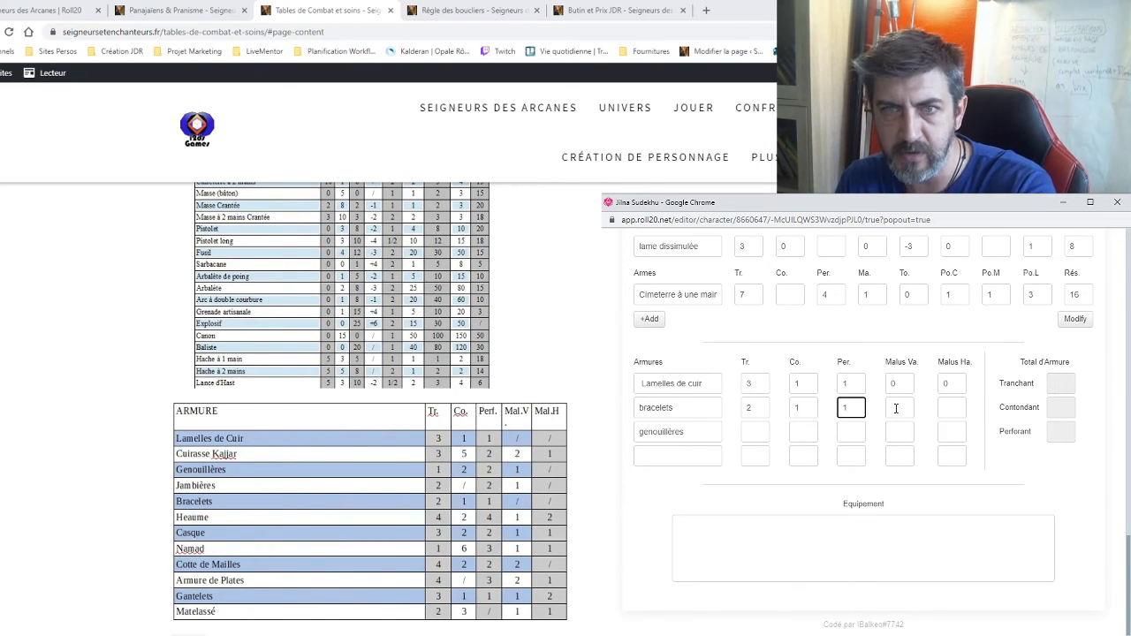
left_click(896, 408)
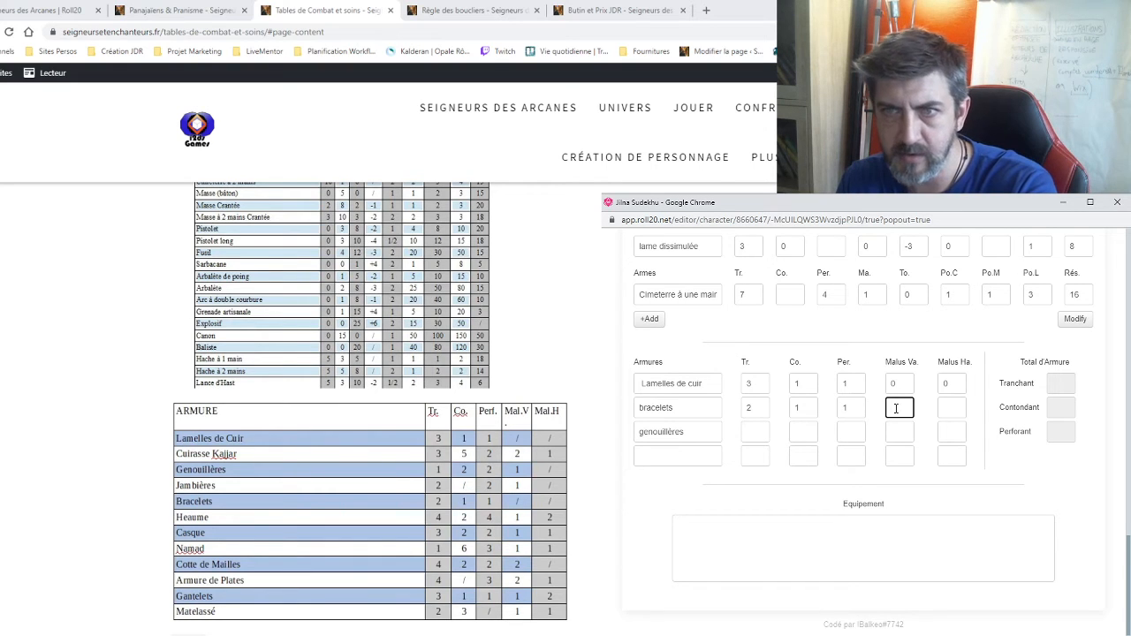
key("Tab")
type("0")
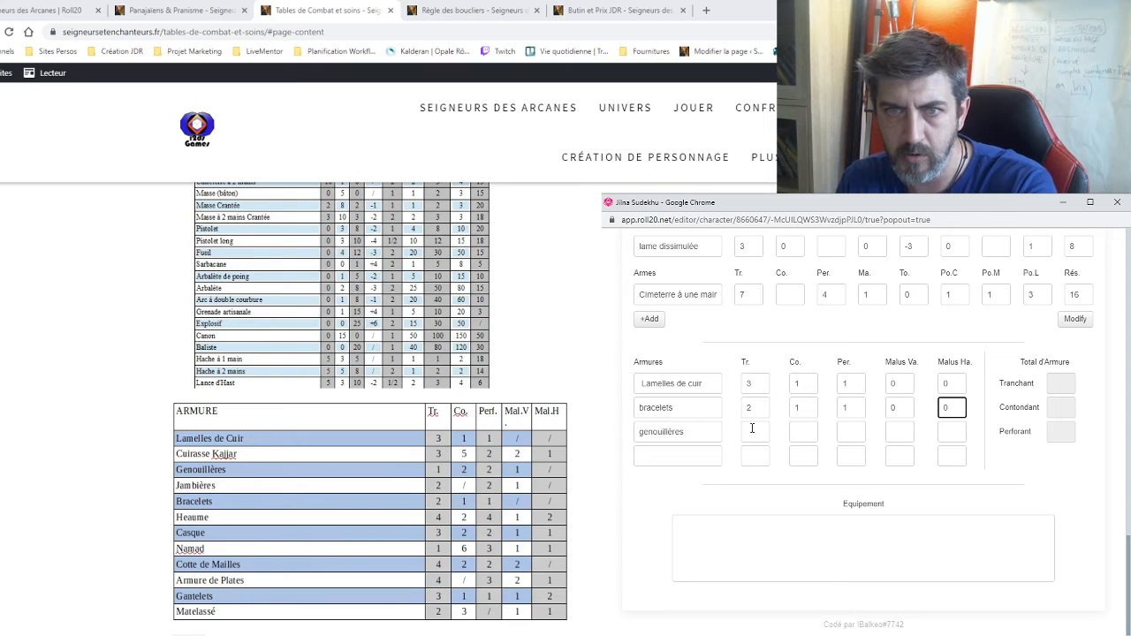
Step: Fill in the genouillères armour row with Tr. 1, Co. 2, Per. 2, Malus Va. 1 and Malus Ha. 0
left_click(753, 432)
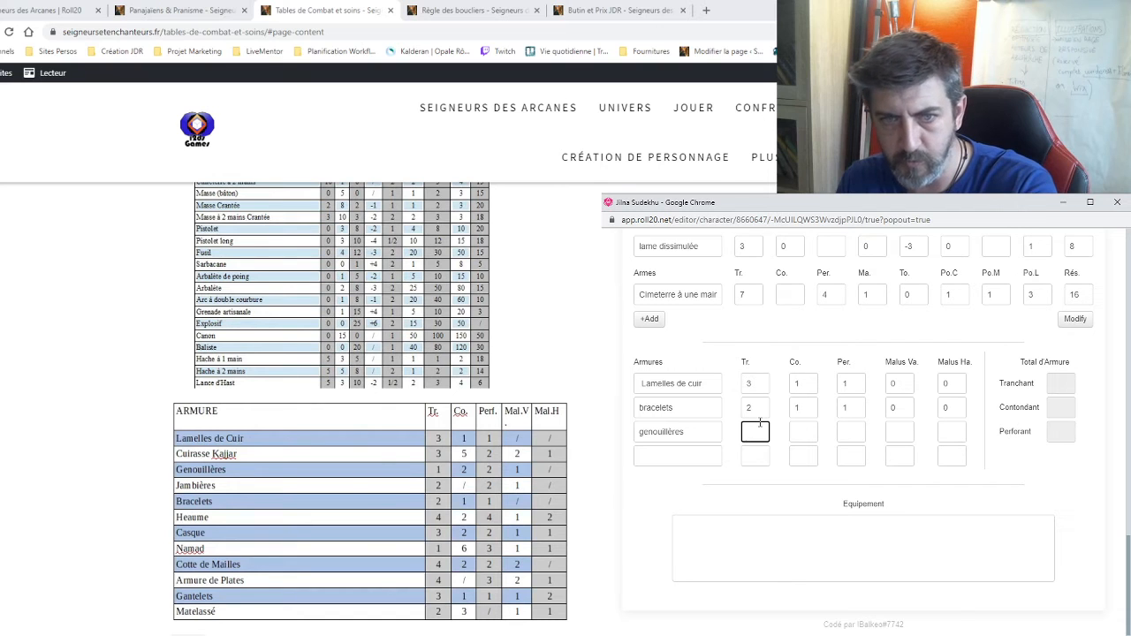
type("1")
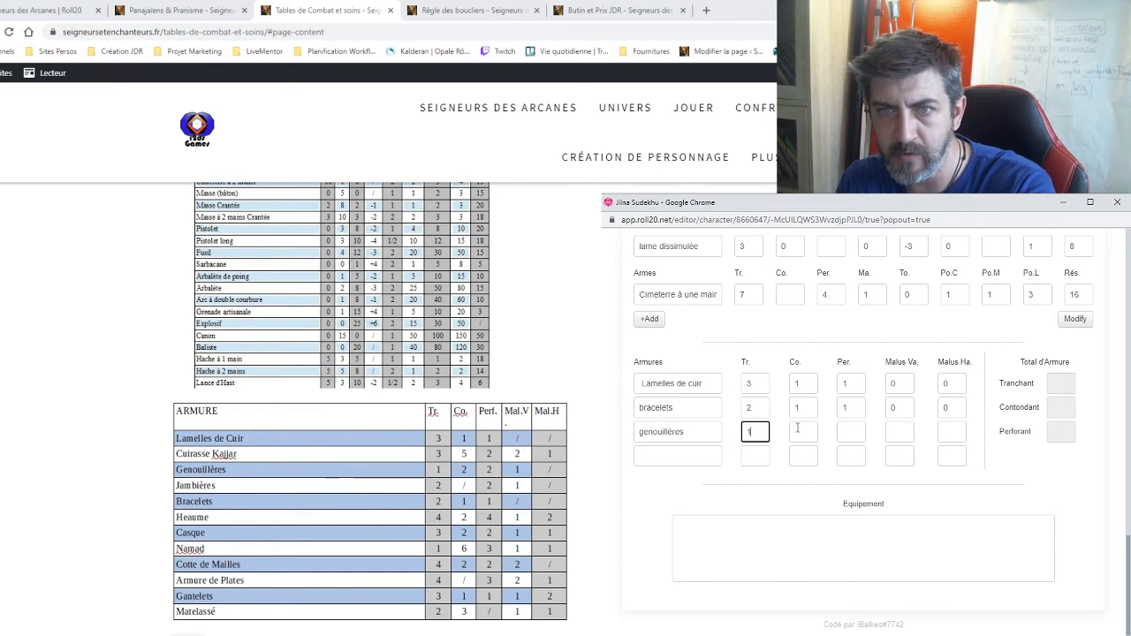
key("Tab")
type("2")
left_click(851, 430)
type("2")
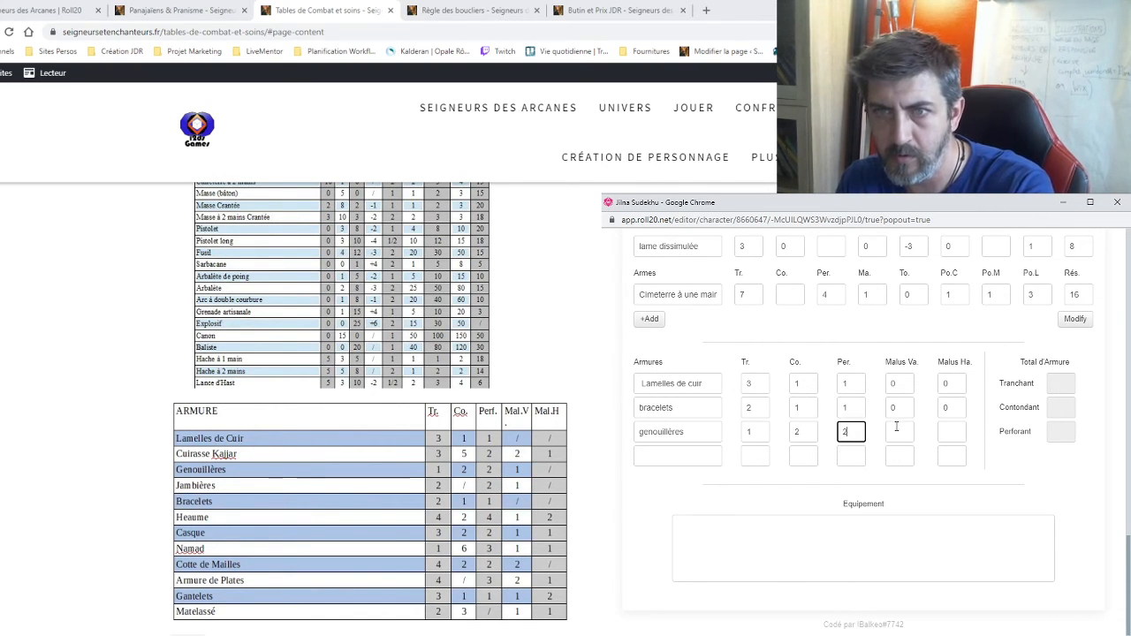
left_click(887, 430)
type("1")
left_click(954, 430)
type("0")
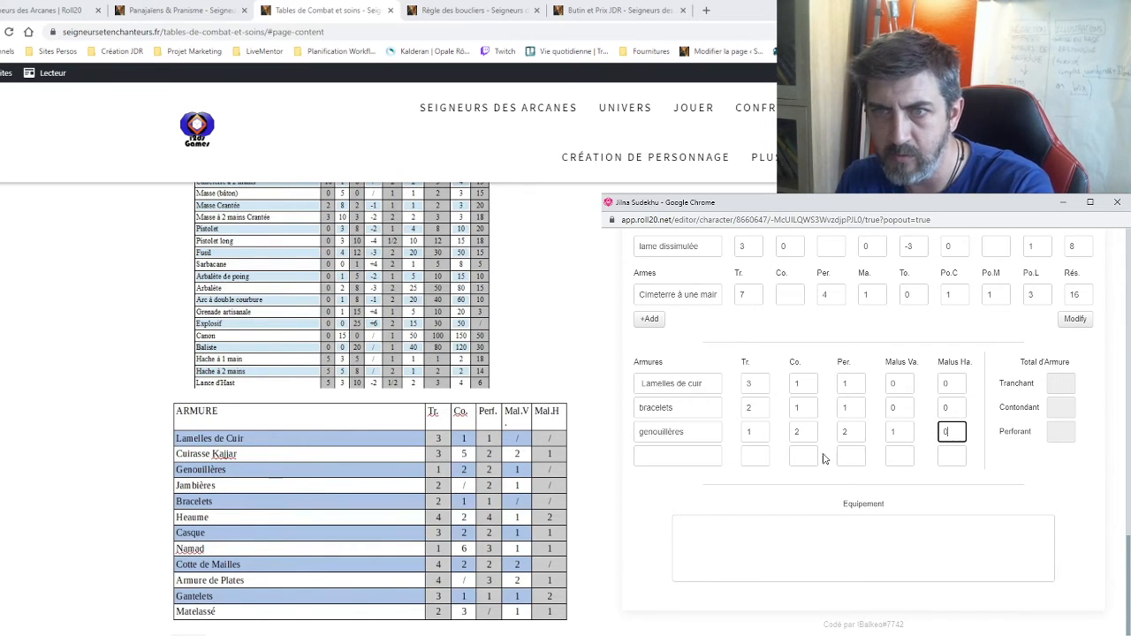
Step: Fill the unnamed fourth armour row with 0 for Tr., Co., Per., Malus Va. and Malus Ha
left_click(763, 452)
type("0")
left_click(801, 455)
type("0")
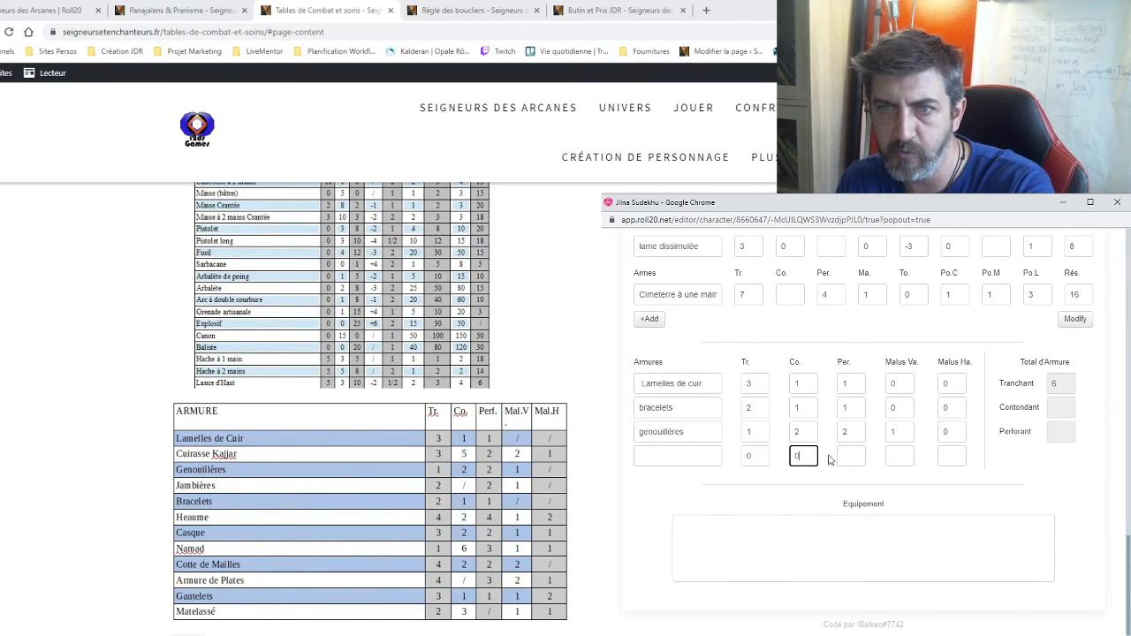
left_click(845, 456)
type("0")
left_click(900, 455)
type("0")
left_click(952, 455)
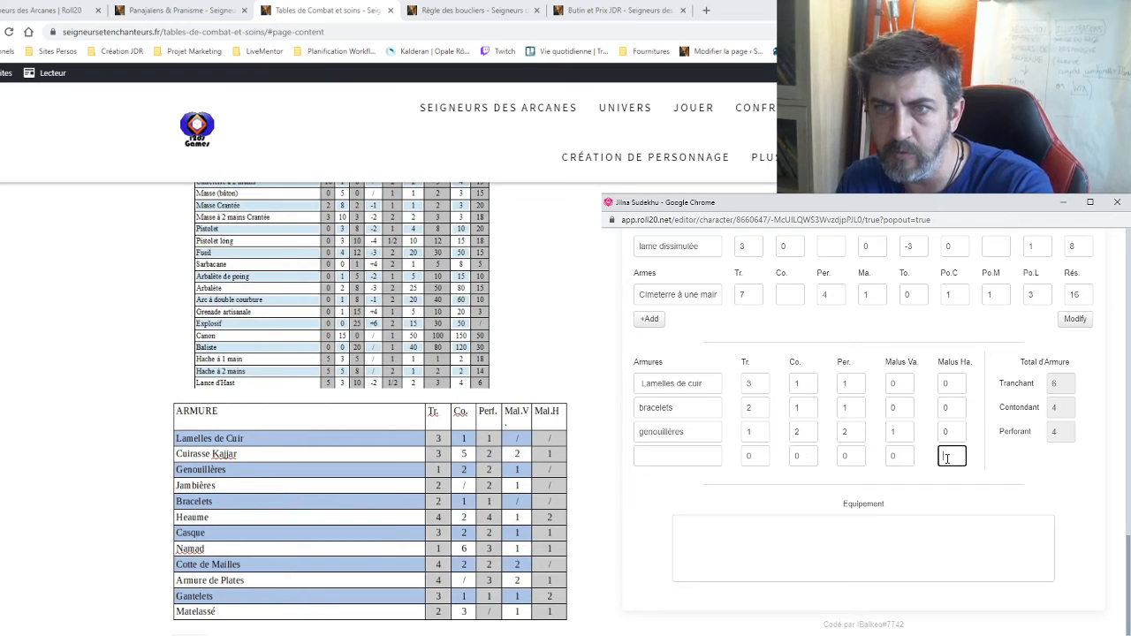
type("0")
left_click(990, 453)
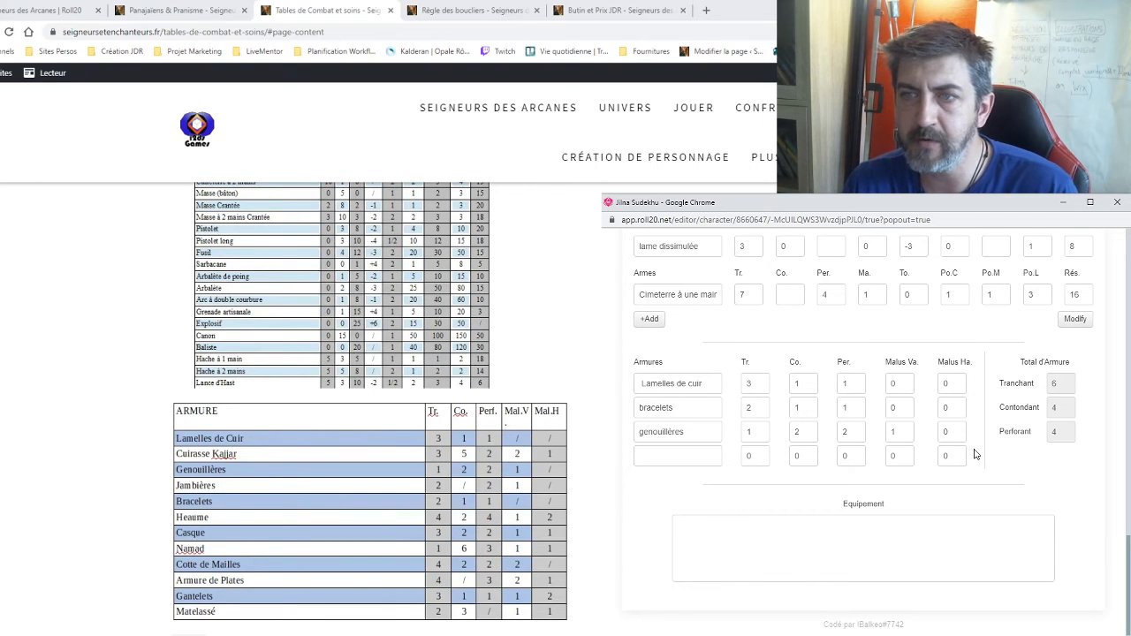
Step: Start the Equipement list with "Tenues d'apparats, tenues de voyage"
left_click(792, 532)
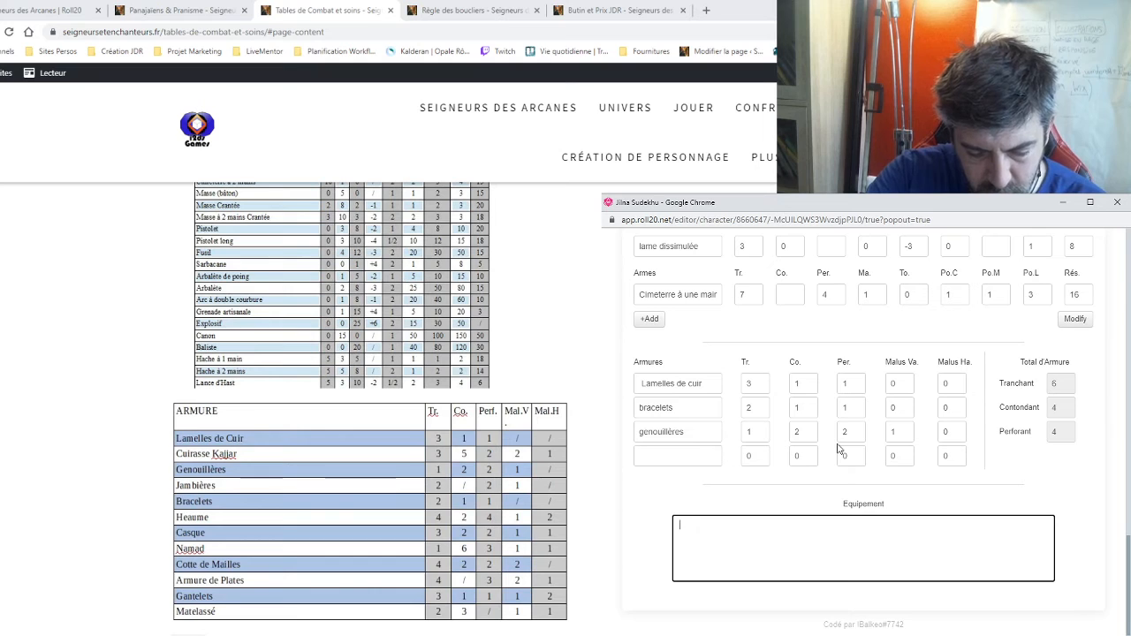
type("Tenue d'appar")
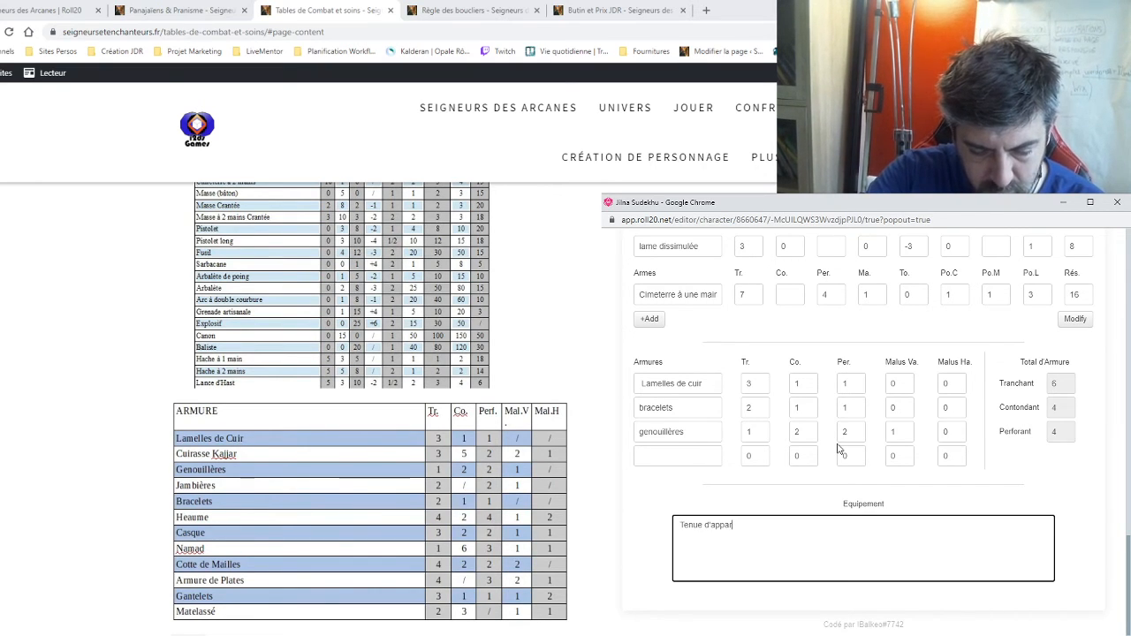
type("at, tenue de v")
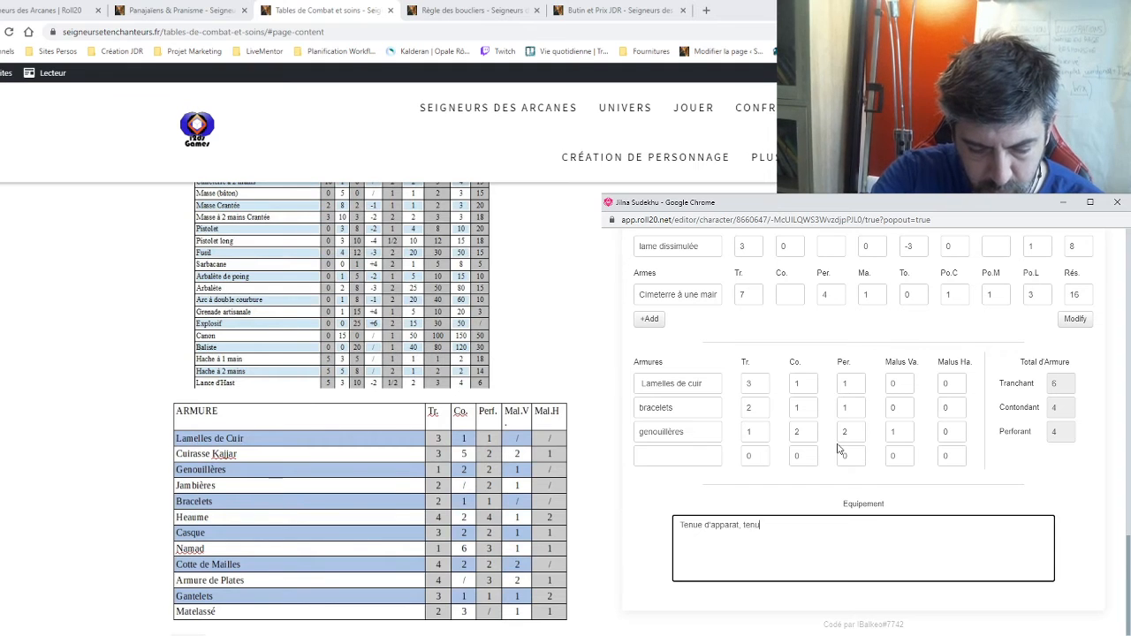
key("BackSpace")
key("BackSpace")
key("BackSpace")
key("BackSpace")
key("BackSpace")
key("BackSpace")
key("BackSpace")
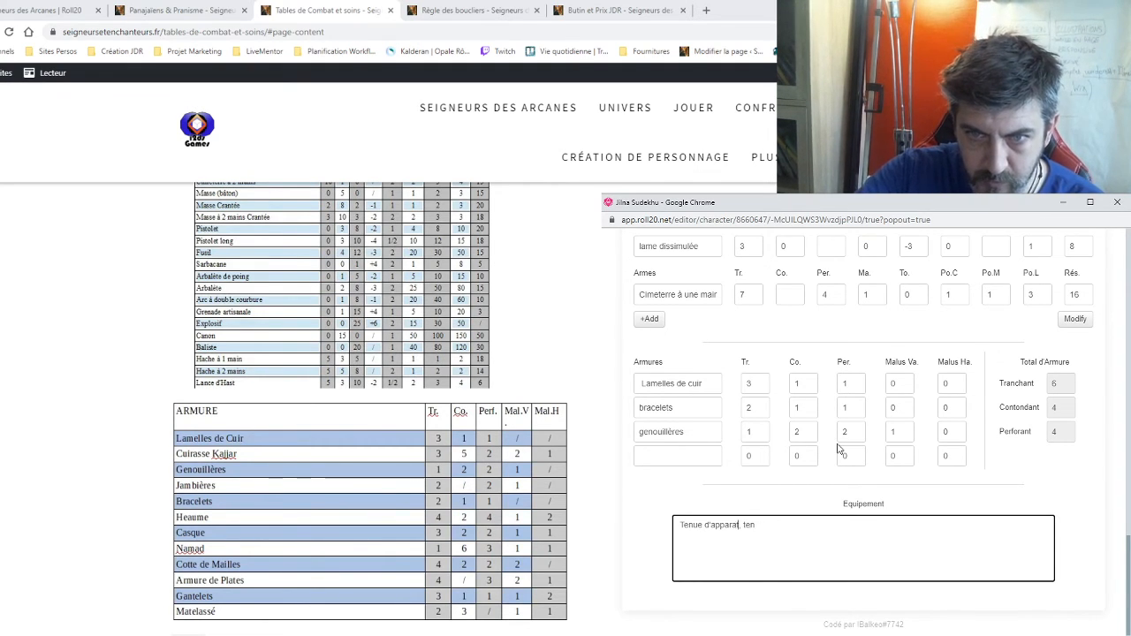
type("s")
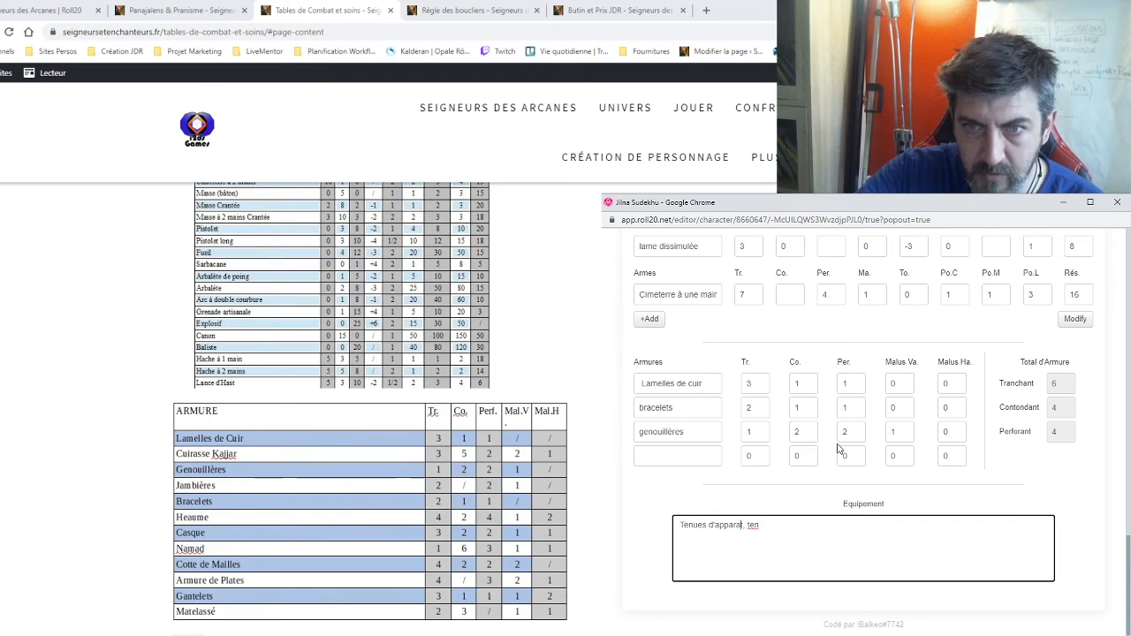
type("s")
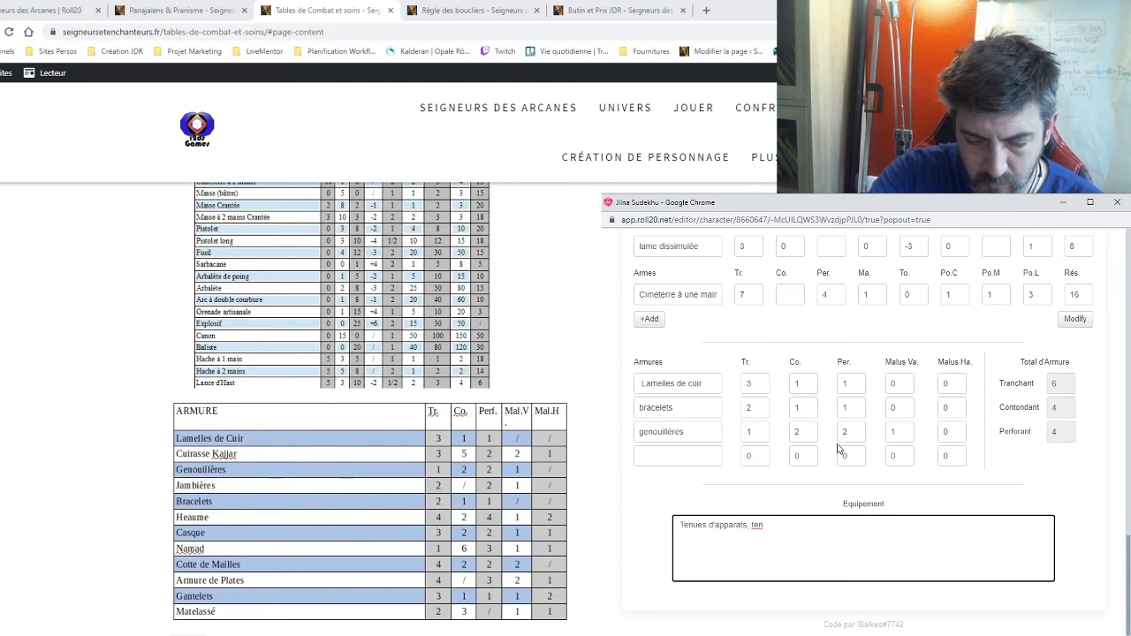
type("ues de voy")
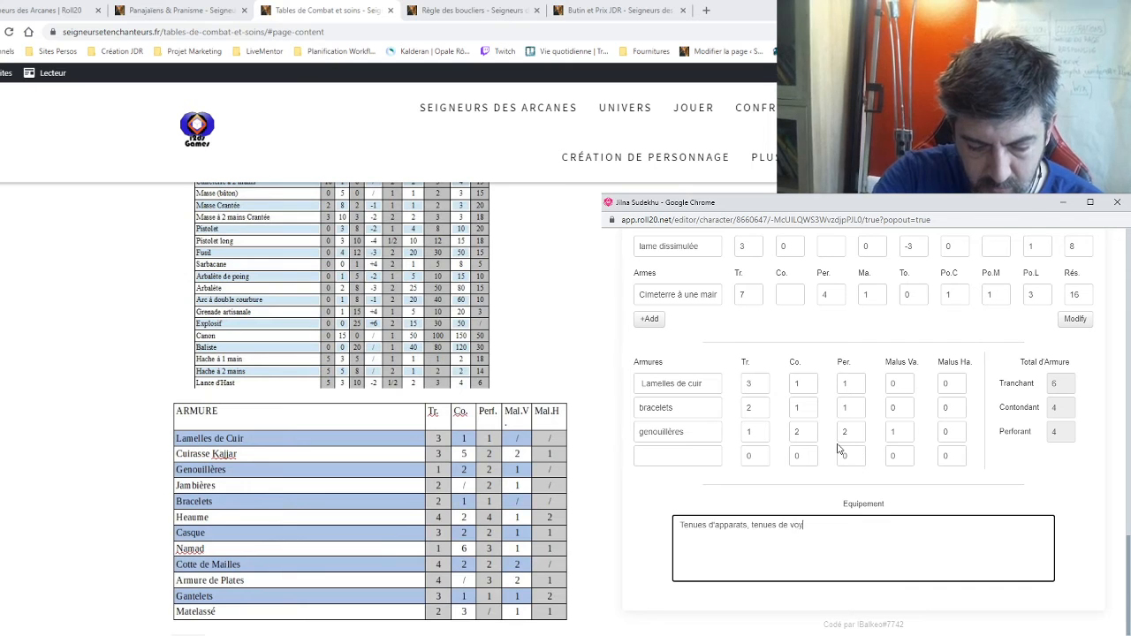
type("age.")
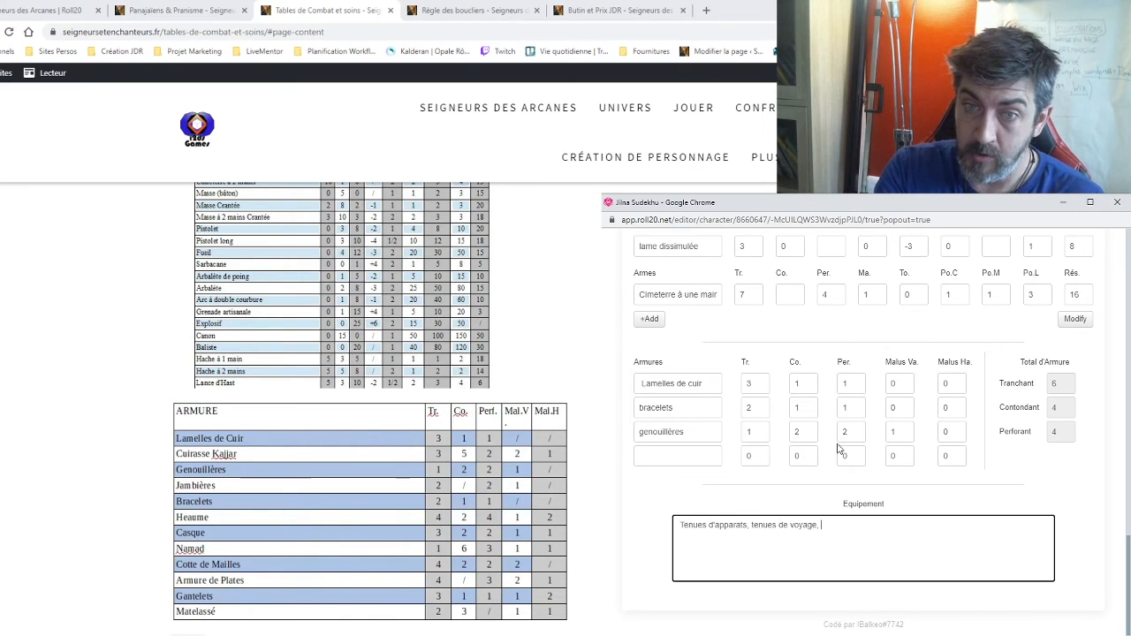
Step: Add "trousse de soins, matériel de voyage" to the Equipement list, separated by commas
type("tr")
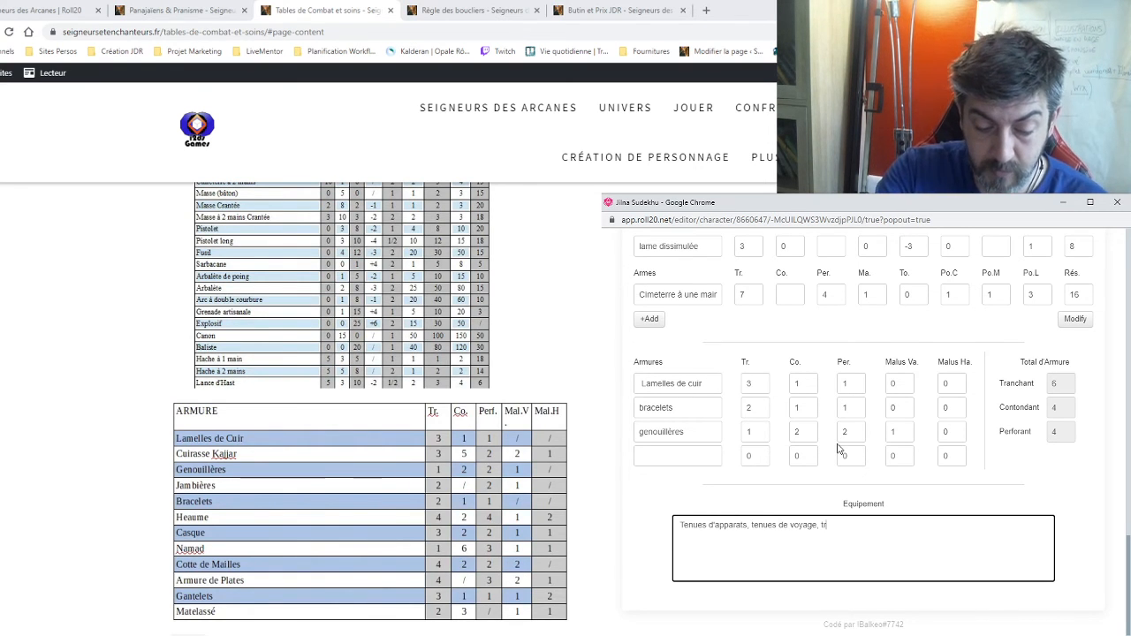
type("ousse de soins, ma")
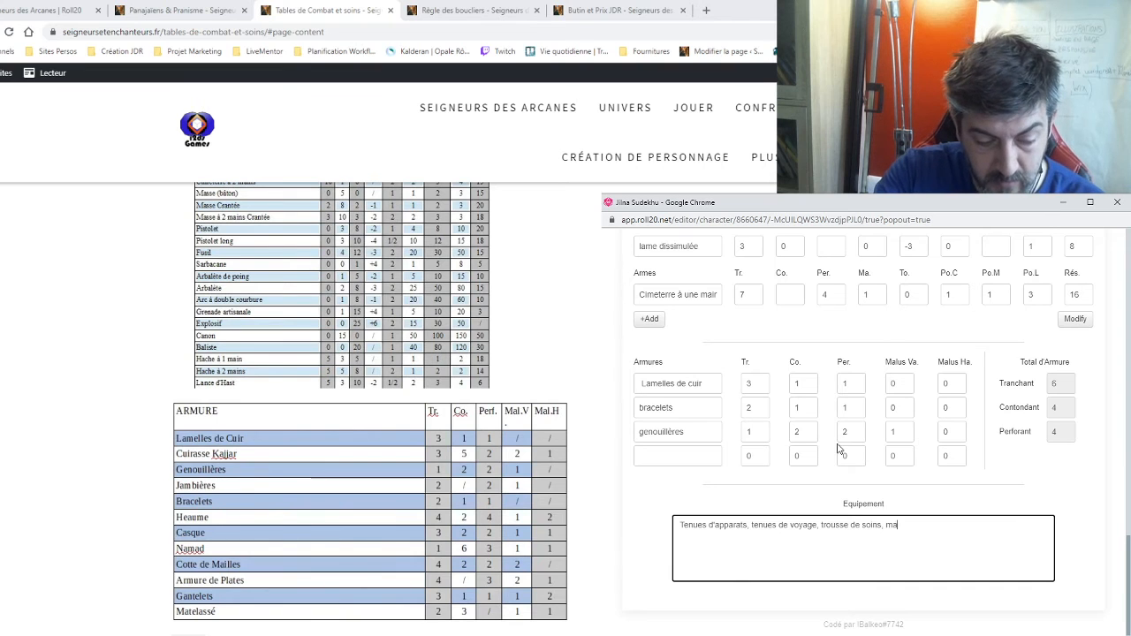
type("tériel de ")
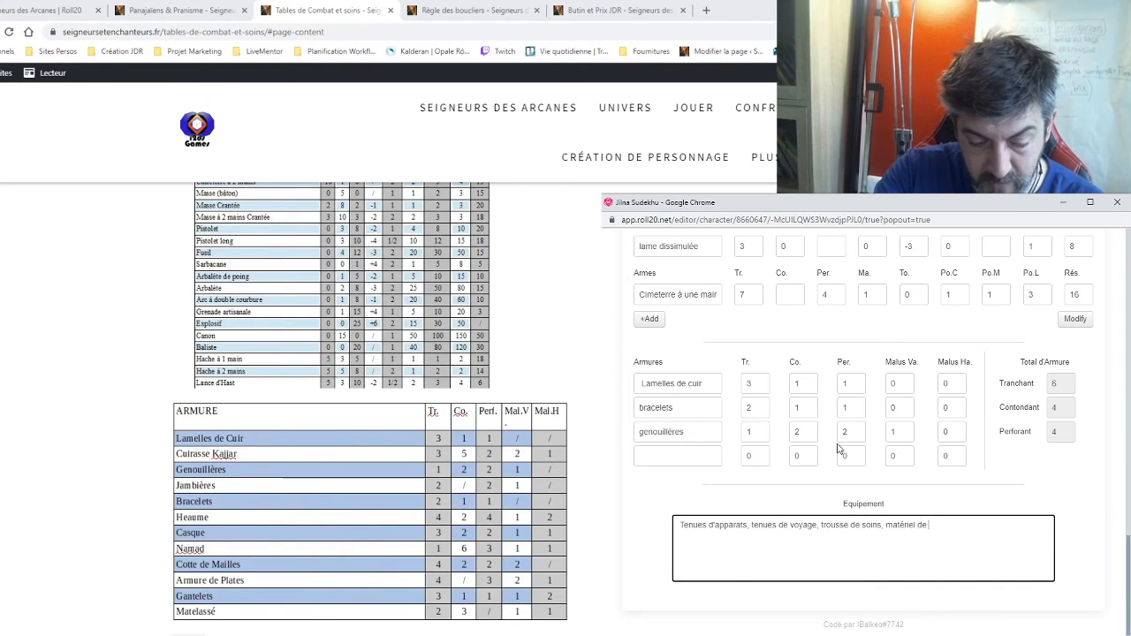
type("voya")
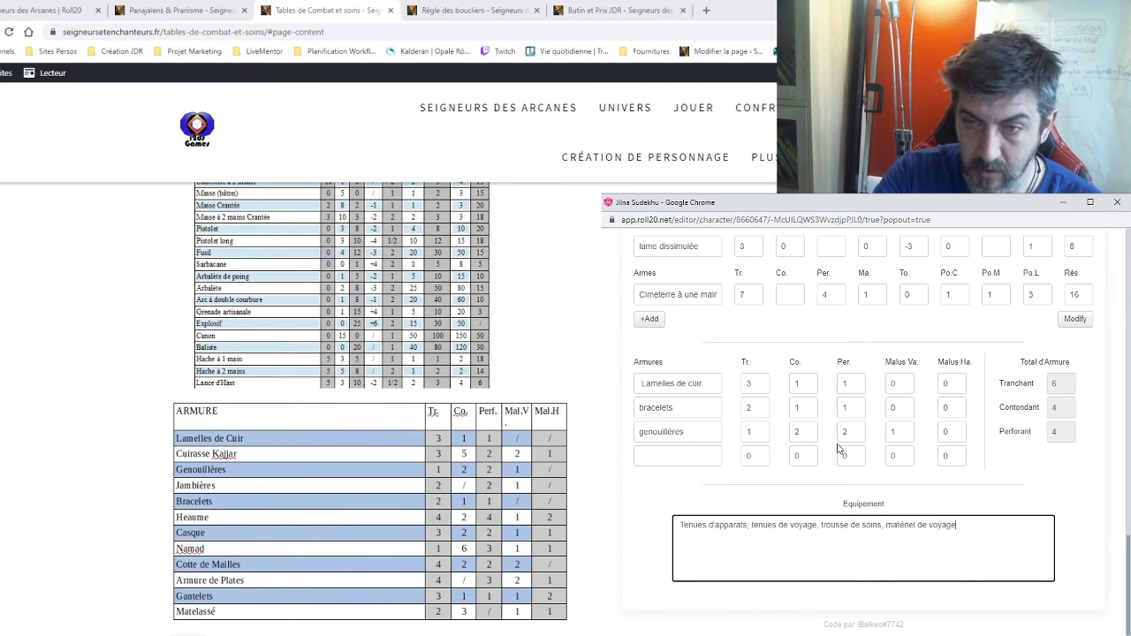
type("ge")
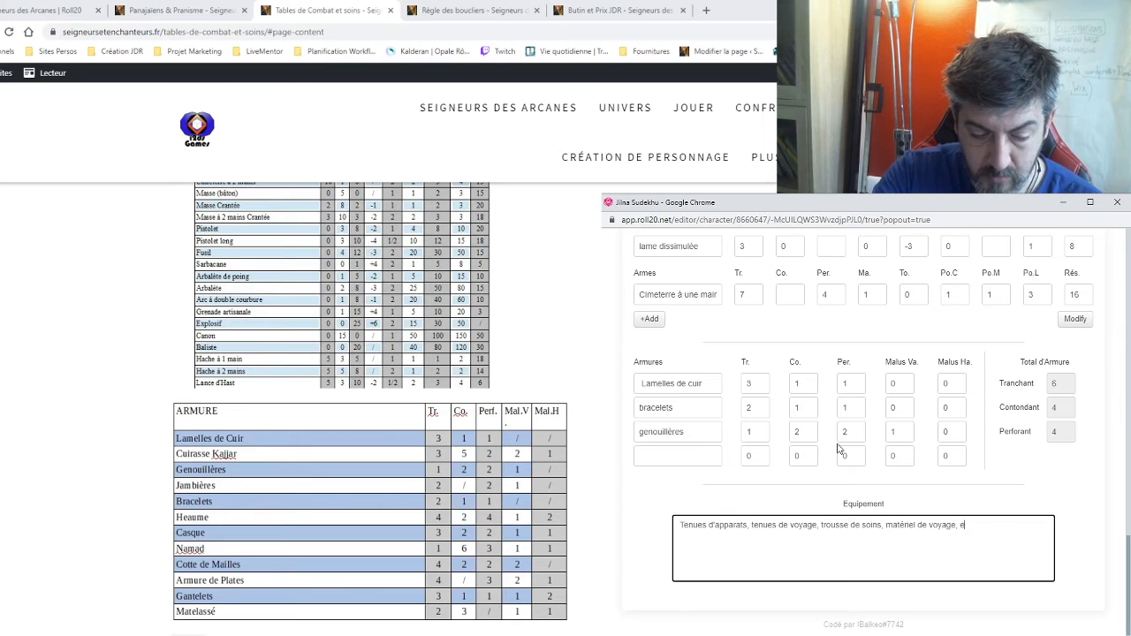
type(", ")
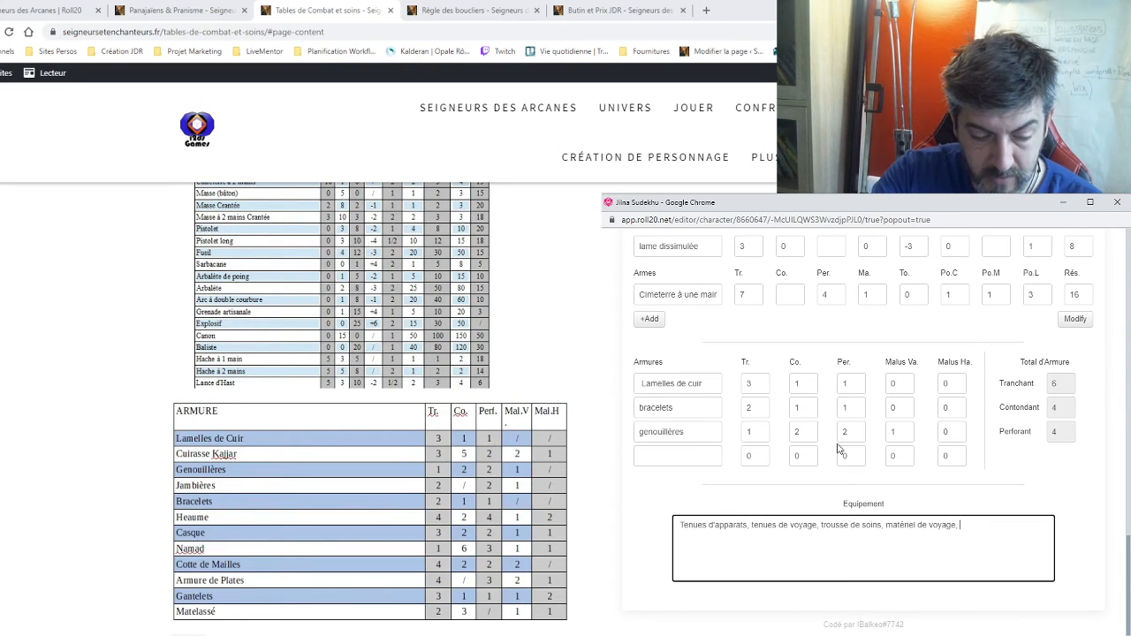
Step: Finish the Equipement list with "équipement de varappe.", correcting the spelling of the last word
type("équipe")
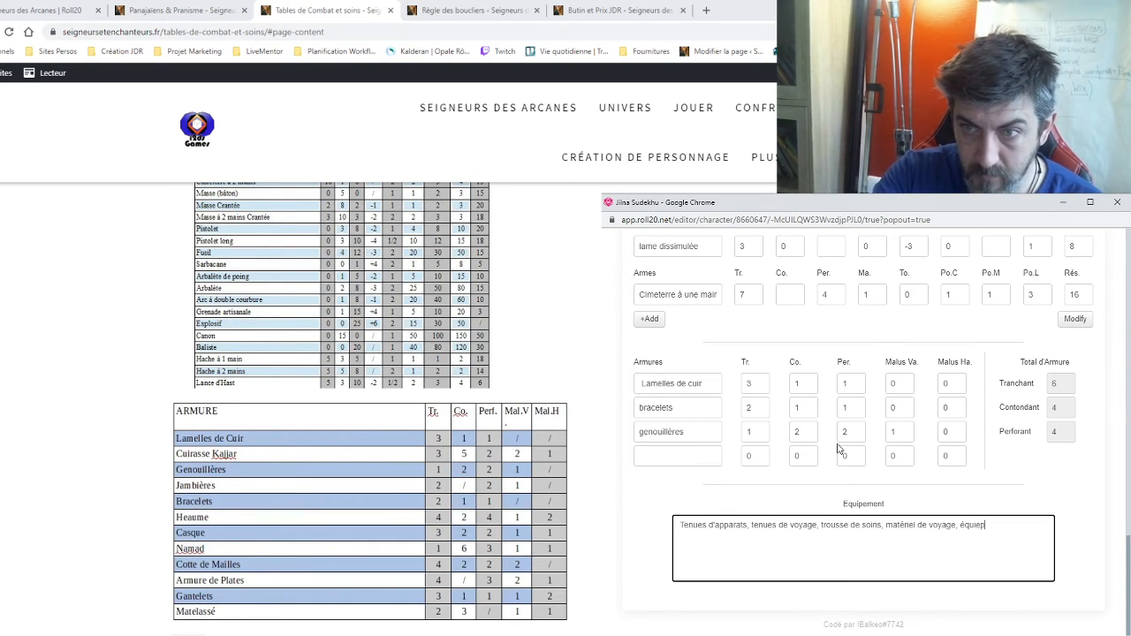
type("ment")
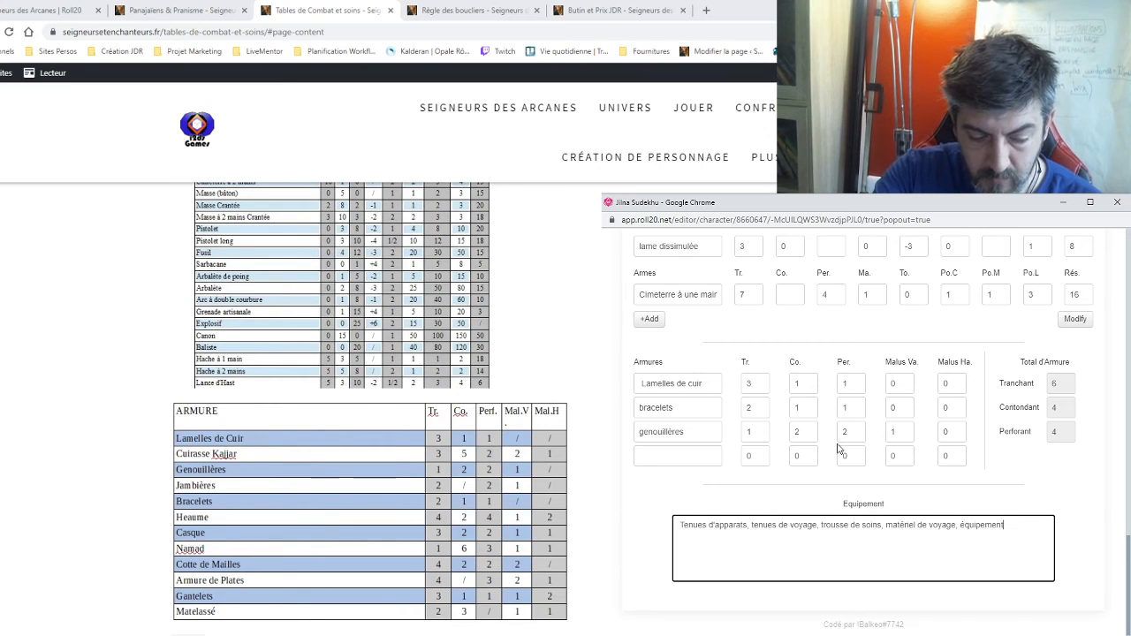
type(" de va")
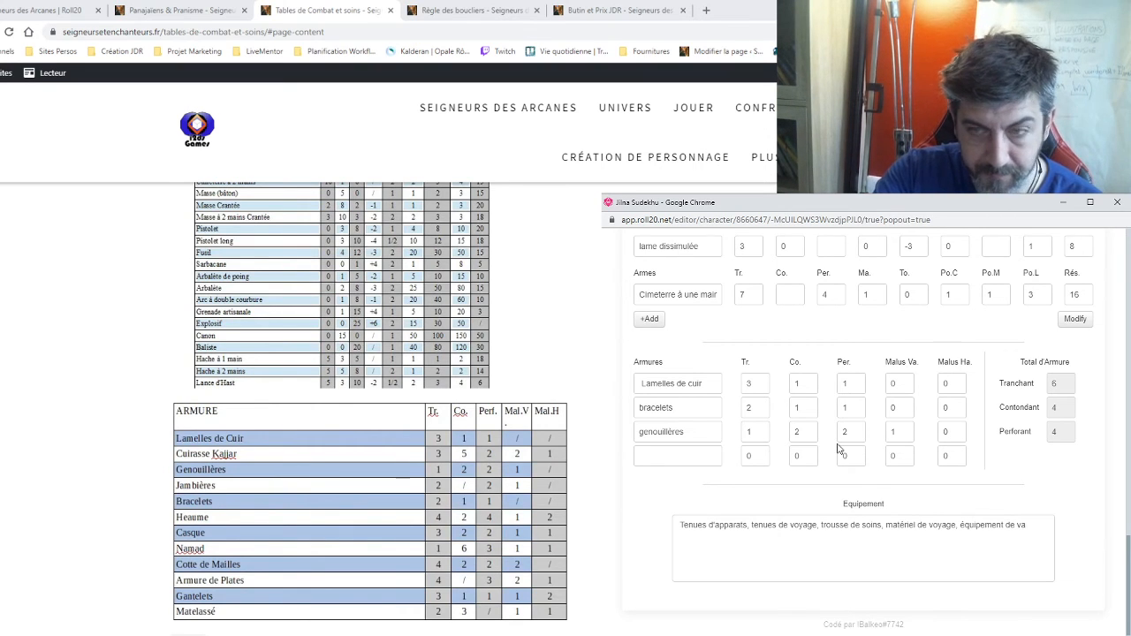
left_click(1031, 529)
type("rapel")
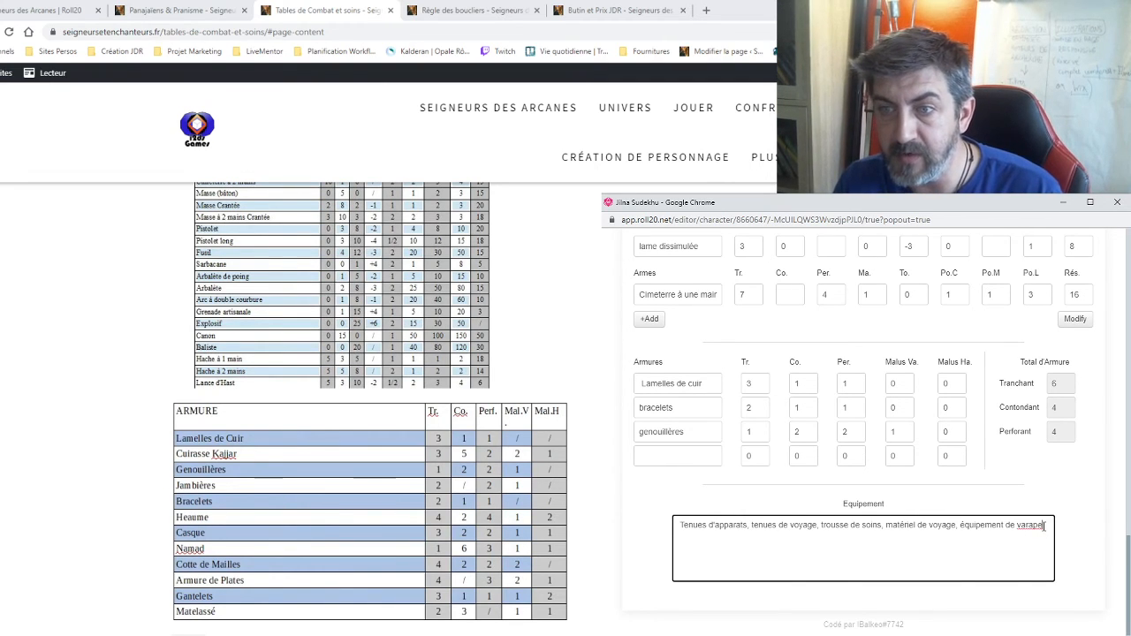
double_click(1039, 525)
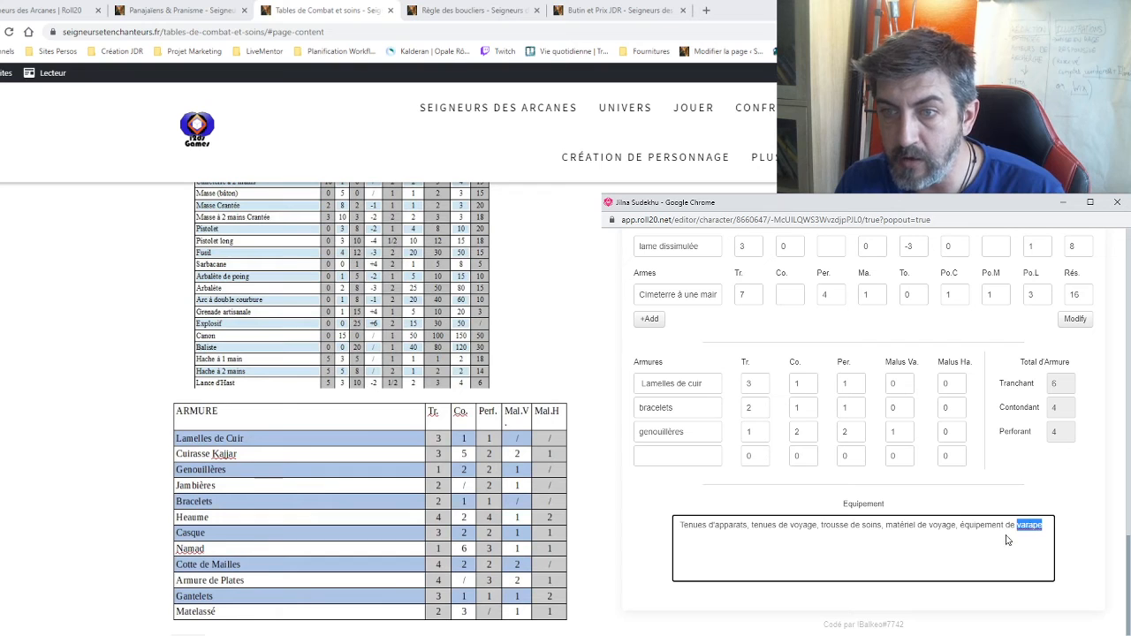
type("varappe")
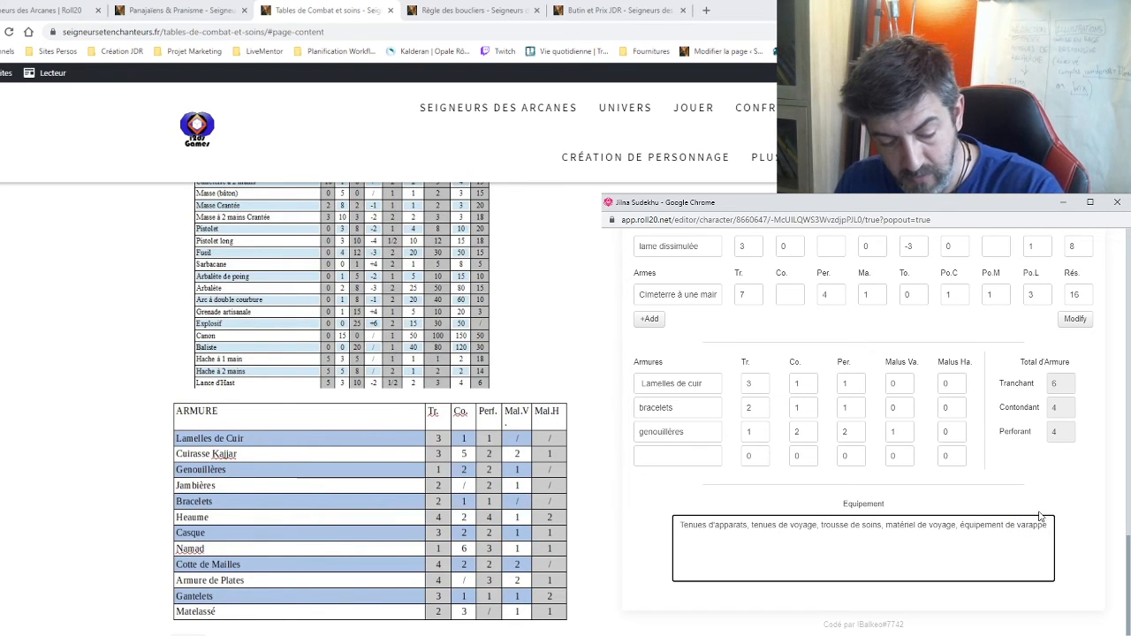
type(".")
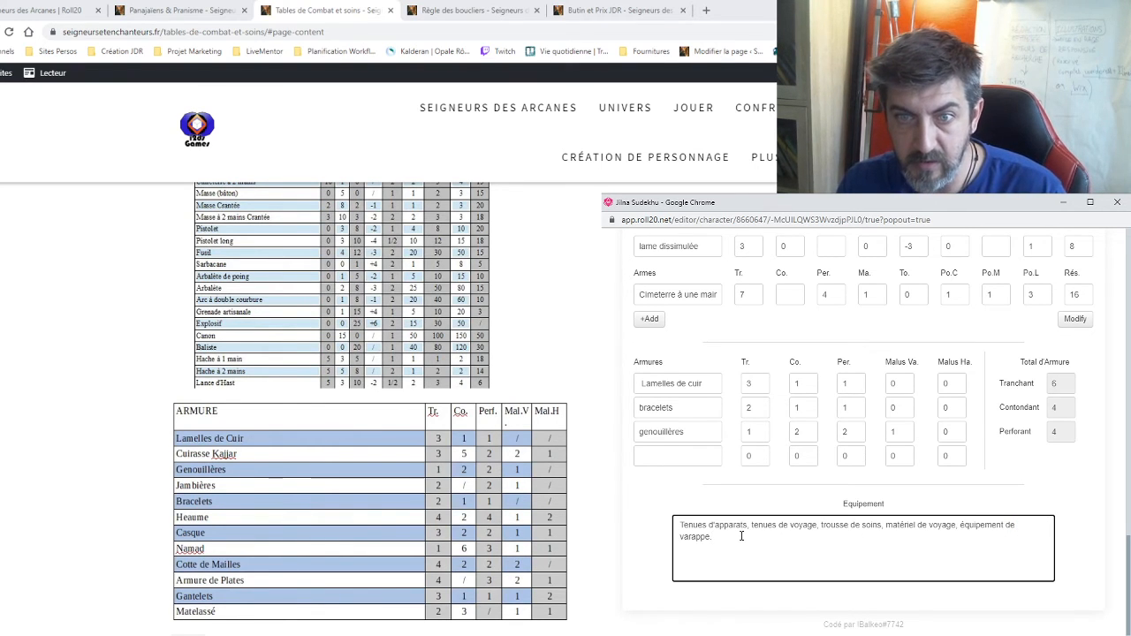
key("BackSpace")
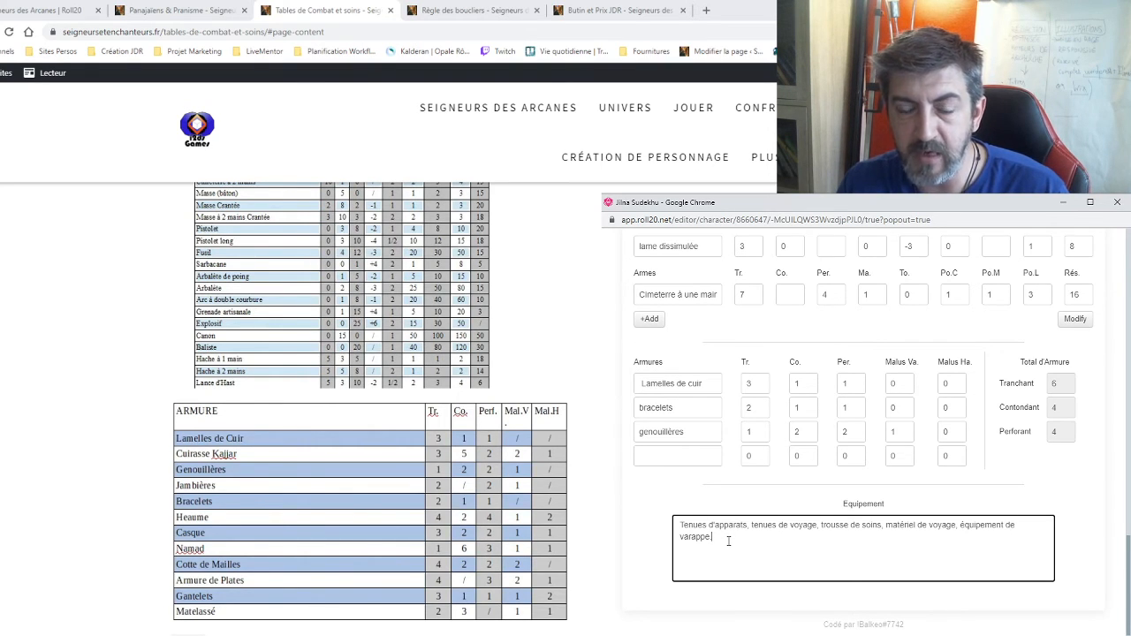
type(".")
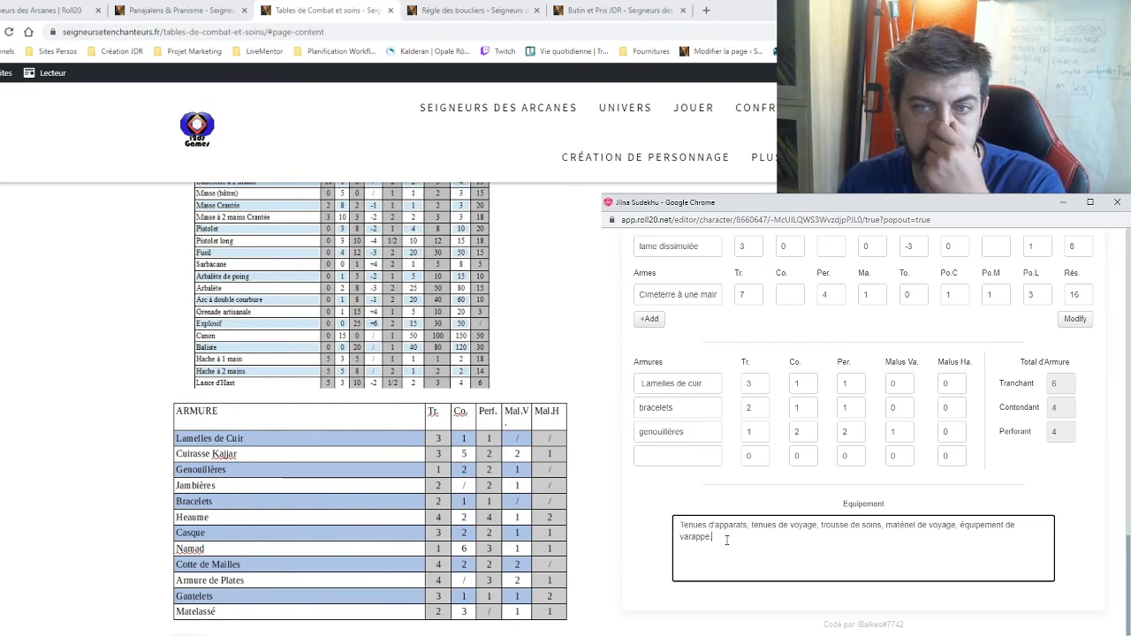
key("BackSpace")
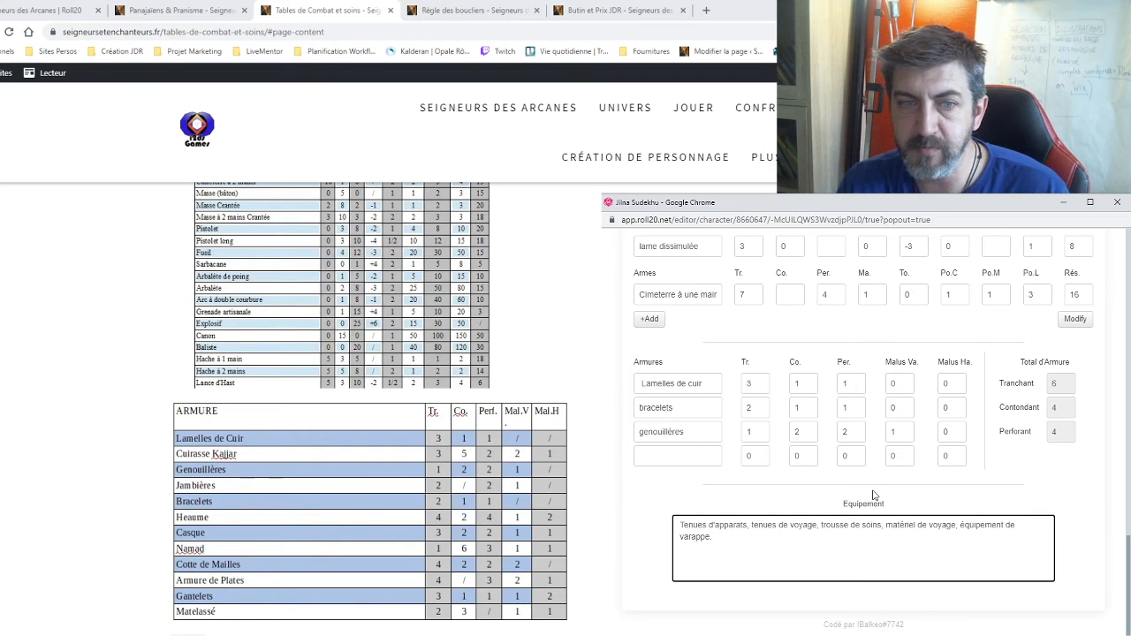
scroll(889, 454, "up", 10)
scroll(889, 459, "up", 6)
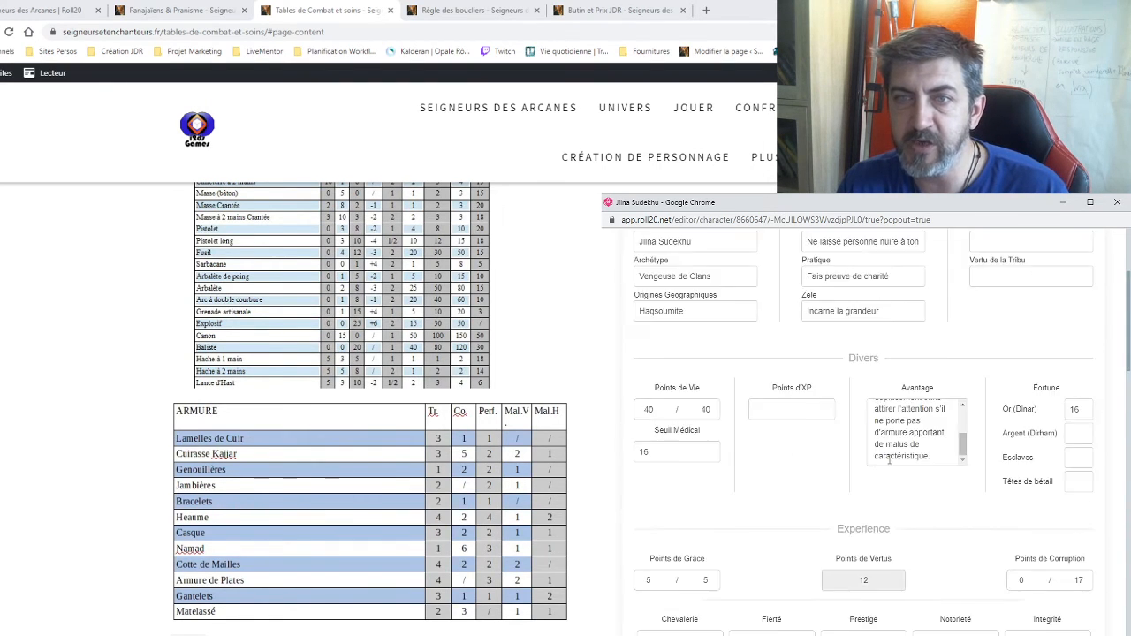
scroll(891, 464, "down", 2)
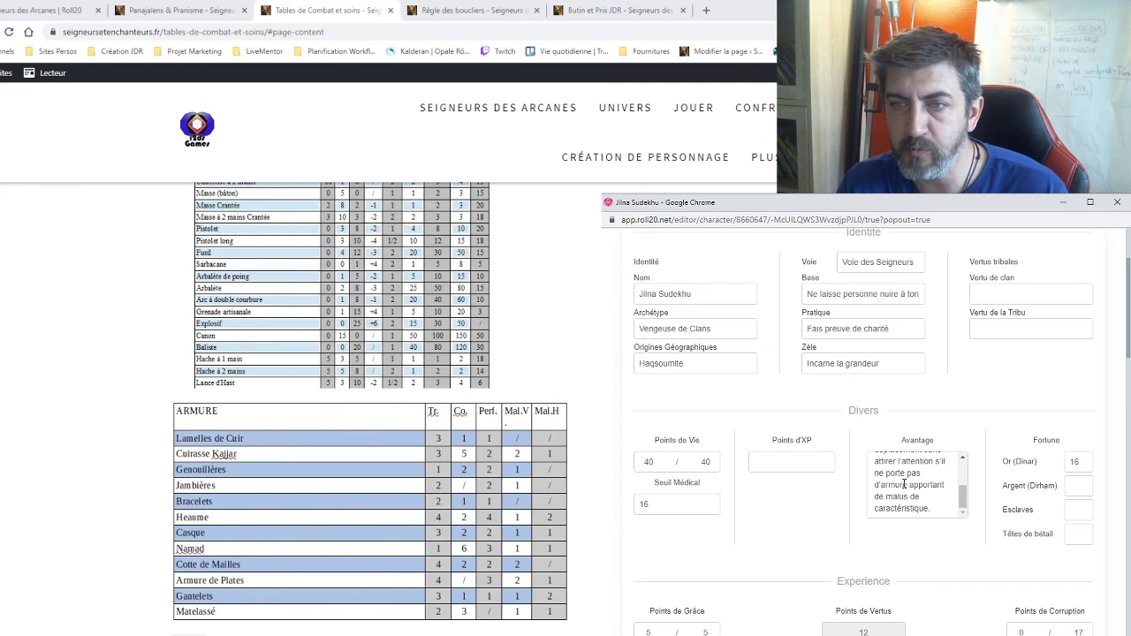
scroll(903, 484, "up", 3)
scroll(903, 483, "down", 3)
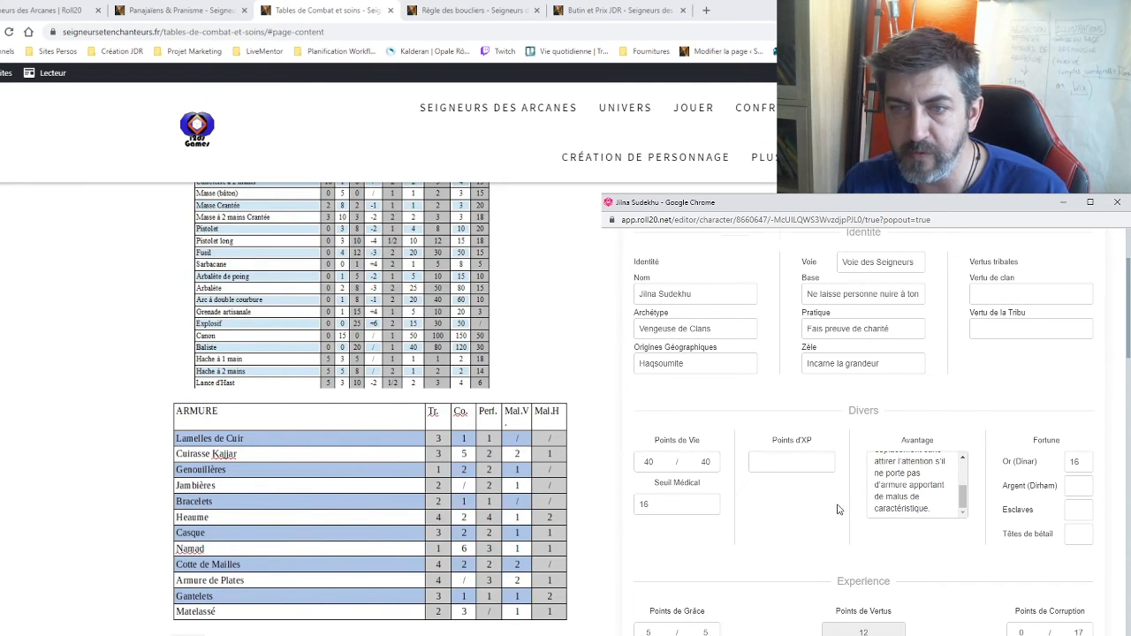
scroll(838, 504, "down", 10)
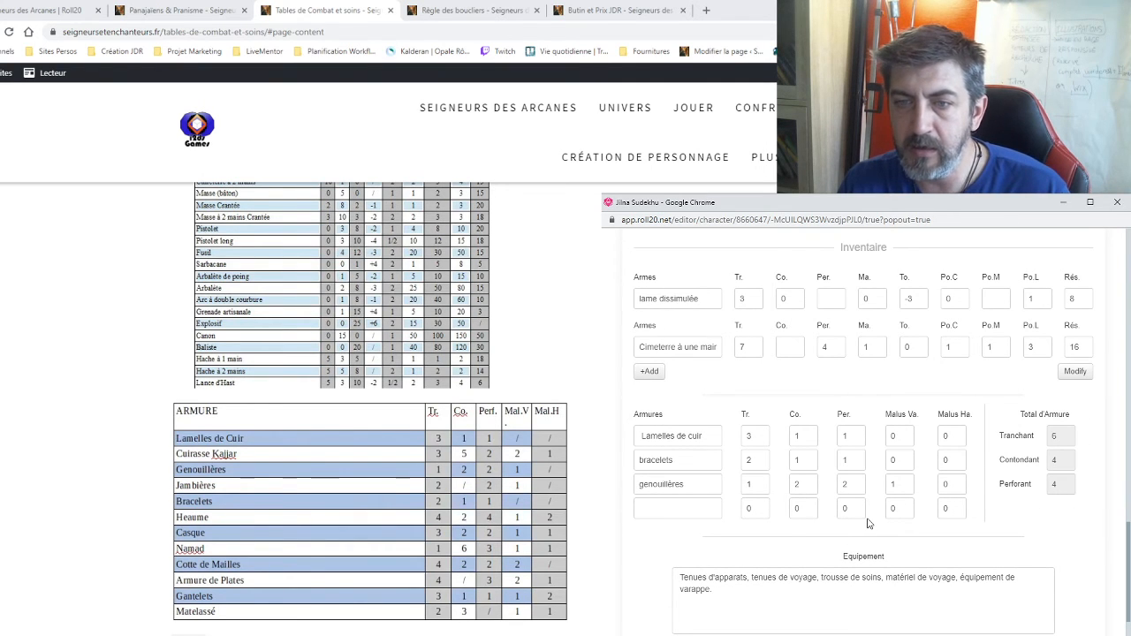
Step: Review the completed Personnage page, from identity and fortune through skills down to the inventory and equipment
scroll(855, 520, "up", 8)
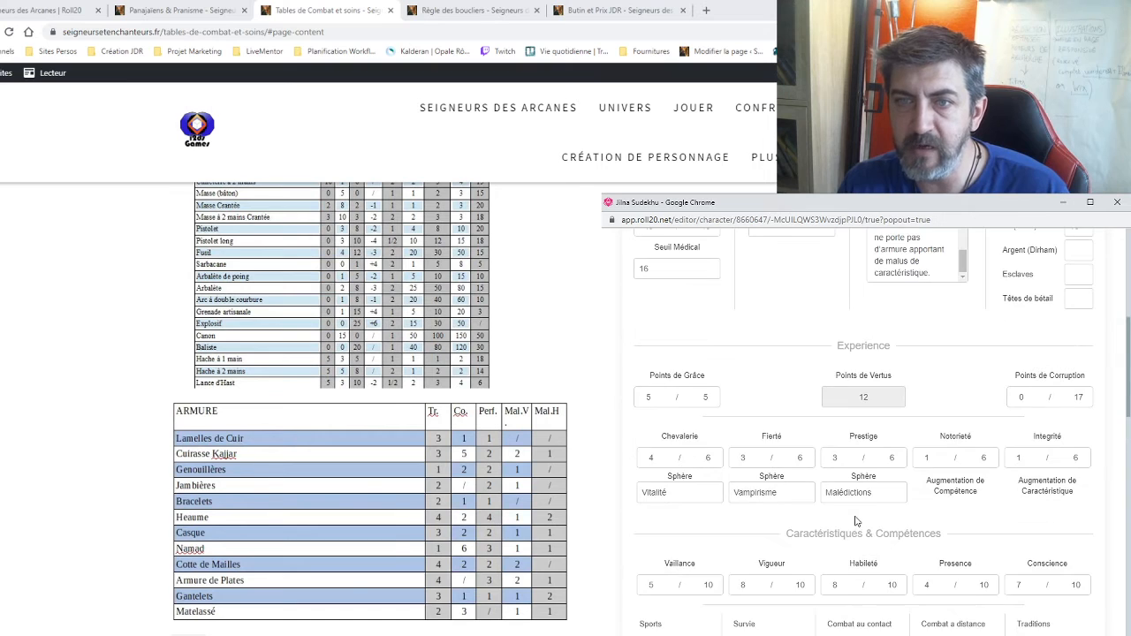
scroll(813, 522, "up", 5)
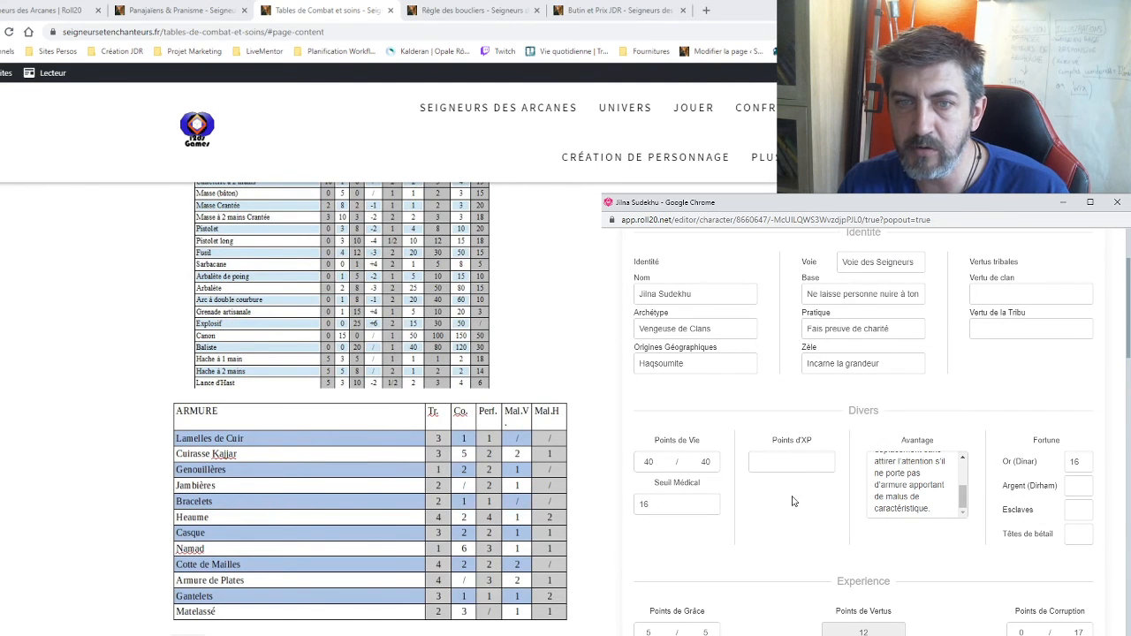
scroll(813, 518, "down", 4)
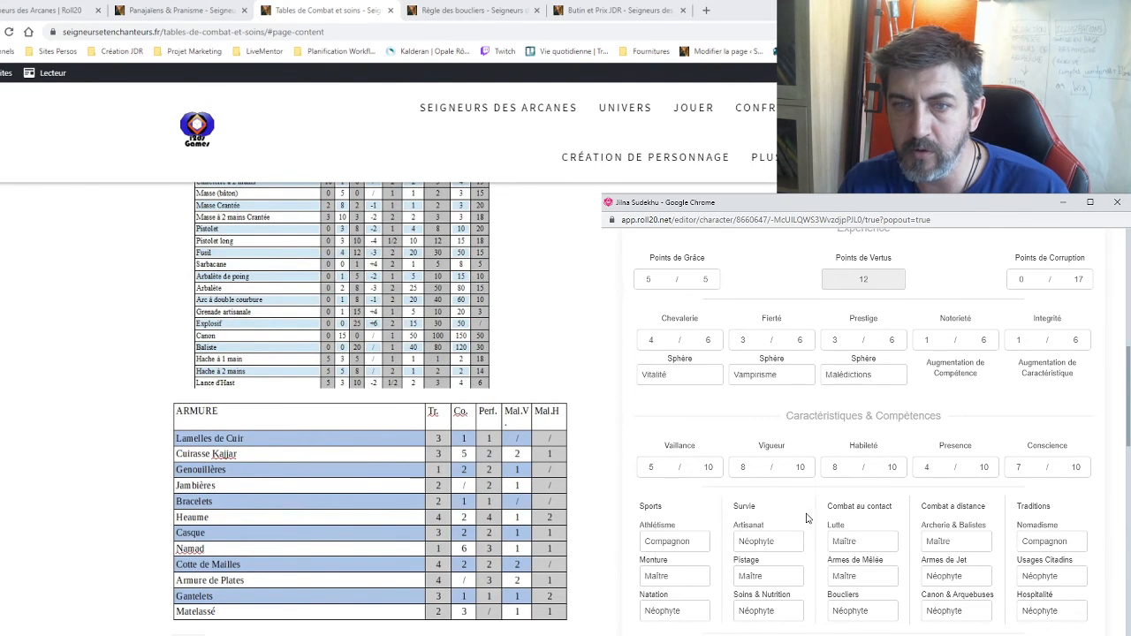
scroll(814, 516, "down", 3)
scroll(815, 513, "down", 5)
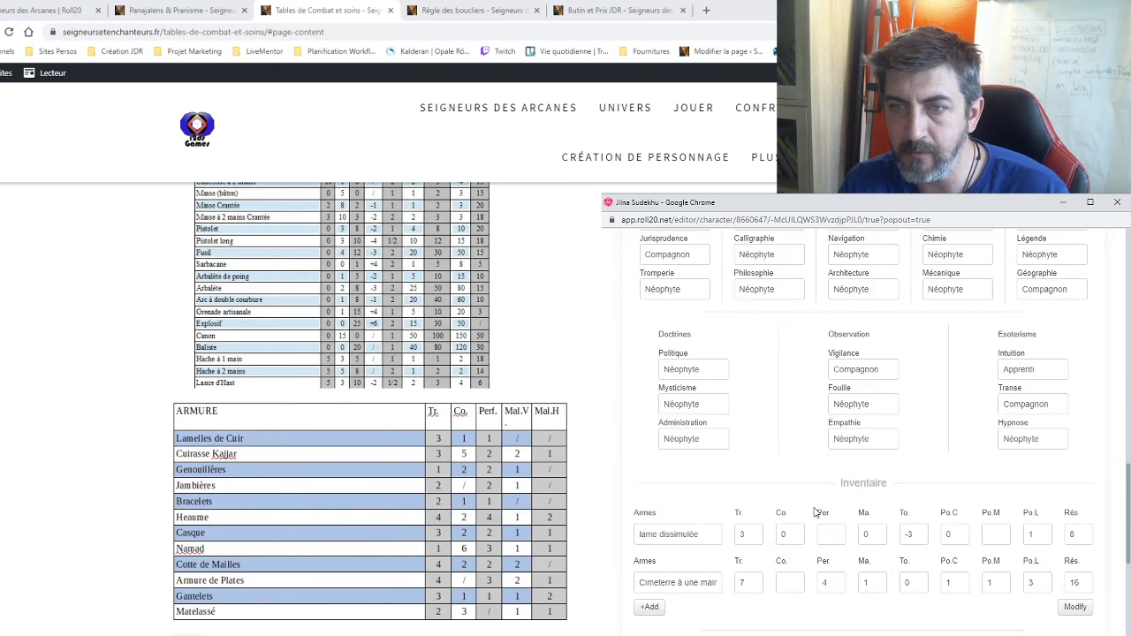
scroll(814, 502, "down", 1)
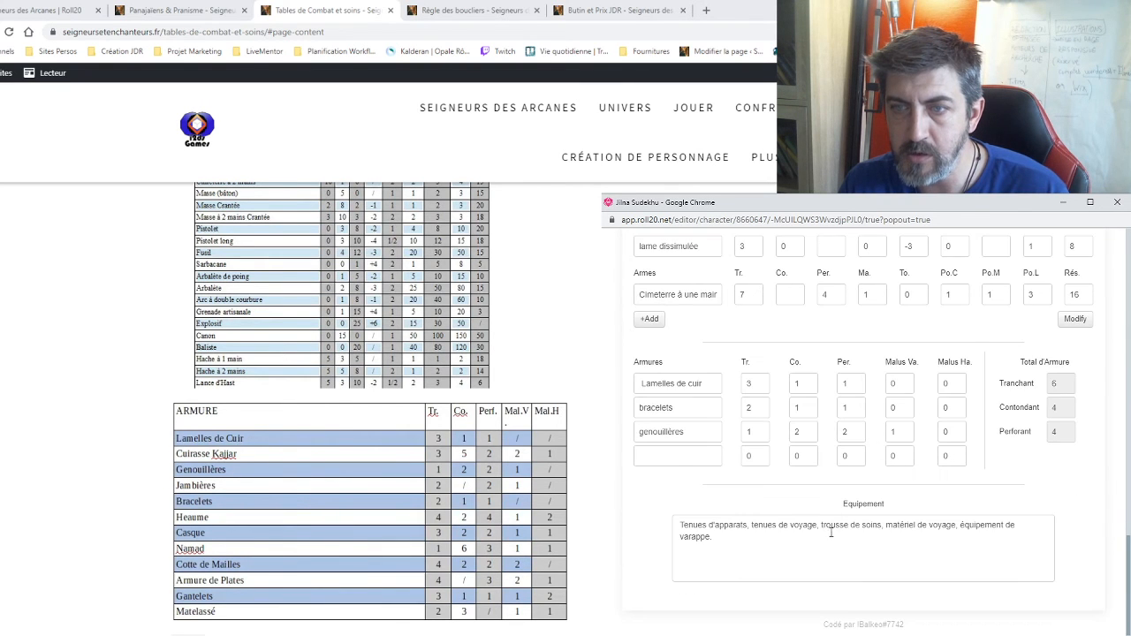
scroll(828, 537, "up", 10)
scroll(821, 511, "up", 5)
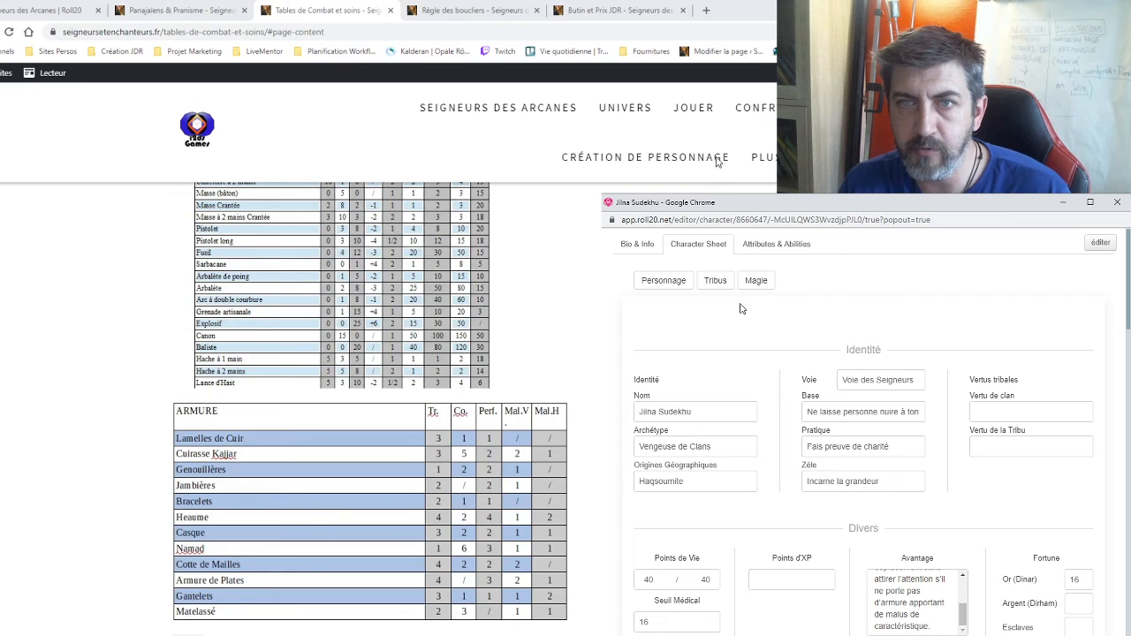
Step: On the sheet's Magie page, fill in Nom de la Confrérie with "Panajaïens"
left_click(758, 281)
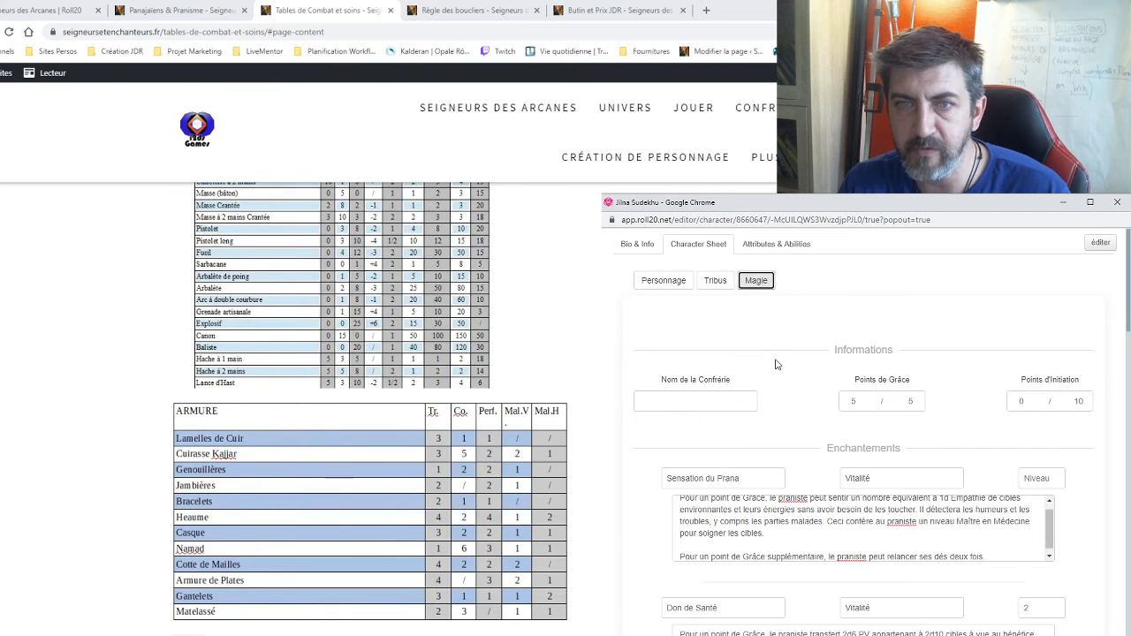
left_click(680, 401)
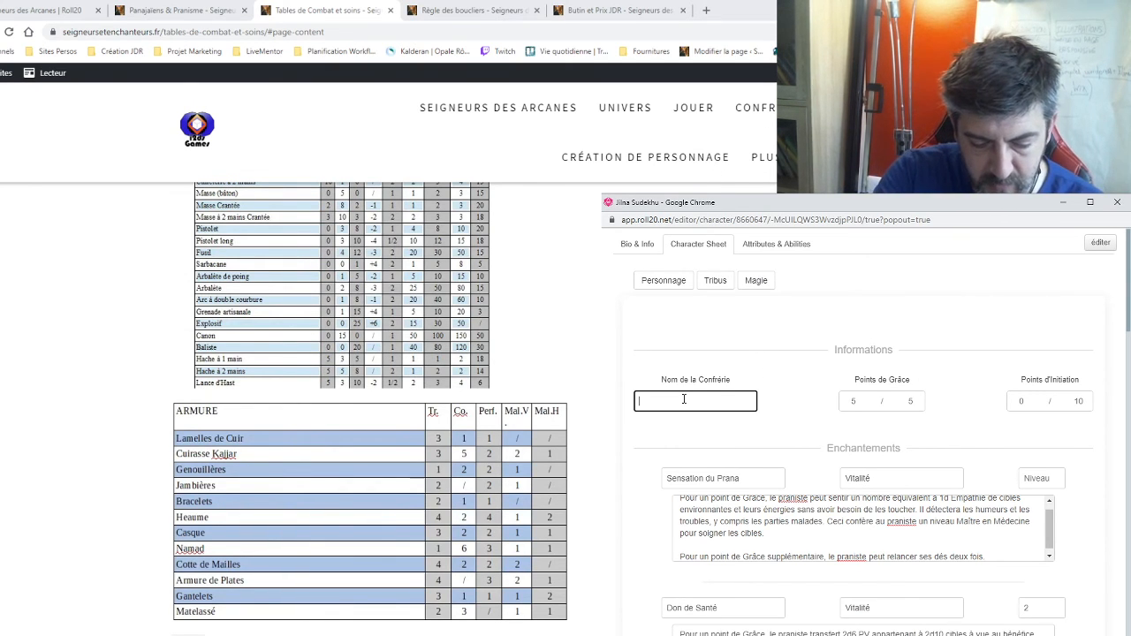
type("Pa")
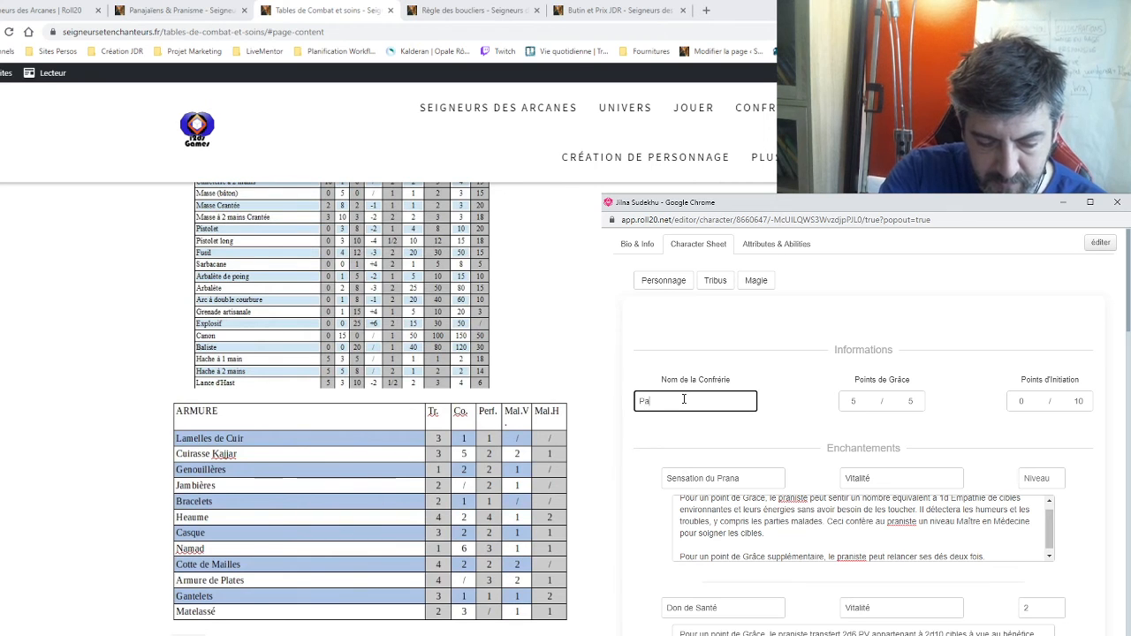
type("najai")
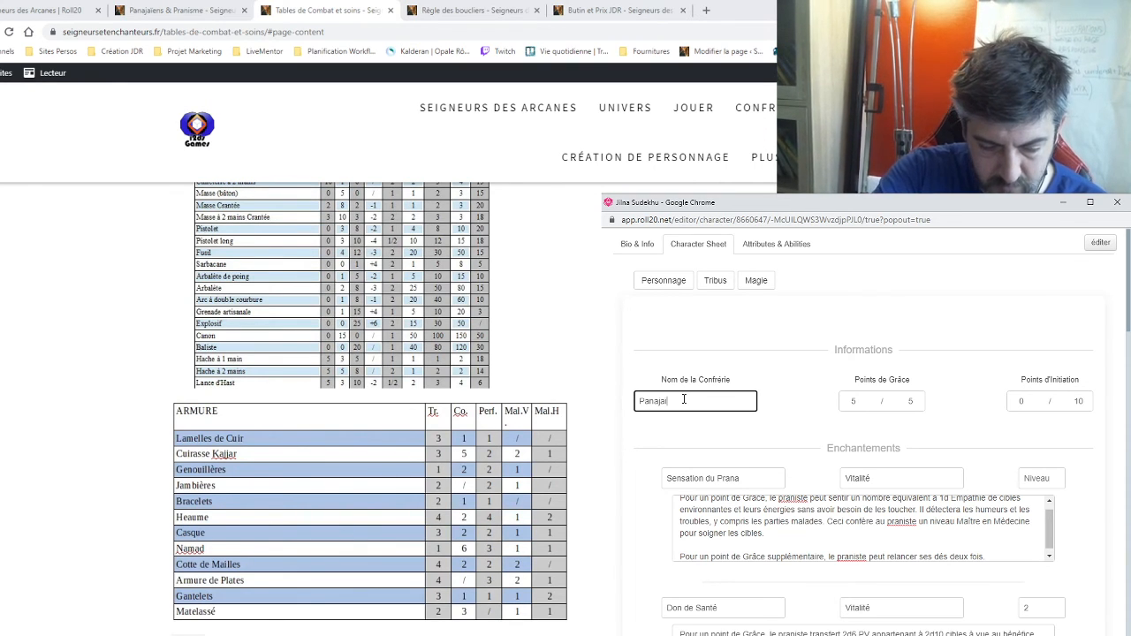
type("ens")
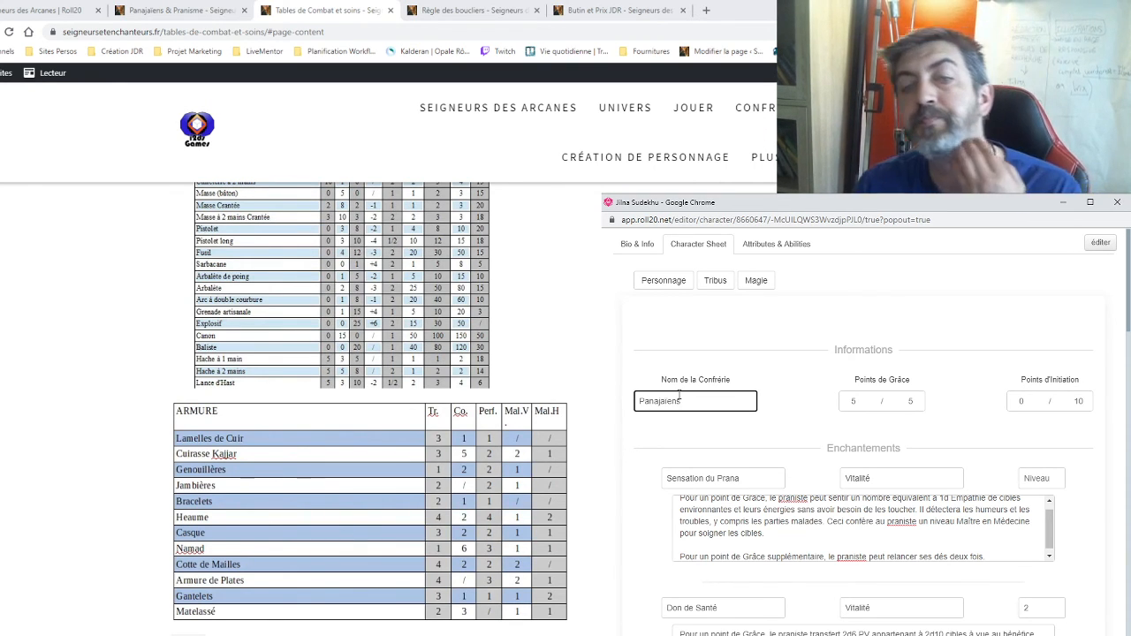
left_click(800, 314)
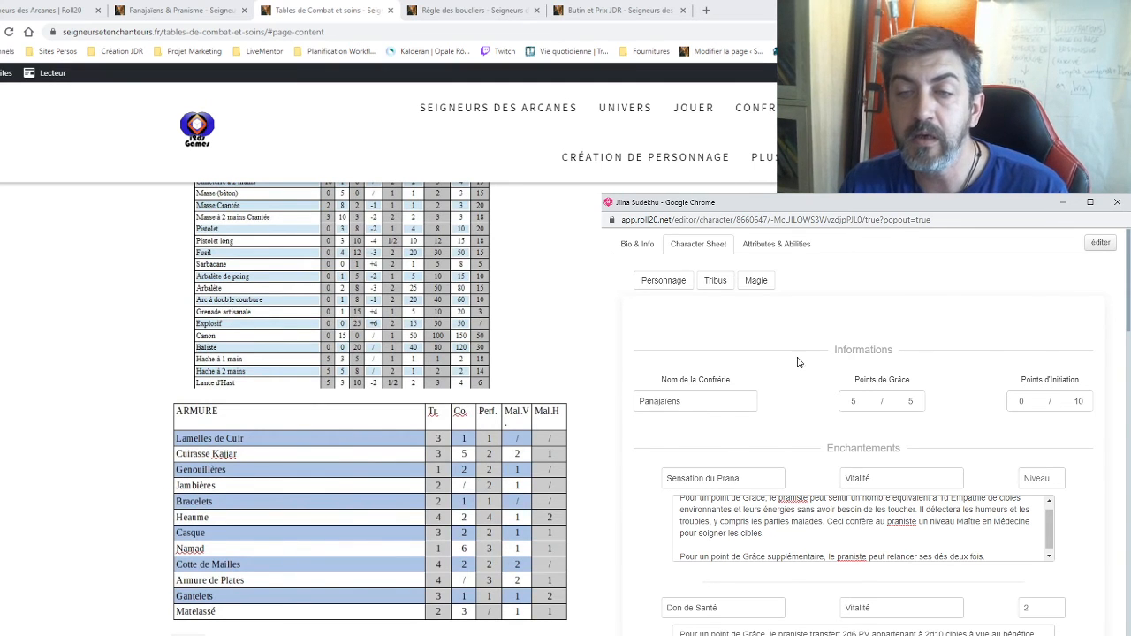
scroll(800, 362, "down", 7)
scroll(799, 358, "up", 8)
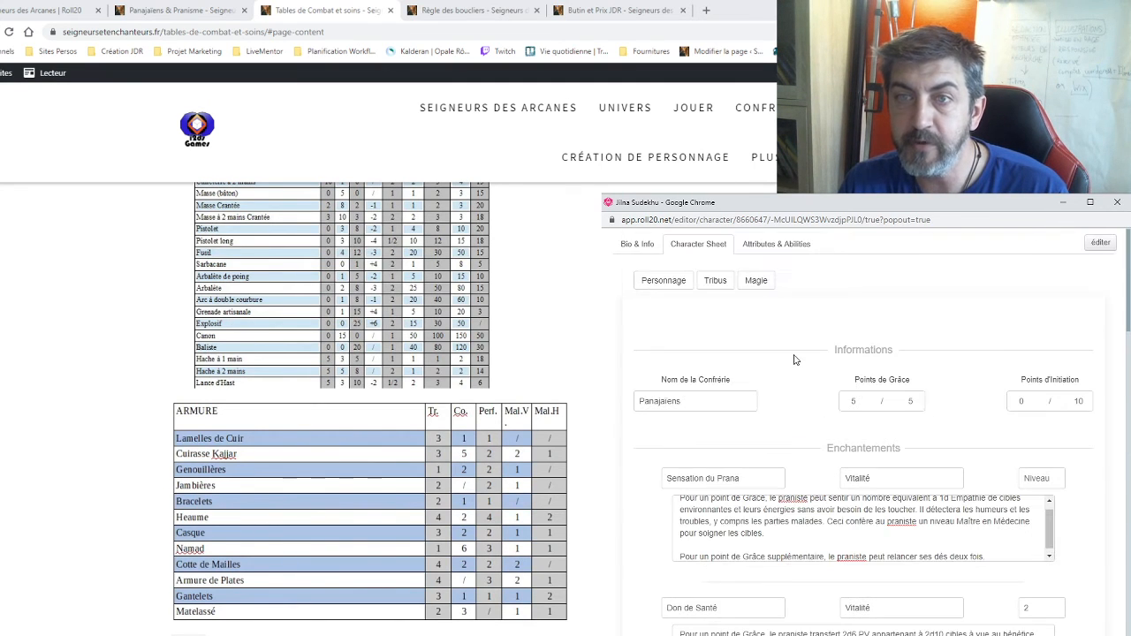
Step: Upload the ink drawing of the kneeling hooded warrior from the computer as the character's avatar and save the changes
left_click(638, 244)
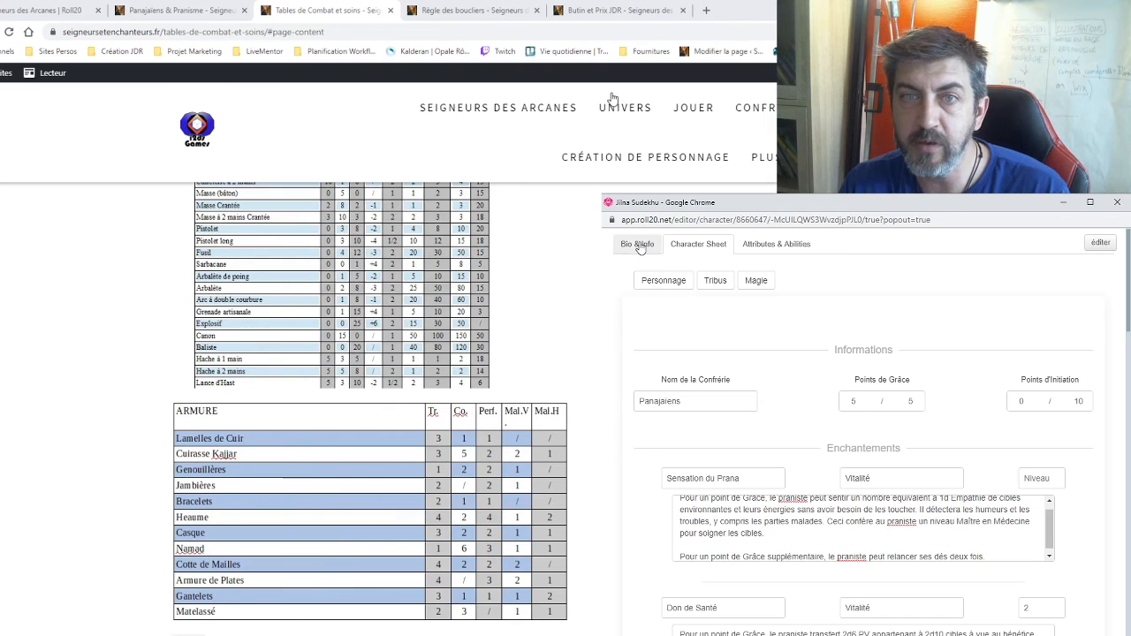
left_click(1105, 242)
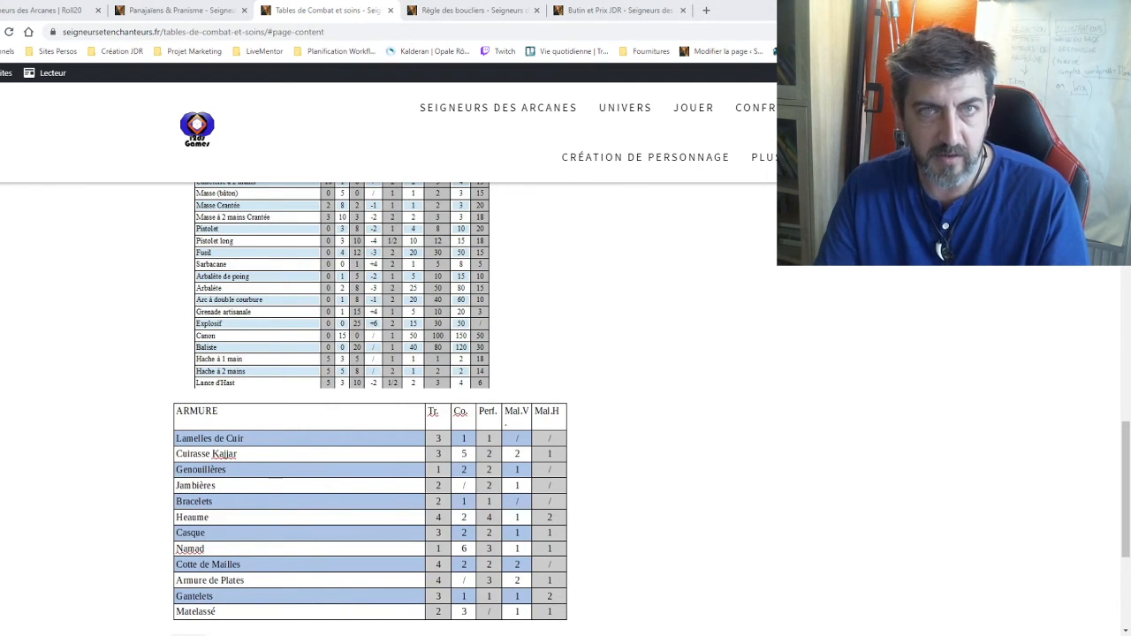
left_click(13, 9)
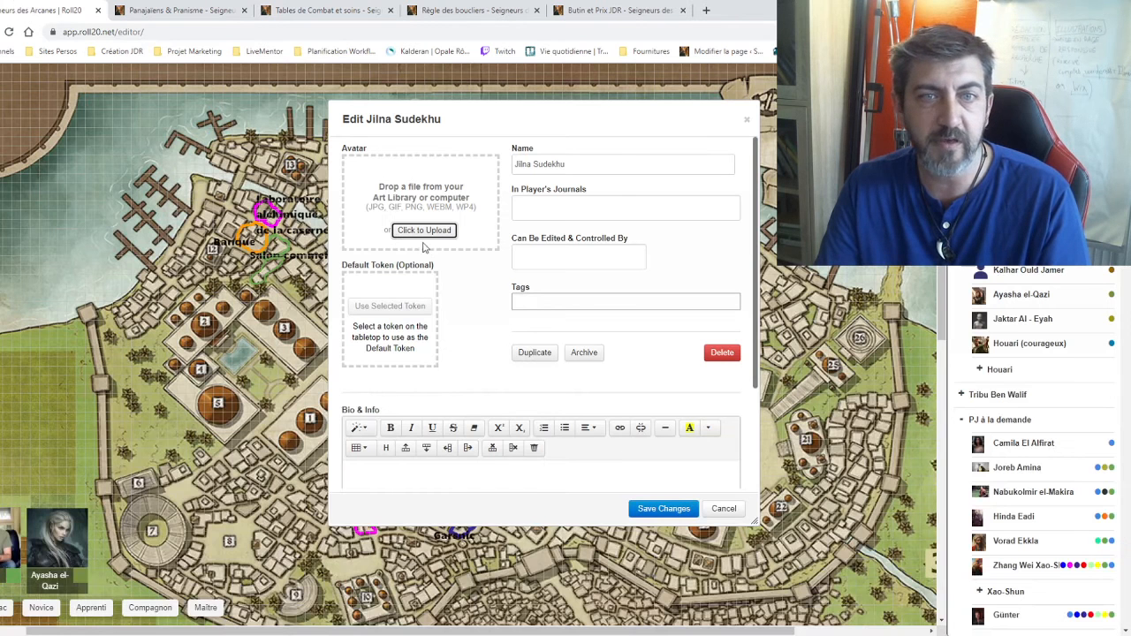
left_click(438, 235)
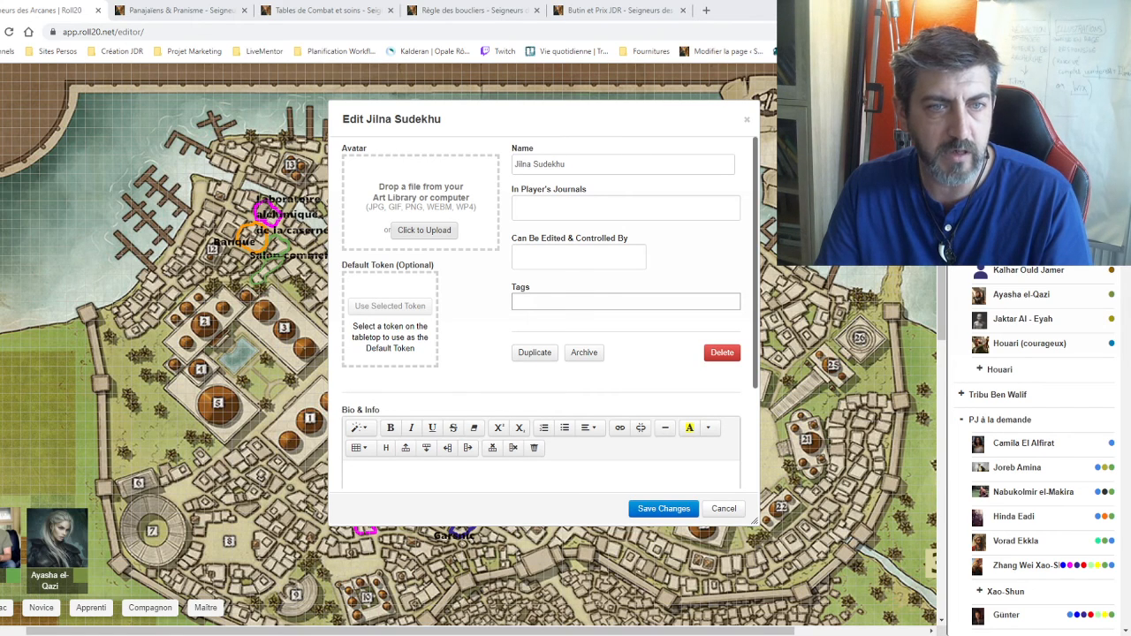
double_click(344, 402)
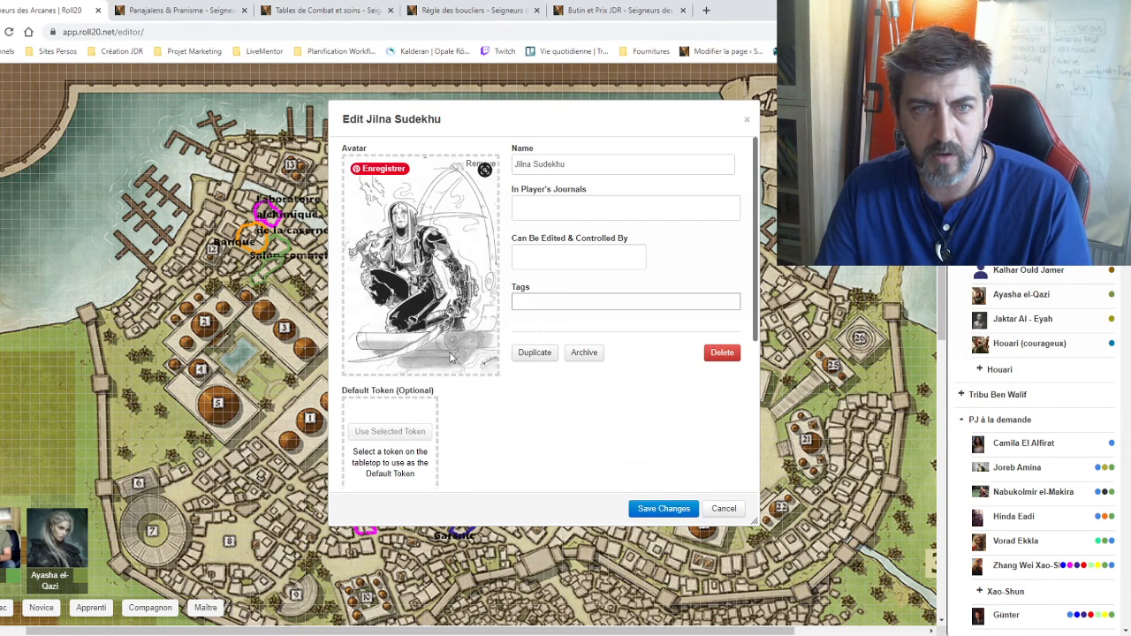
left_click(666, 510)
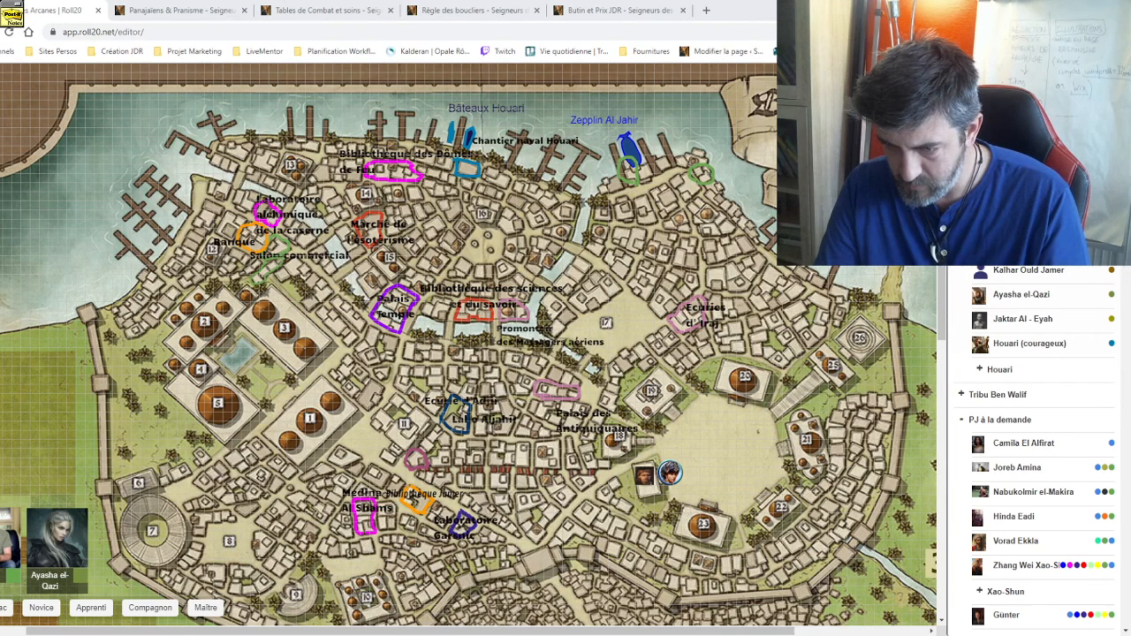
Step: Check the saved character's Bio & Info portrait and its Magie and Personnage pages, then close the sheet window
key("alt+Tab")
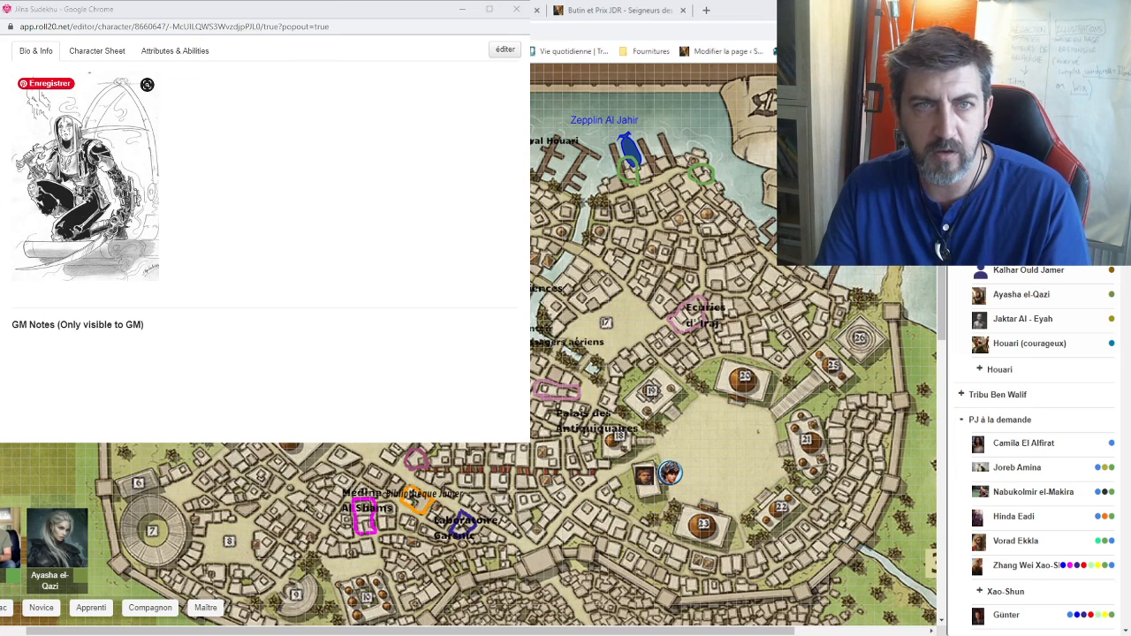
left_click(96, 53)
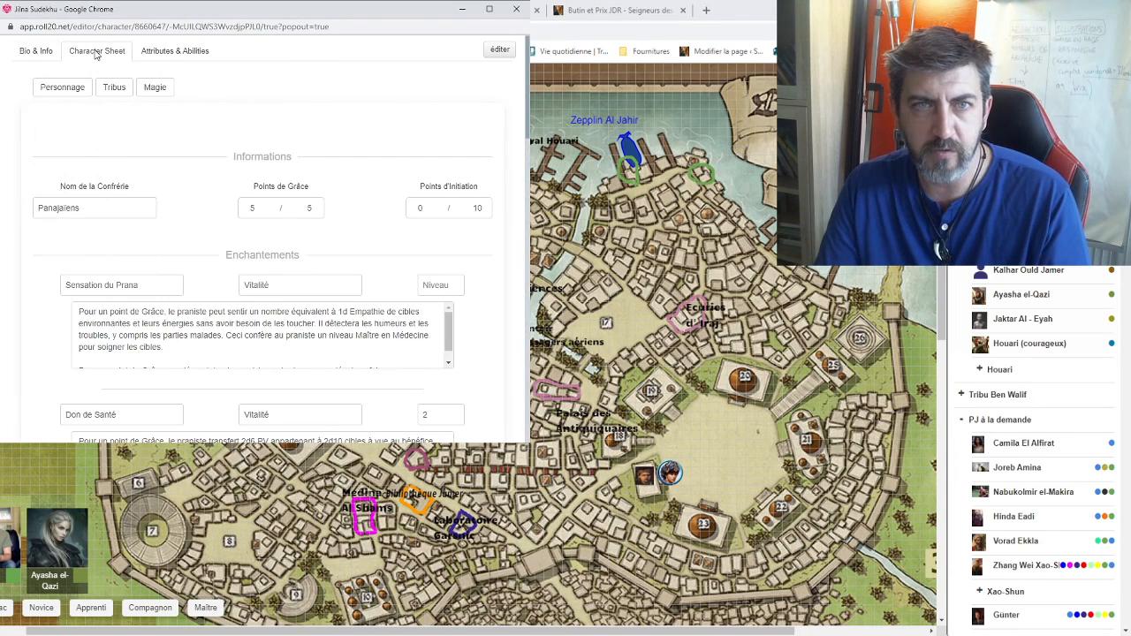
scroll(183, 149, "down", 10)
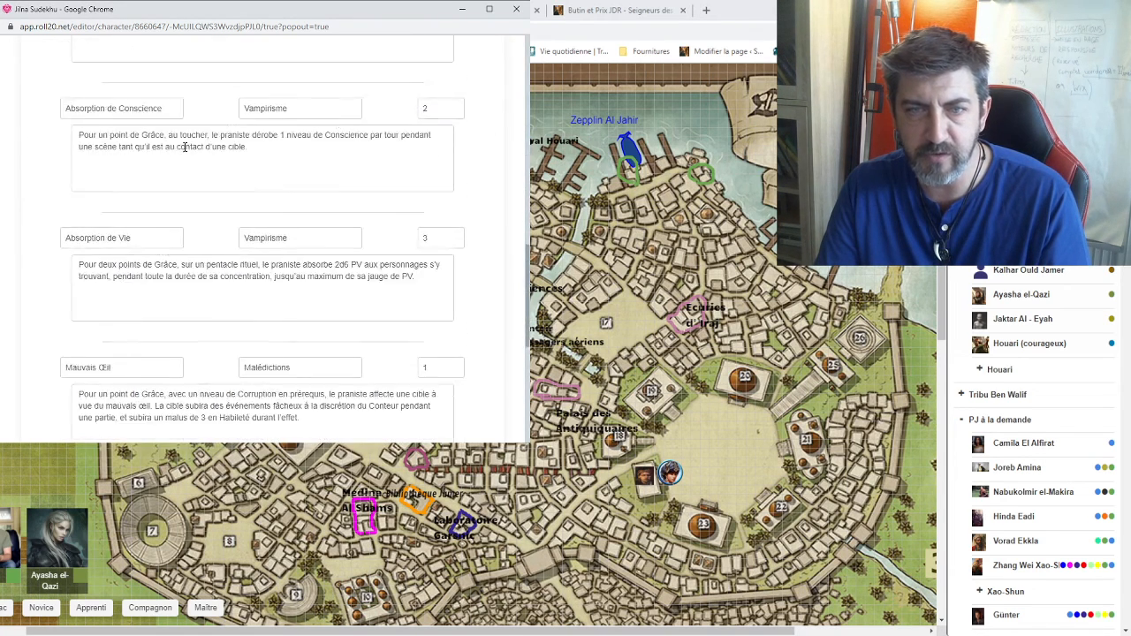
scroll(183, 143, "up", 10)
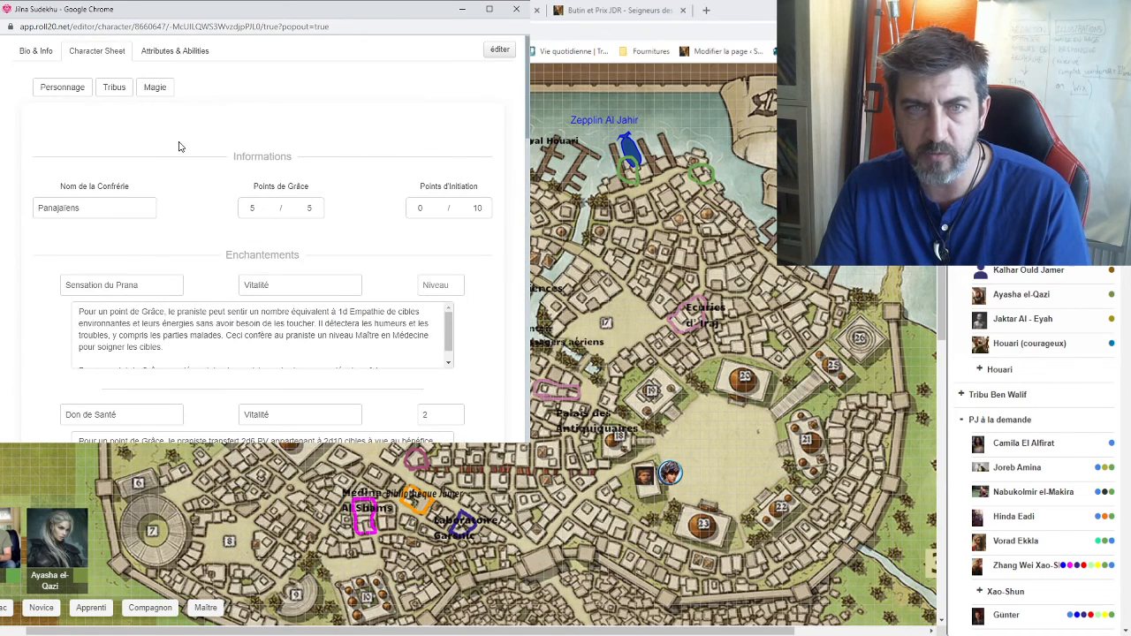
left_click(50, 92)
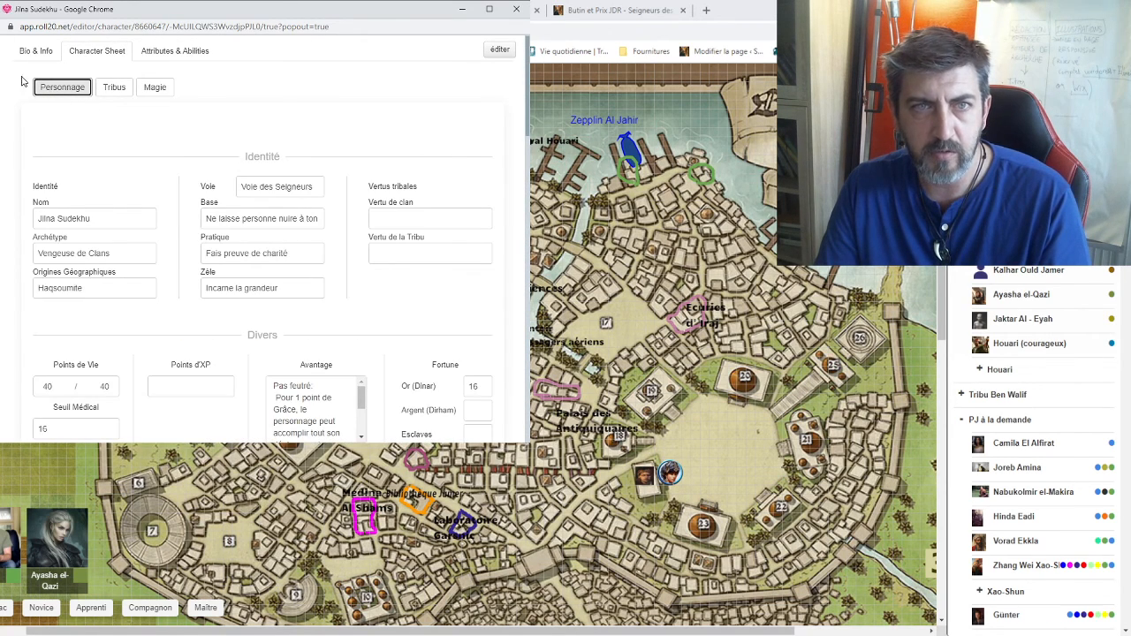
left_click(36, 52)
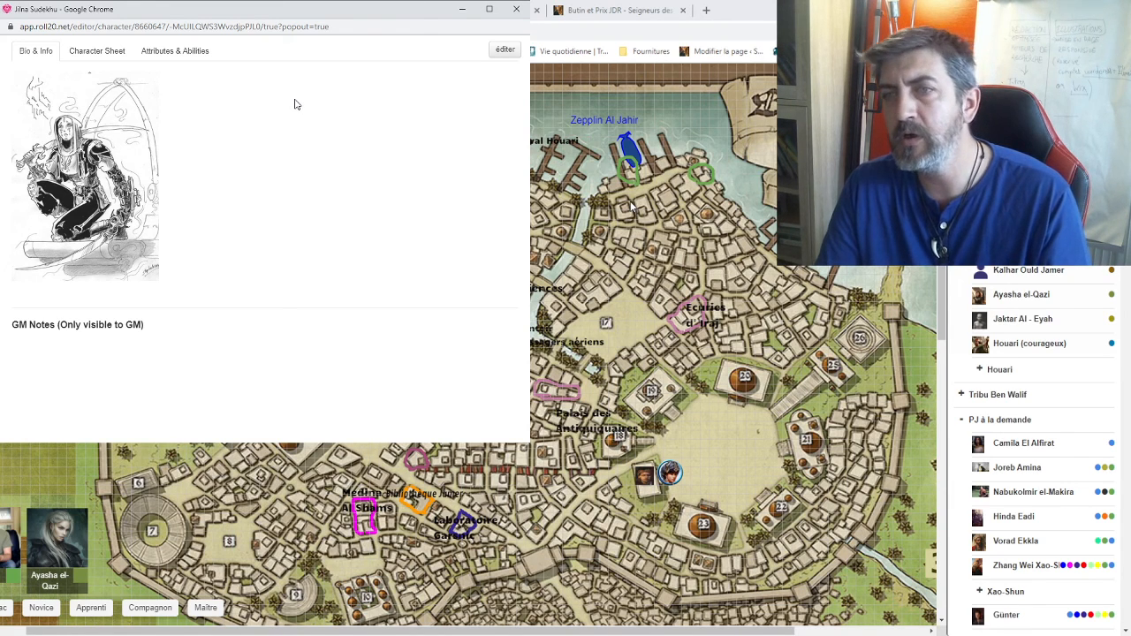
left_click(518, 10)
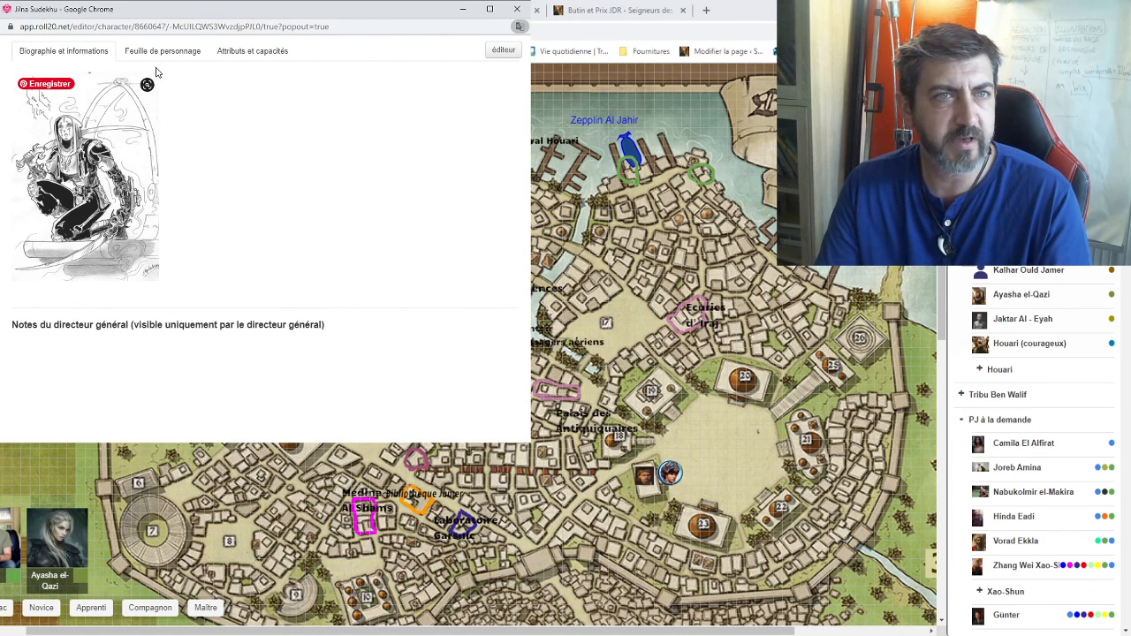
Step: Set both In Player's Journals and Can Be Edited & Controlled By to All Players for the character, and save
left_click(504, 50)
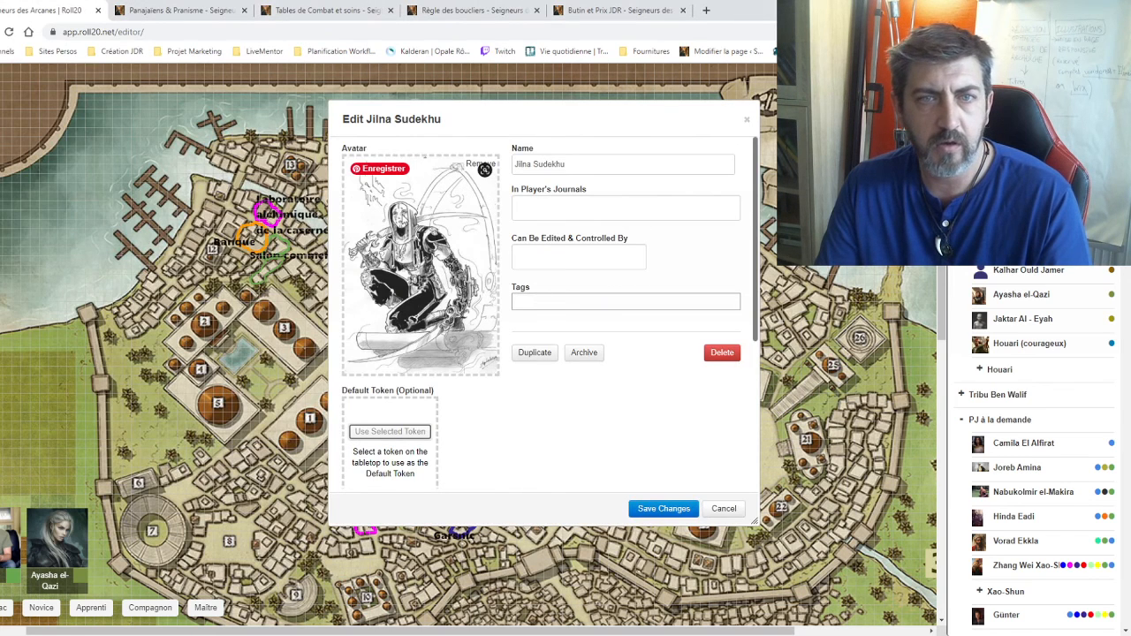
left_click(553, 210)
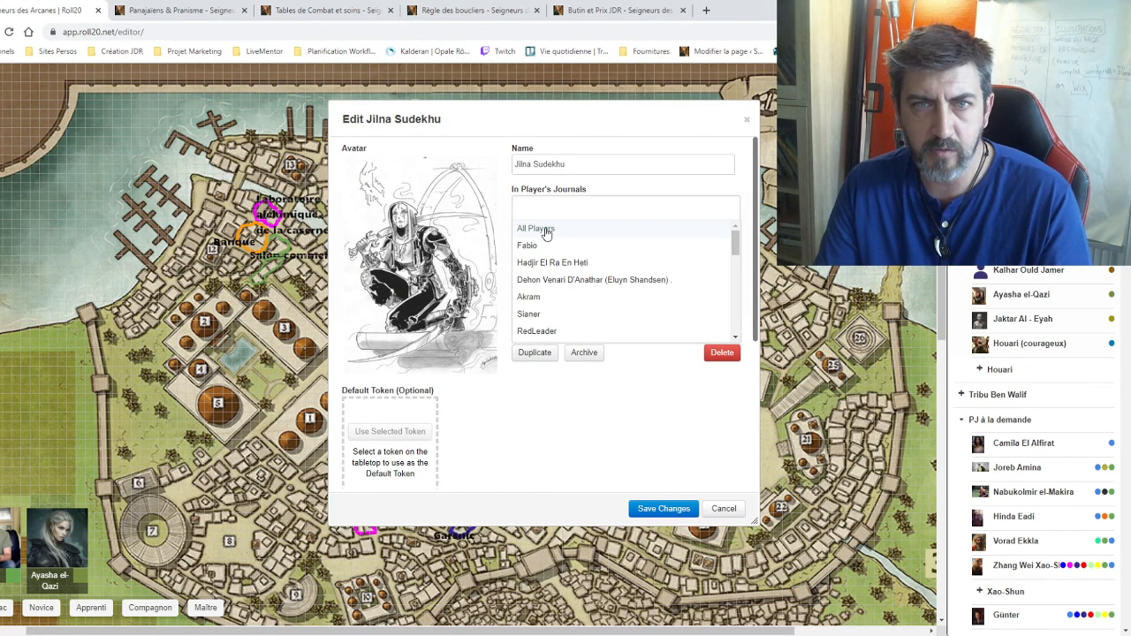
left_click(543, 229)
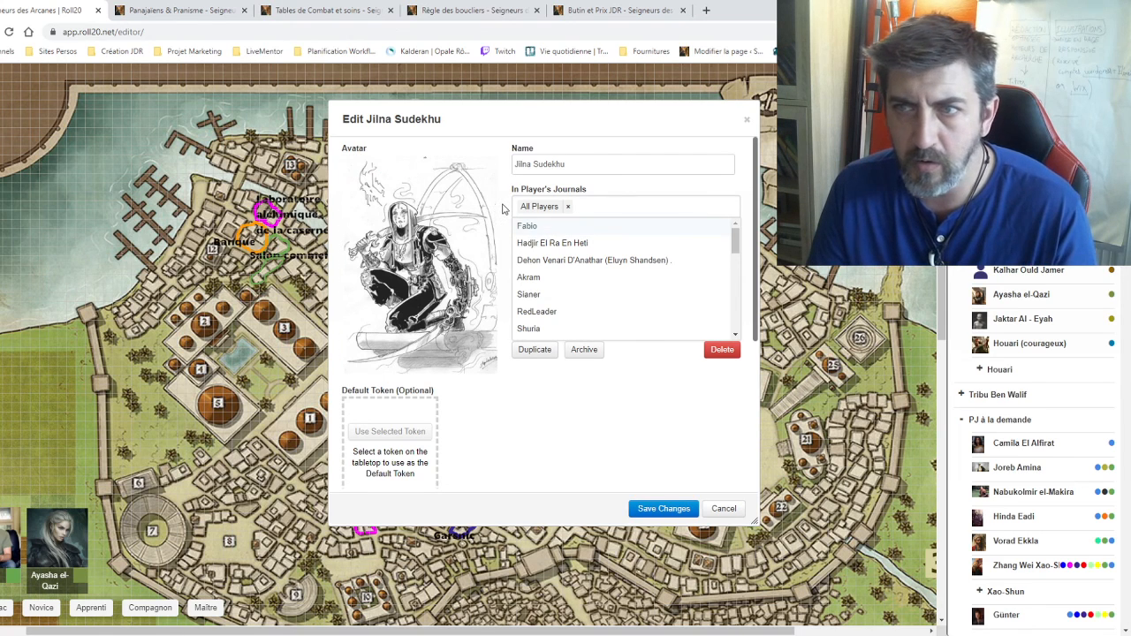
left_click(504, 210)
left_click(542, 255)
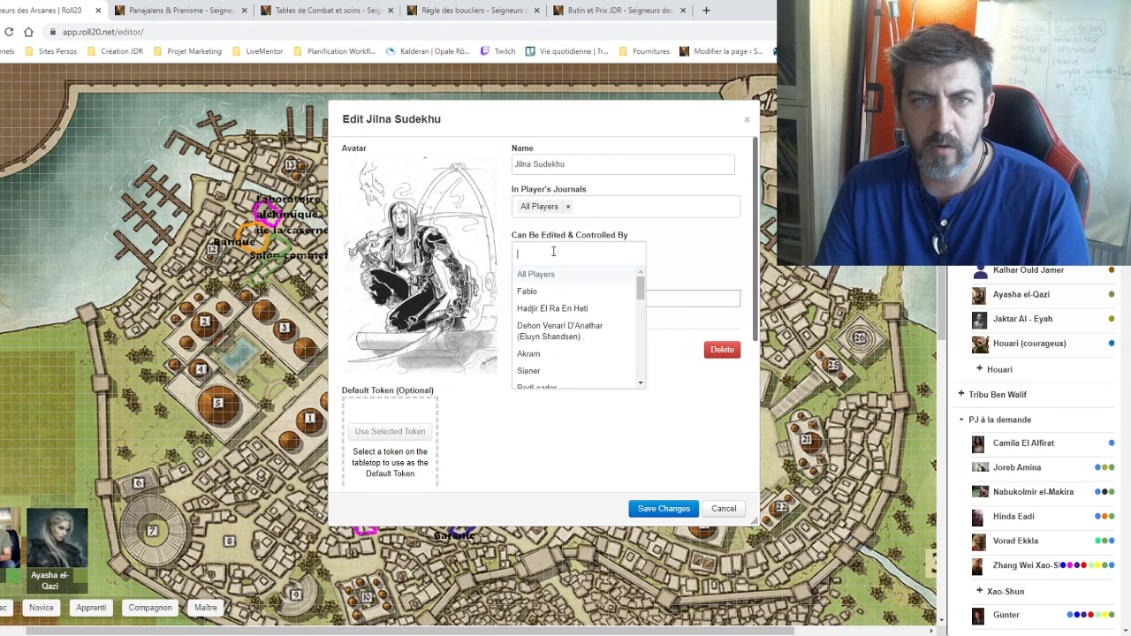
left_click(535, 273)
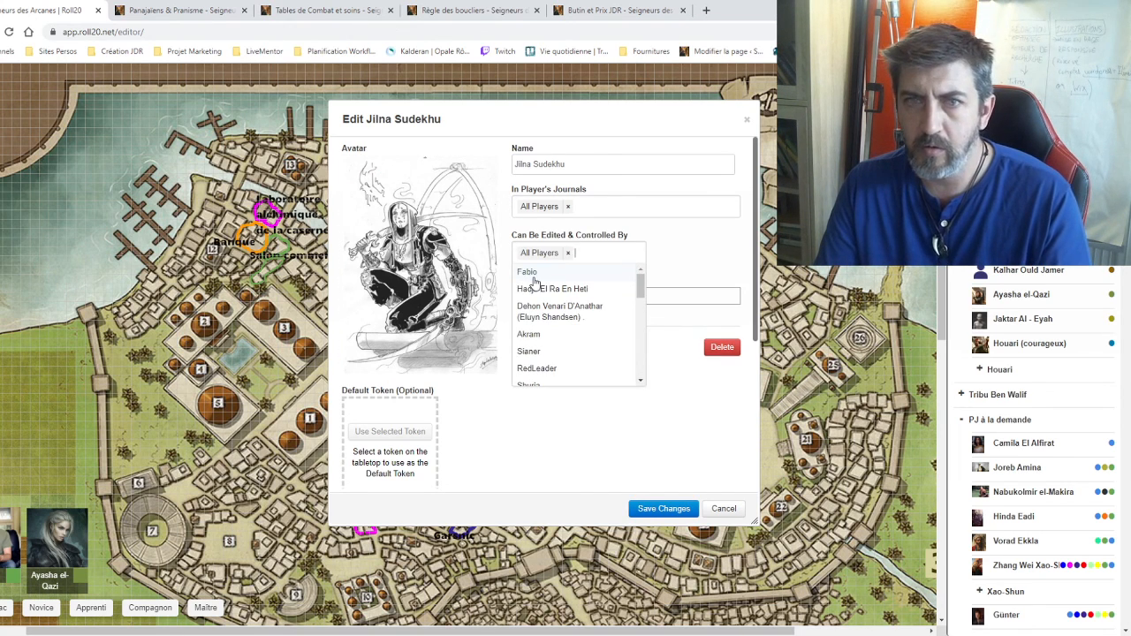
left_click(664, 509)
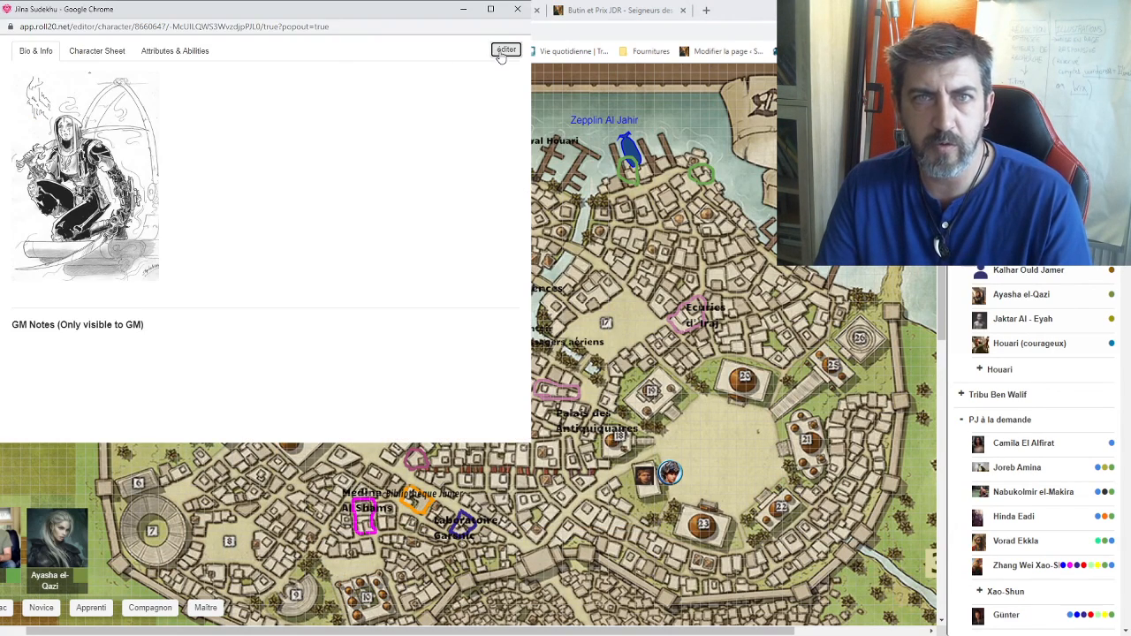
Step: Replace All Players with the first individual player listed for both journal visibility and editing control of the character, and save
left_click(504, 49)
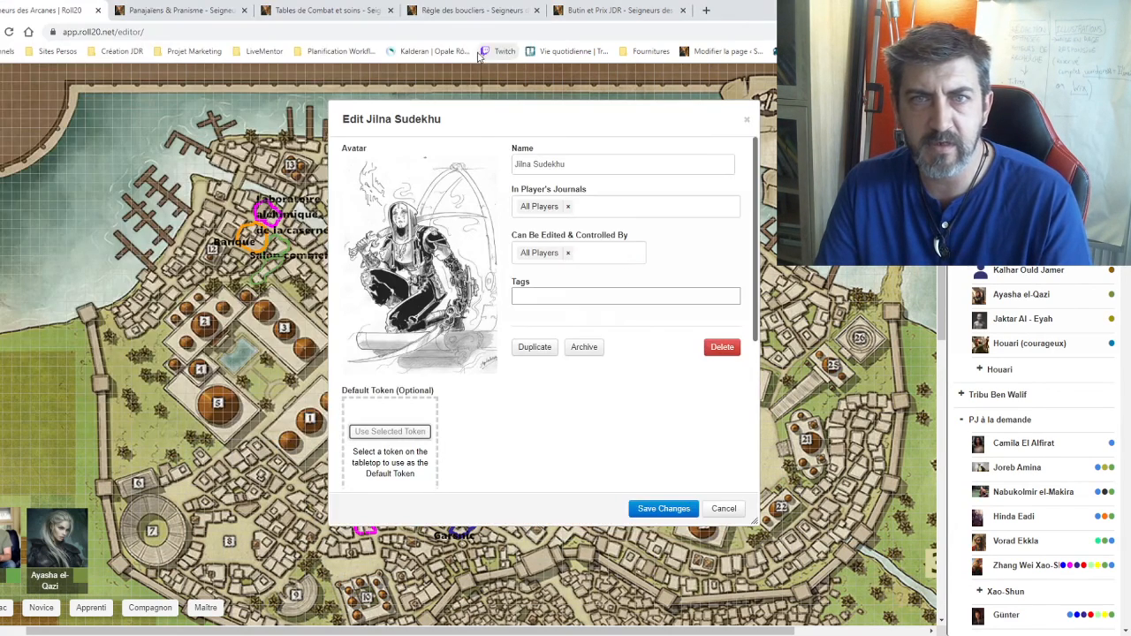
left_click(568, 207)
left_click(536, 248)
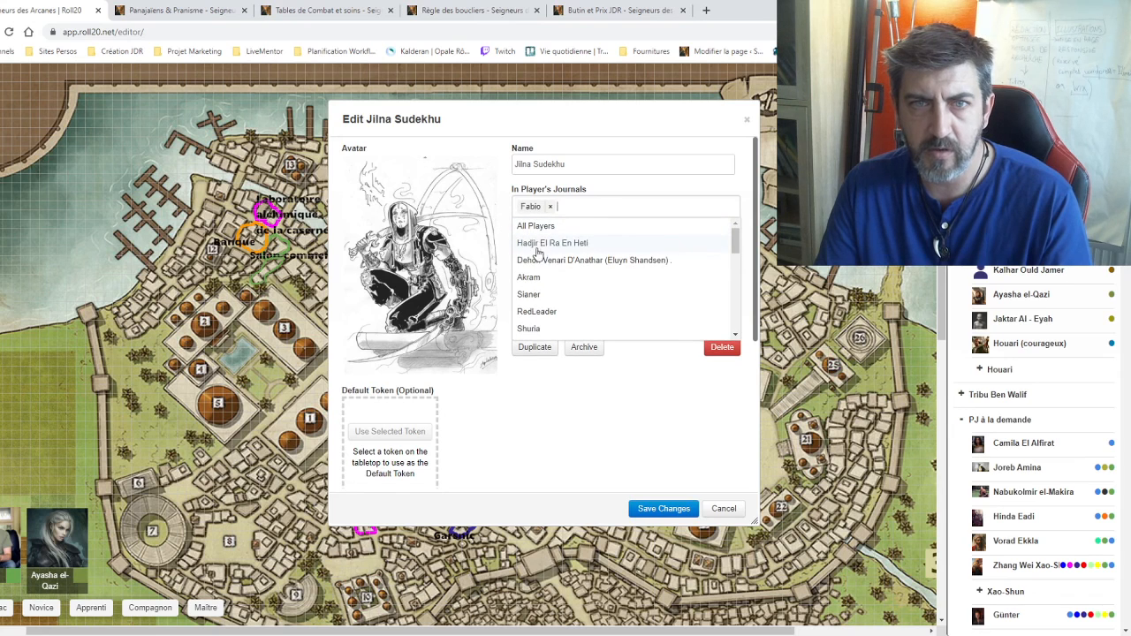
left_click(503, 213)
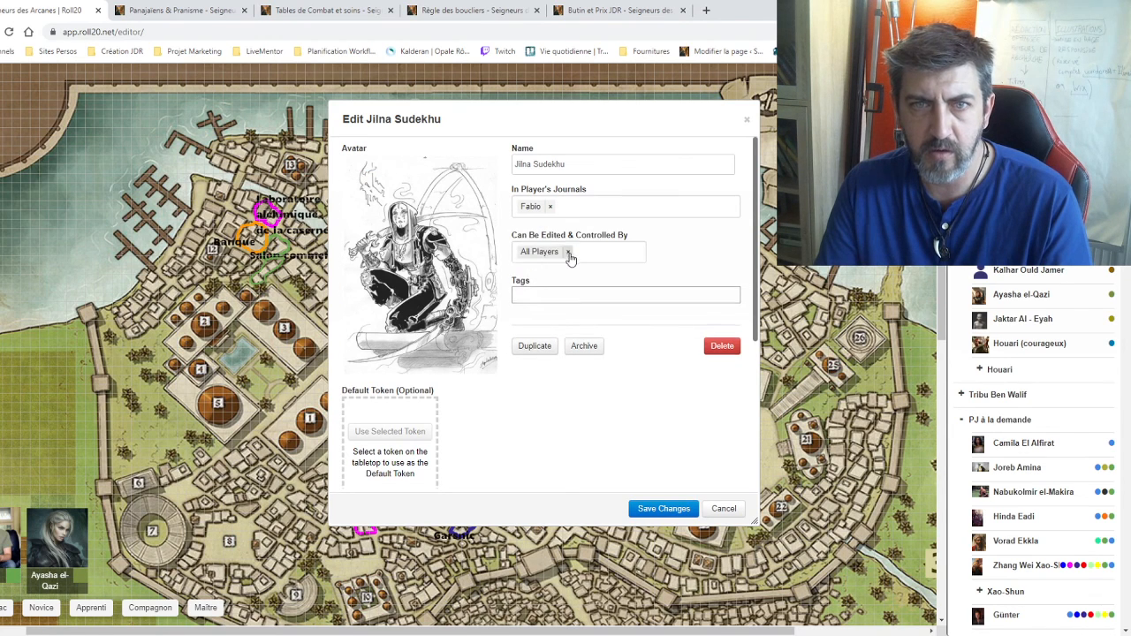
left_click(567, 253)
left_click(541, 291)
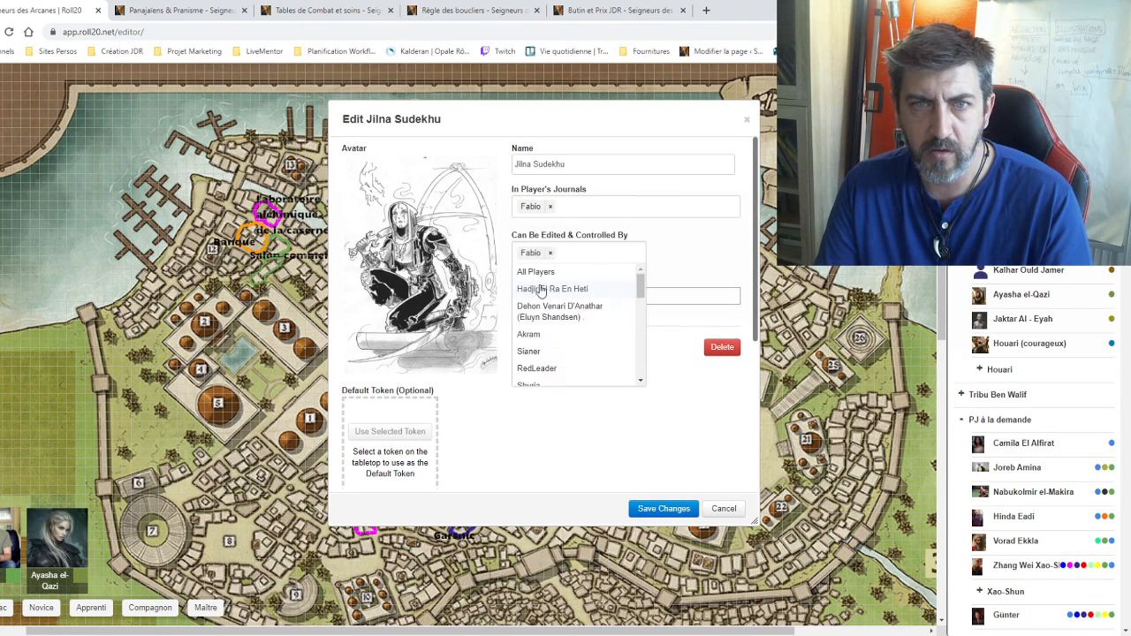
left_click(664, 508)
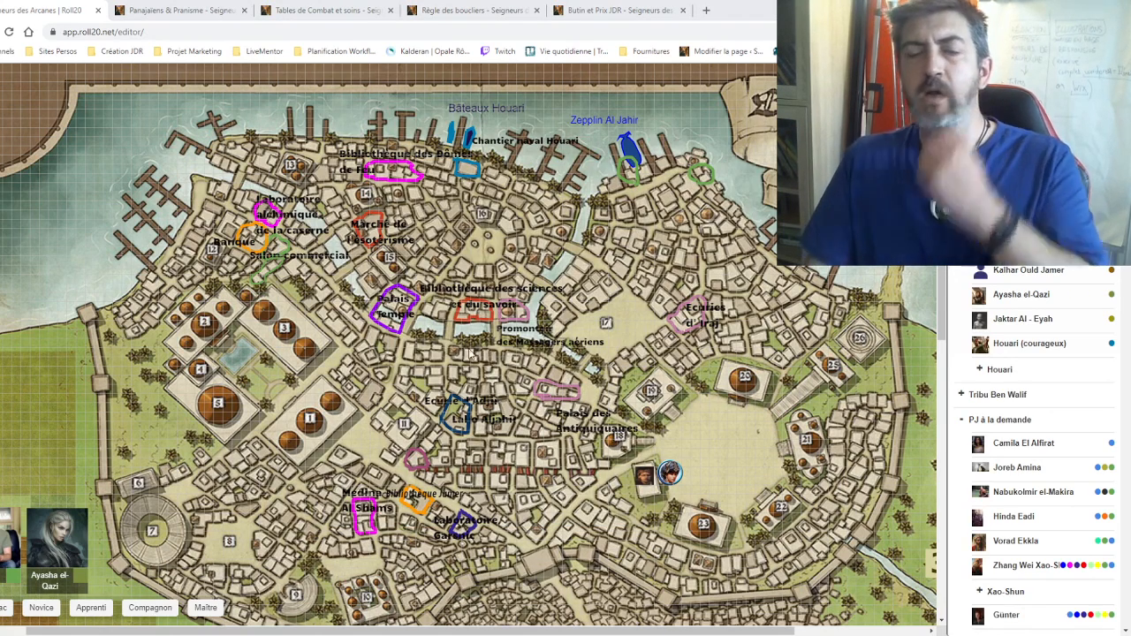